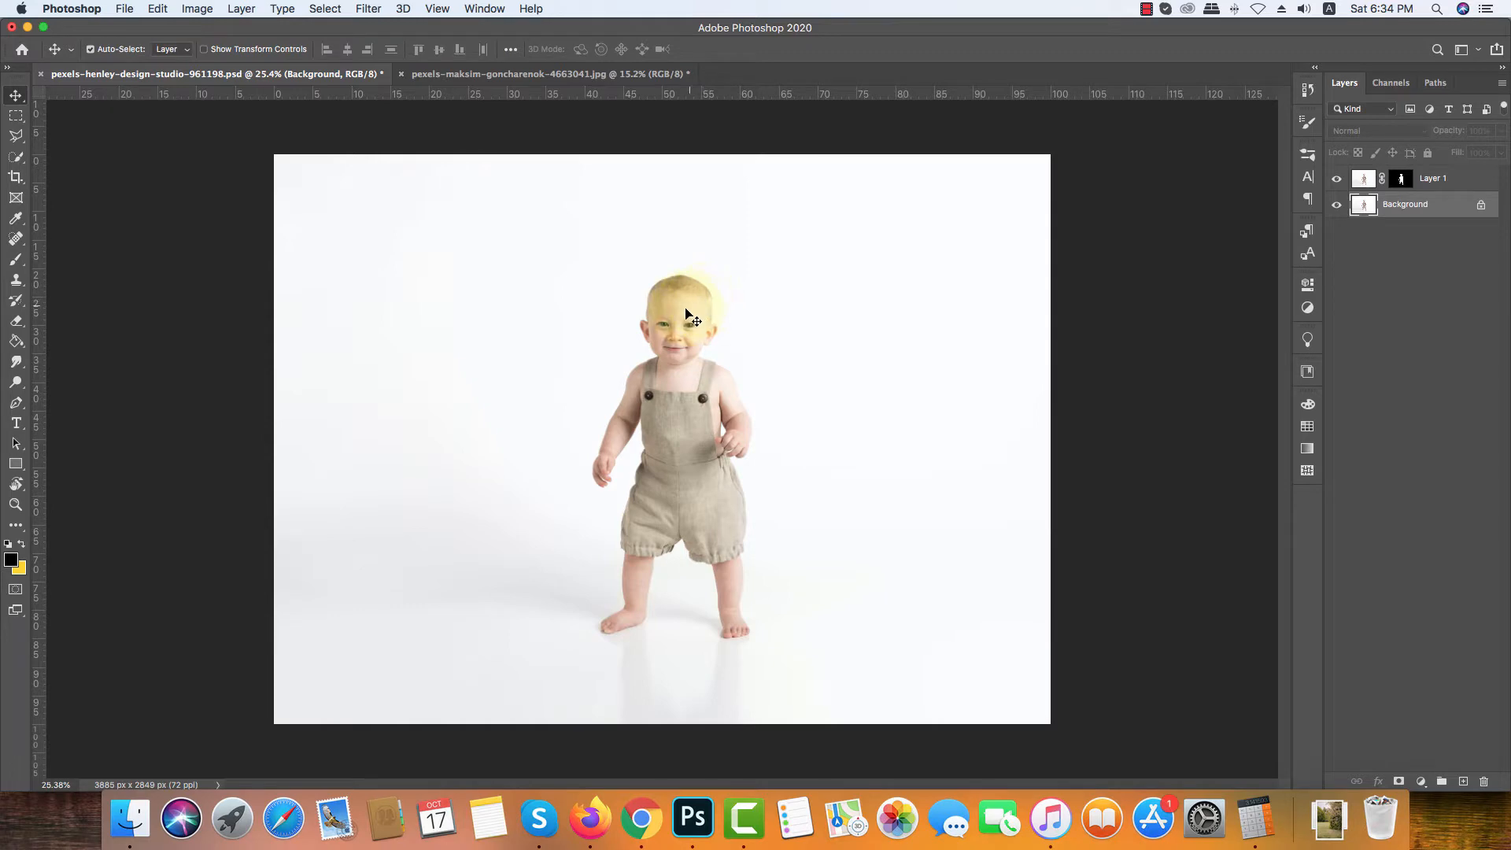
Step: Copy the masked baby cutout into the garden photo document and place it on the grass
{"action": "left_click_drag", "start_coordinate": [685, 313], "coordinate": [530, 73]}
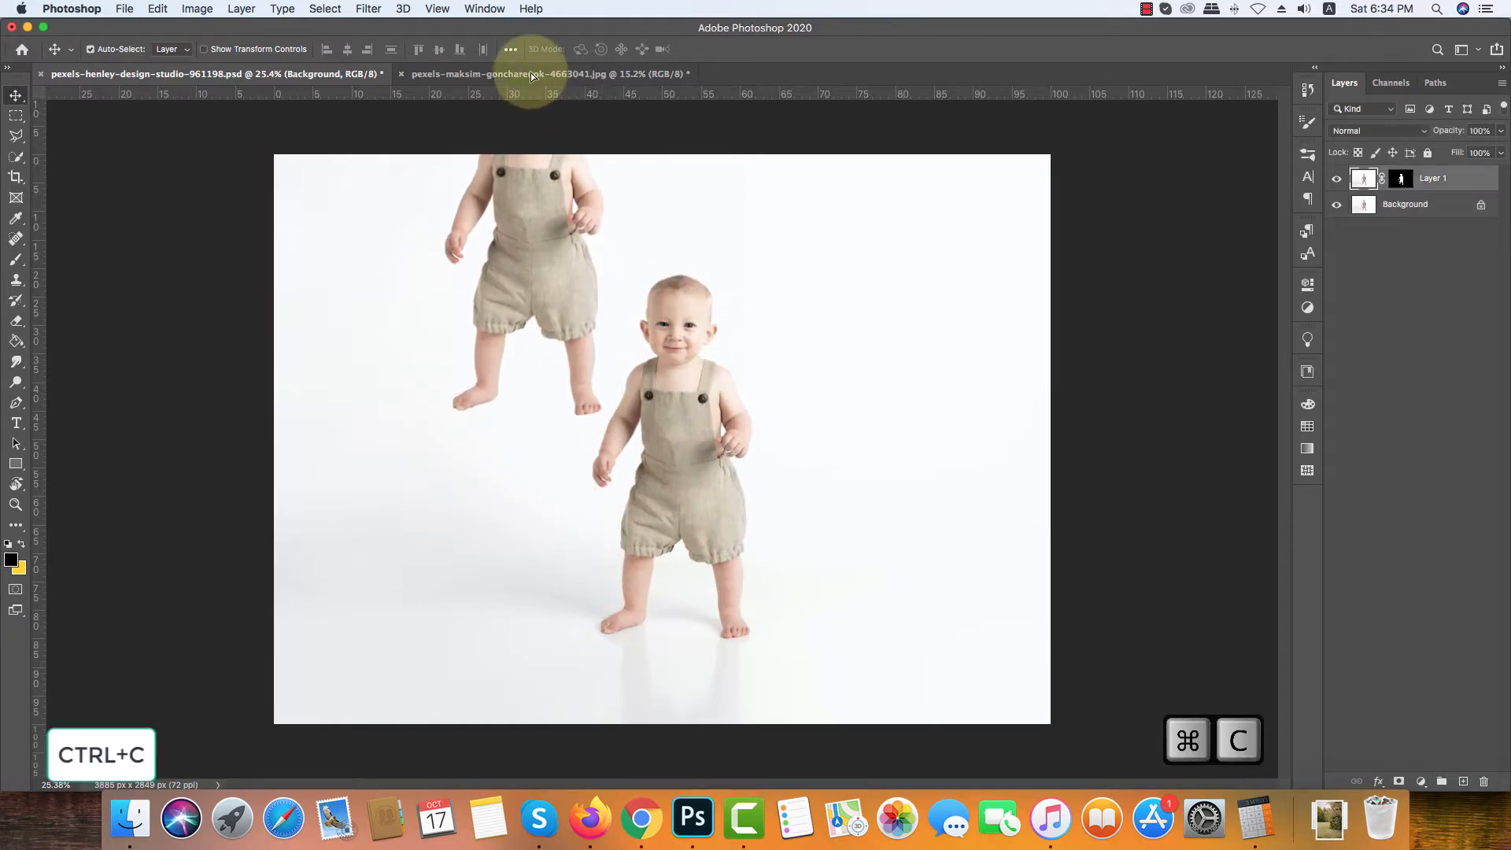
{"action": "left_click", "coordinate": [531, 72]}
{"action": "key", "text": "super+v"}
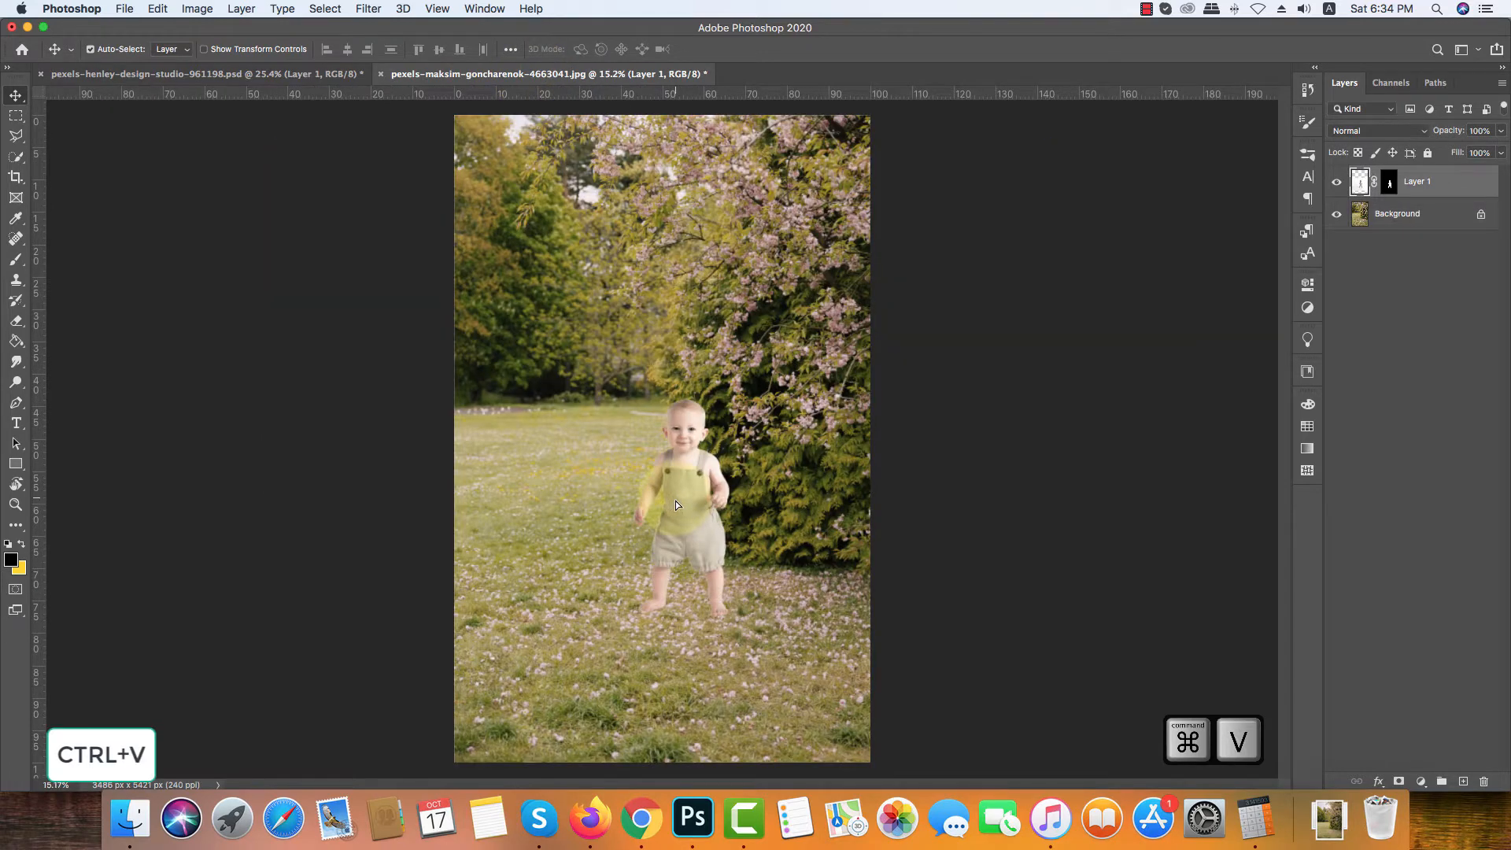
{"action": "left_click_drag", "start_coordinate": [676, 500], "coordinate": [649, 546]}
Step: Convert the baby layer to a Smart Object and scale it up proportionally to about 150%
{"action": "right_click", "coordinate": [1456, 183]}
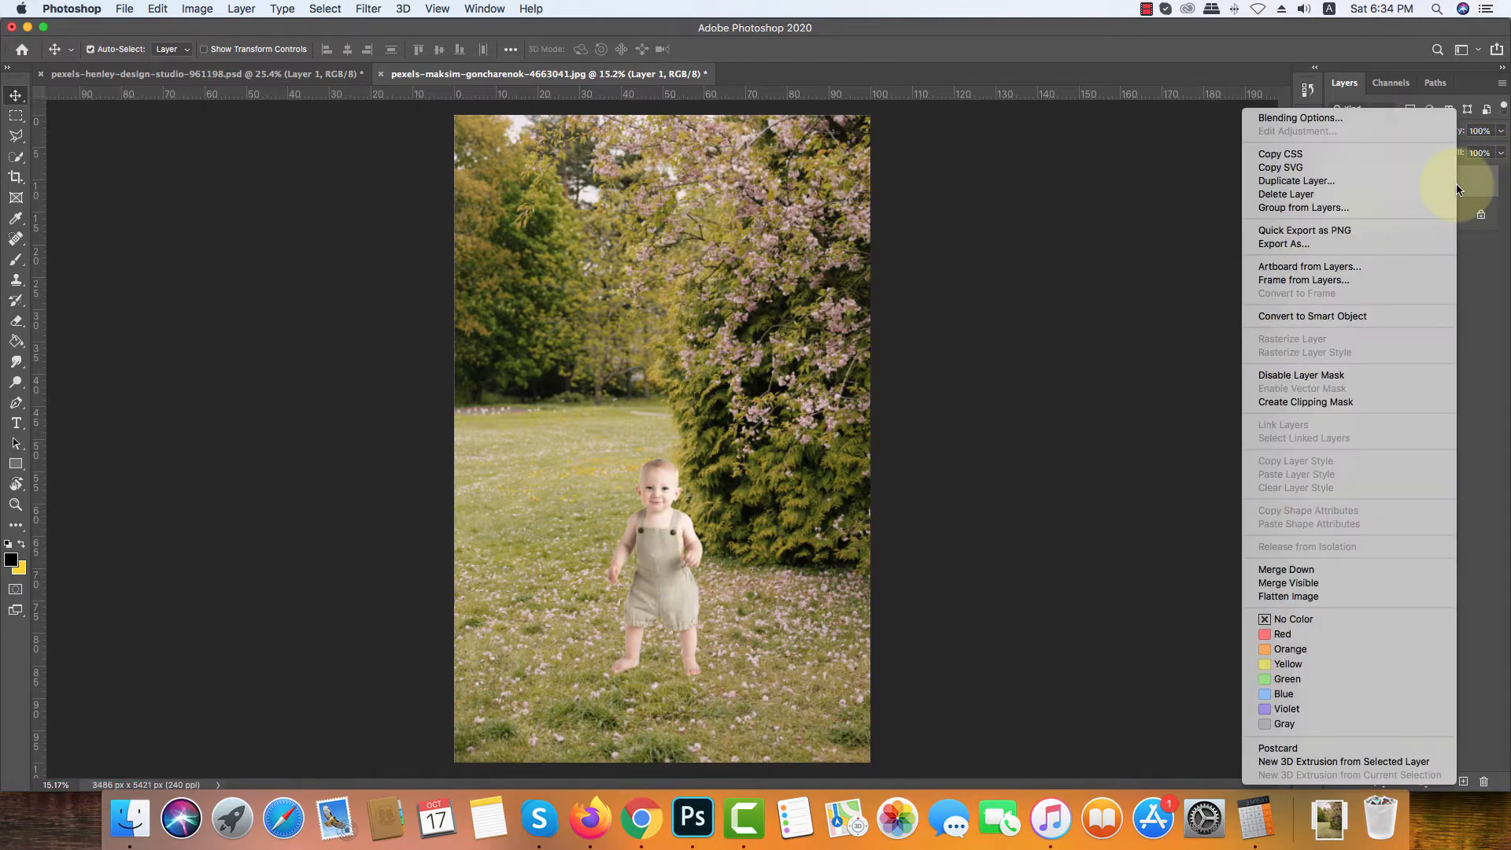
{"action": "left_click", "coordinate": [1378, 316]}
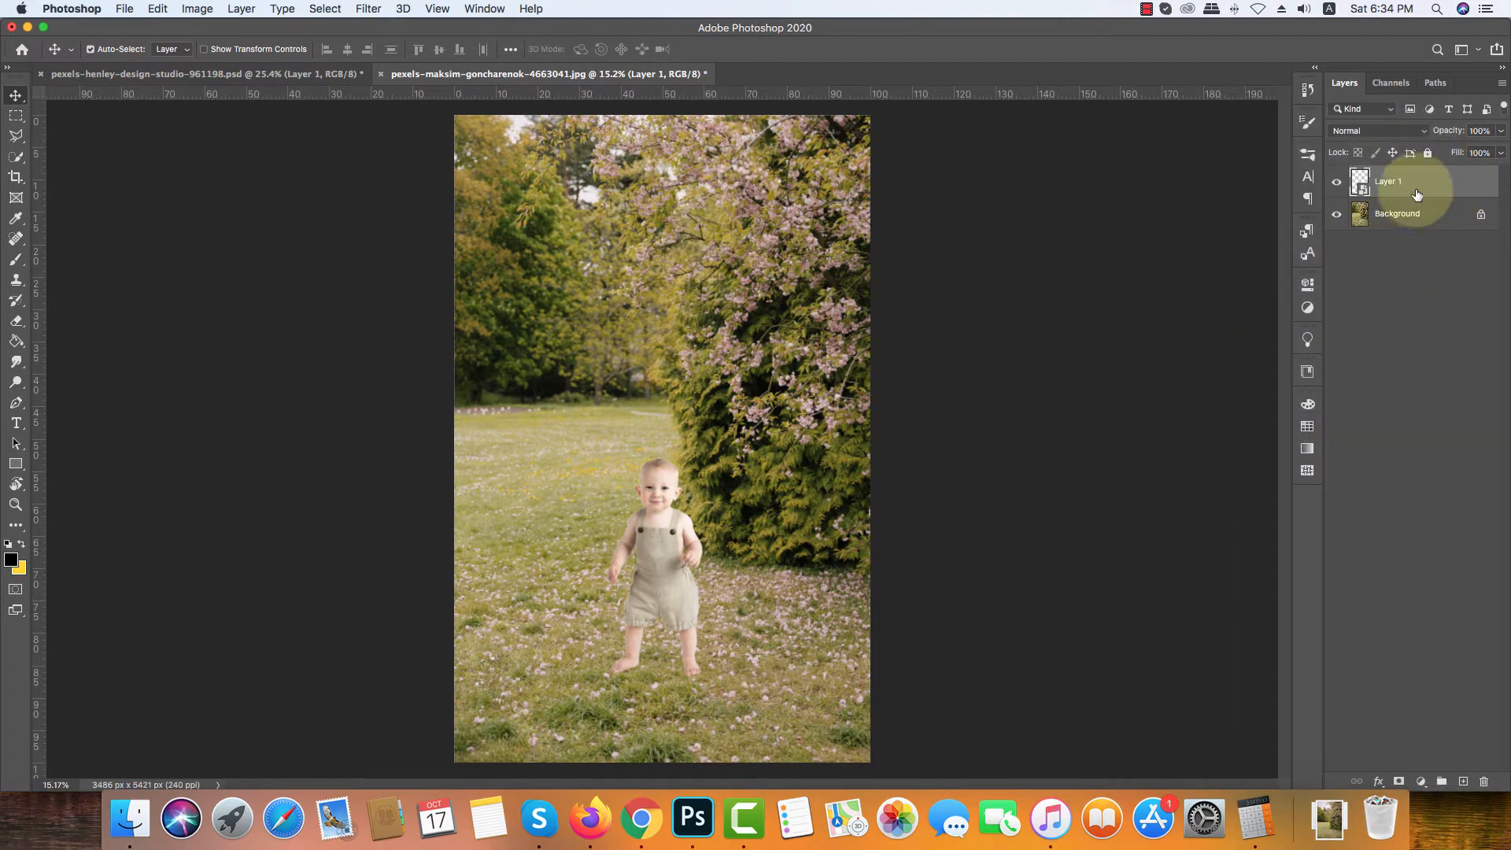
{"action": "key", "text": "super+t"}
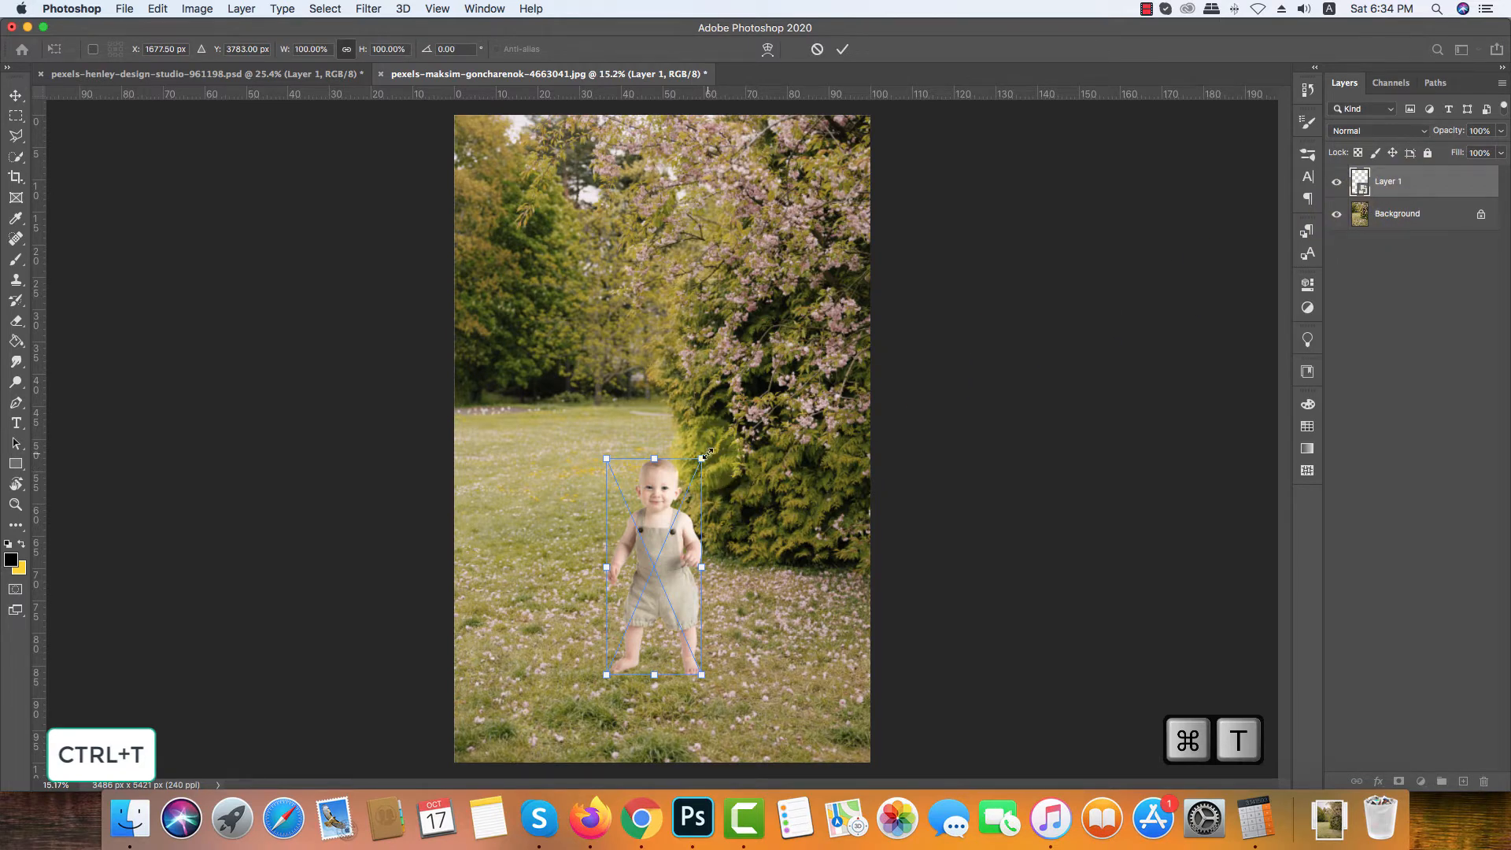
{"action": "left_click_drag", "start_coordinate": [703, 456], "coordinate": [805, 431]}
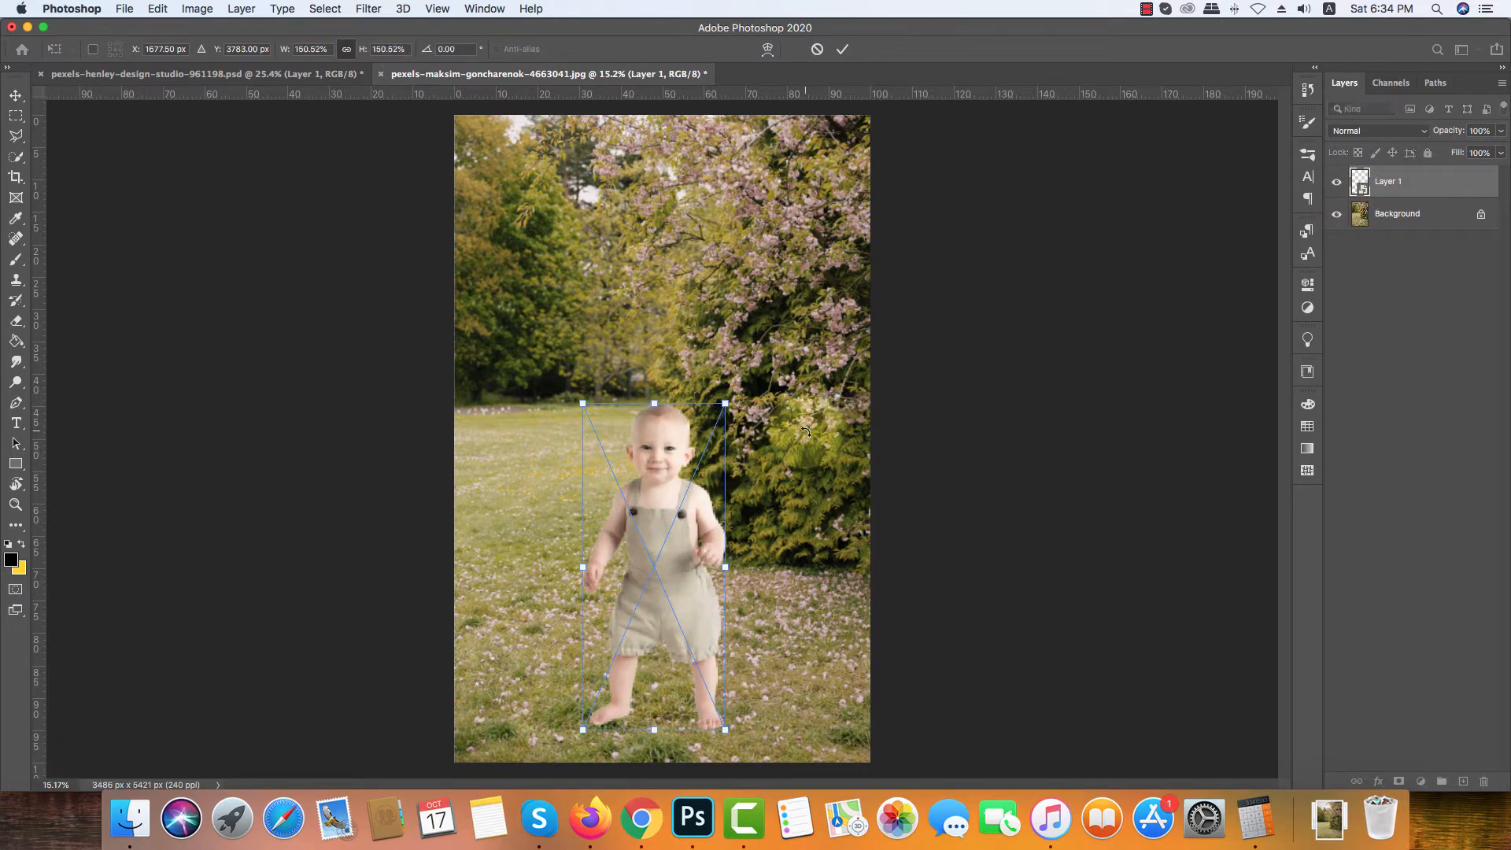
{"action": "key", "text": "Return"}
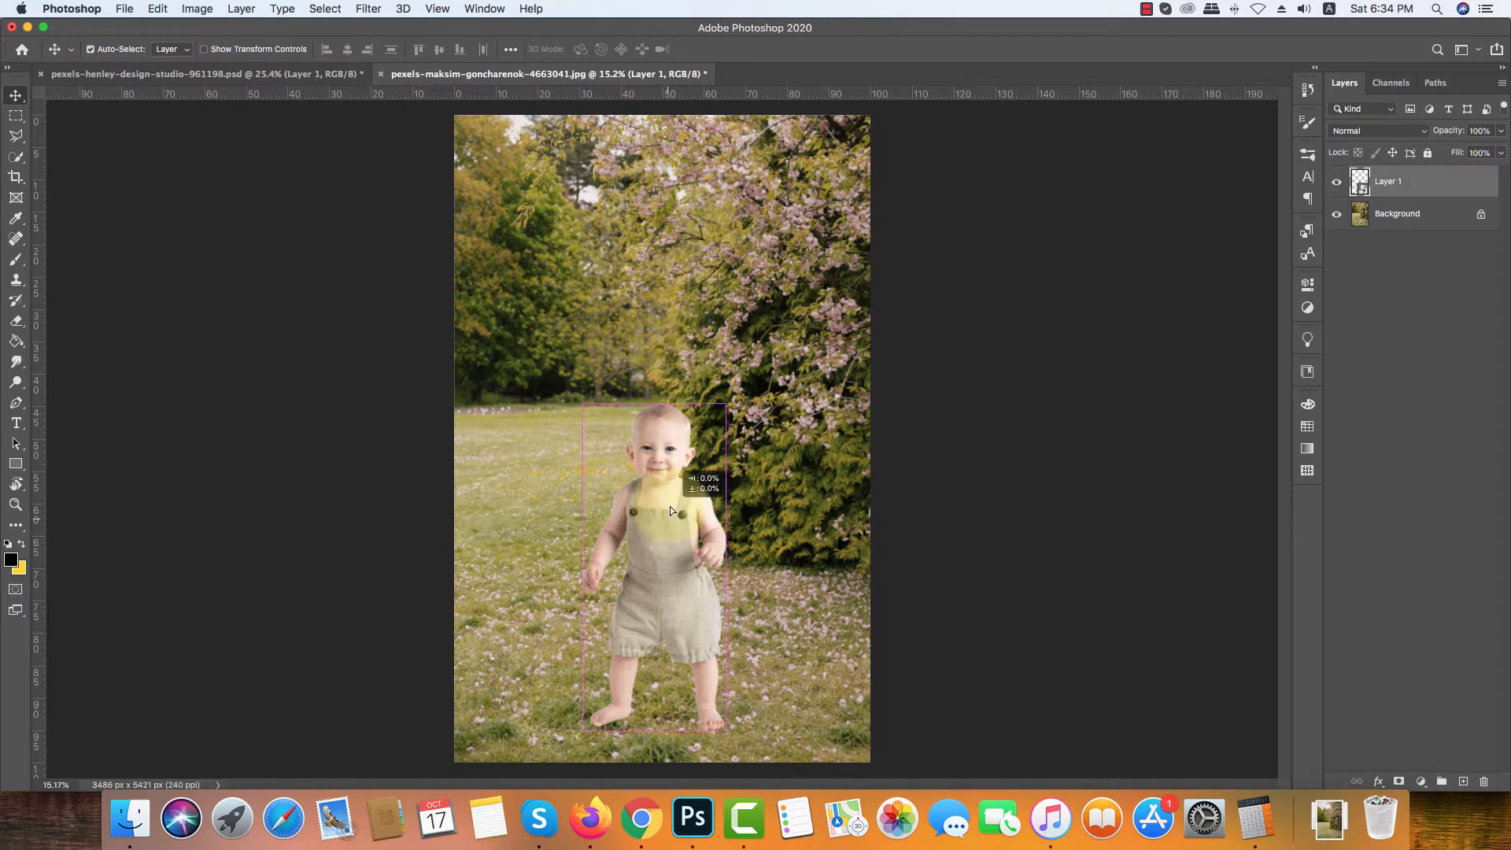
Step: Reposition the enlarged baby so the feet stand on the grass near the photo's lower edge
{"action": "mouse_move", "coordinate": [670, 510]}
{"action": "left_mouse_down"}
{"action": "mouse_move", "coordinate": [677, 477]}
{"action": "mouse_move", "coordinate": [683, 521]}
{"action": "mouse_move", "coordinate": [673, 483]}
{"action": "mouse_move", "coordinate": [662, 491]}
{"action": "left_mouse_up"}
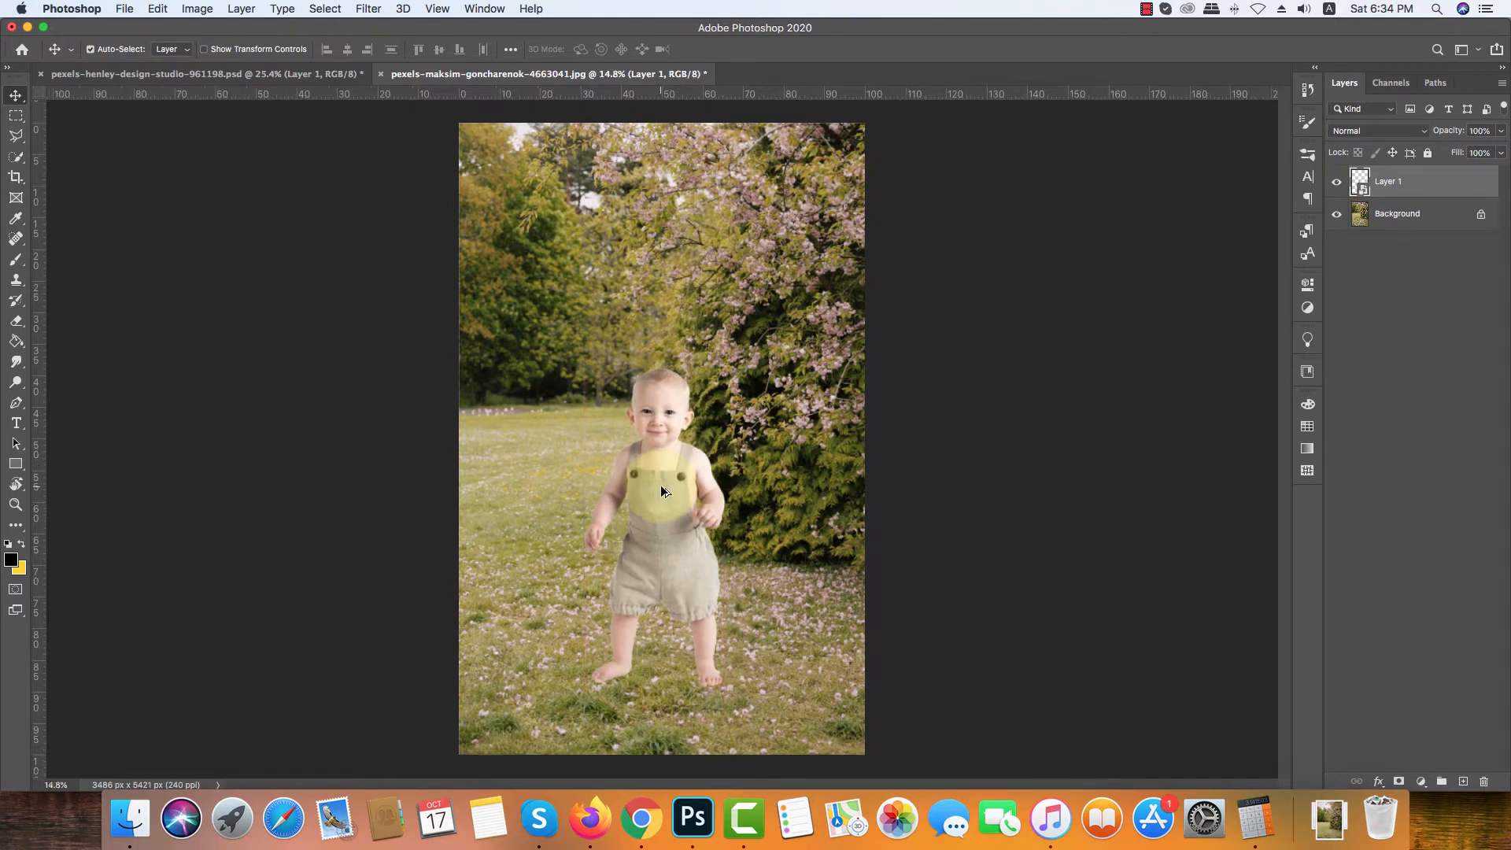
{"action": "scroll", "coordinate": [662, 491], "scroll_direction": "down", "scroll_amount": 3}
{"action": "scroll", "coordinate": [662, 491], "scroll_direction": "up", "scroll_amount": 3}
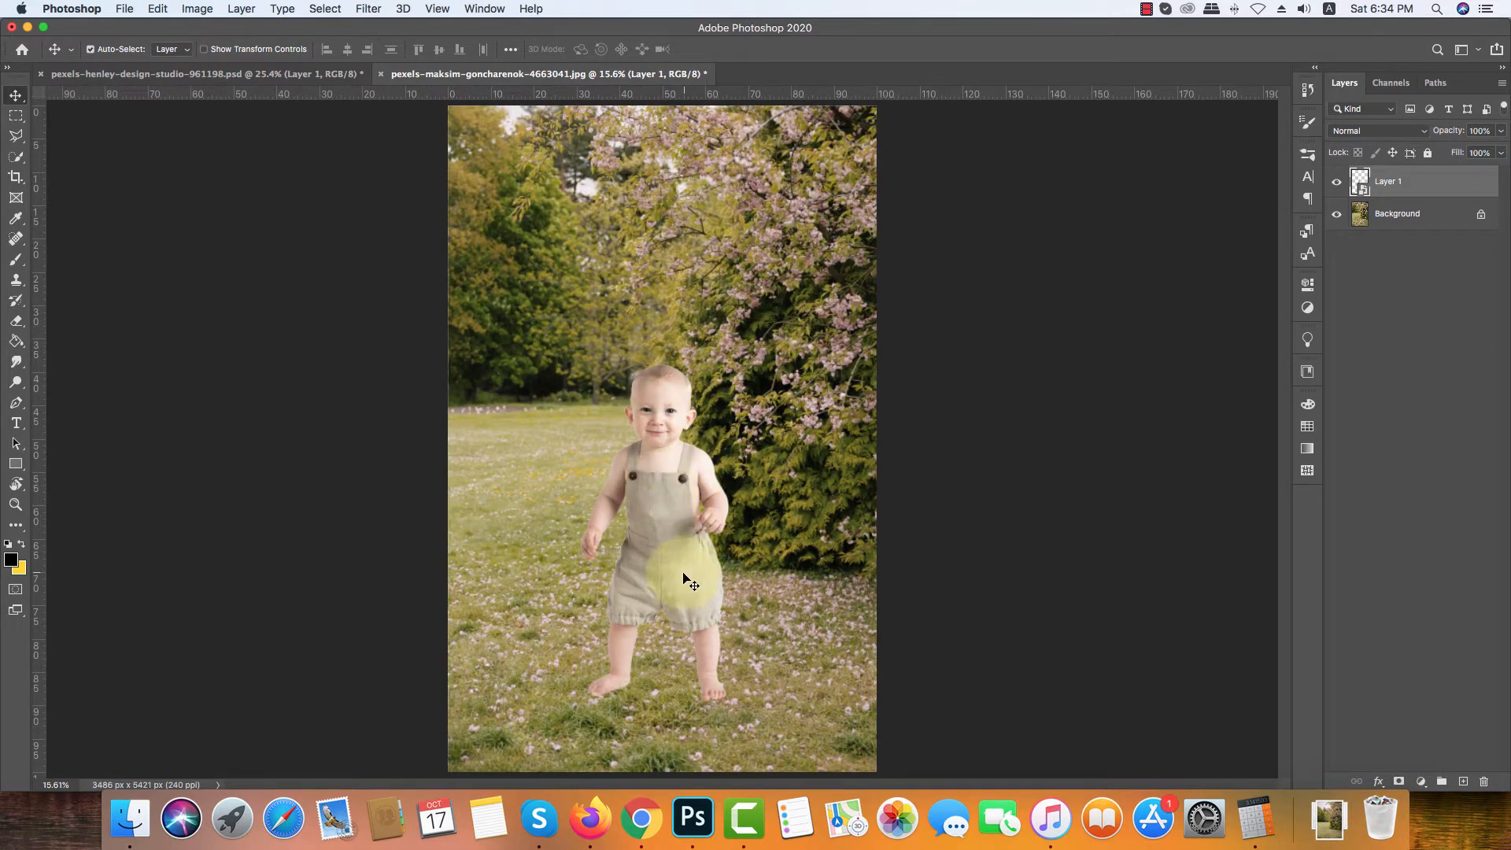
{"action": "left_click_drag", "start_coordinate": [683, 578], "coordinate": [697, 610]}
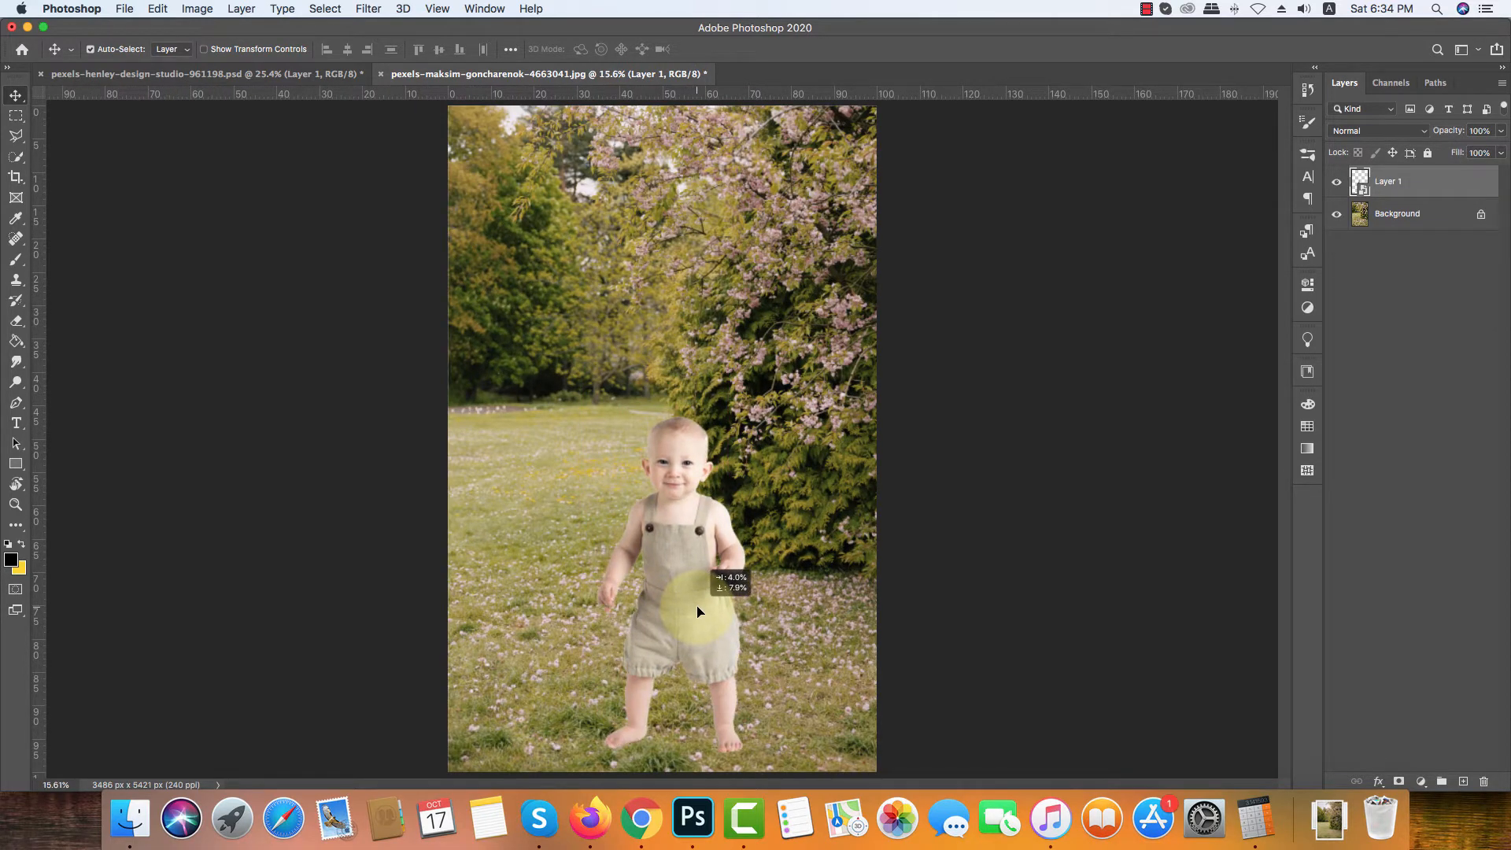
{"action": "scroll", "coordinate": [692, 598], "scroll_direction": "down", "scroll_amount": 4}
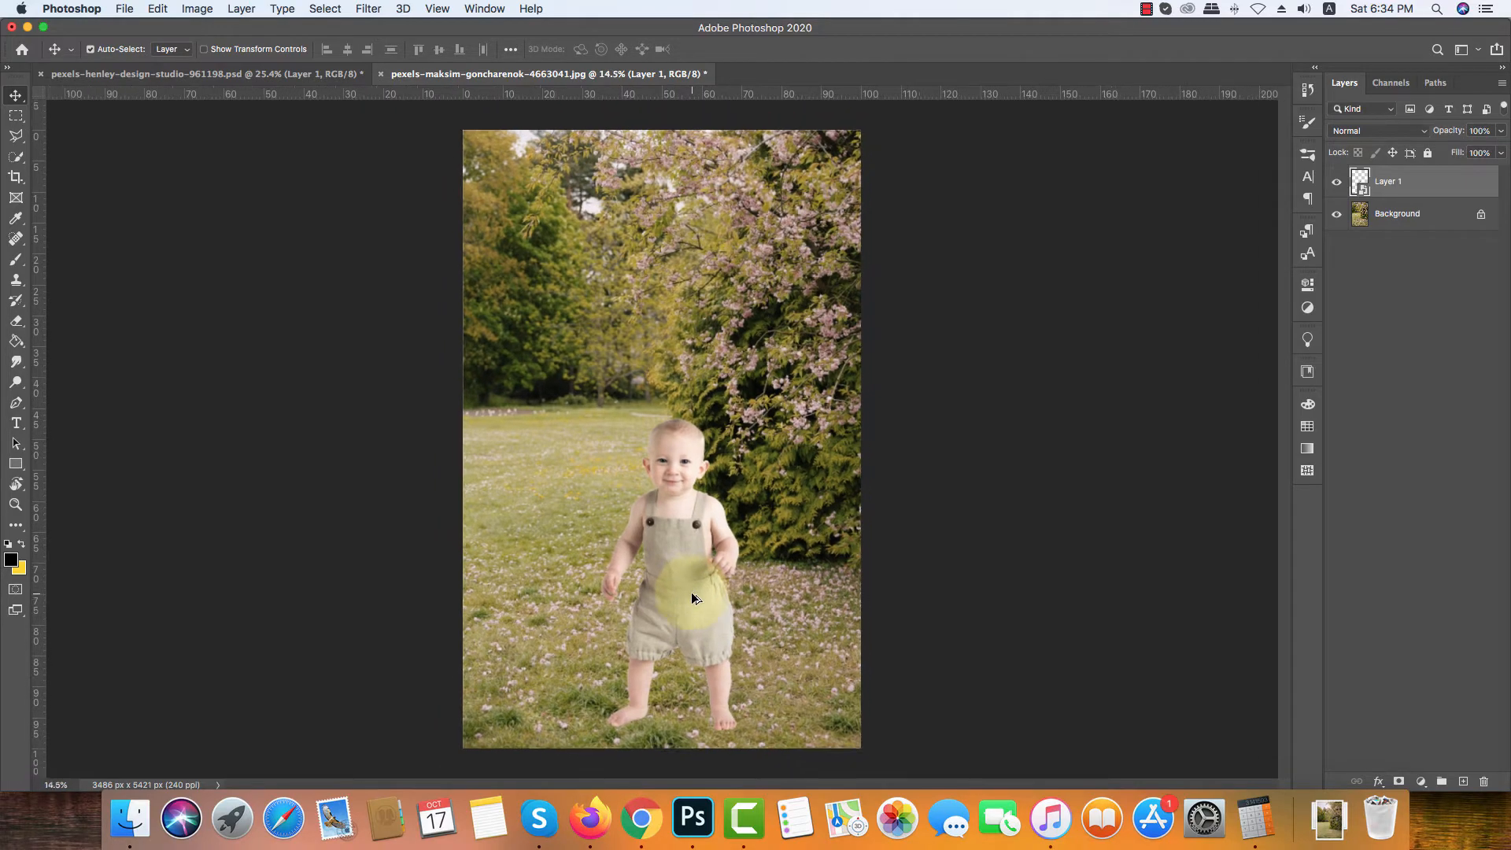
{"action": "scroll", "coordinate": [692, 598], "scroll_direction": "up", "scroll_amount": 8}
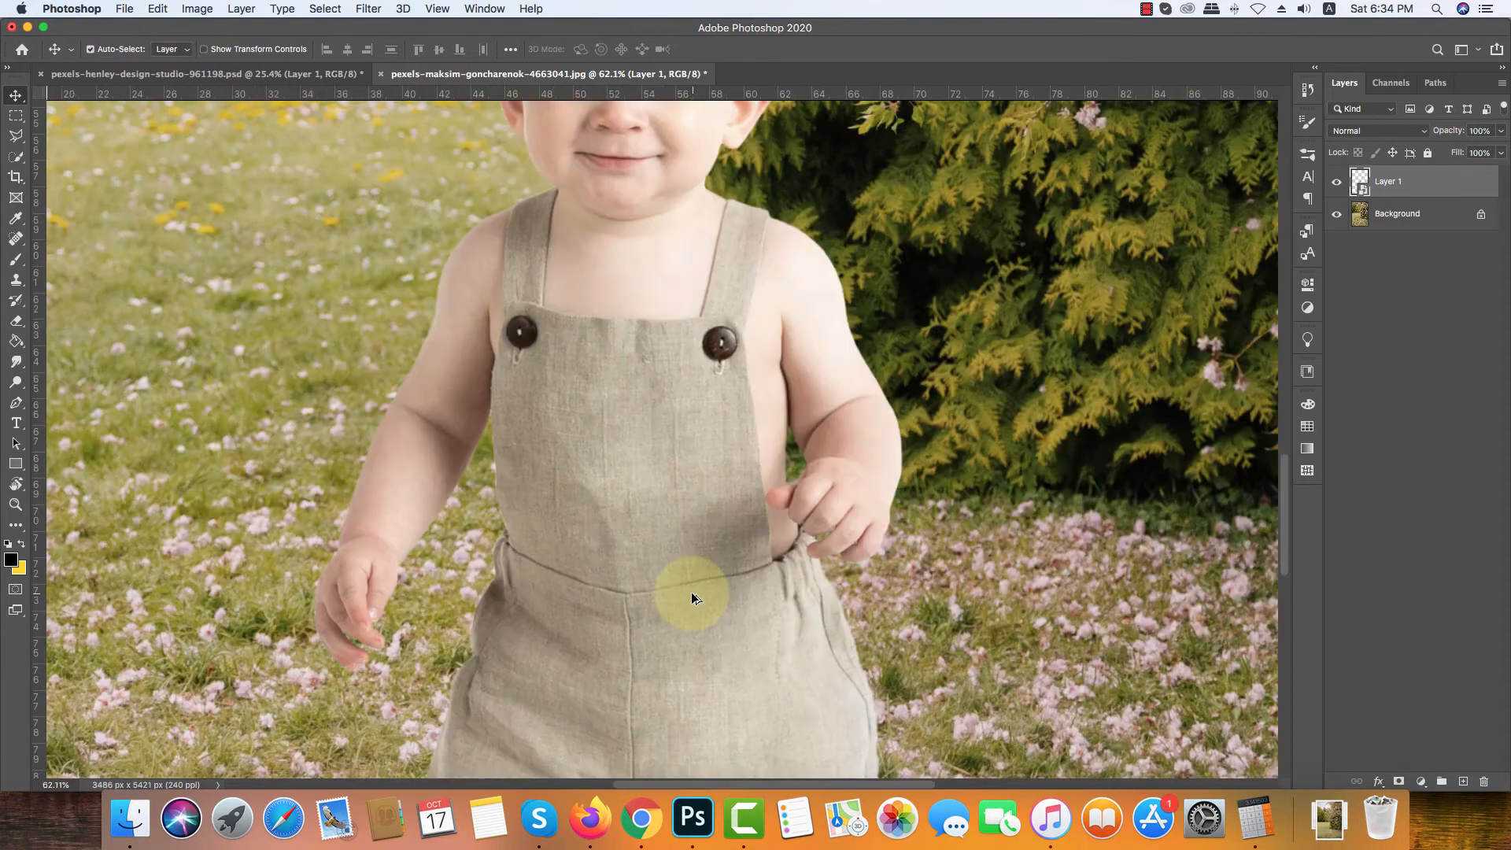
{"action": "scroll", "coordinate": [692, 598], "scroll_direction": "down", "scroll_amount": 5}
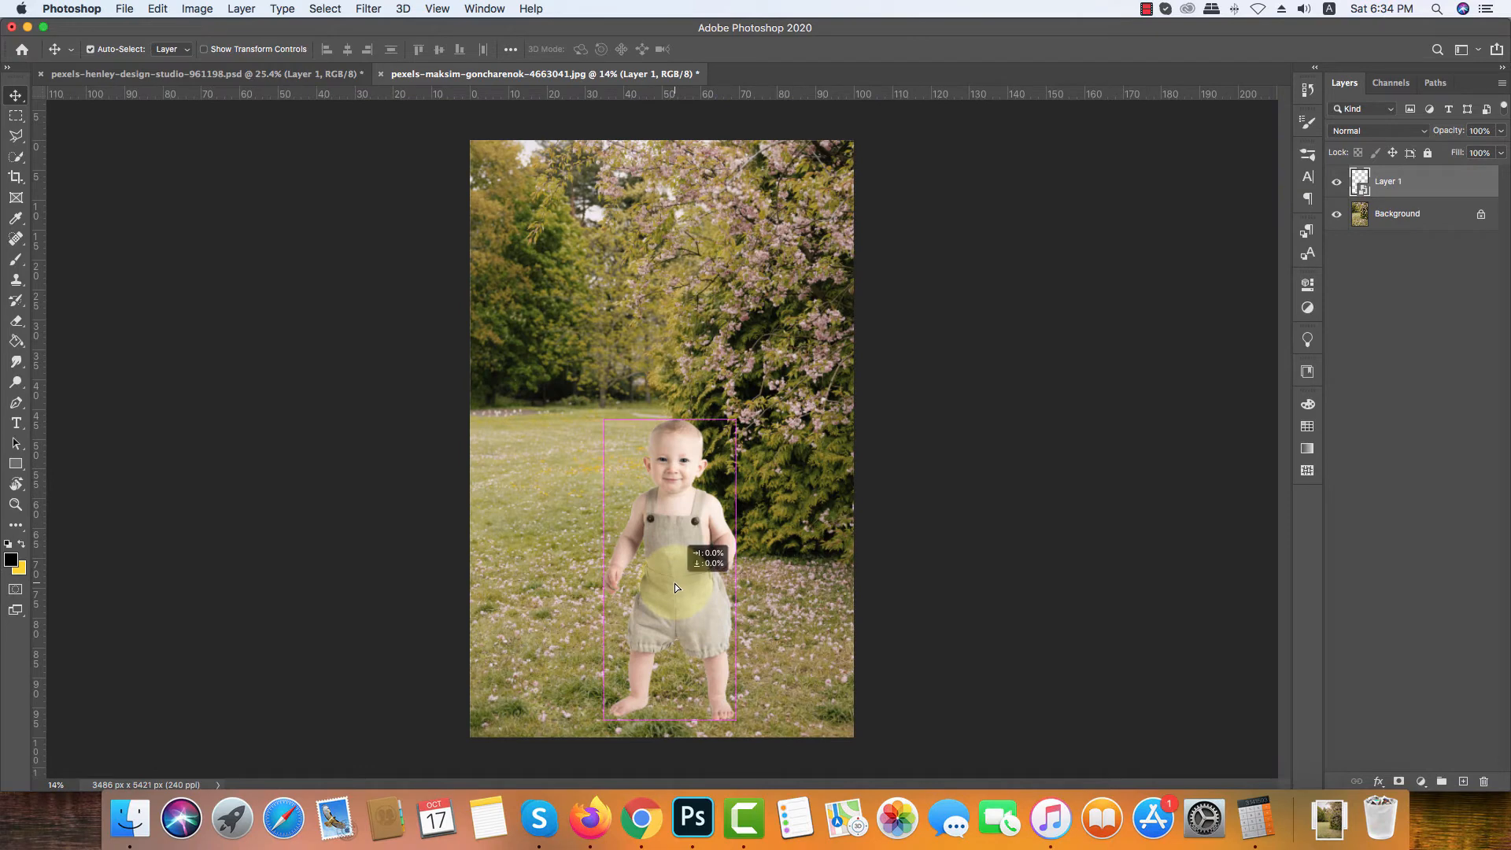
{"action": "left_click_drag", "start_coordinate": [675, 587], "coordinate": [675, 586]}
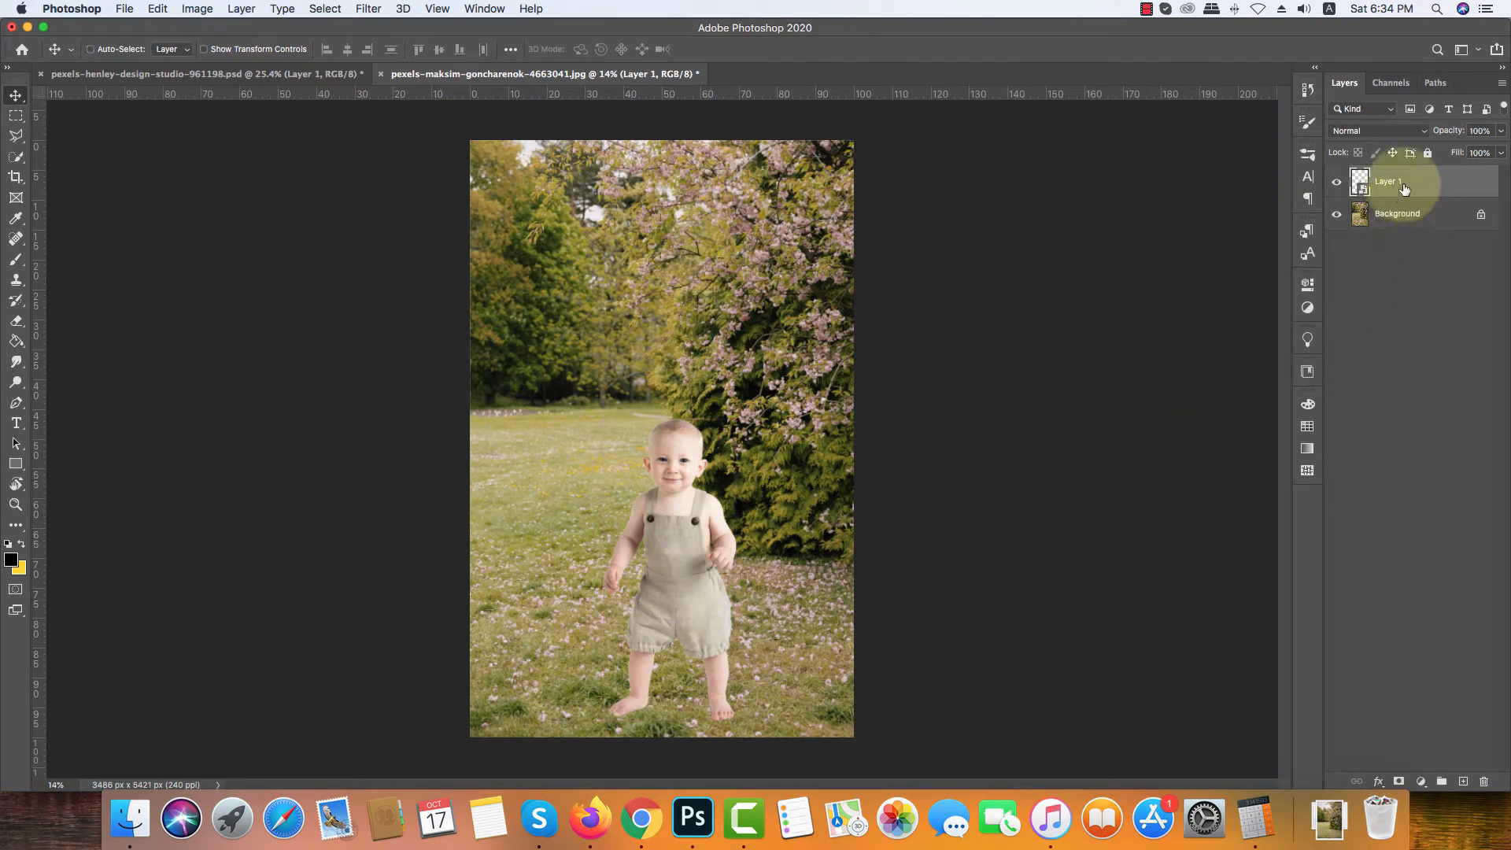
Step: Duplicate the baby layer, hide the original and keep the copy selected
{"action": "key", "text": "super+j"}
{"action": "left_click", "coordinate": [1336, 215]}
{"action": "left_click", "coordinate": [1425, 184]}
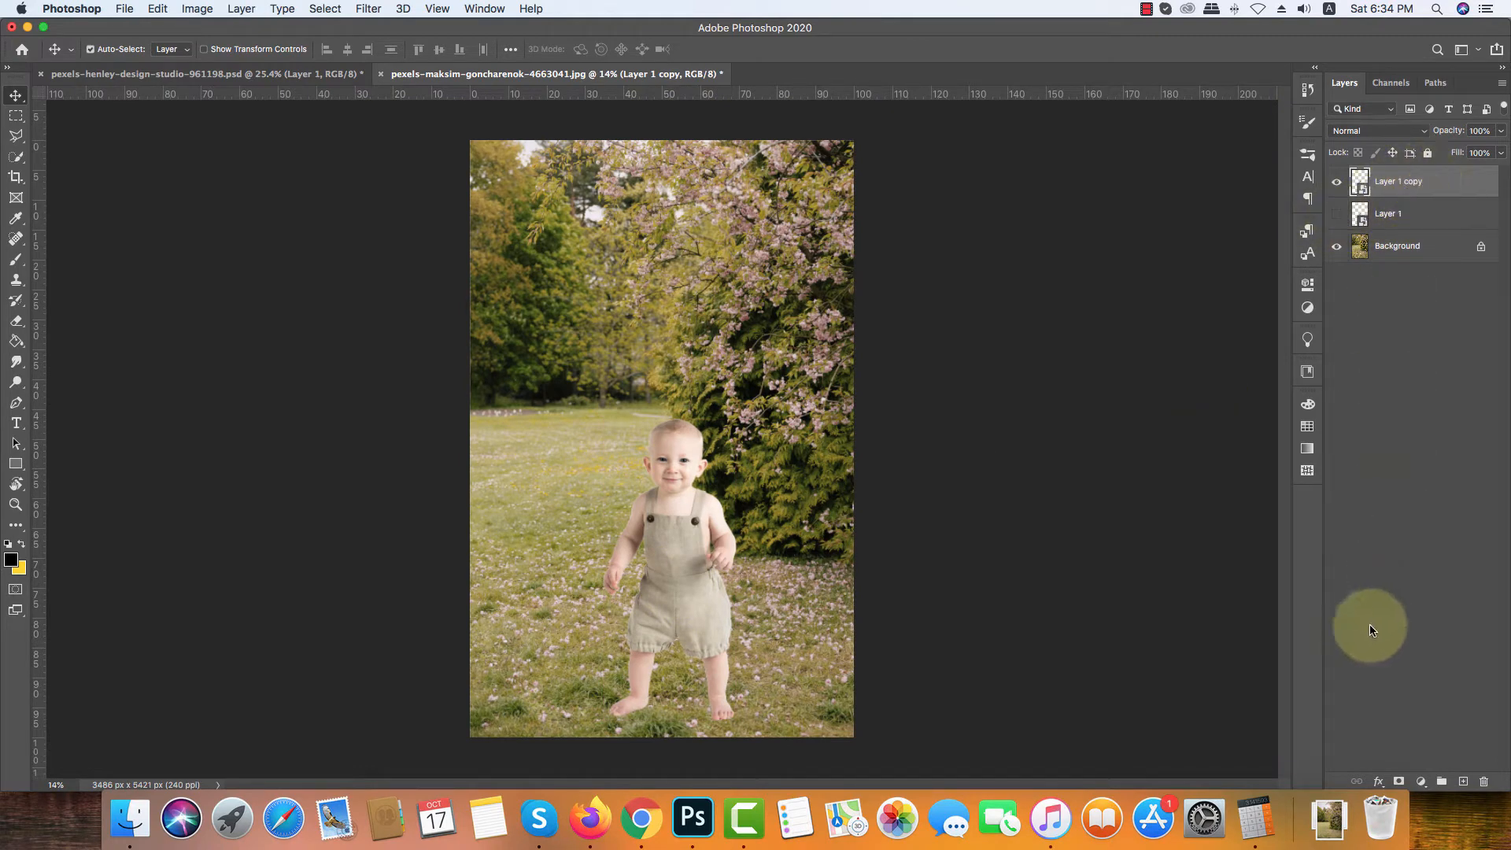
Step: Add a layer mask to the duplicated baby layer and lower the layer's opacity to 75%
{"action": "left_click", "coordinate": [1398, 782]}
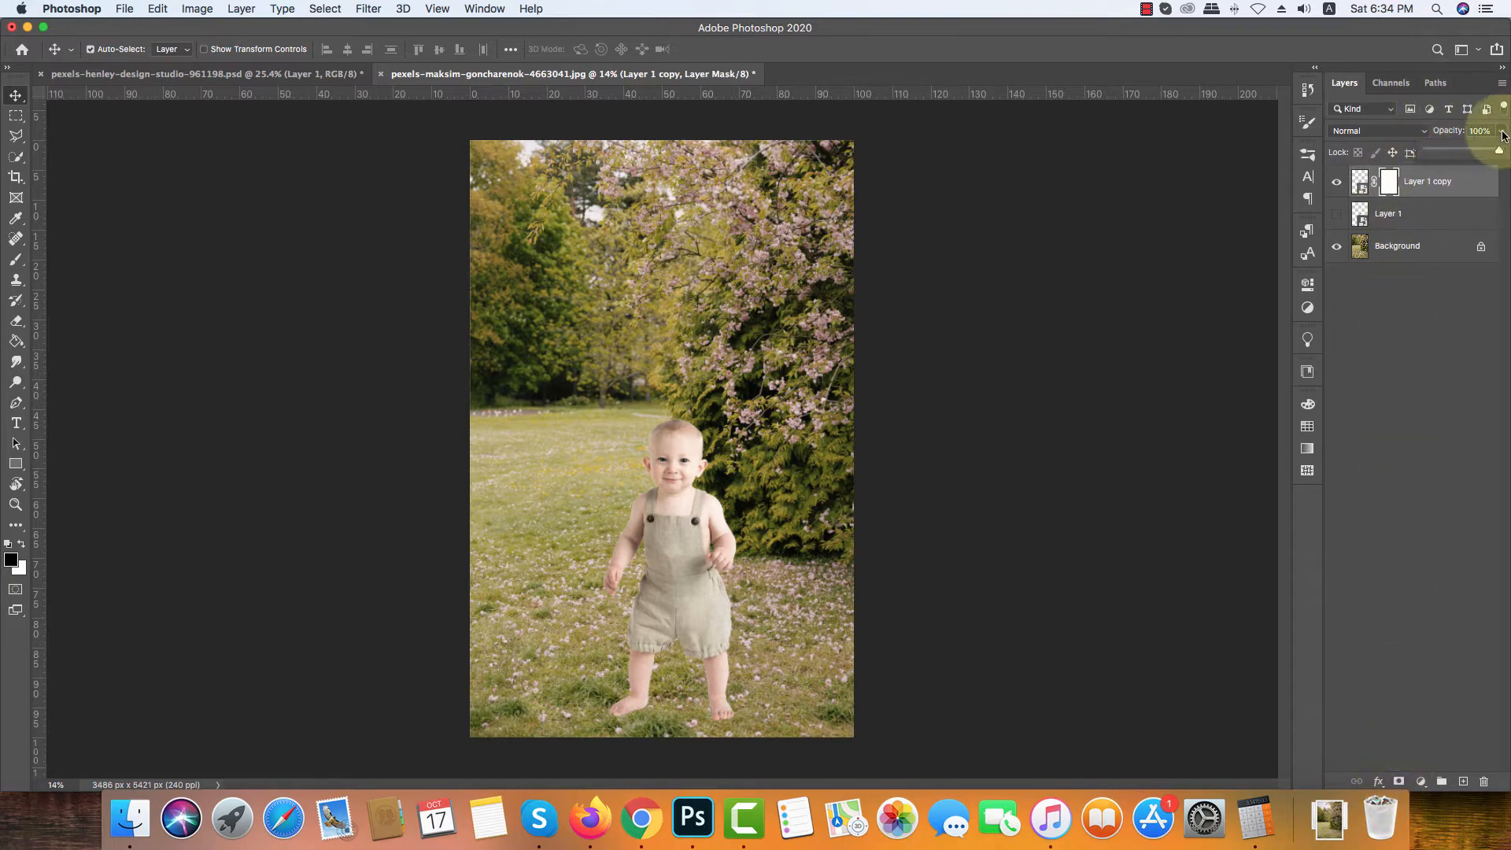
{"action": "left_click", "coordinate": [1480, 150]}
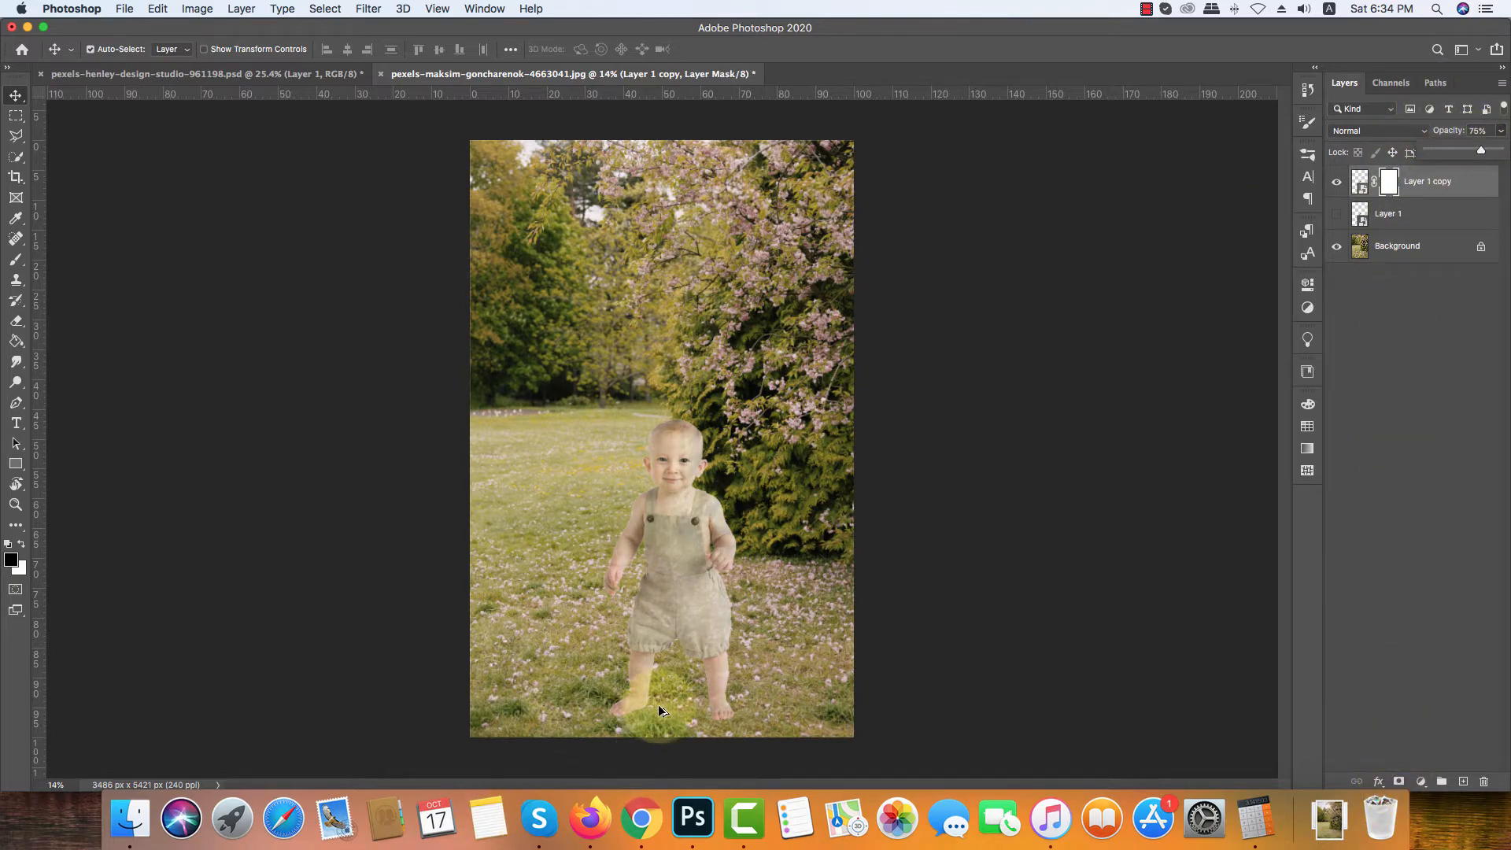
Step: Activate the Brush tool for working on the baby's foot and choose the grass-like 175 px brush tip
{"action": "scroll", "coordinate": [625, 711], "scroll_direction": "up", "scroll_amount": 2}
{"action": "scroll", "coordinate": [625, 711], "scroll_direction": "up", "scroll_amount": 6}
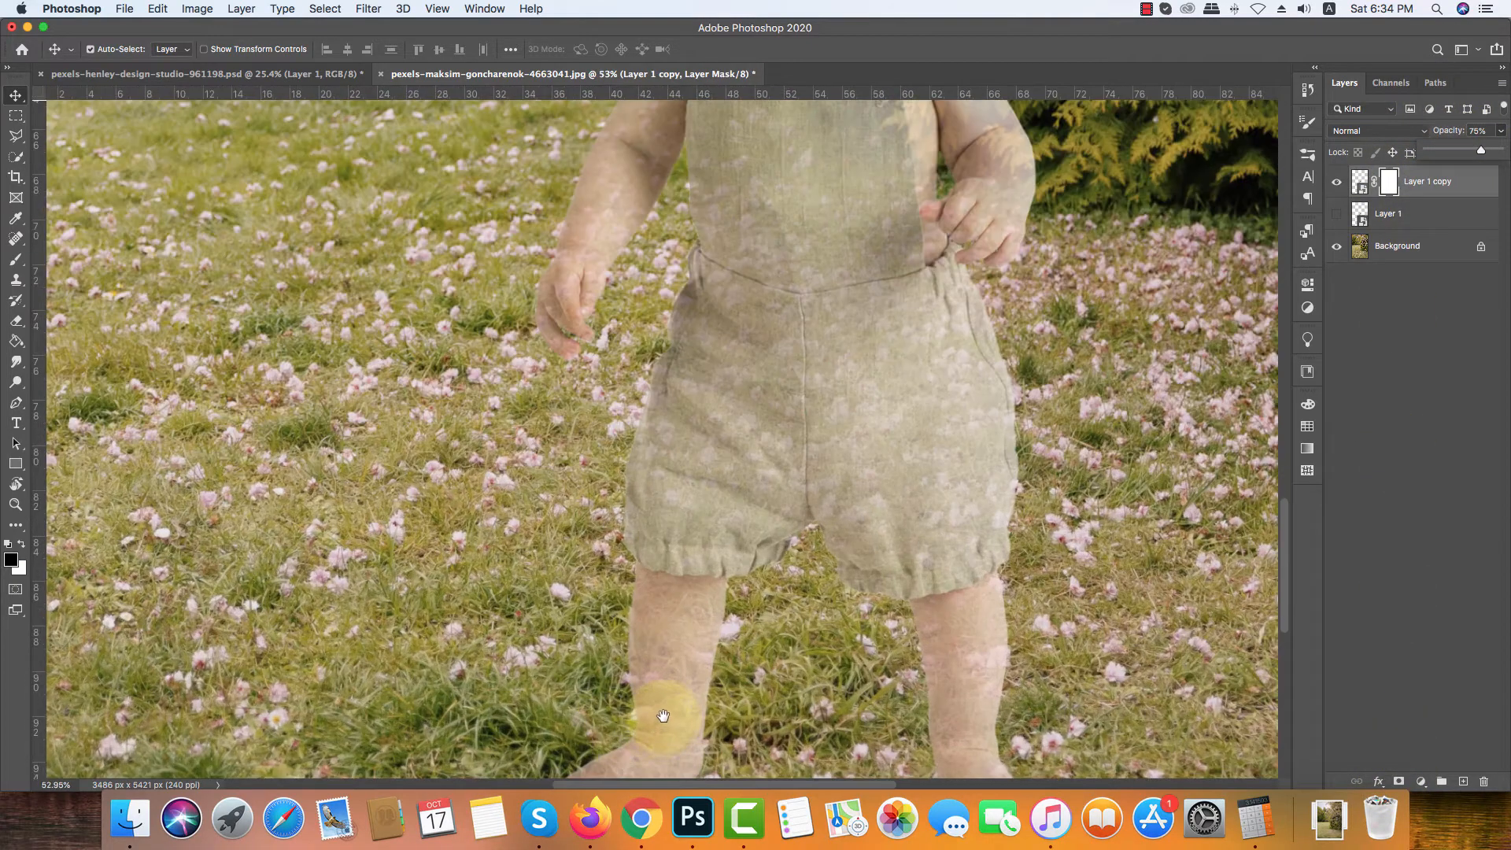
{"action": "scroll", "coordinate": [650, 521], "scroll_direction": "up", "scroll_amount": 4}
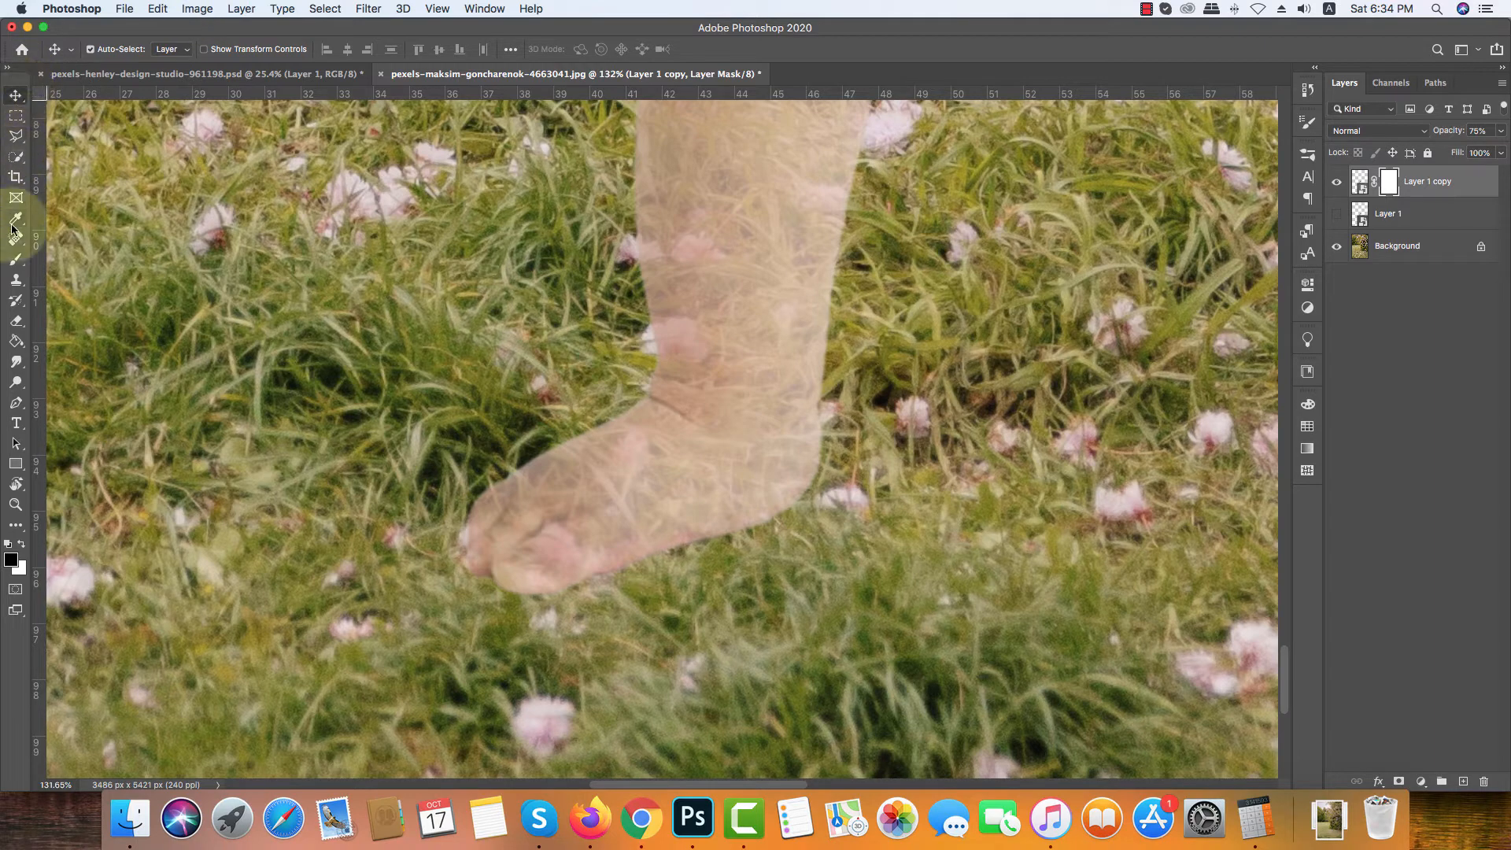
{"action": "left_click", "coordinate": [16, 258]}
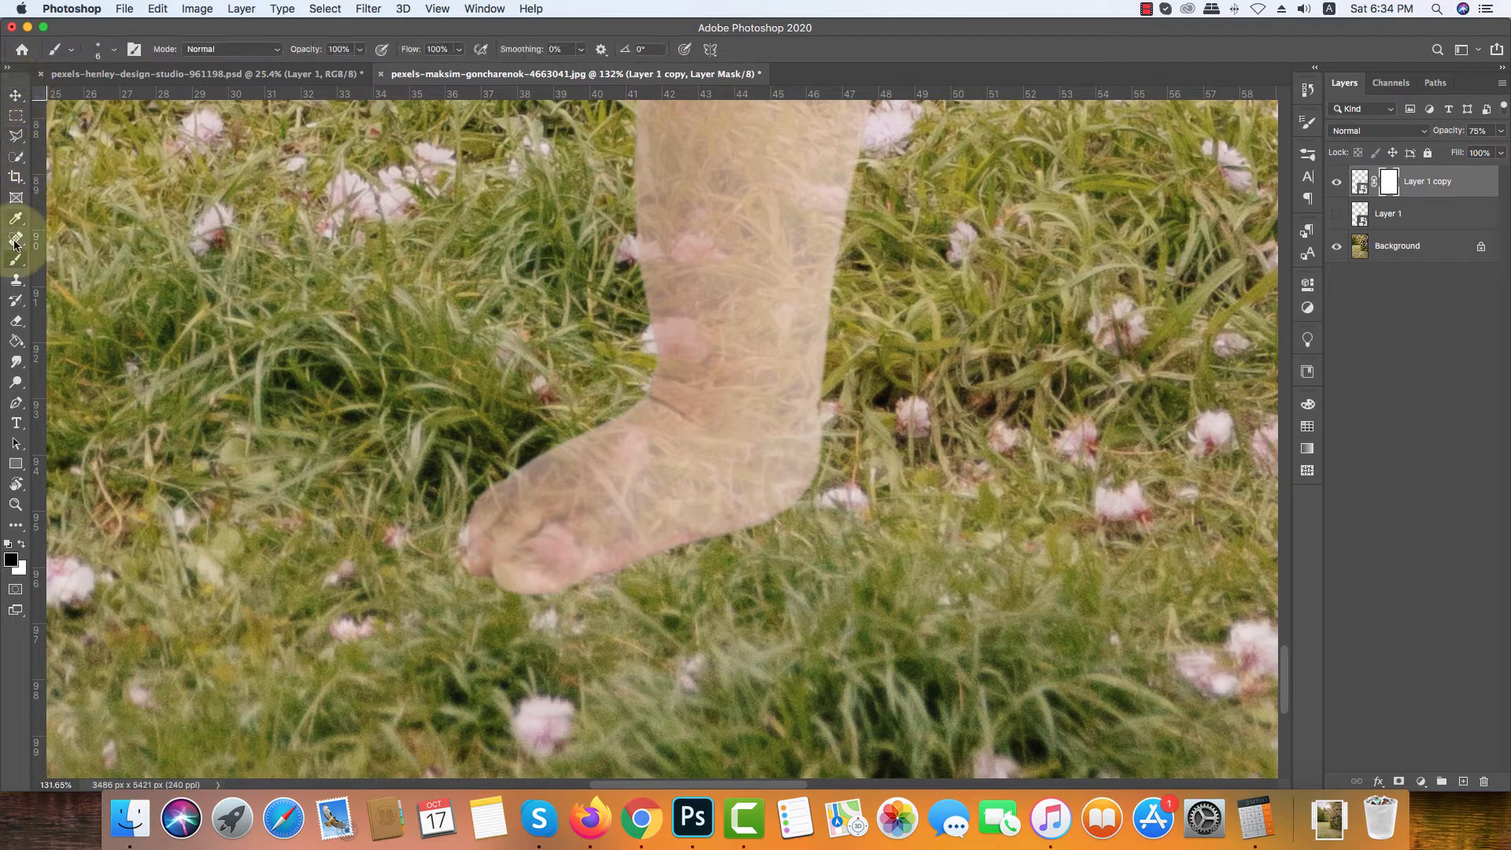
{"action": "left_click", "coordinate": [133, 49]}
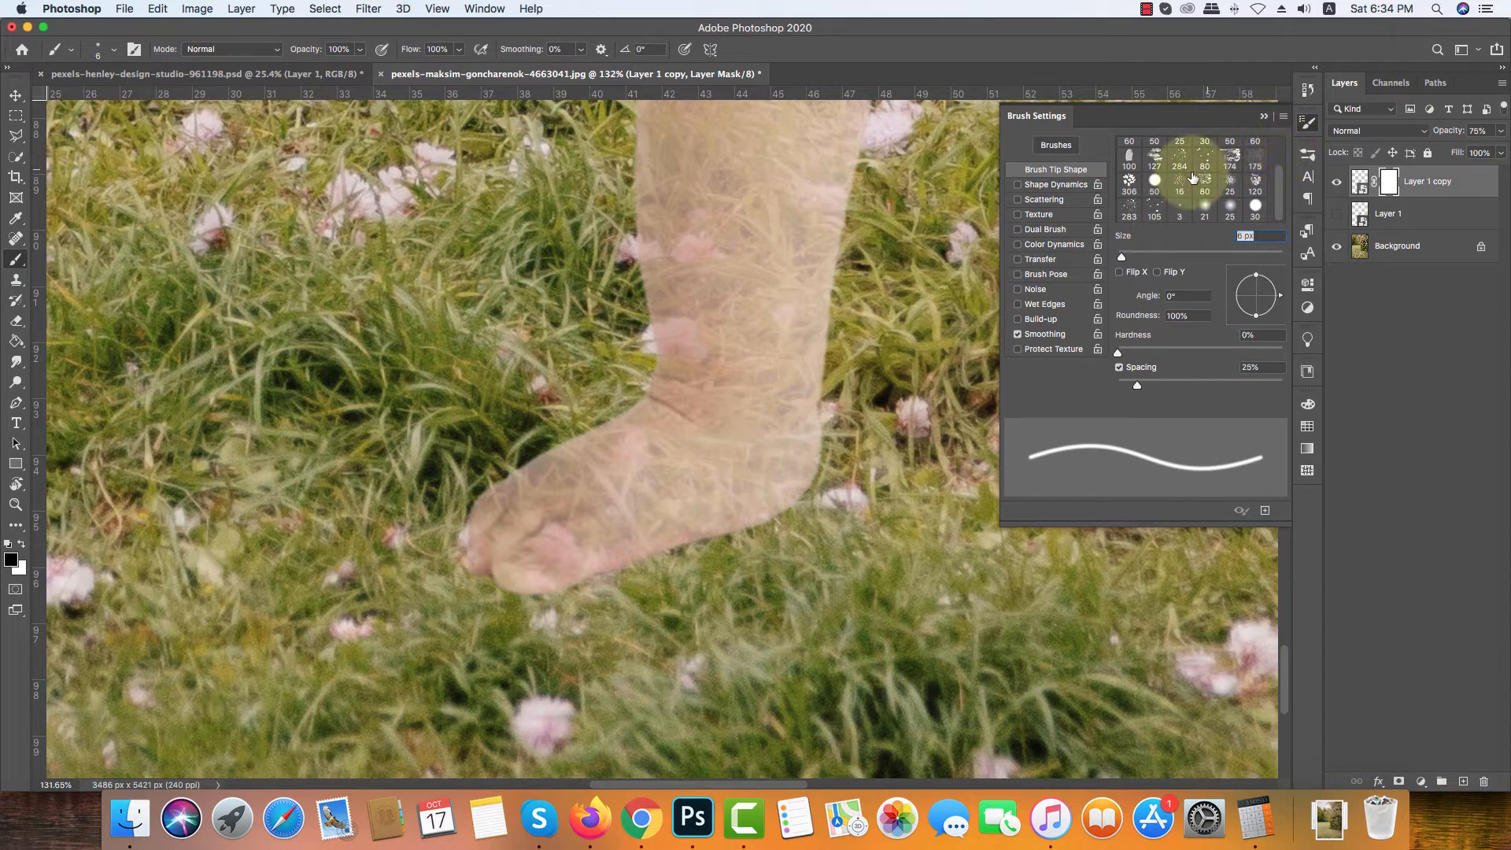
{"action": "scroll", "coordinate": [1153, 203], "scroll_direction": "up", "scroll_amount": 2}
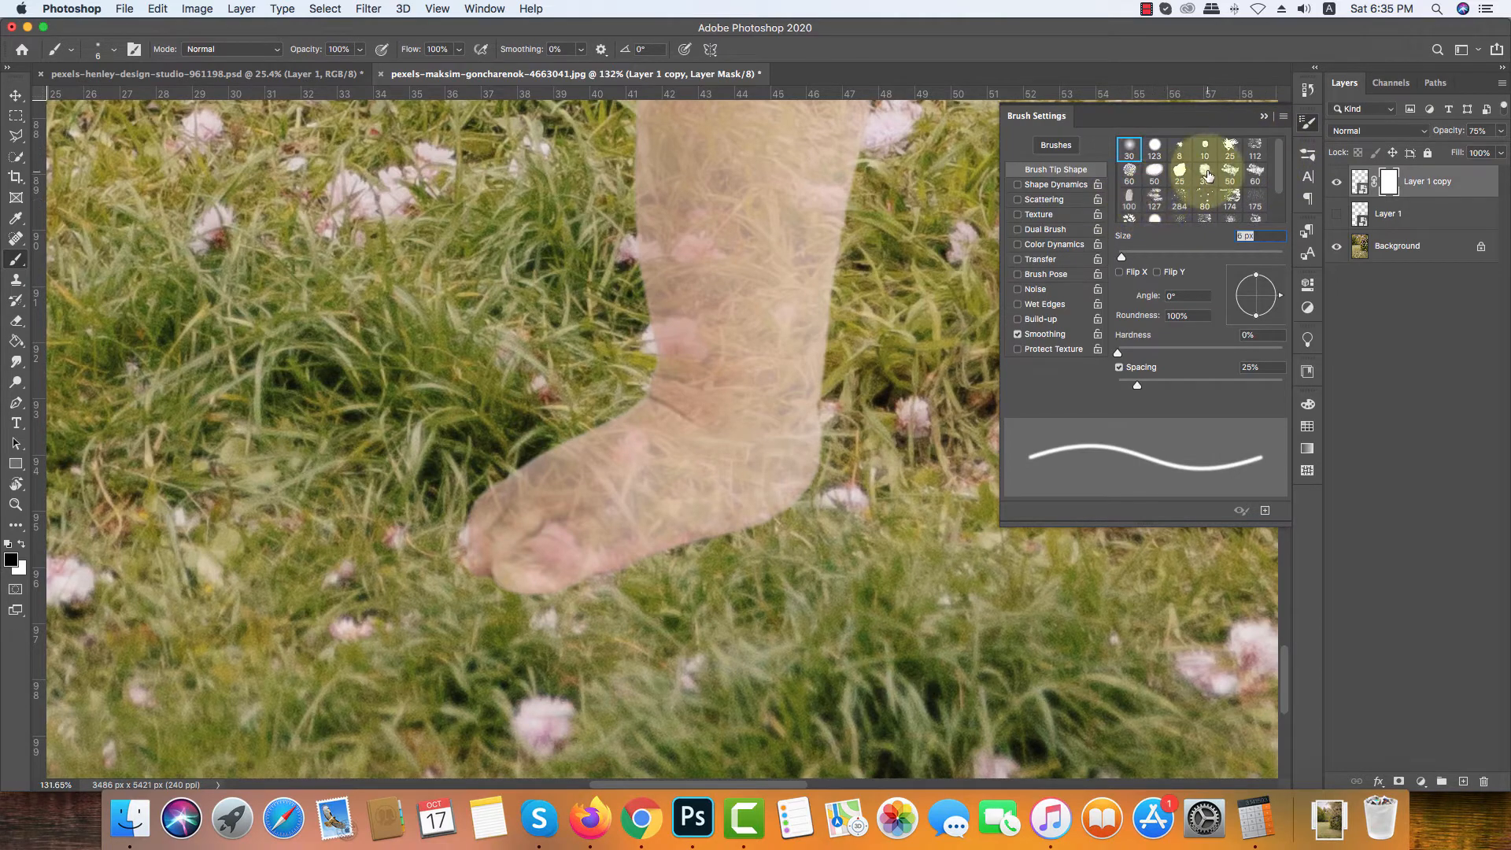
{"action": "left_click", "coordinate": [1251, 199]}
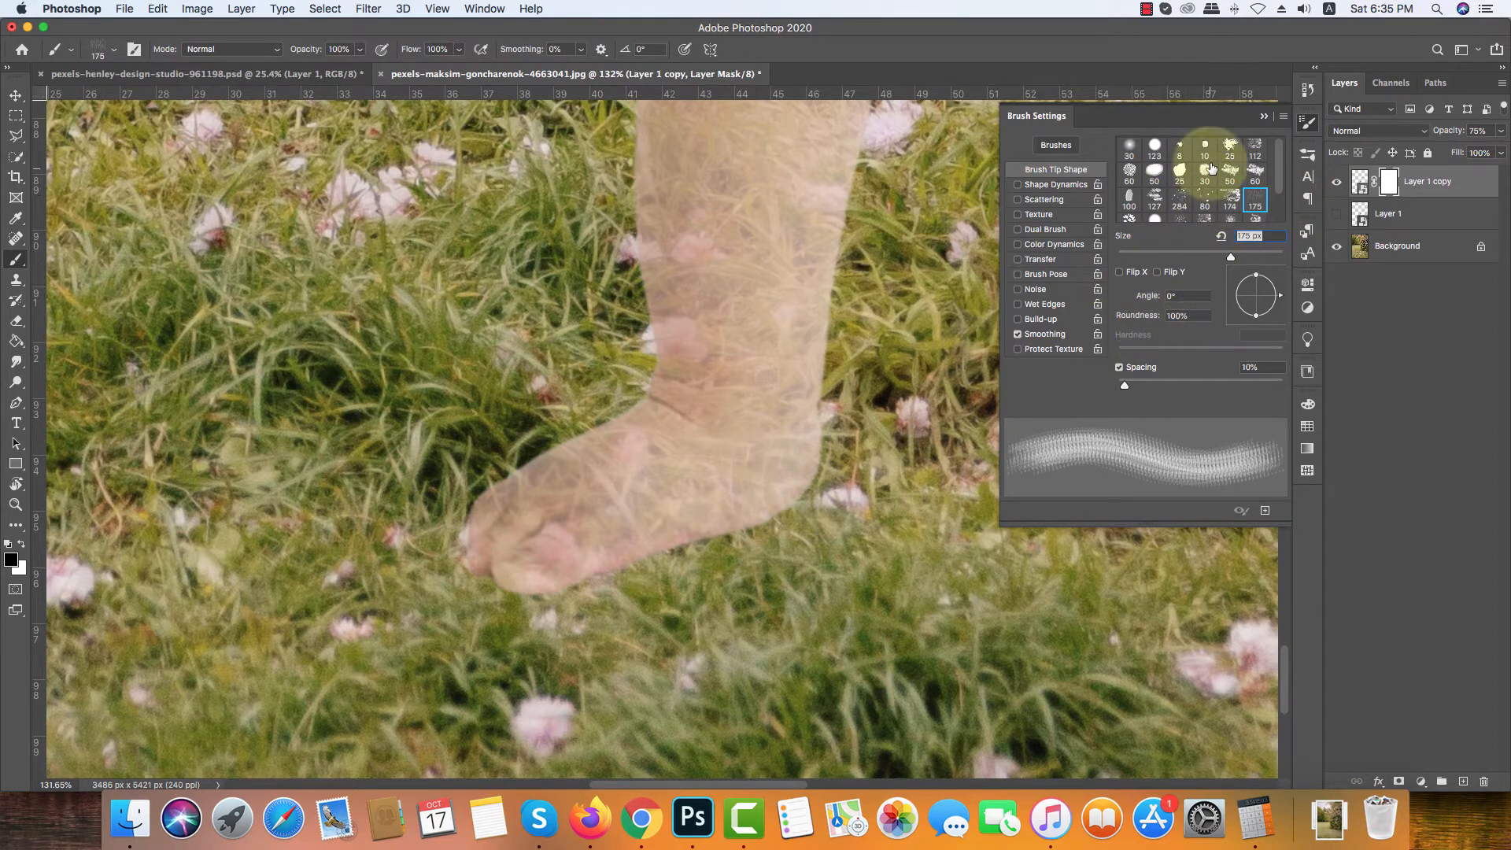
Step: Try out the 25, 284, 127, 174, 120 and 306 px brush tips as alternatives
{"action": "left_click", "coordinate": [1231, 147]}
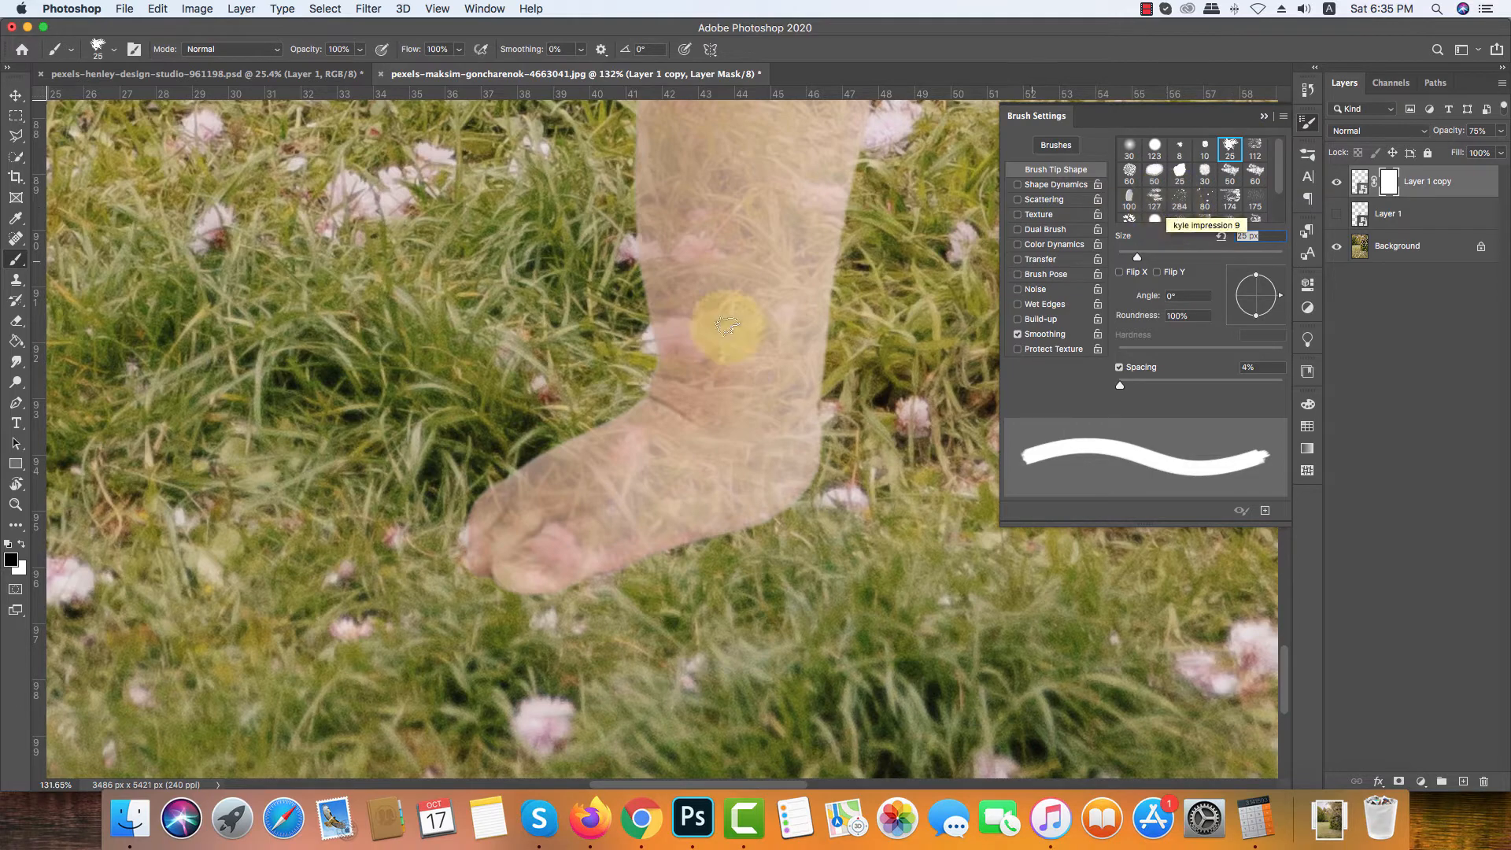
{"action": "left_click", "coordinate": [1179, 197]}
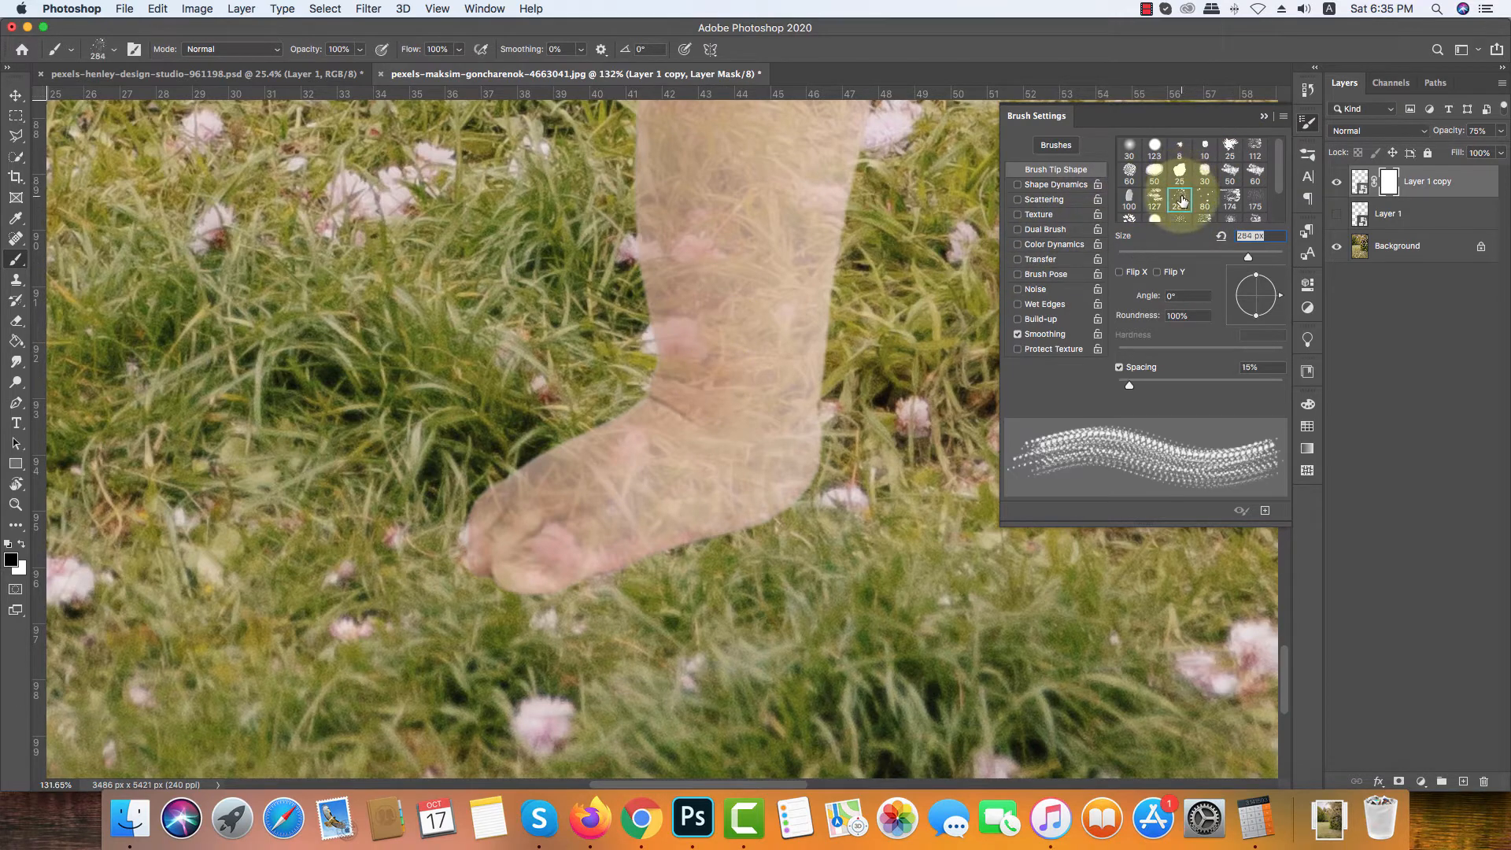
{"action": "left_click", "coordinate": [1154, 199]}
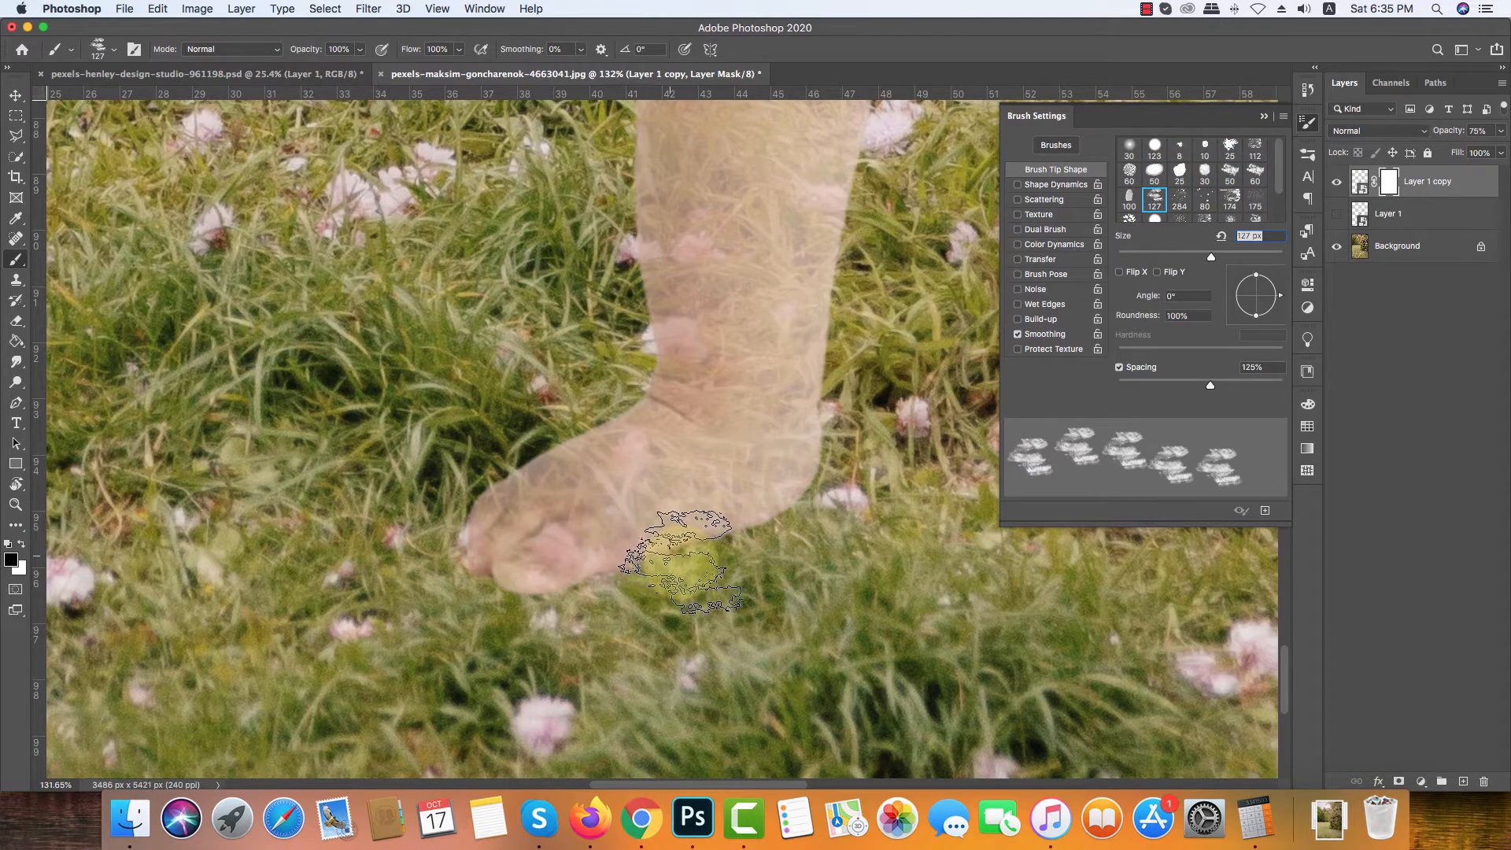
{"action": "left_click", "coordinate": [1231, 198]}
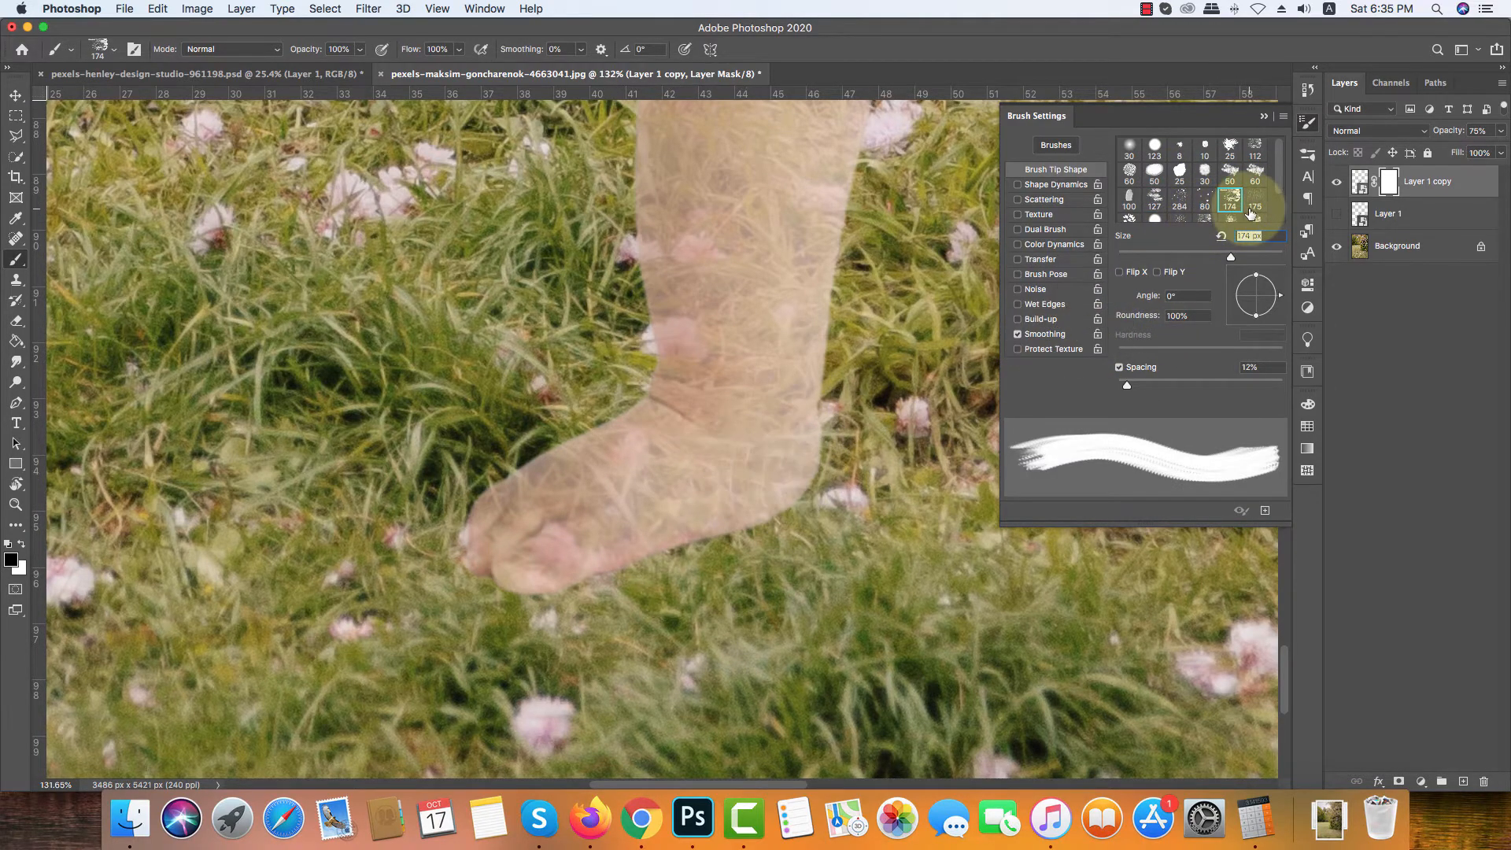
{"action": "scroll", "coordinate": [1251, 209], "scroll_direction": "down", "scroll_amount": 1}
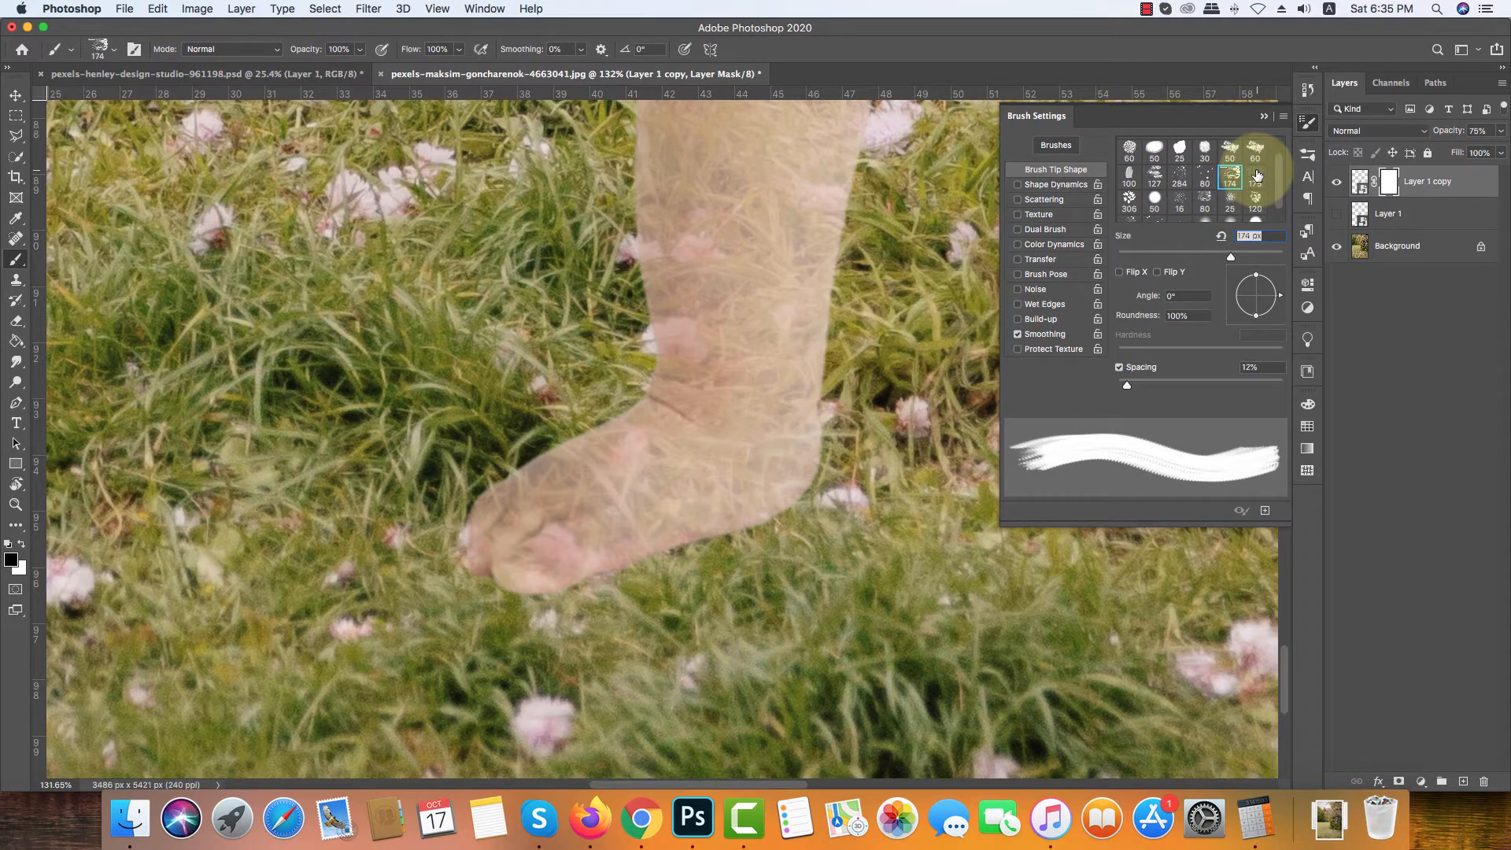
{"action": "left_click", "coordinate": [1254, 200]}
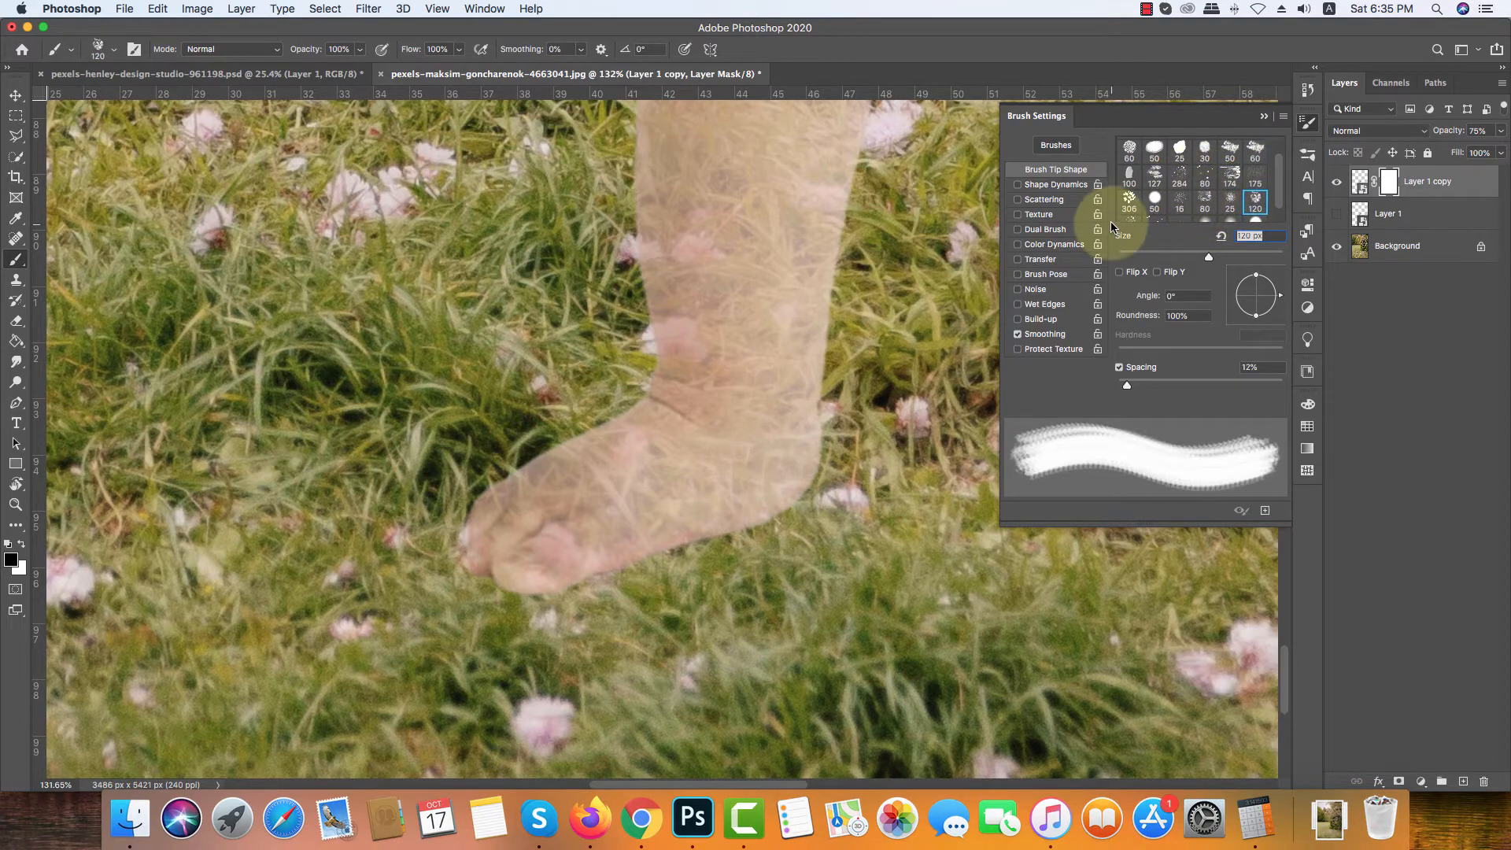
{"action": "left_click", "coordinate": [1128, 198]}
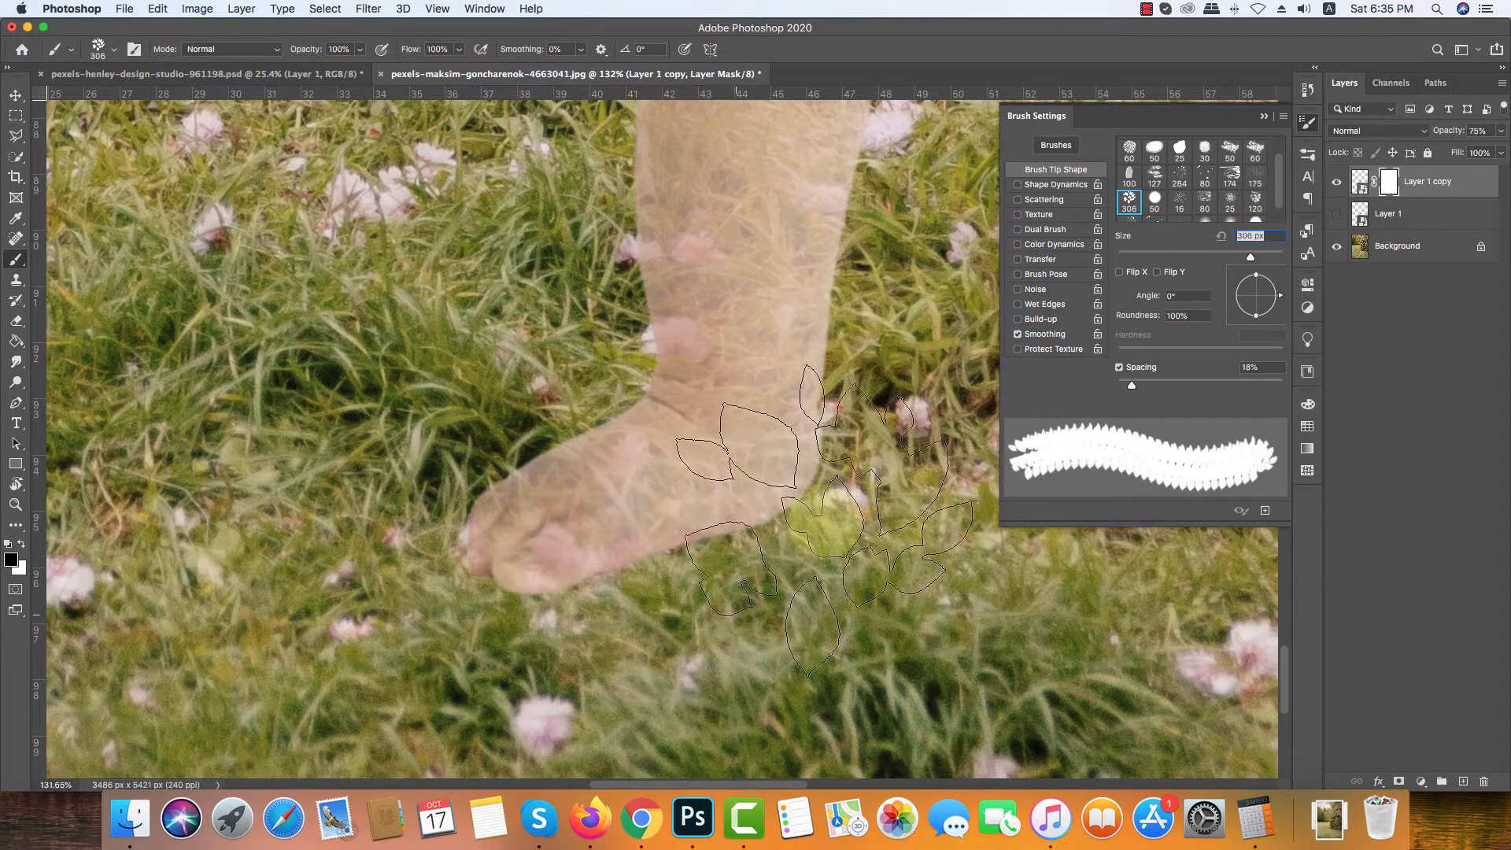
Step: Choose the grass-like 175 px brush tip, close the brush settings and reduce the brush size to 50 px
{"action": "left_click", "coordinate": [1254, 174]}
{"action": "left_click", "coordinate": [1264, 118]}
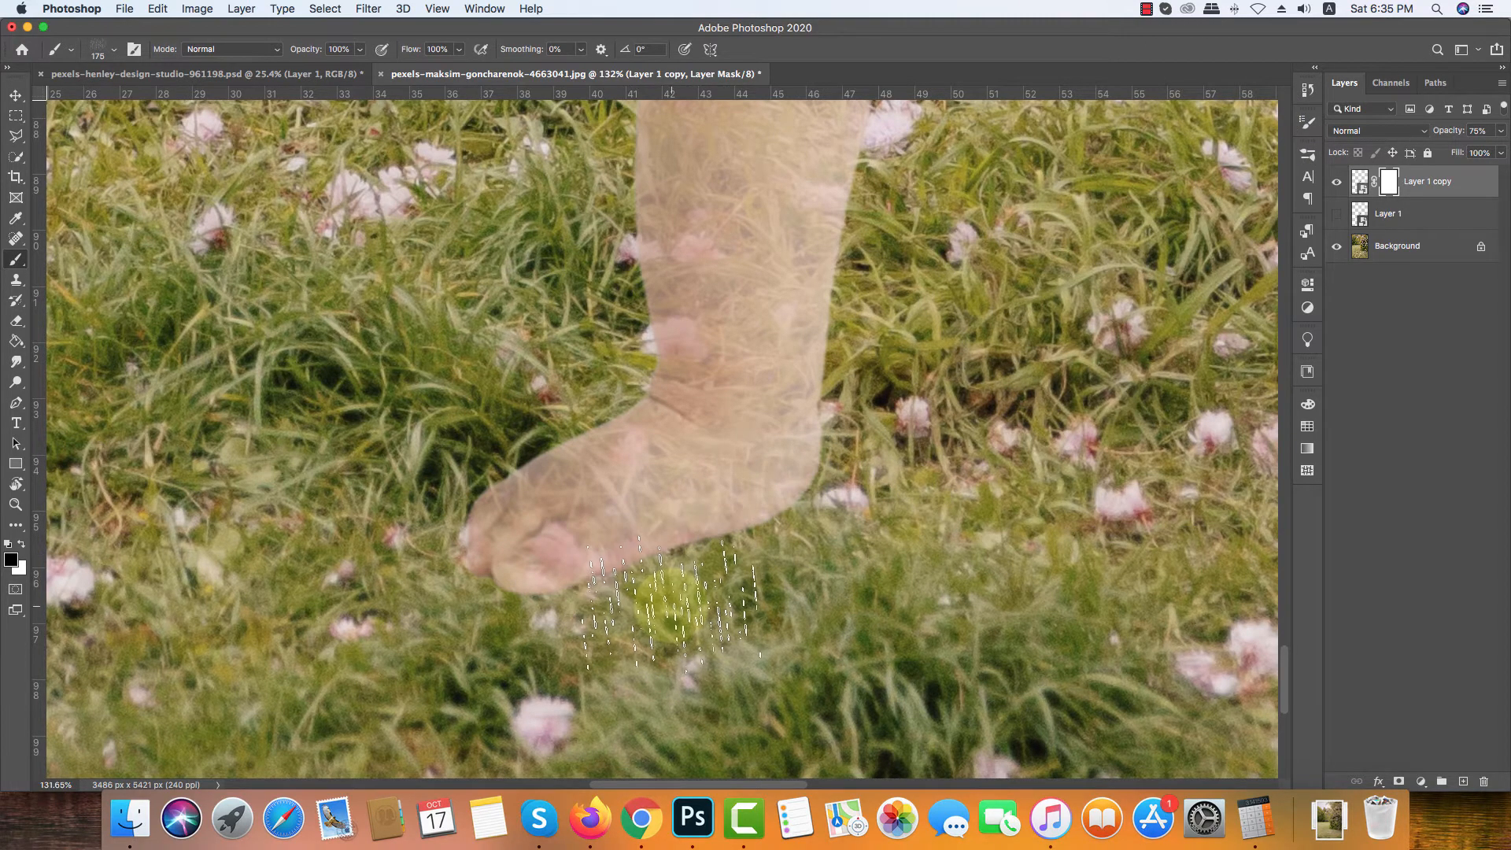
{"action": "key", "text": "bracketleft"}
{"action": "key", "text": "bracketleft"}
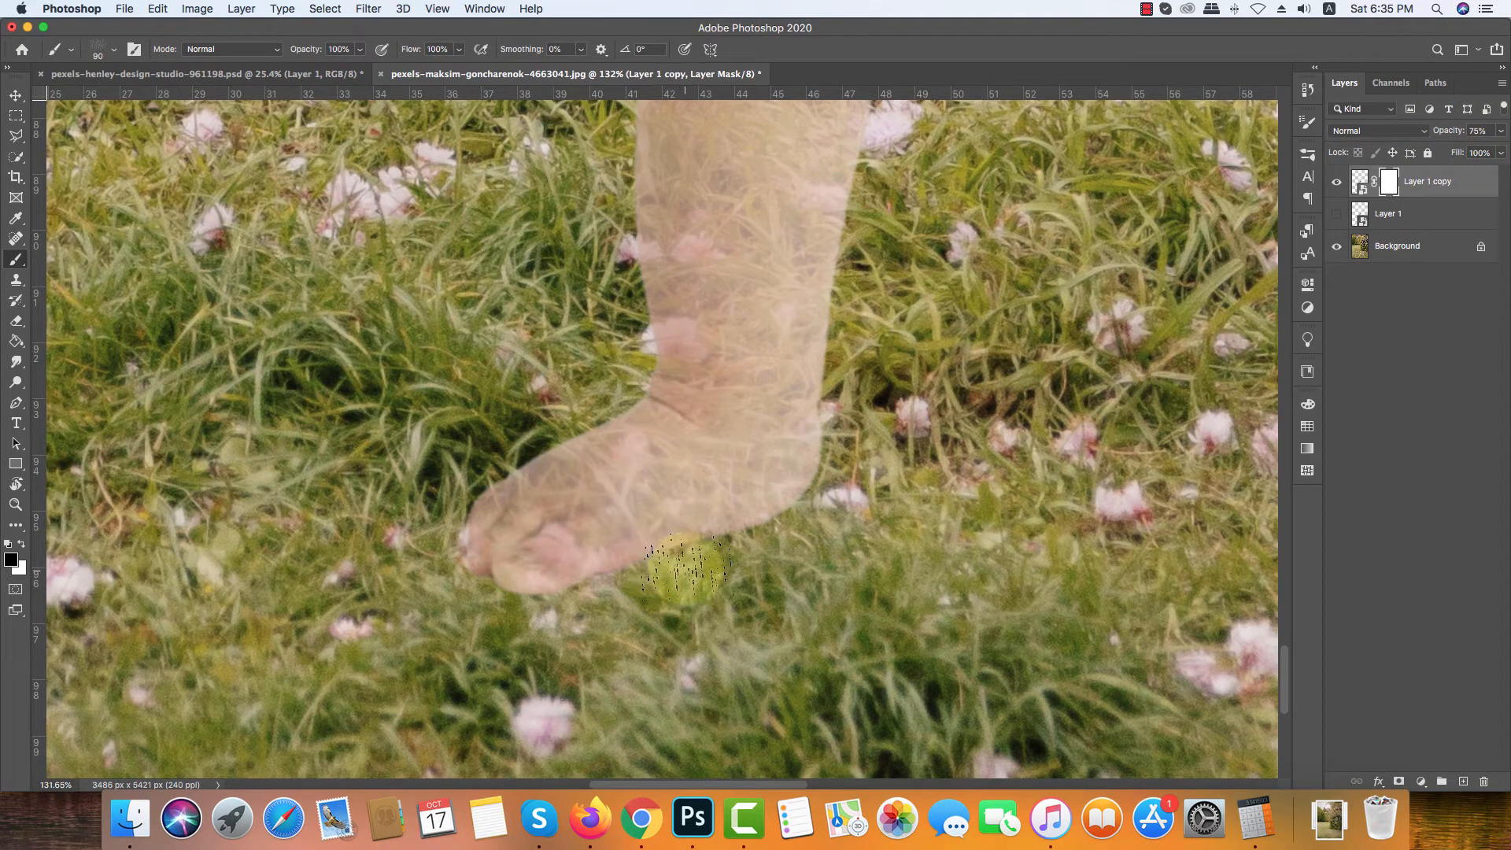
{"action": "key", "text": "bracketleft"}
{"action": "key", "text": "bracketleft"}
{"action": "key", "text": "bracketleft"}
{"action": "key", "text": "bracketleft"}
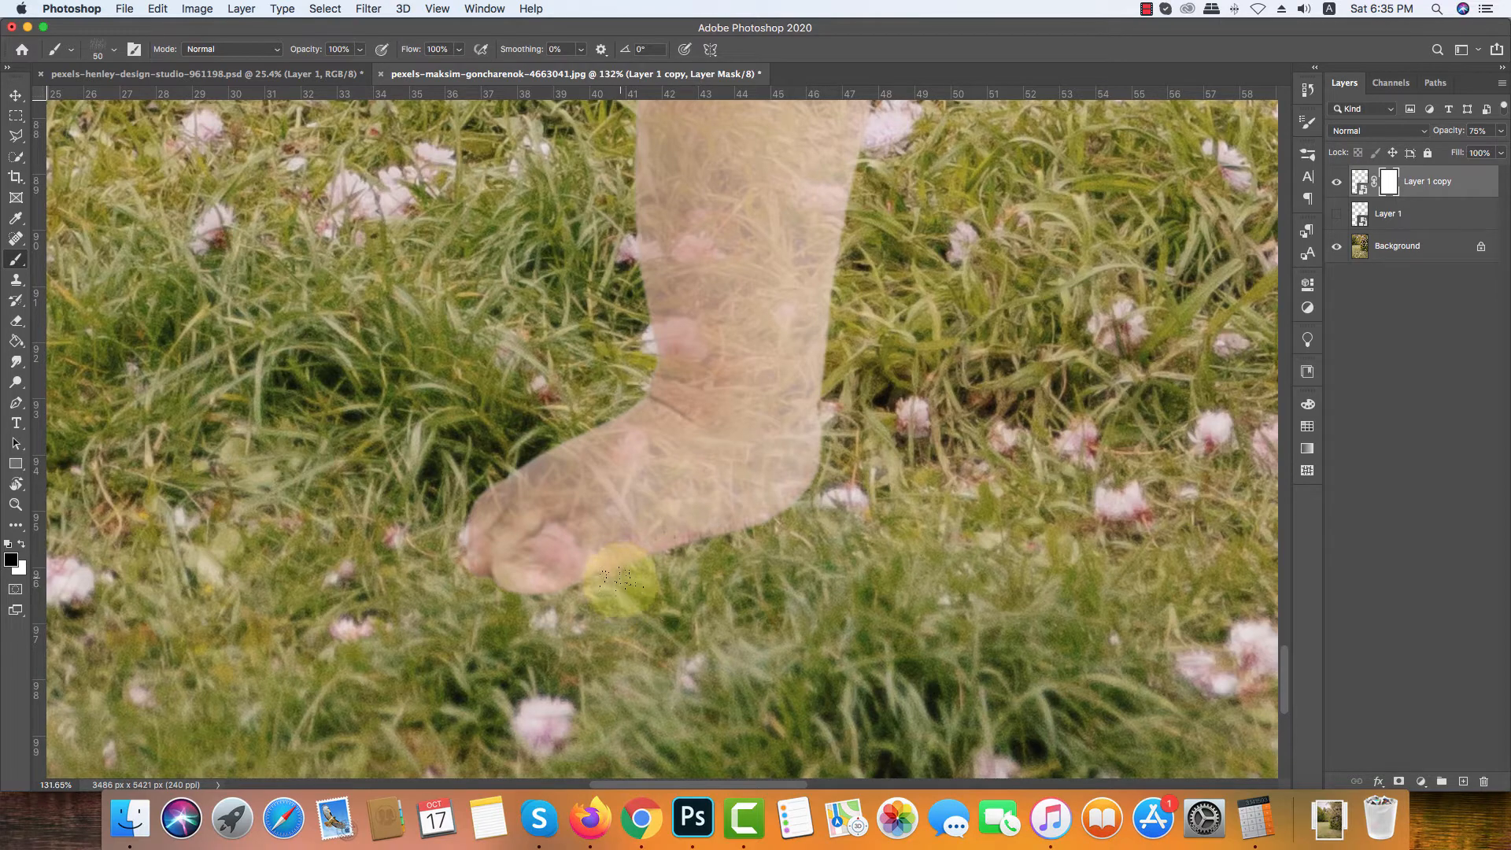
Step: Set the duplicated baby layer's opacity back to 100%
{"action": "scroll", "coordinate": [677, 561], "scroll_direction": "up", "scroll_amount": 5}
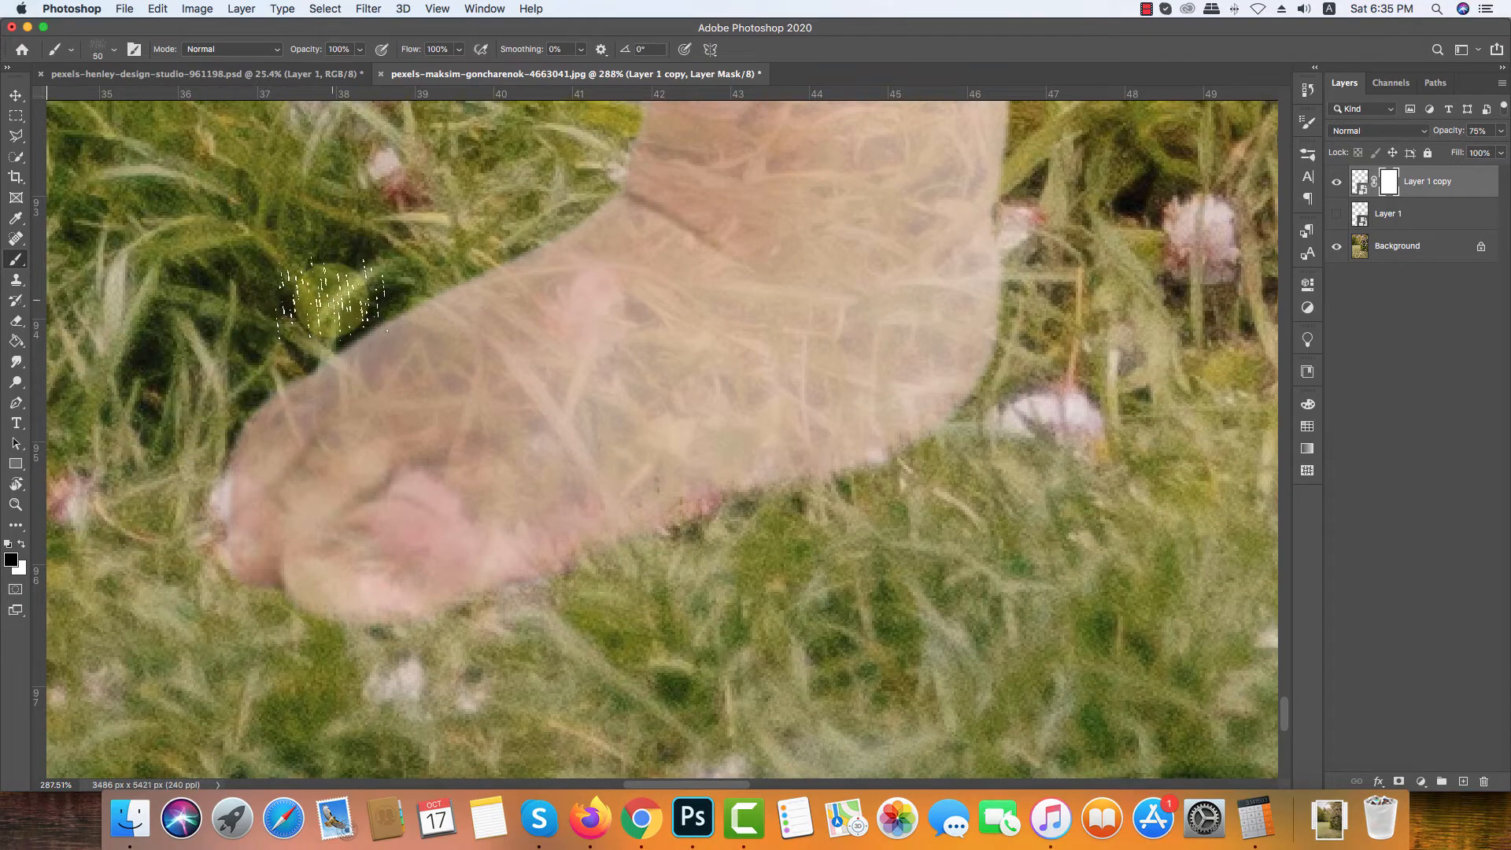
{"action": "left_click_drag", "start_coordinate": [900, 337], "coordinate": [405, 214]}
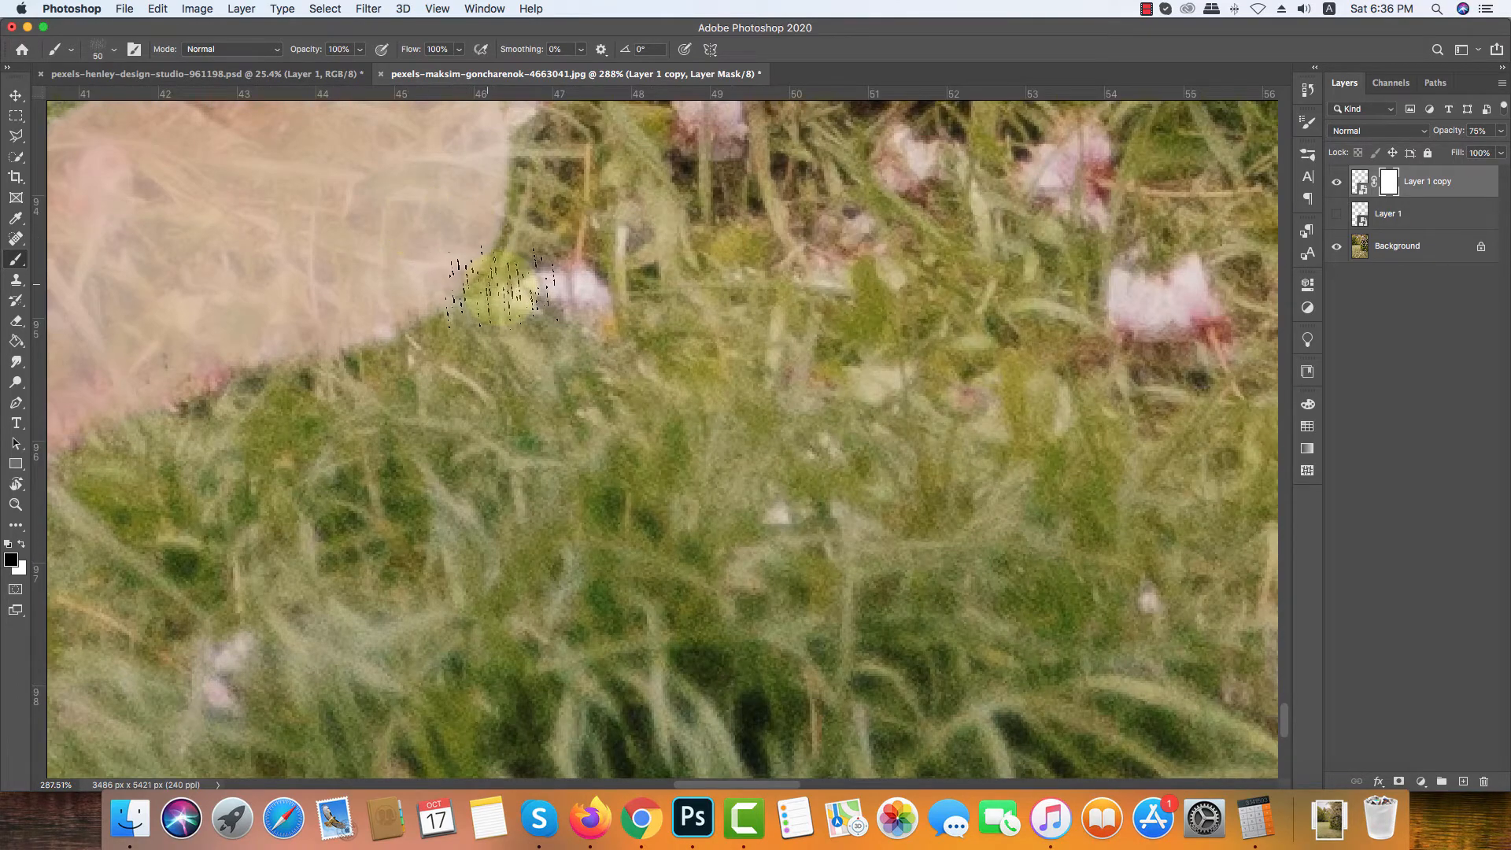
{"action": "left_click_drag", "start_coordinate": [574, 430], "coordinate": [152, 341]}
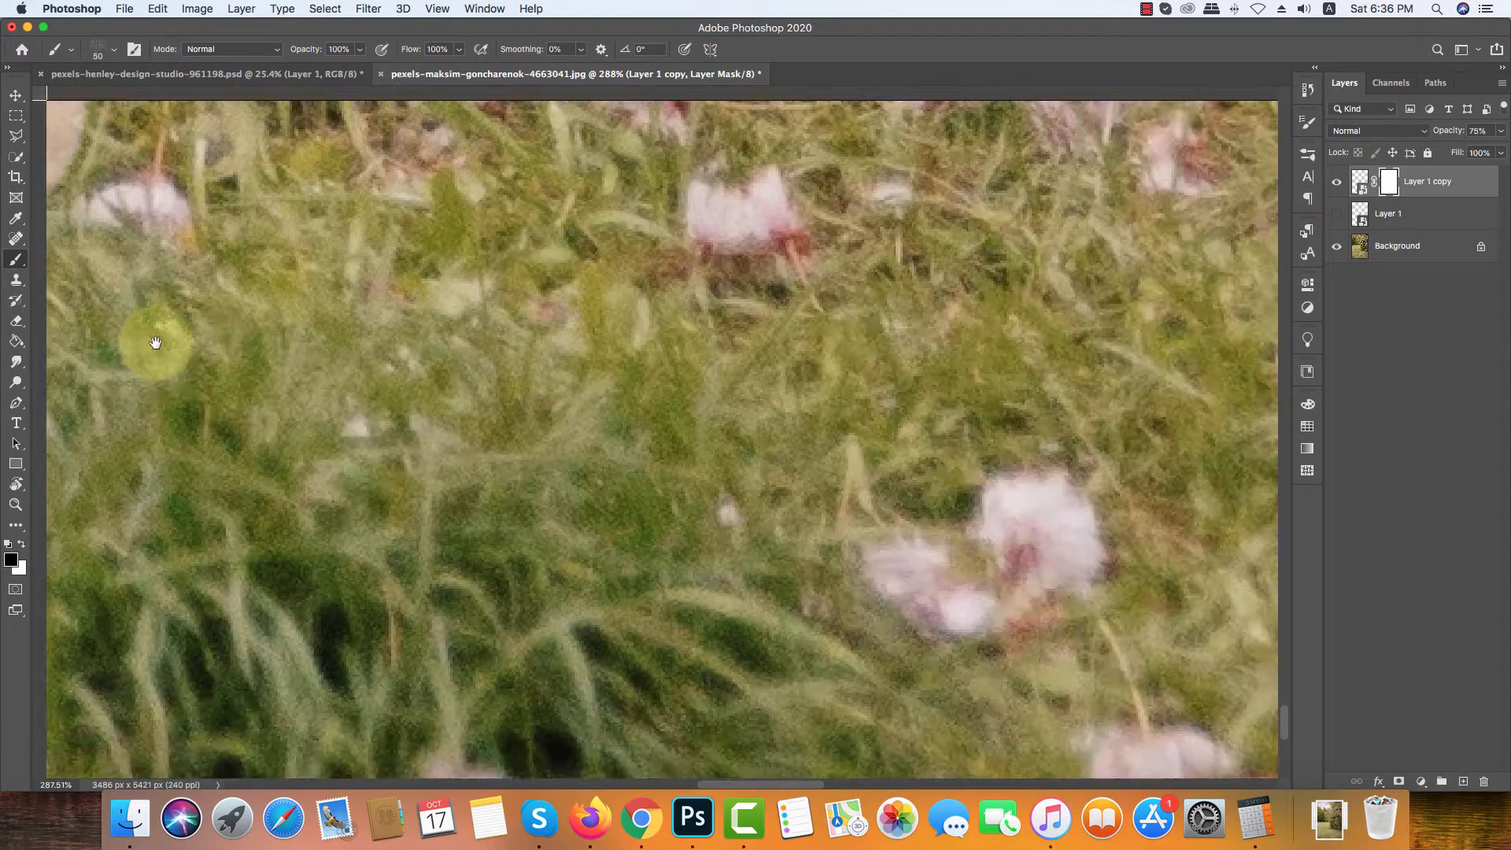
{"action": "scroll", "coordinate": [711, 326], "scroll_direction": "down", "scroll_amount": 2}
{"action": "left_click_drag", "start_coordinate": [838, 248], "coordinate": [429, 438]}
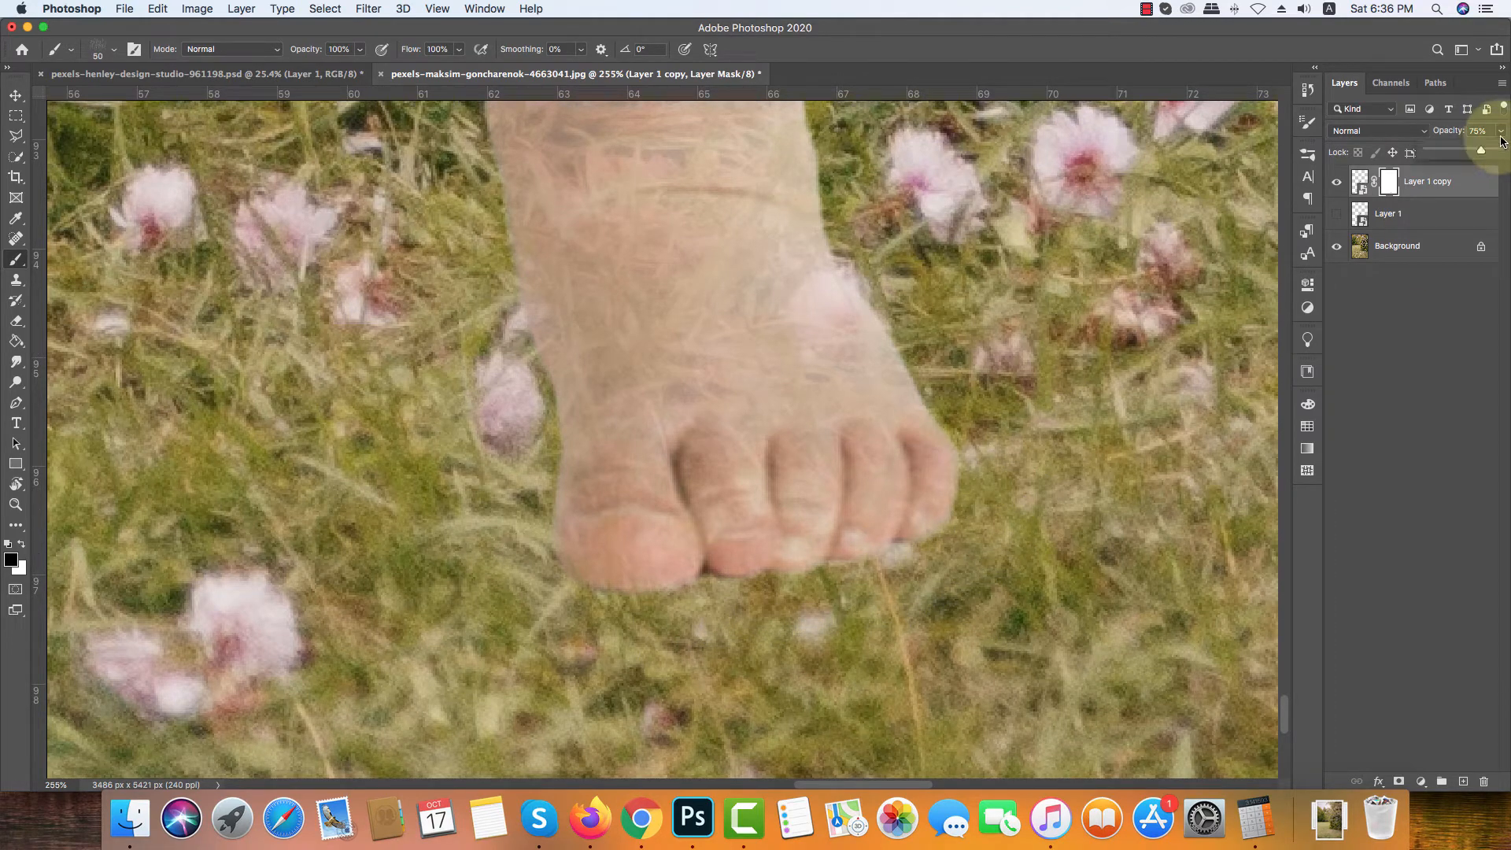
{"action": "left_click_drag", "start_coordinate": [1493, 157], "coordinate": [1500, 157]}
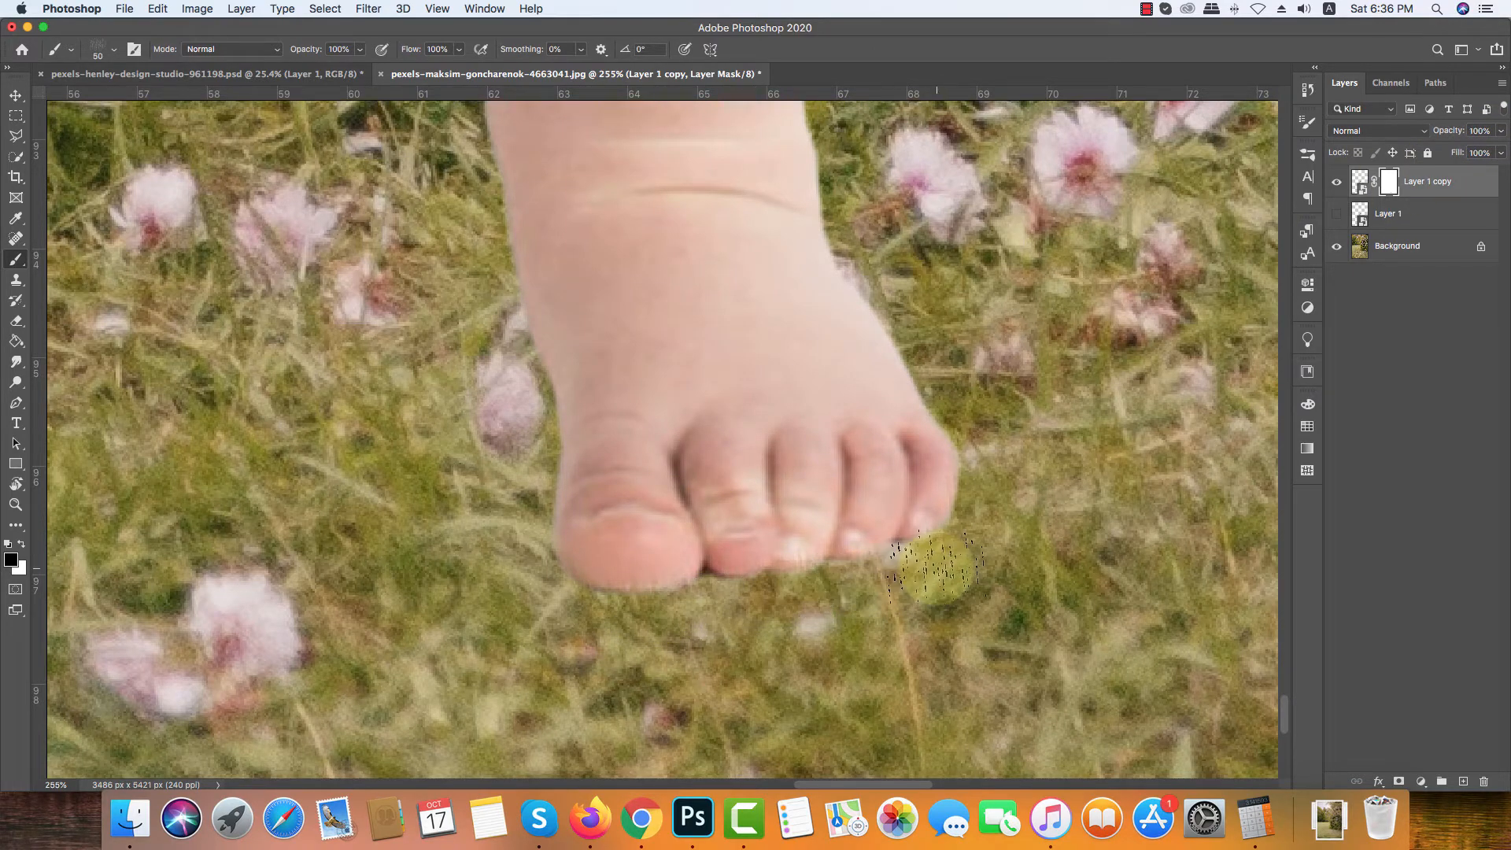
Step: Choose the leaf-shaped 306 px brush tip in the brush settings and close them
{"action": "scroll", "coordinate": [826, 578], "scroll_direction": "down", "scroll_amount": 2}
{"action": "scroll", "coordinate": [523, 532], "scroll_direction": "down", "scroll_amount": 8}
{"action": "scroll", "coordinate": [698, 600], "scroll_direction": "up", "scroll_amount": 7}
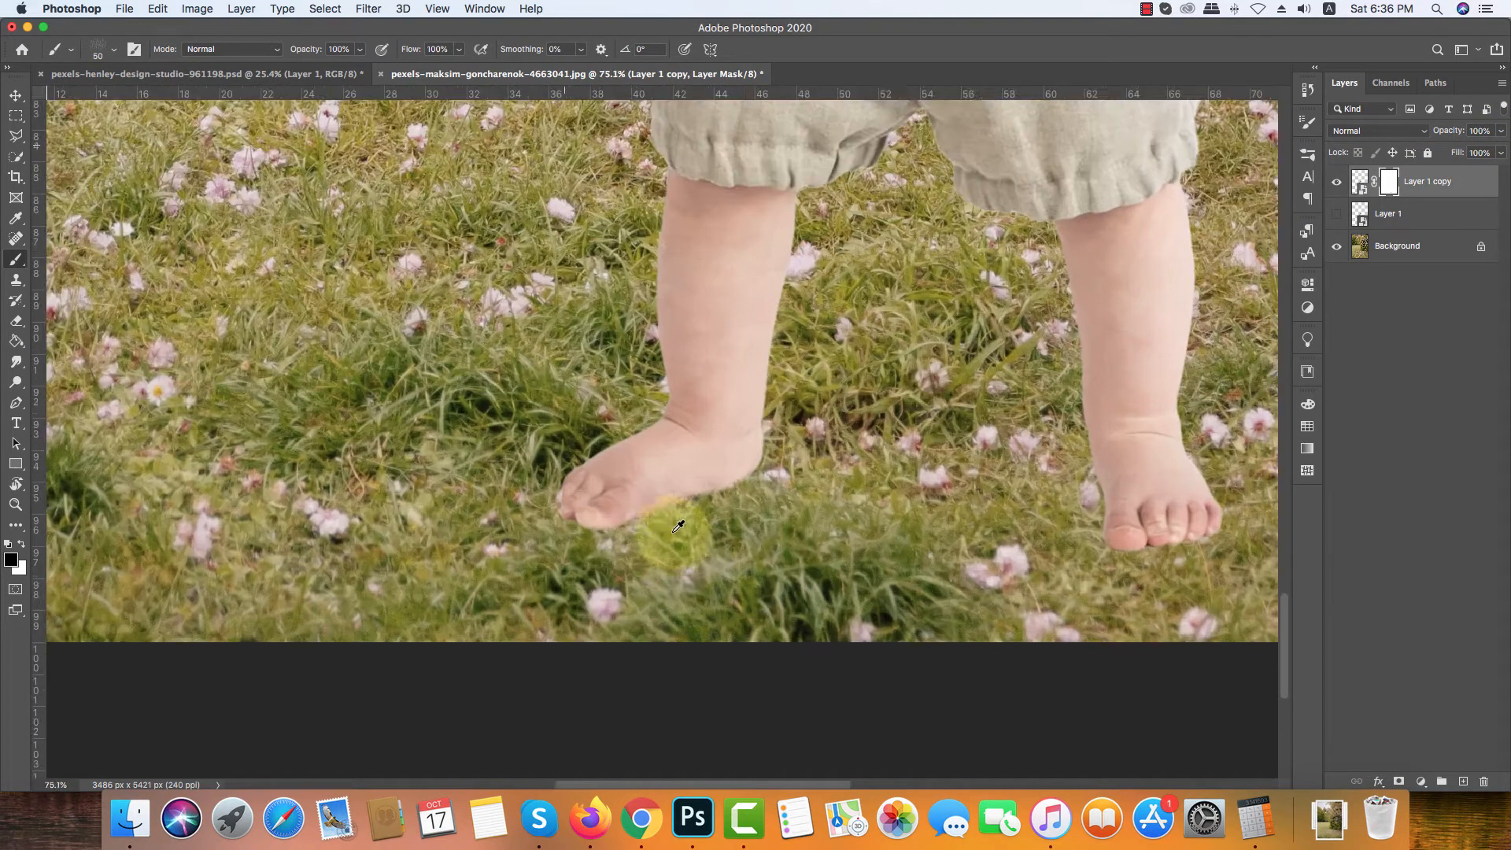
{"action": "scroll", "coordinate": [677, 505], "scroll_direction": "up", "scroll_amount": 4}
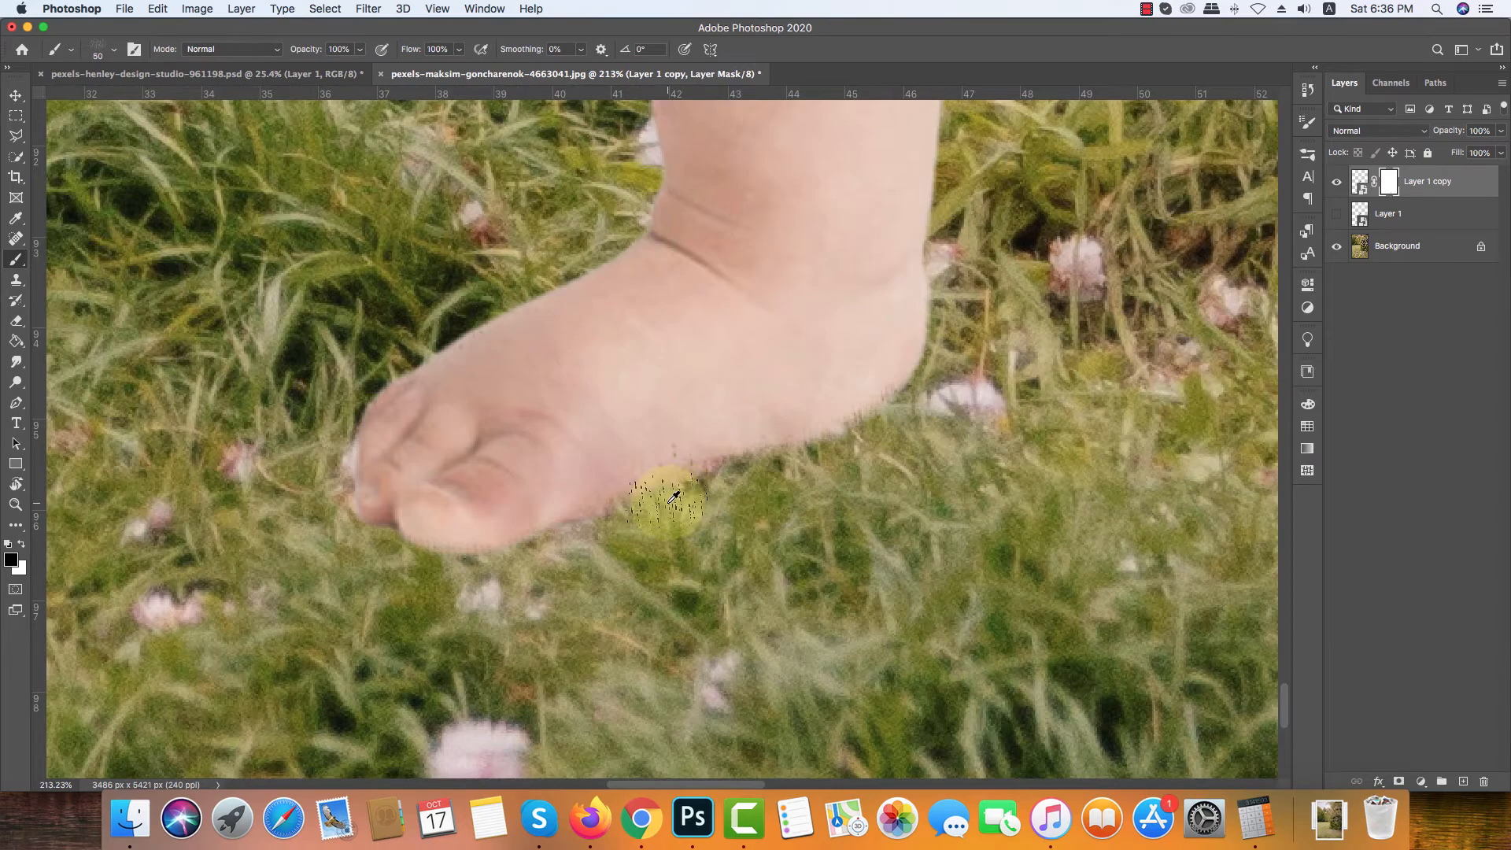
{"action": "scroll", "coordinate": [674, 496], "scroll_direction": "down", "scroll_amount": 2}
{"action": "right_click", "coordinate": [738, 499]}
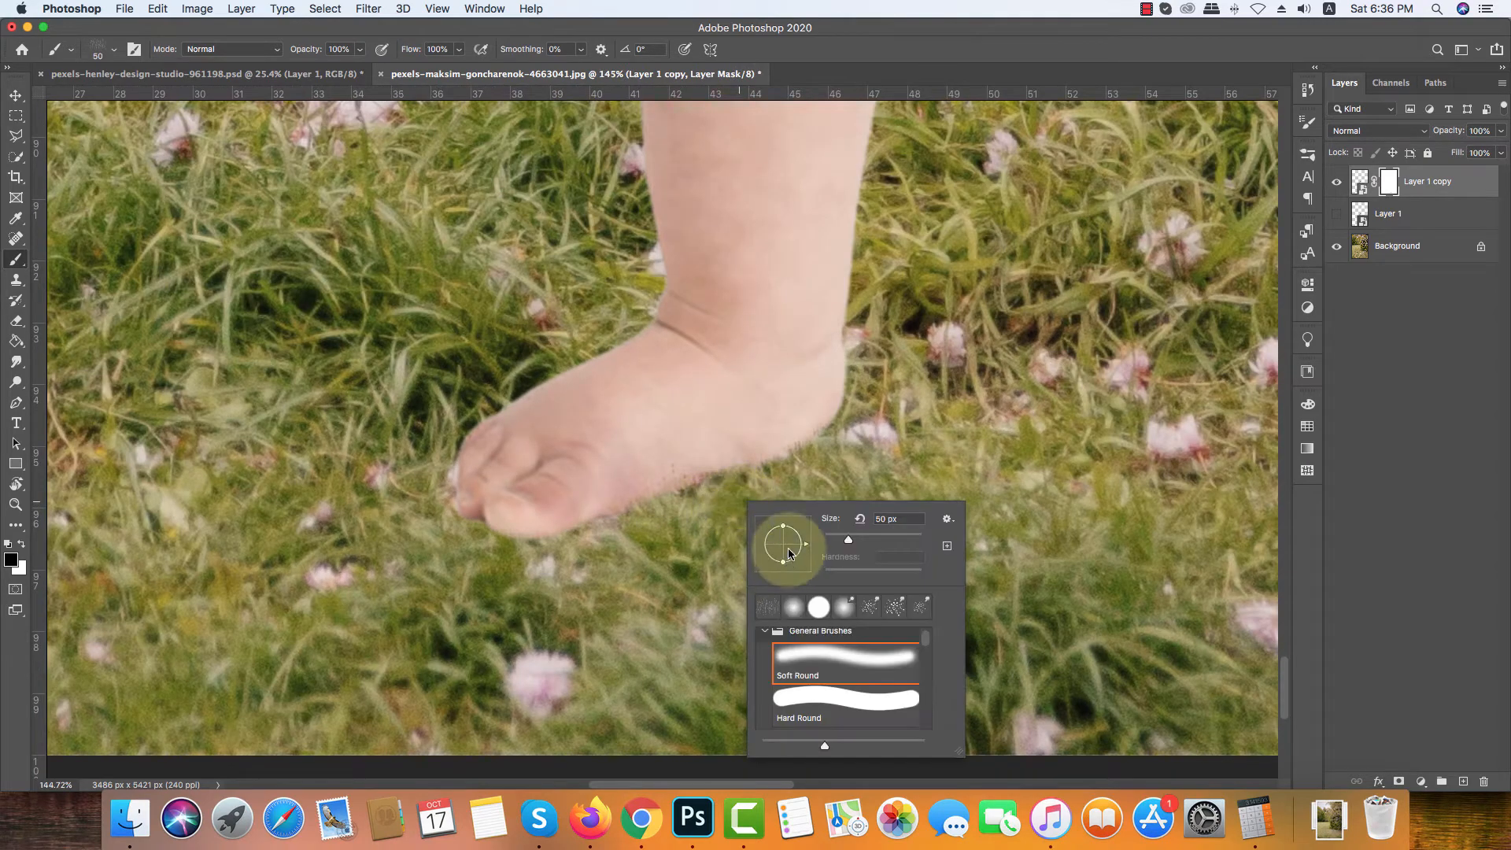
{"action": "left_click", "coordinate": [134, 50]}
{"action": "left_click", "coordinate": [134, 50]}
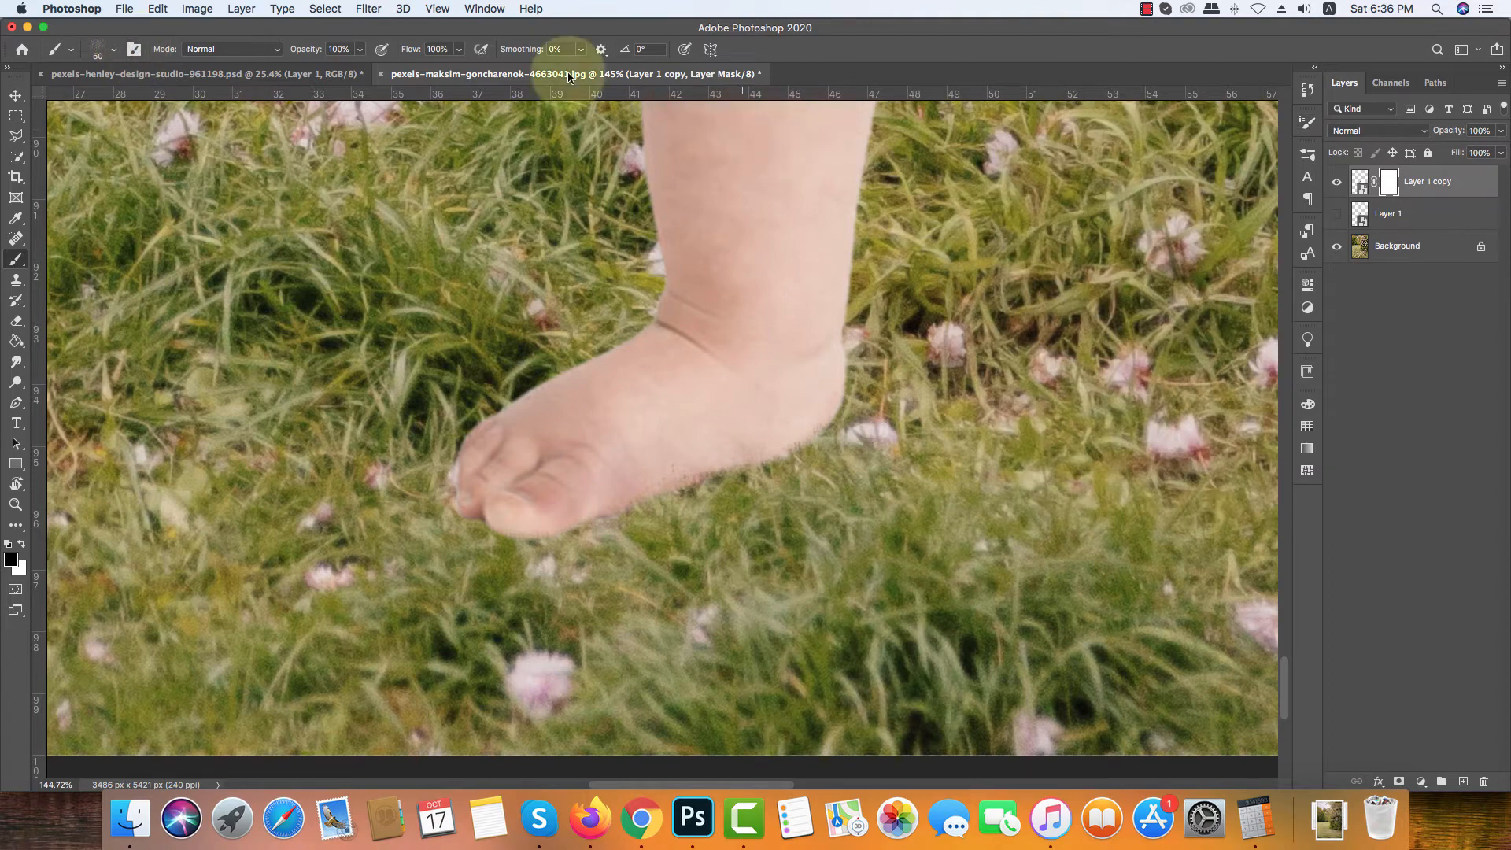
{"action": "left_click", "coordinate": [133, 50]}
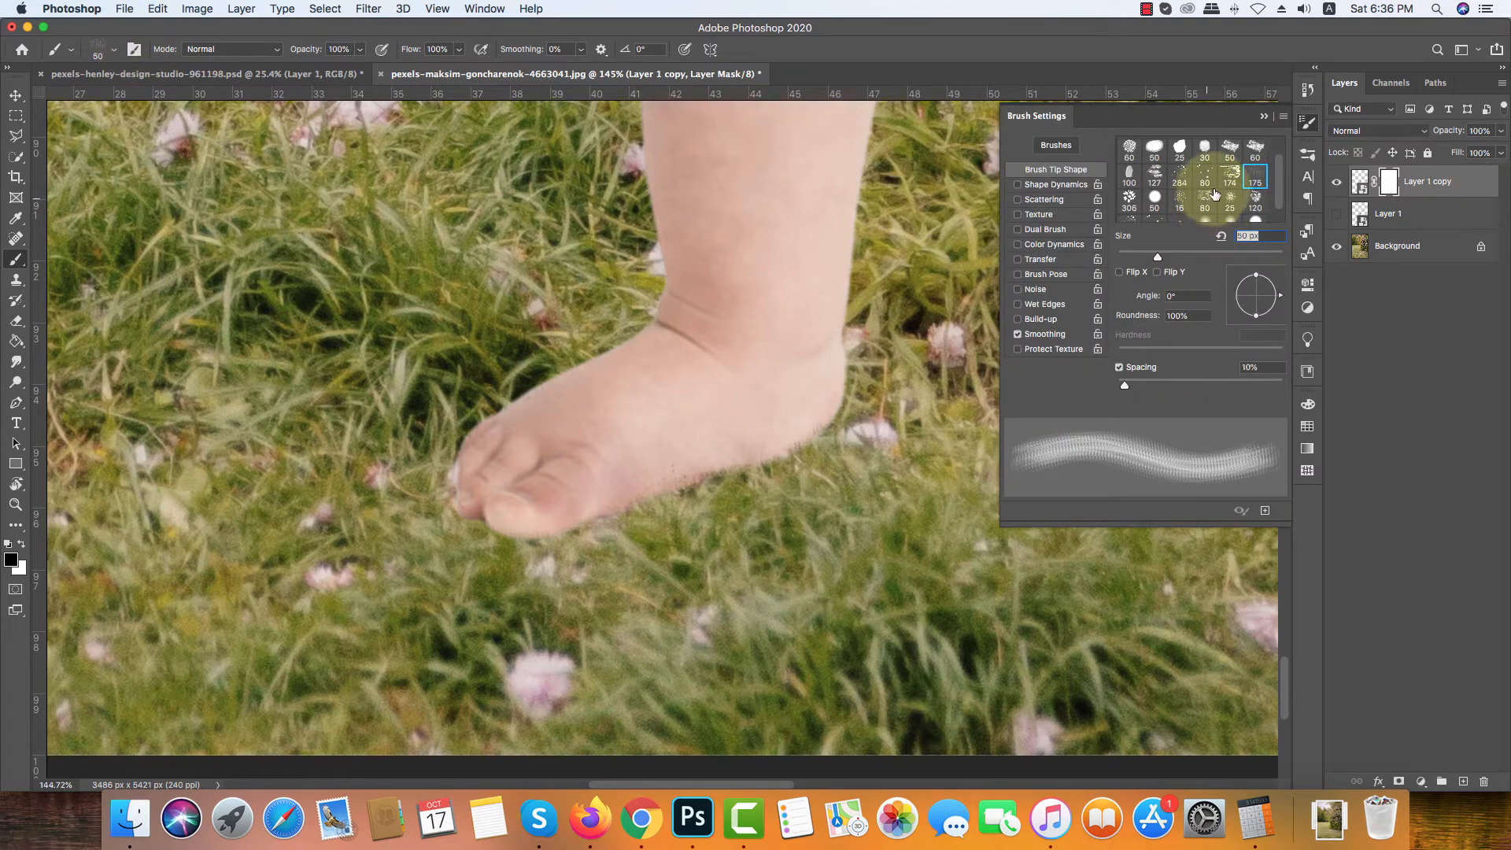
{"action": "left_click", "coordinate": [1129, 196]}
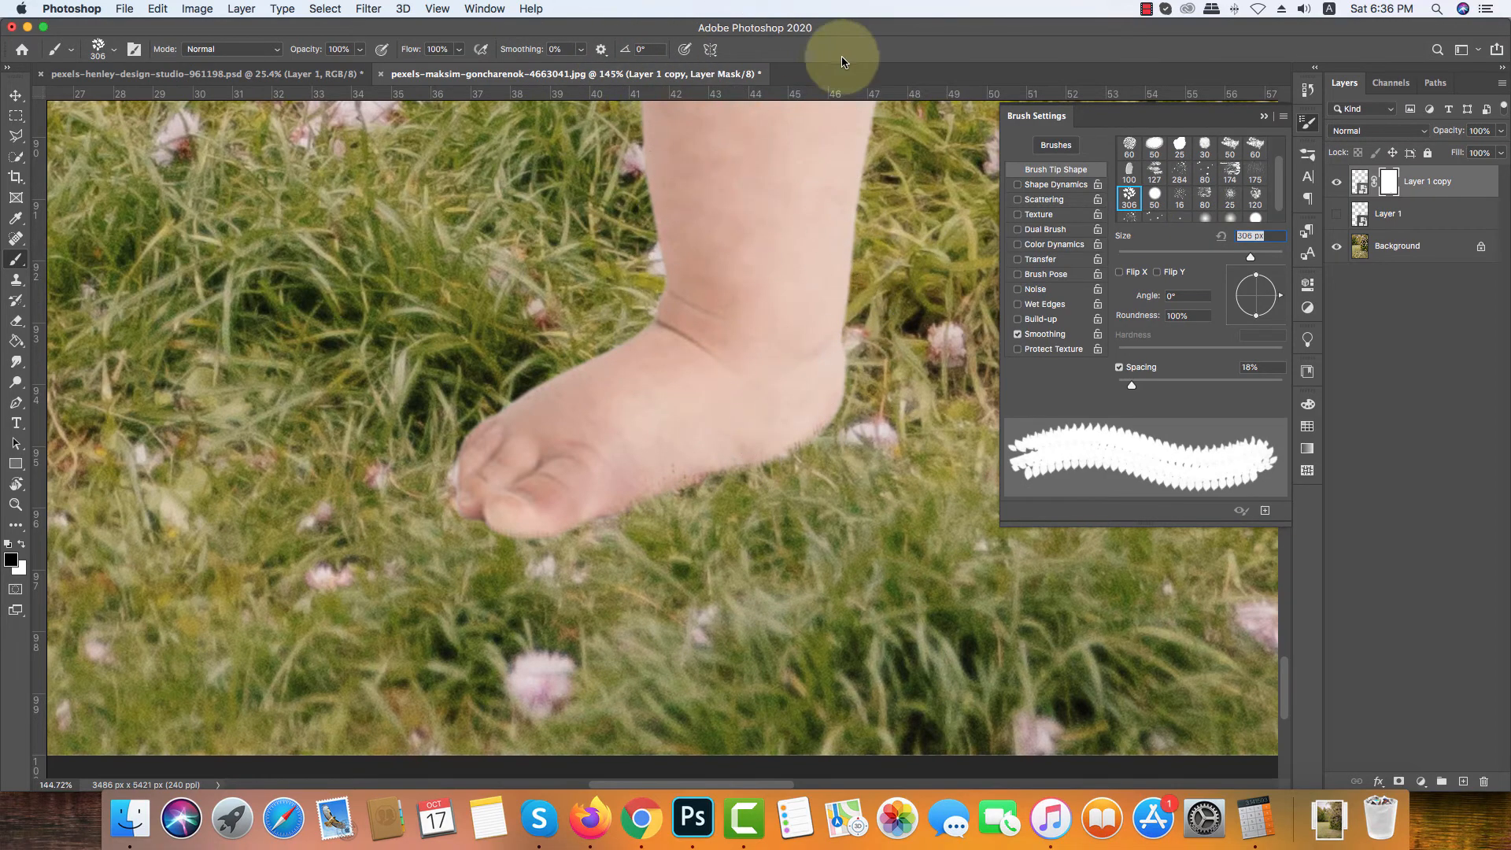
{"action": "left_click", "coordinate": [1264, 118]}
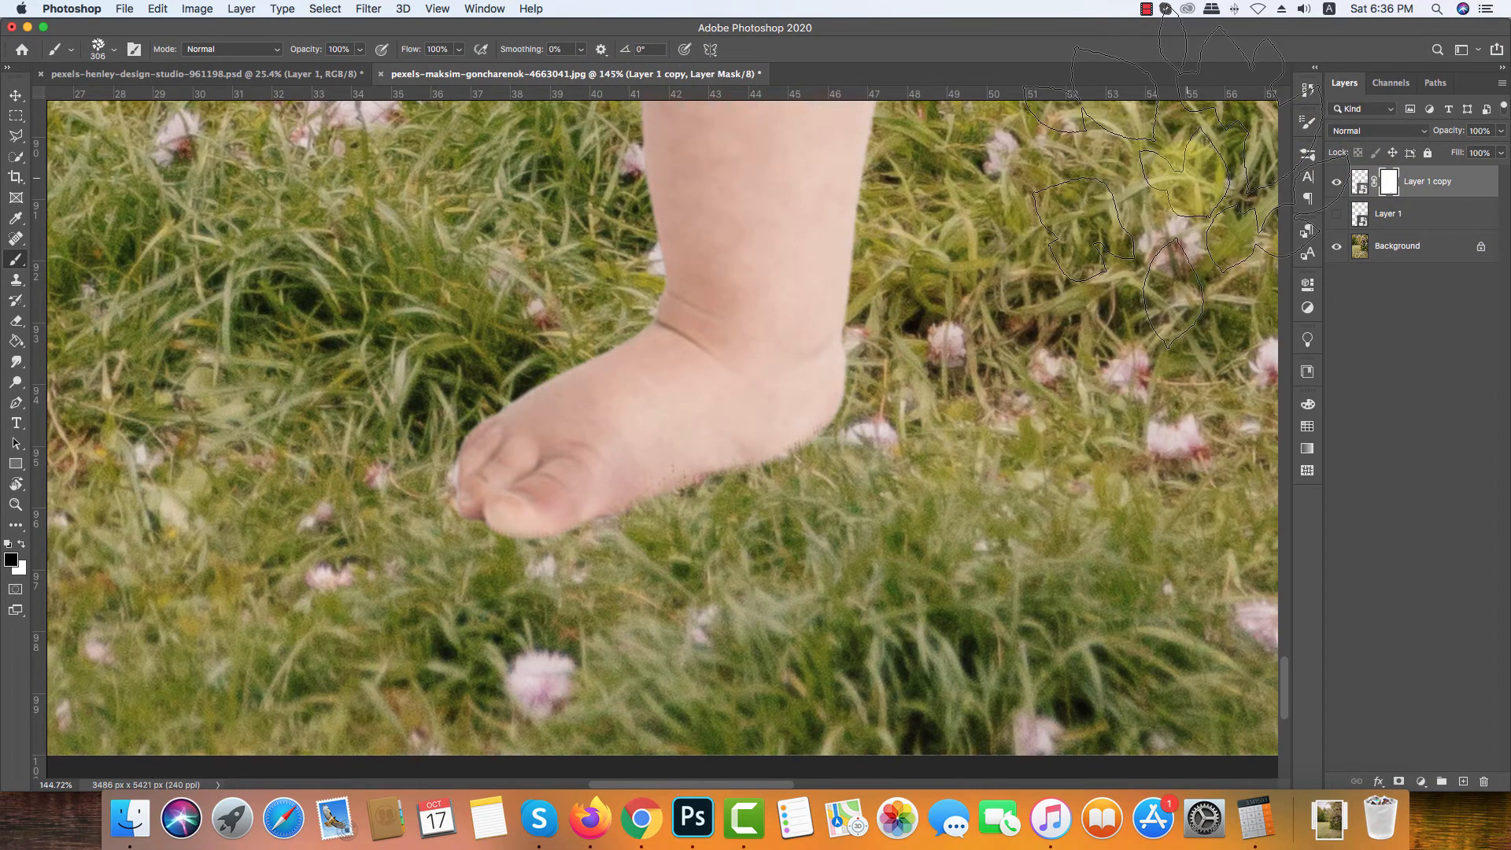
Step: Reduce the leaf-shaped brush to 35 px and mask the sole edge of the baby's sideways foot
{"action": "key", "text": "bracketleft"}
{"action": "key", "text": "bracketleft"}
{"action": "key", "text": "bracketleft"}
{"action": "key", "text": "bracketleft"}
{"action": "key", "text": "bracketleft"}
{"action": "key", "text": "bracketleft"}
{"action": "key", "text": "bracketleft"}
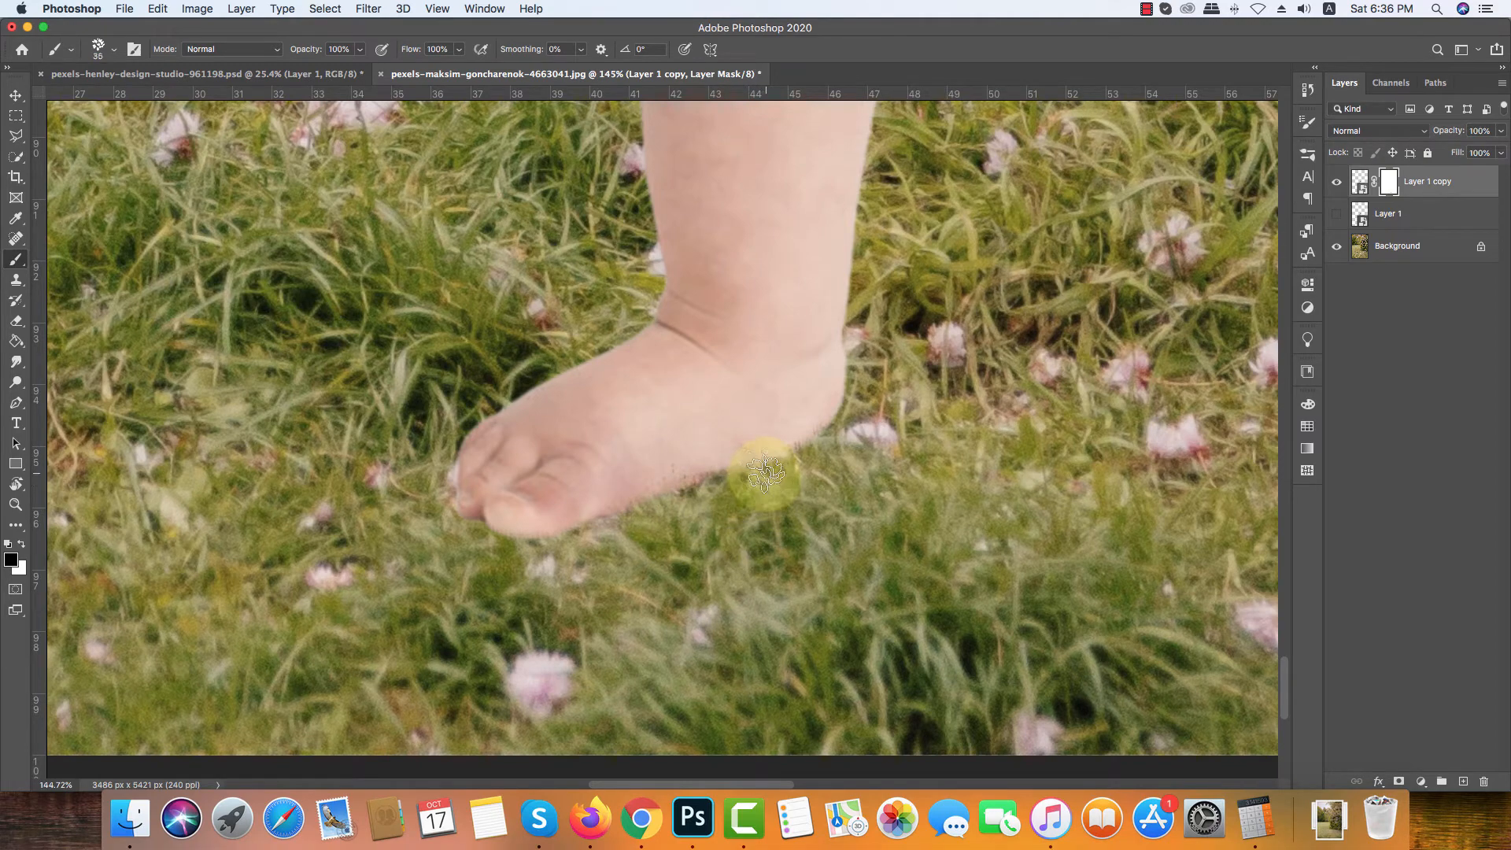
{"action": "scroll", "coordinate": [733, 475], "scroll_direction": "up", "scroll_amount": 3}
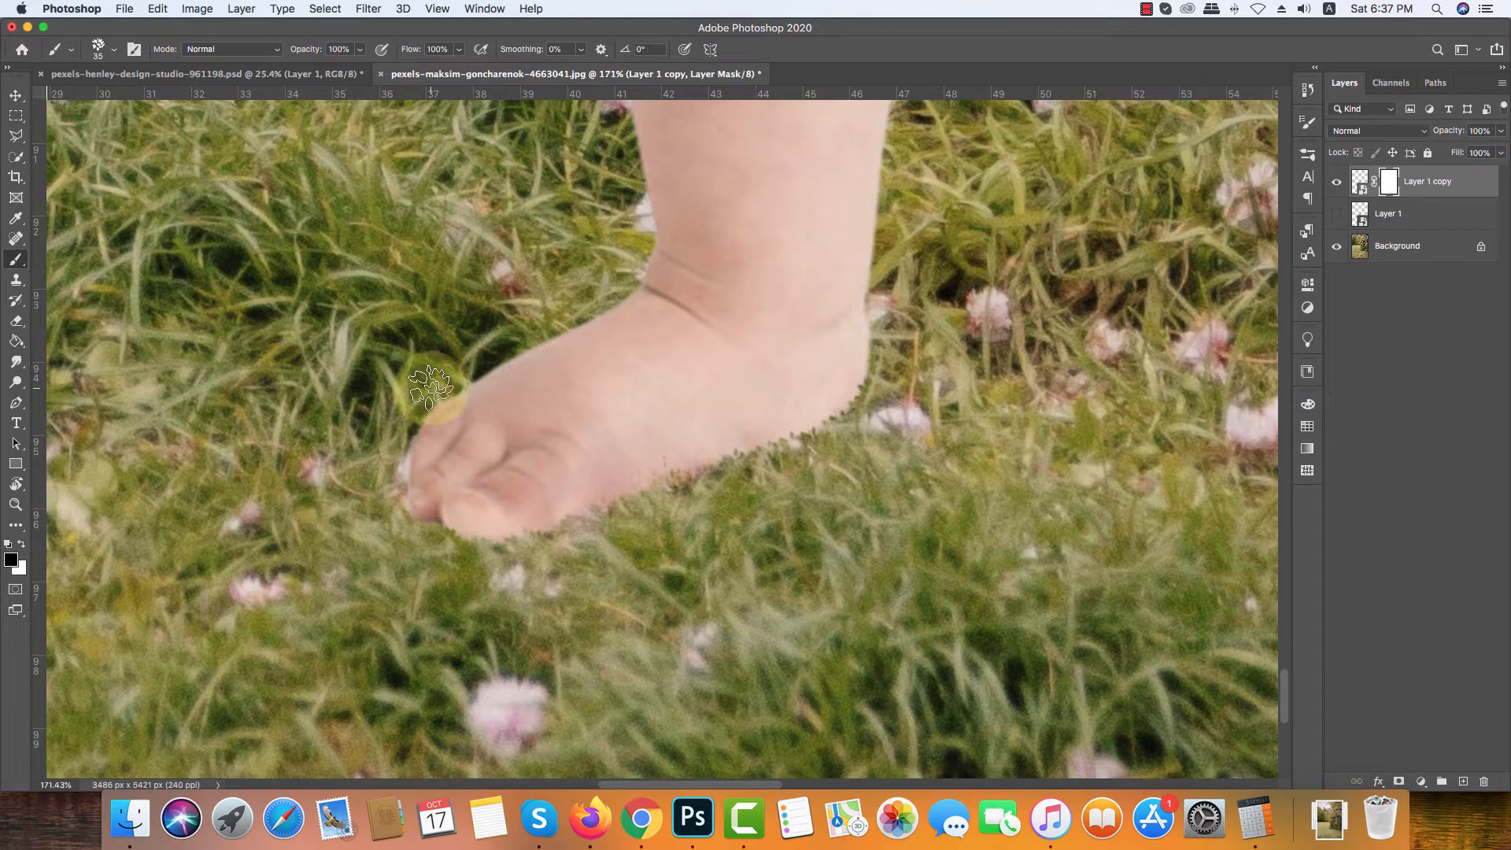
{"action": "scroll", "coordinate": [460, 369], "scroll_direction": "down", "scroll_amount": 6}
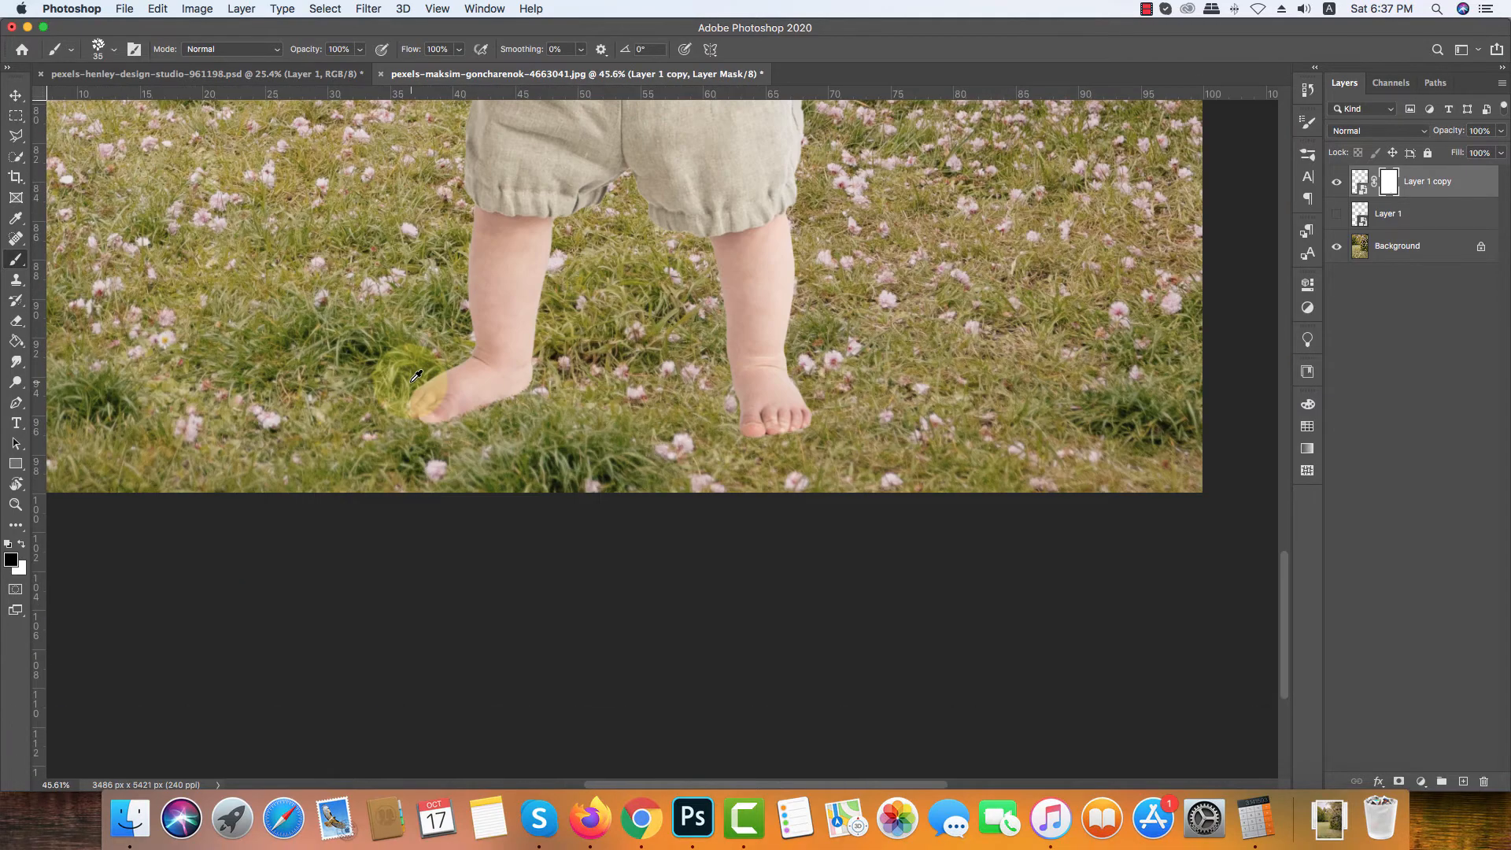
{"action": "scroll", "coordinate": [416, 376], "scroll_direction": "up", "scroll_amount": 3}
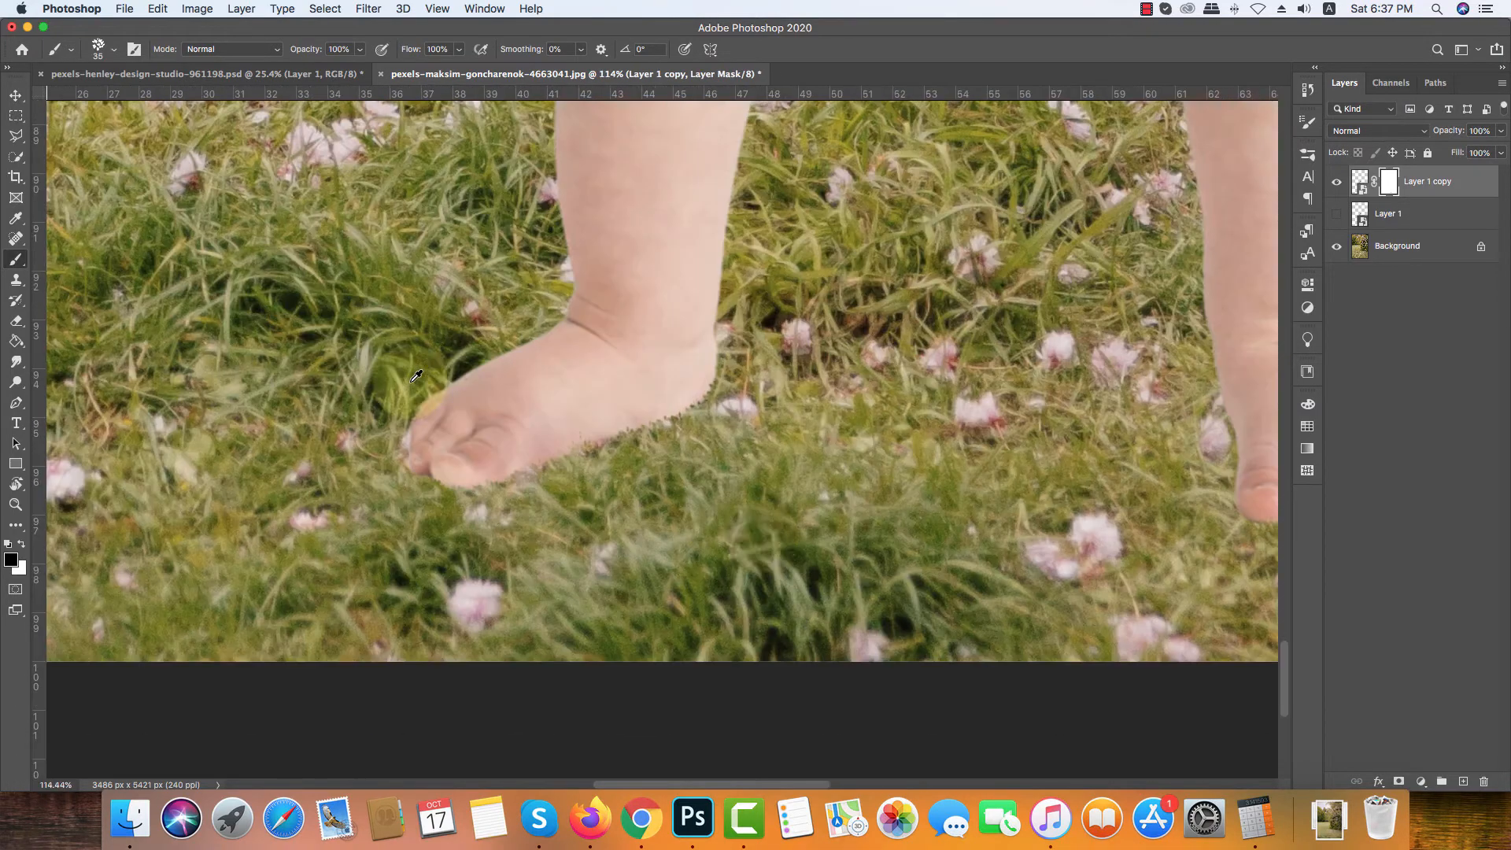
Step: Choose the 174 px brush tip and rotate its angle to -91°
{"action": "left_click", "coordinate": [137, 52]}
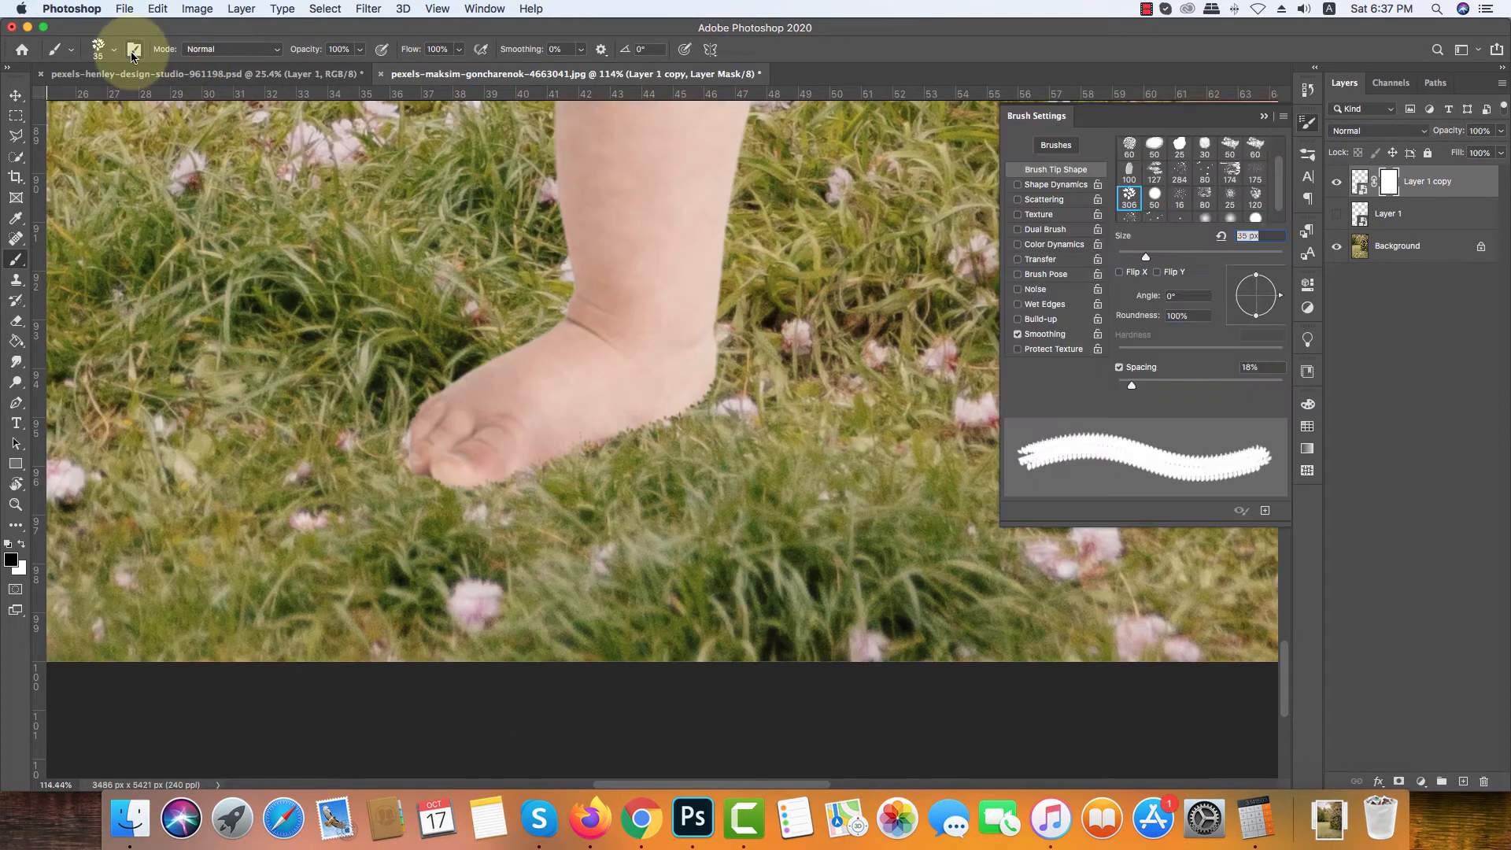
{"action": "left_click", "coordinate": [1220, 177]}
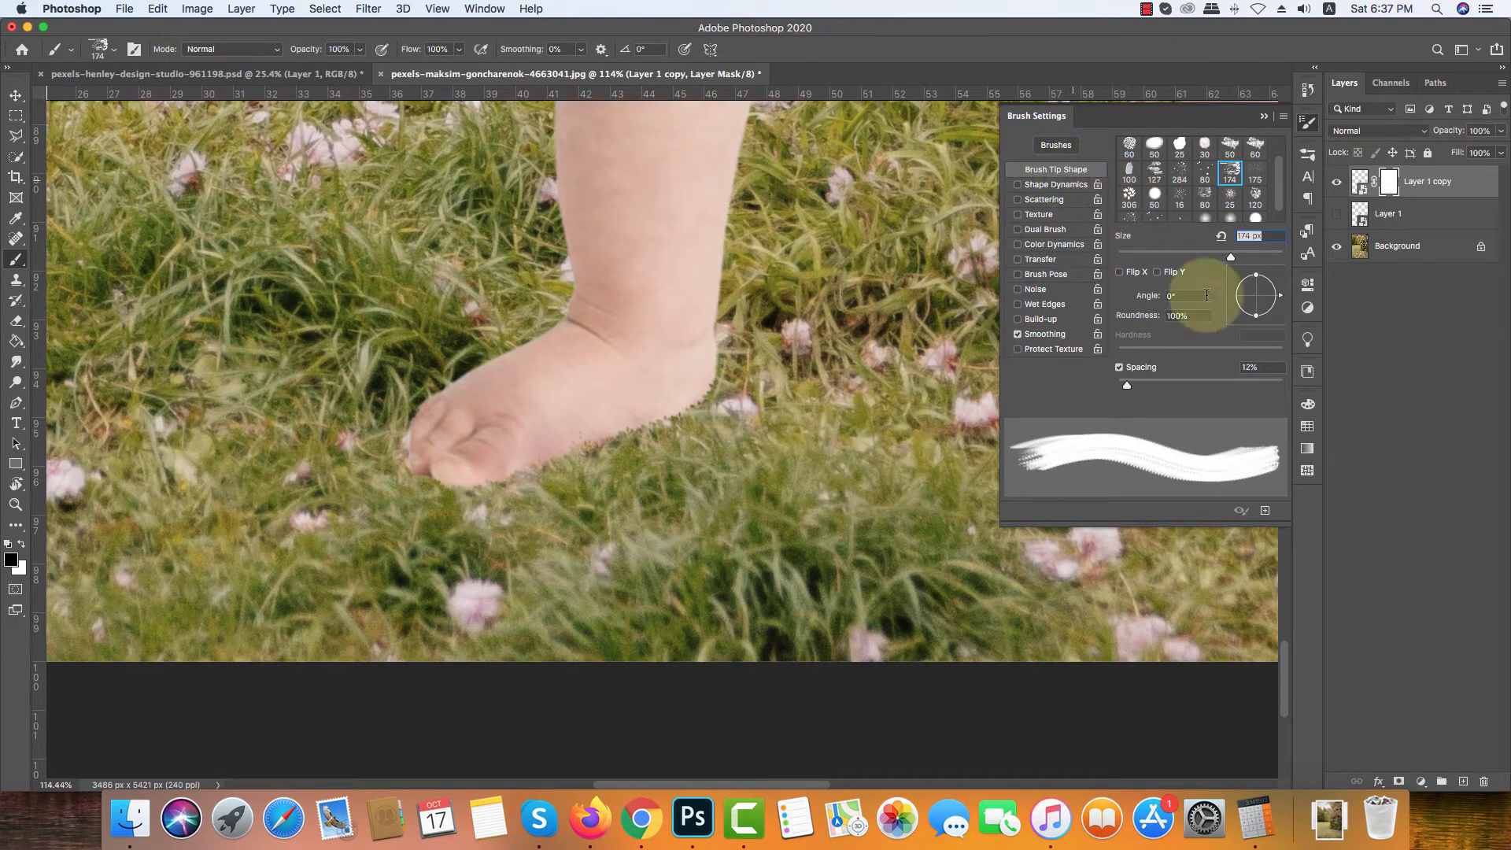
{"action": "left_click_drag", "start_coordinate": [1253, 283], "coordinate": [1268, 288]}
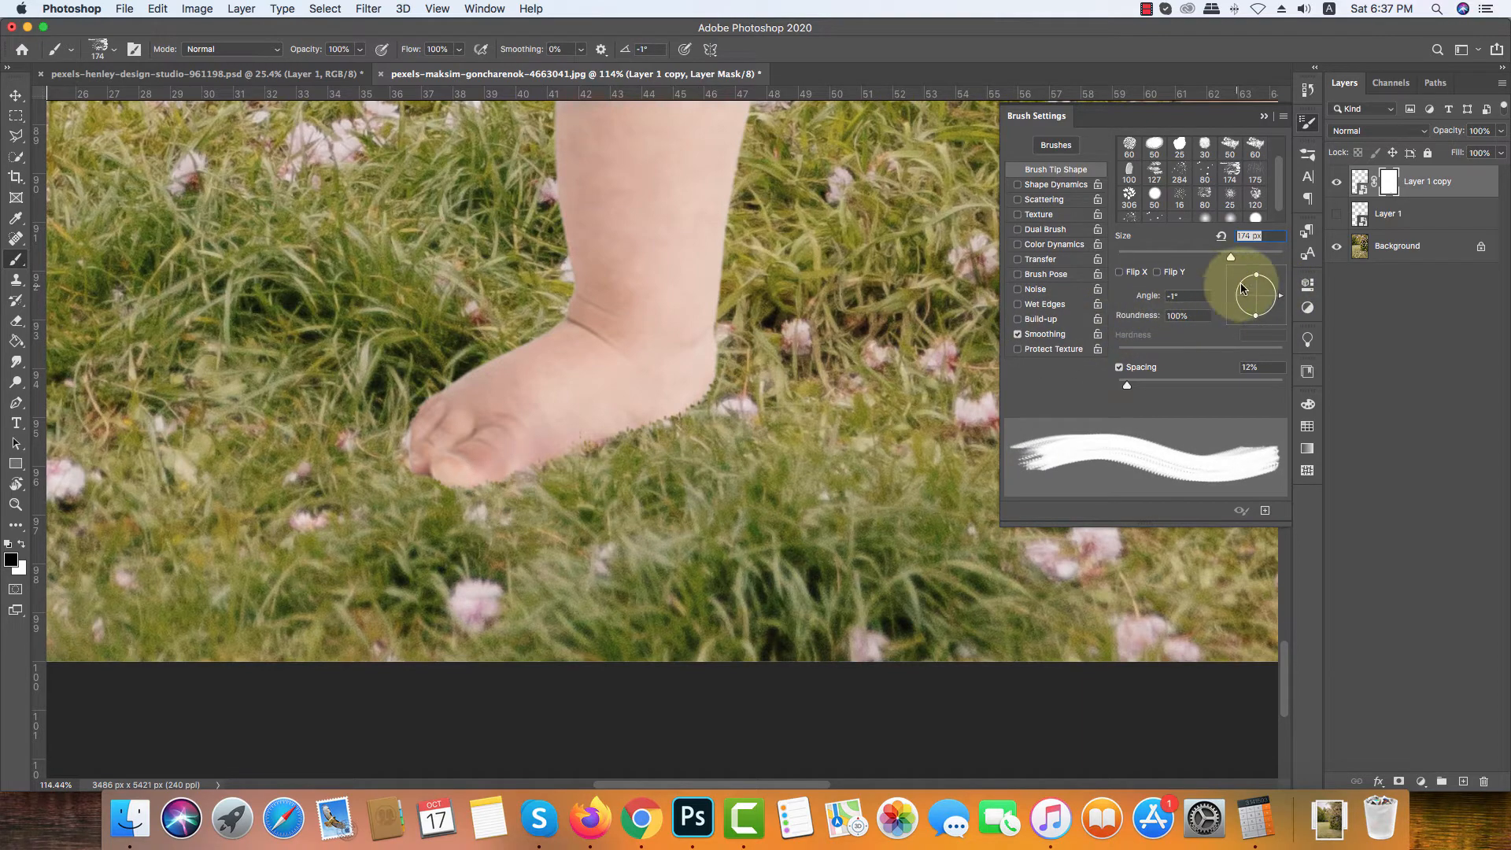
{"action": "mouse_move", "coordinate": [1283, 300]}
{"action": "left_mouse_down"}
{"action": "mouse_move", "coordinate": [1256, 269]}
{"action": "mouse_move", "coordinate": [1267, 330]}
{"action": "mouse_move", "coordinate": [1254, 356]}
{"action": "left_mouse_up"}
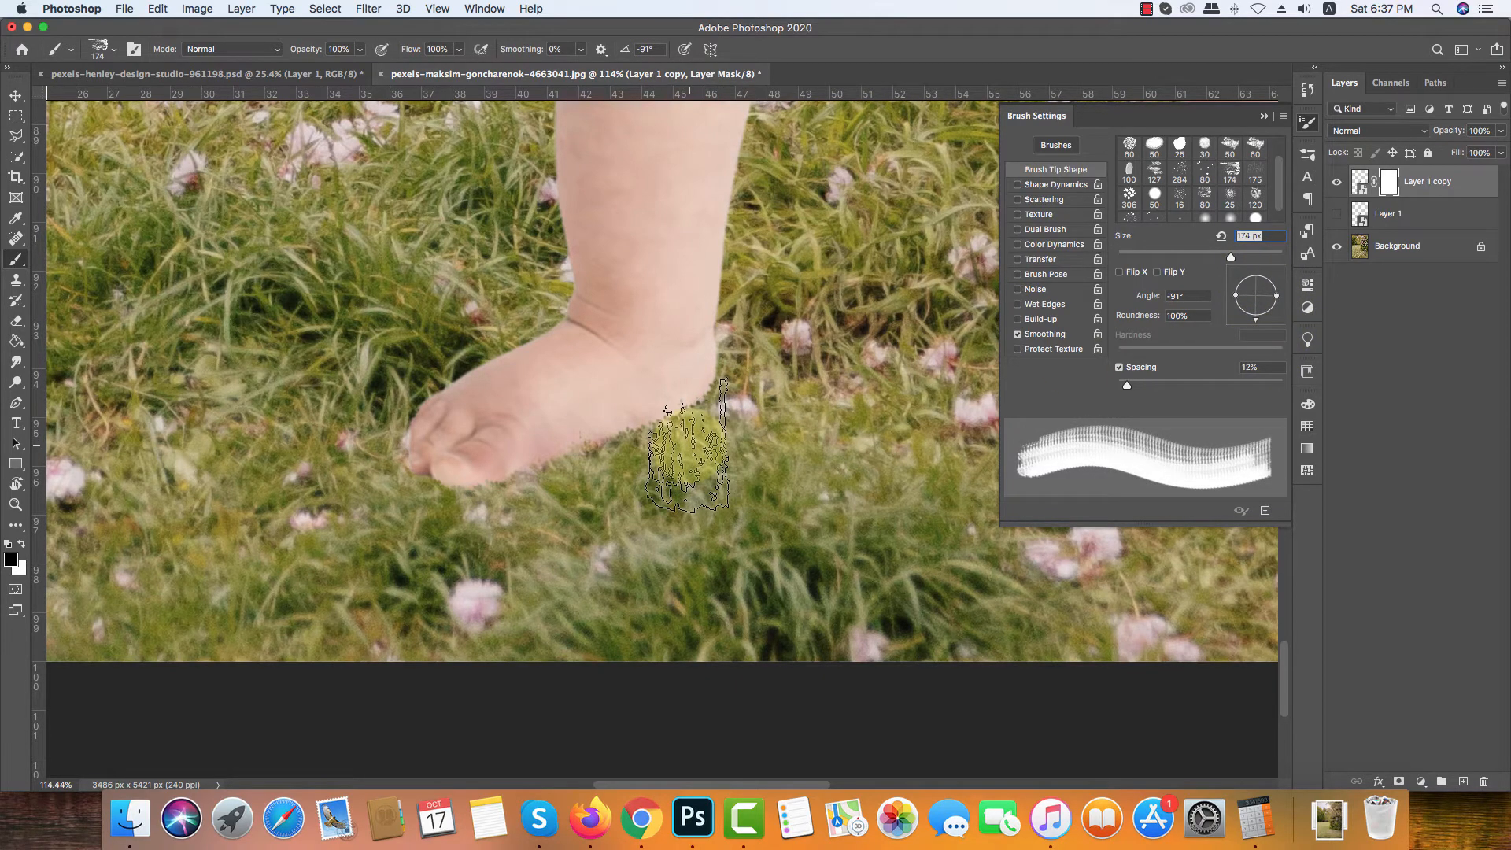
Step: Paint the mask along the heel and sole with the rotated 174 px brush and undo the last stroke
{"action": "left_click", "coordinate": [654, 450]}
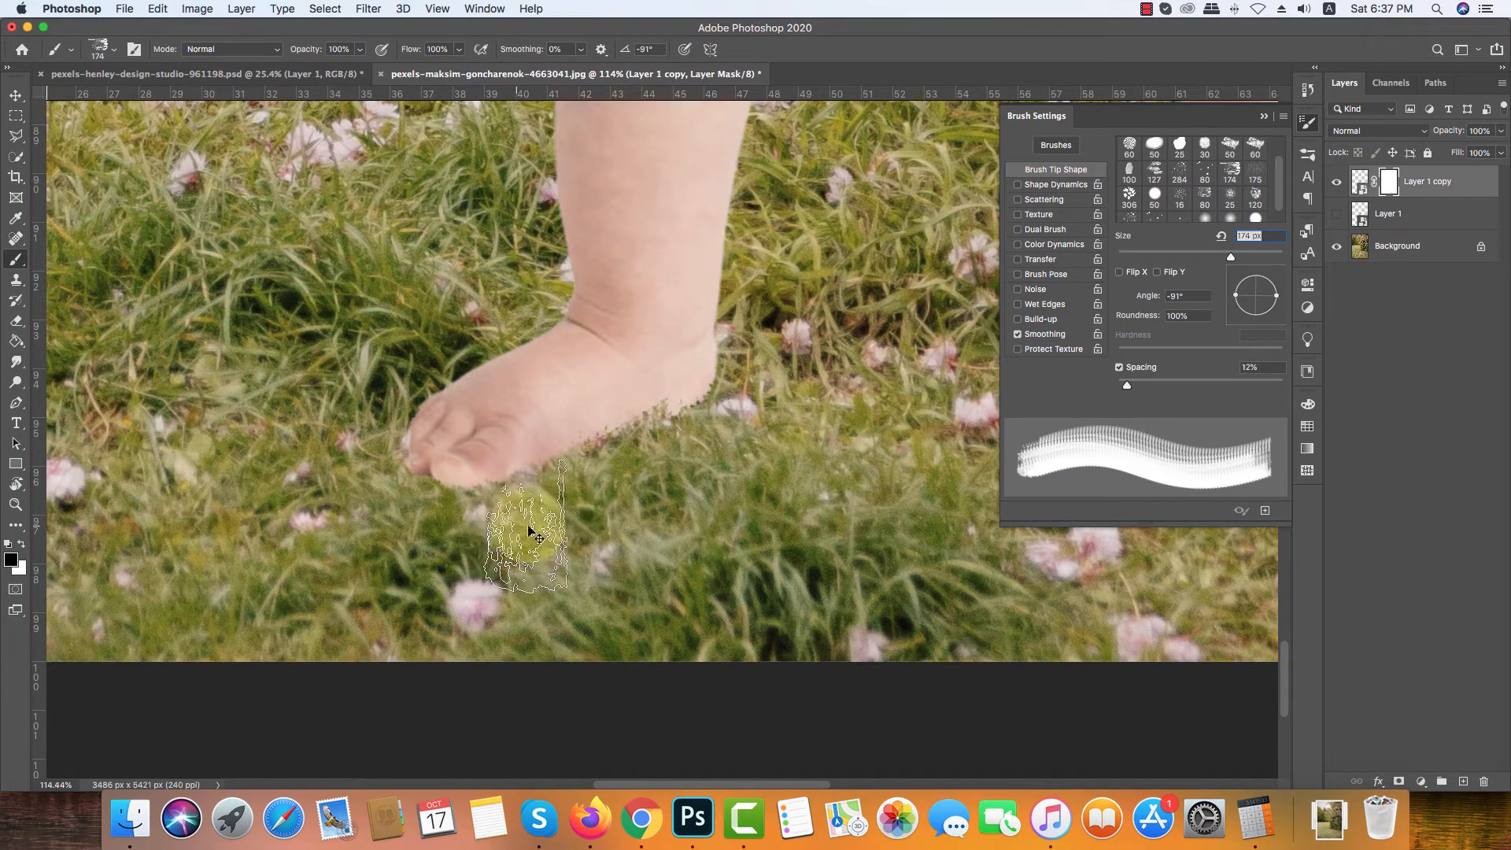
{"action": "key", "text": "super+z"}
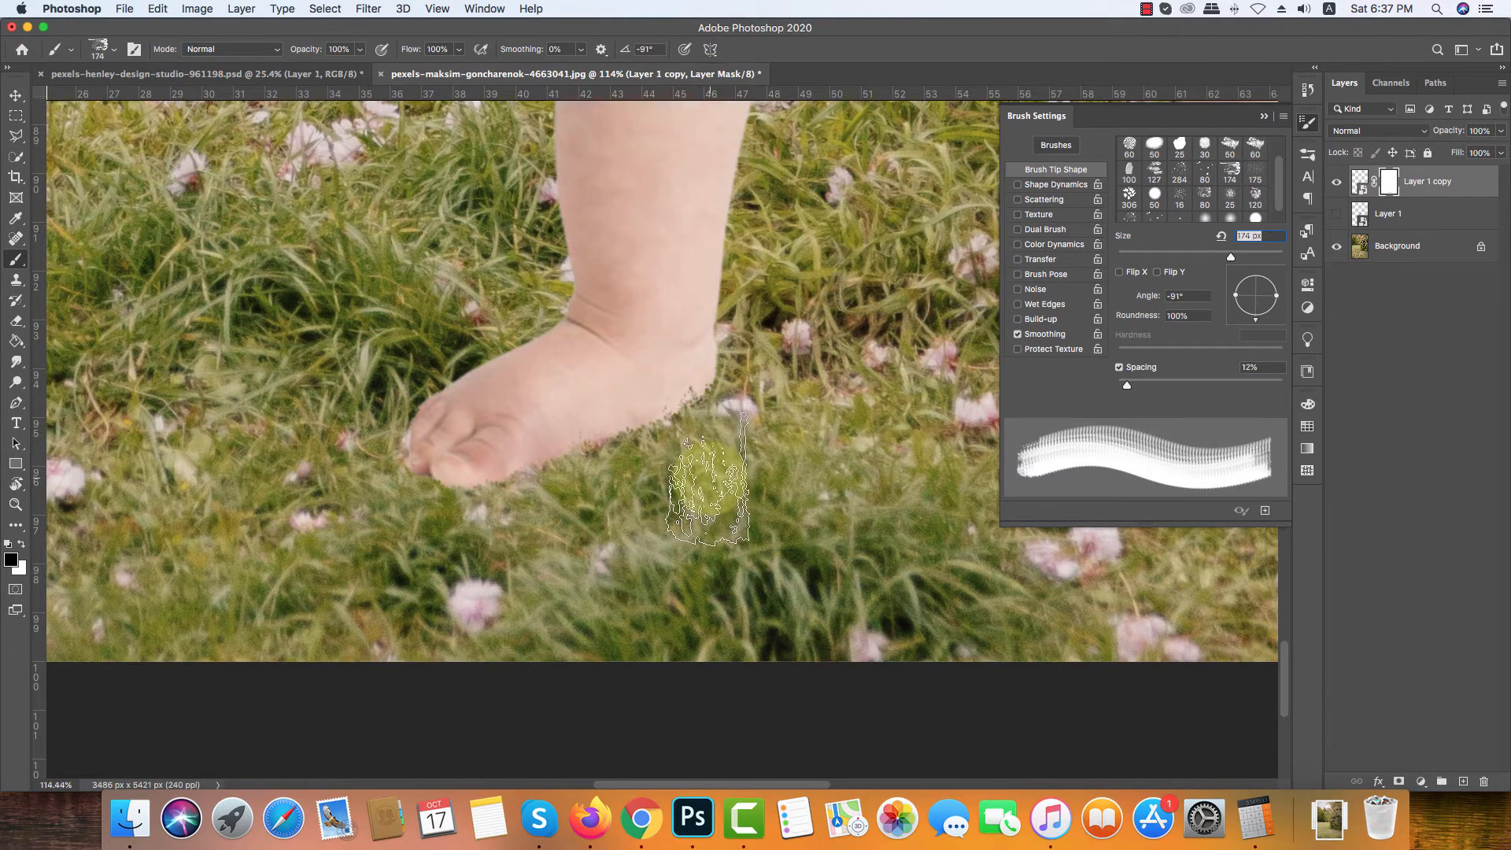
{"action": "scroll", "coordinate": [685, 499], "scroll_direction": "down", "scroll_amount": 5}
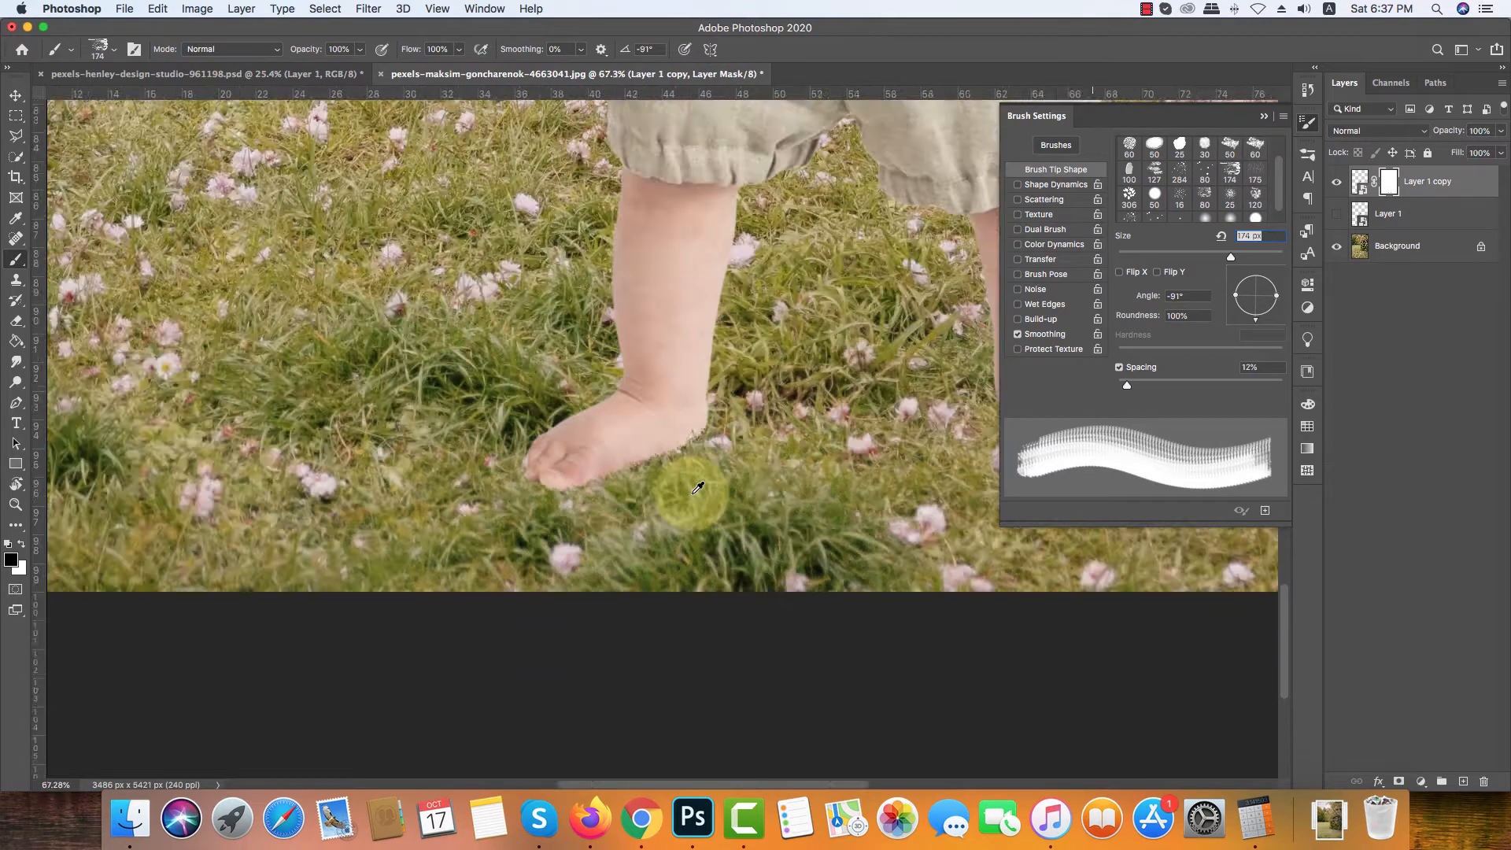
{"action": "scroll", "coordinate": [697, 488], "scroll_direction": "up", "scroll_amount": 3}
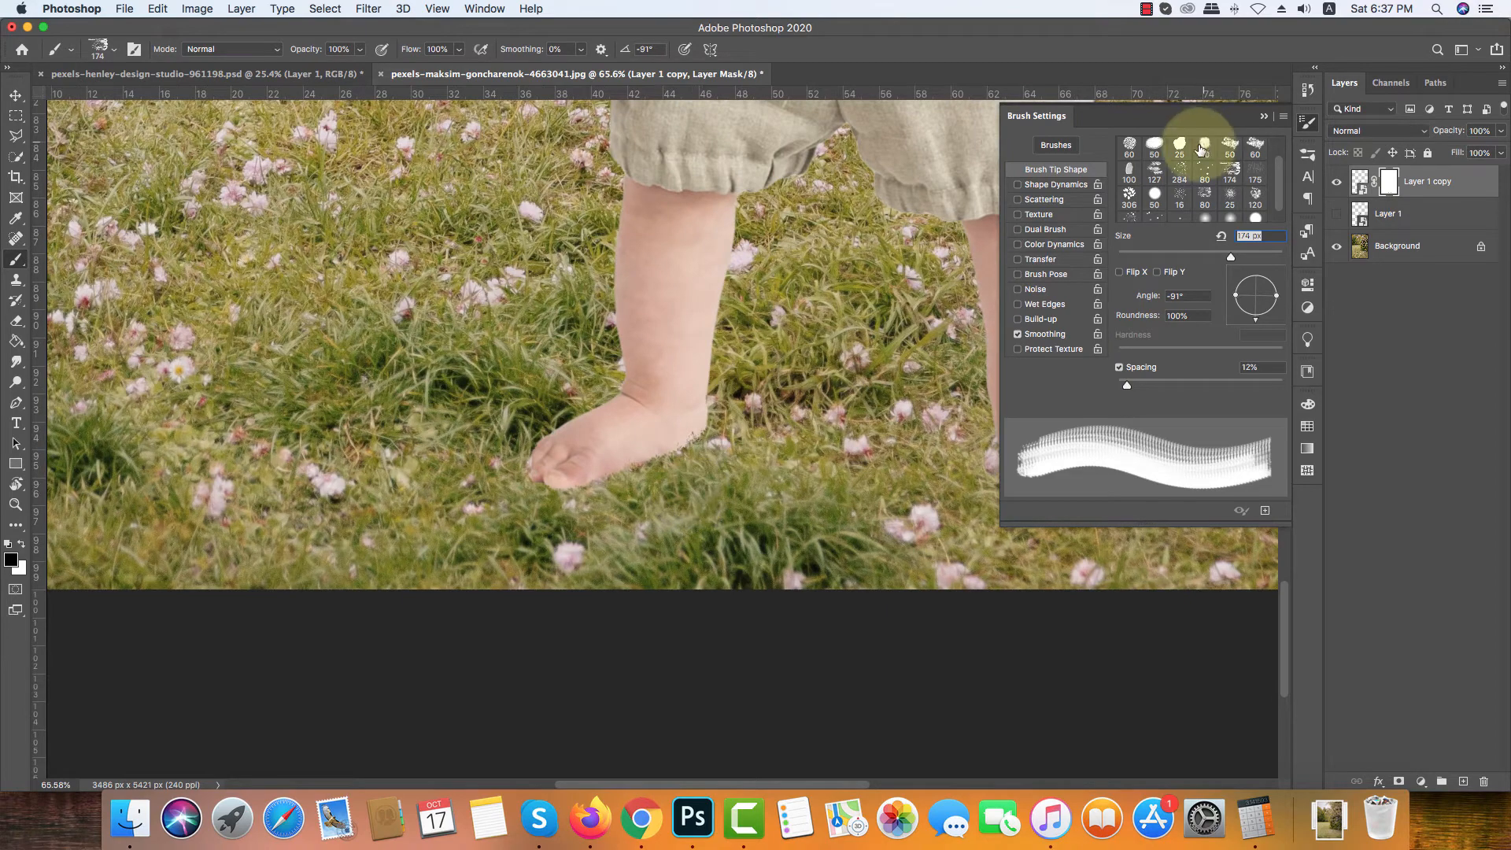
Step: Mask the sole and toes of the sideways foot with the 127 px brush tip rotated to -96°
{"action": "left_click", "coordinate": [1155, 171]}
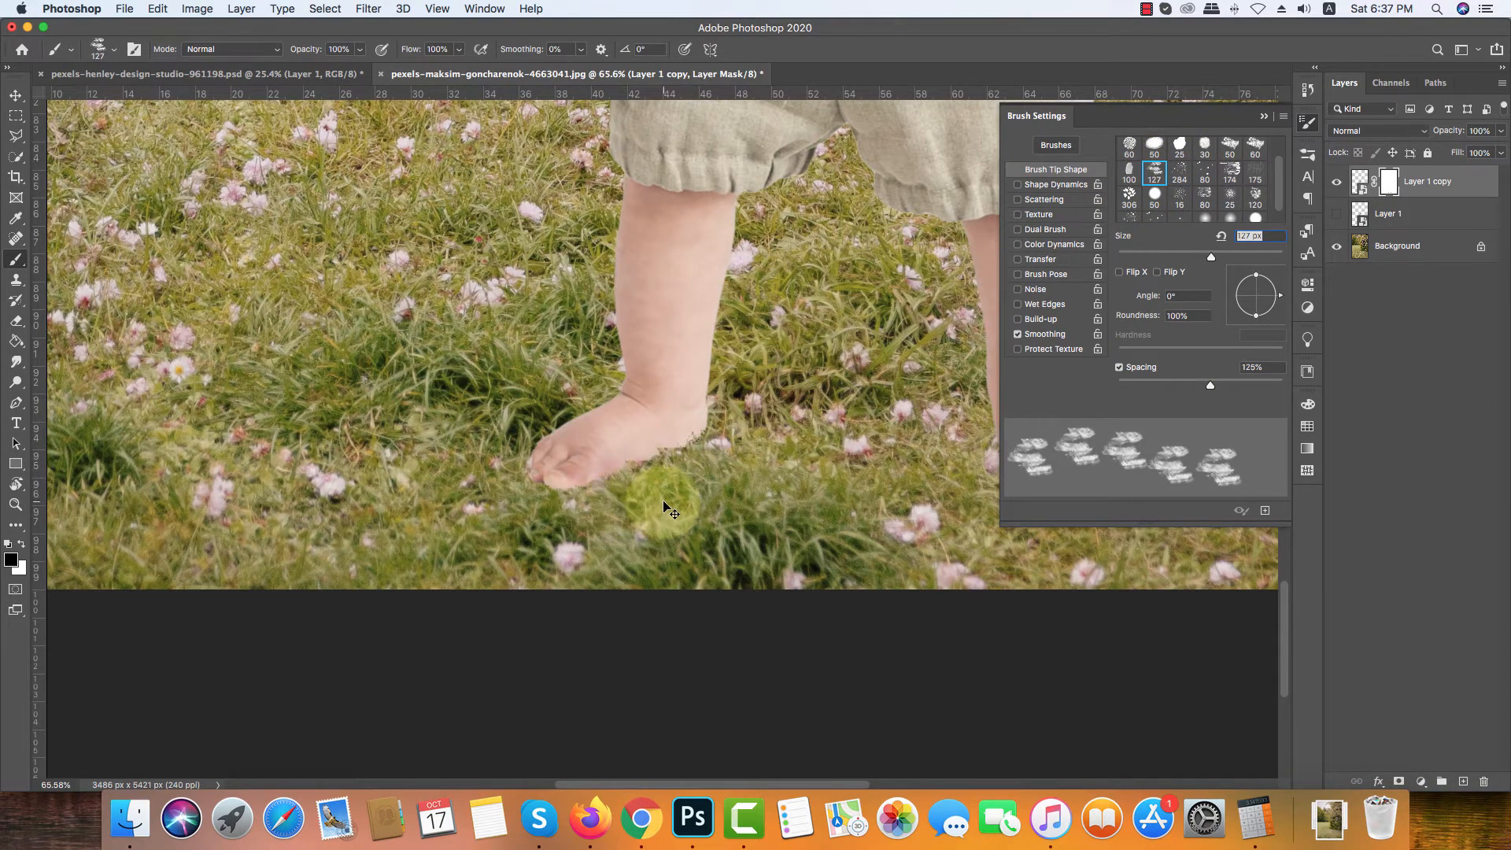
{"action": "scroll", "coordinate": [661, 484], "scroll_direction": "up", "scroll_amount": 5}
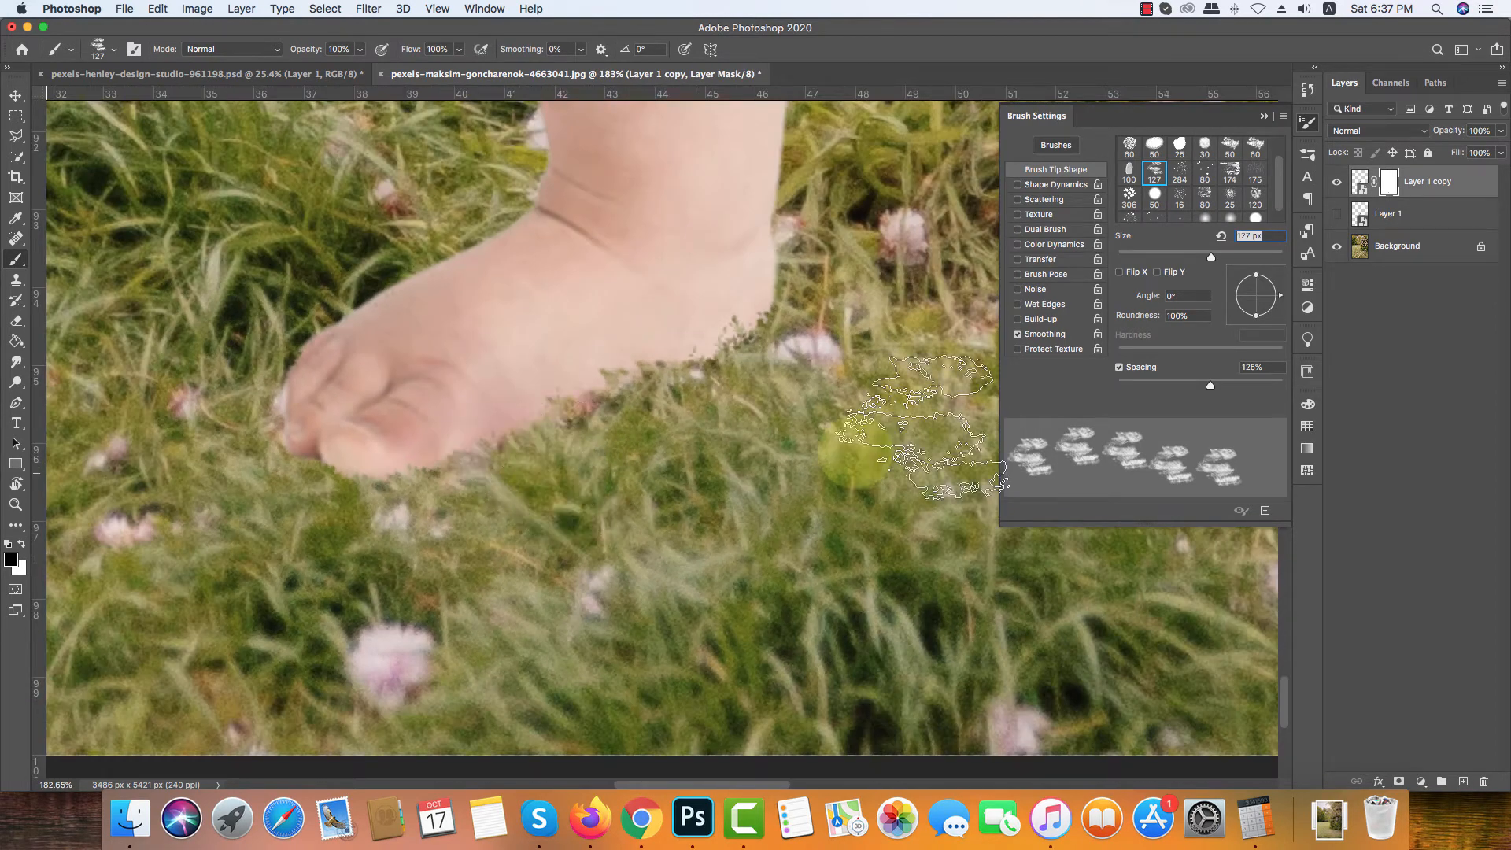
{"action": "mouse_move", "coordinate": [1277, 296]}
{"action": "left_mouse_down"}
{"action": "mouse_move", "coordinate": [1266, 274]}
{"action": "mouse_move", "coordinate": [1272, 331]}
{"action": "mouse_move", "coordinate": [1248, 361]}
{"action": "left_mouse_up"}
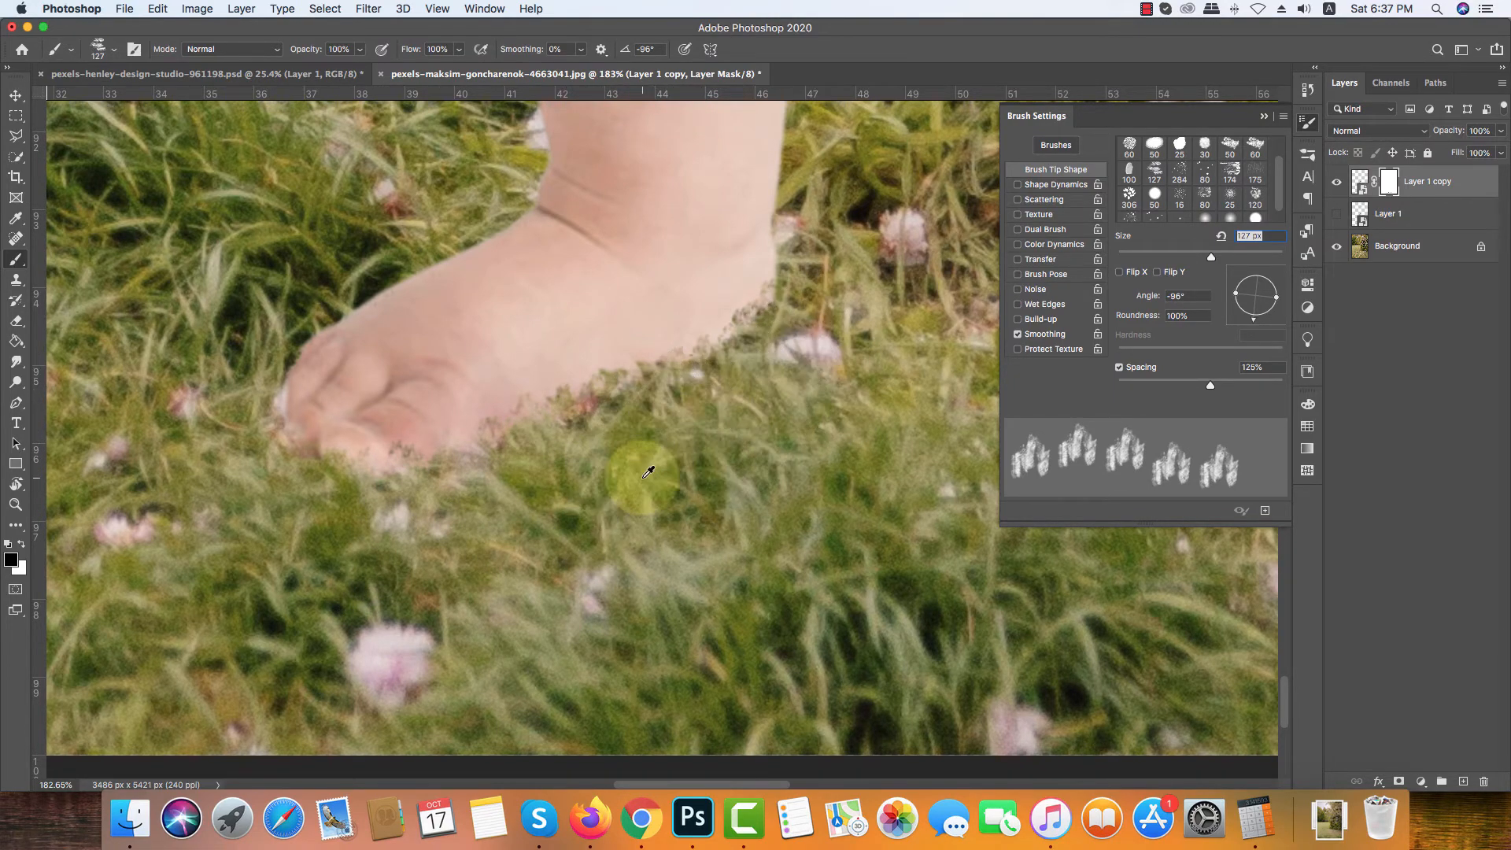
{"action": "scroll", "coordinate": [648, 470], "scroll_direction": "down", "scroll_amount": 10}
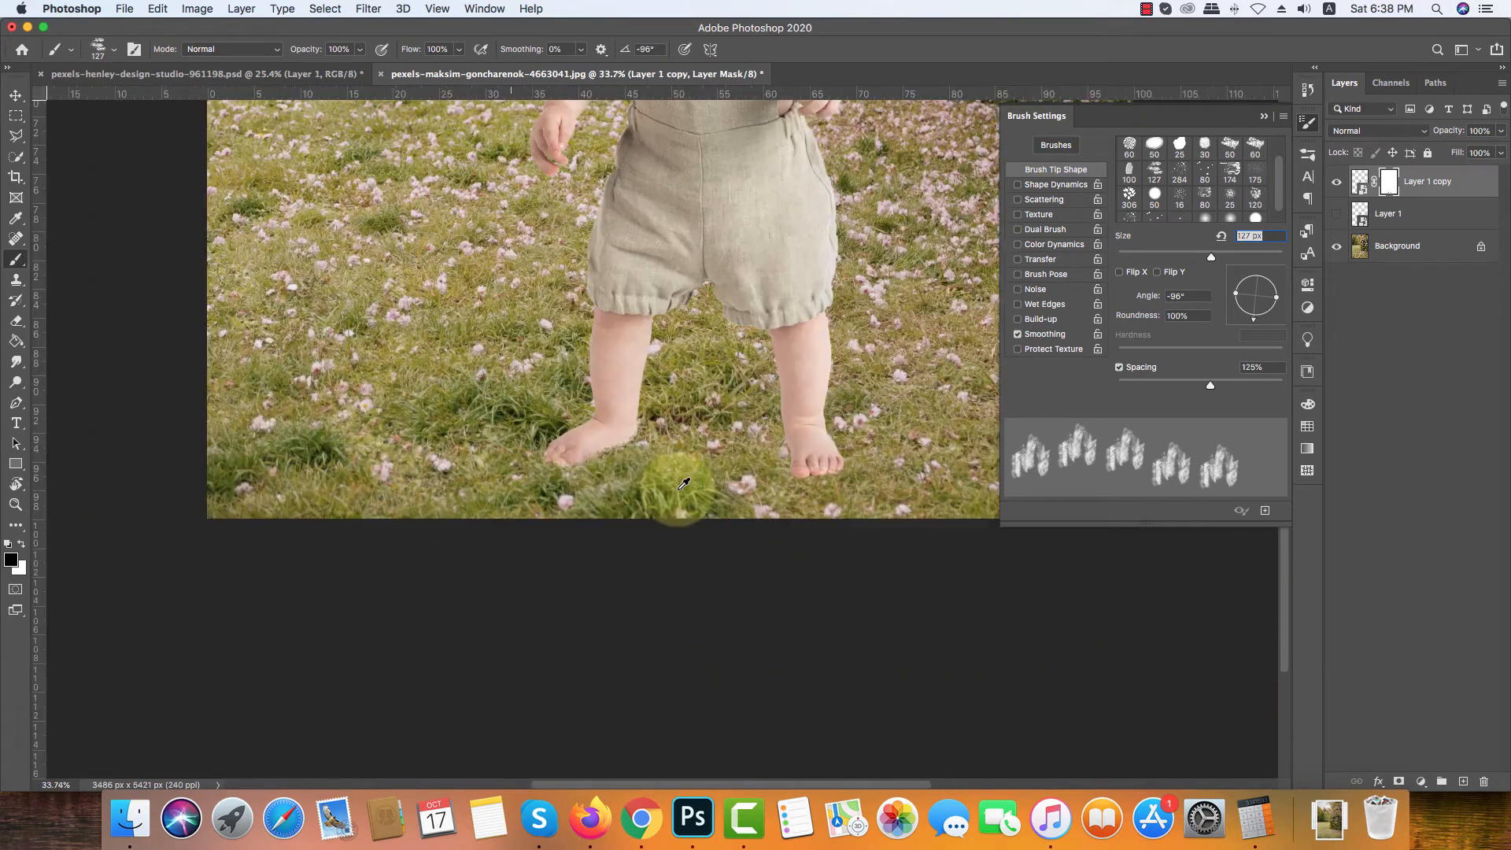
{"action": "scroll", "coordinate": [683, 483], "scroll_direction": "up", "scroll_amount": 6}
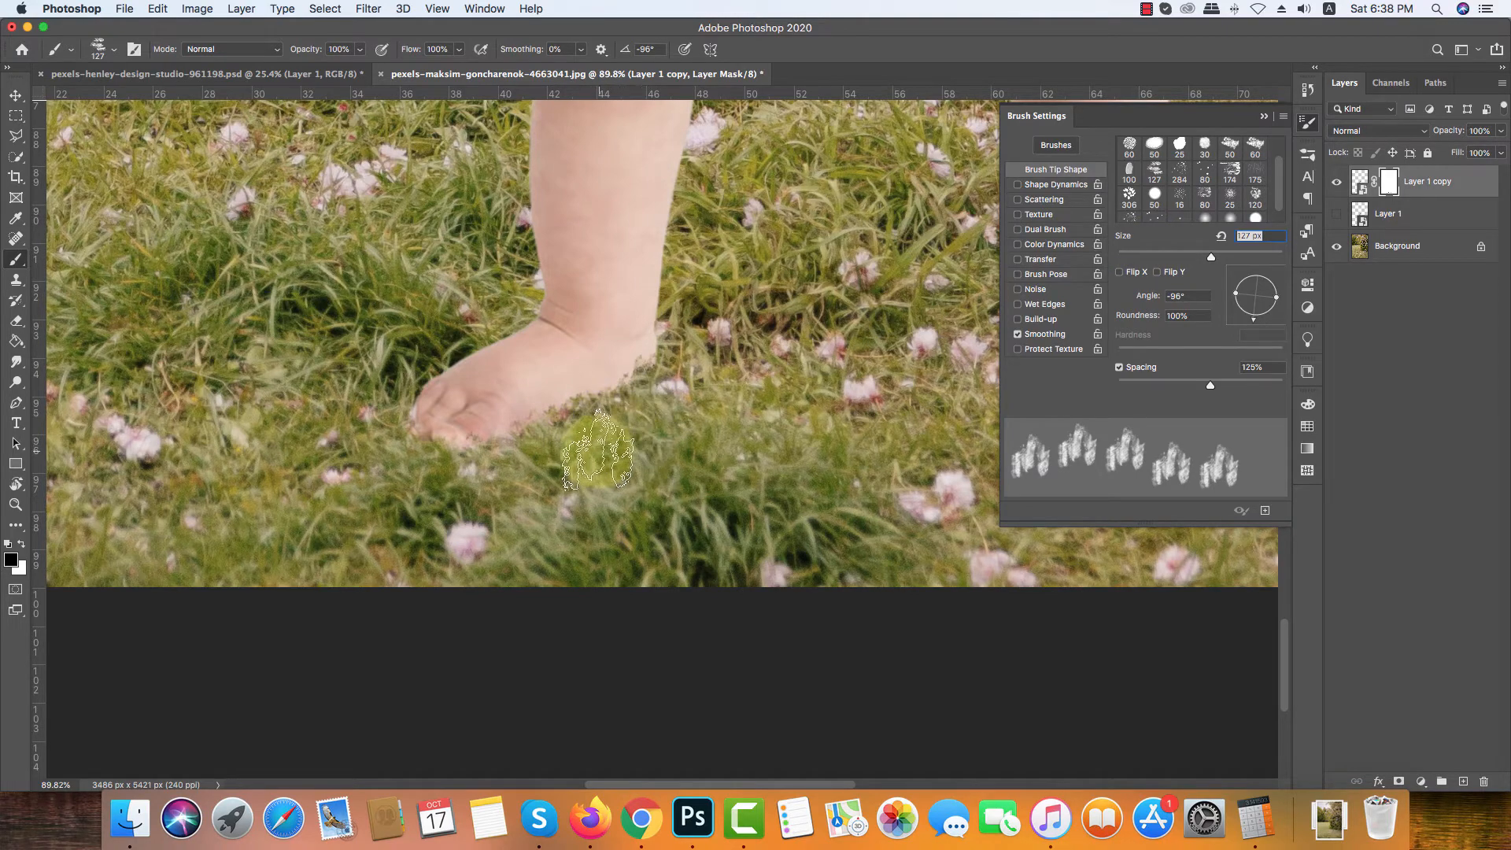
Step: Switch to the leaf-shaped 306 px brush tip at 45 px and mask the toe edge of the other foot
{"action": "left_click_drag", "start_coordinate": [659, 467], "coordinate": [330, 412]}
{"action": "left_click_drag", "start_coordinate": [944, 472], "coordinate": [521, 429]}
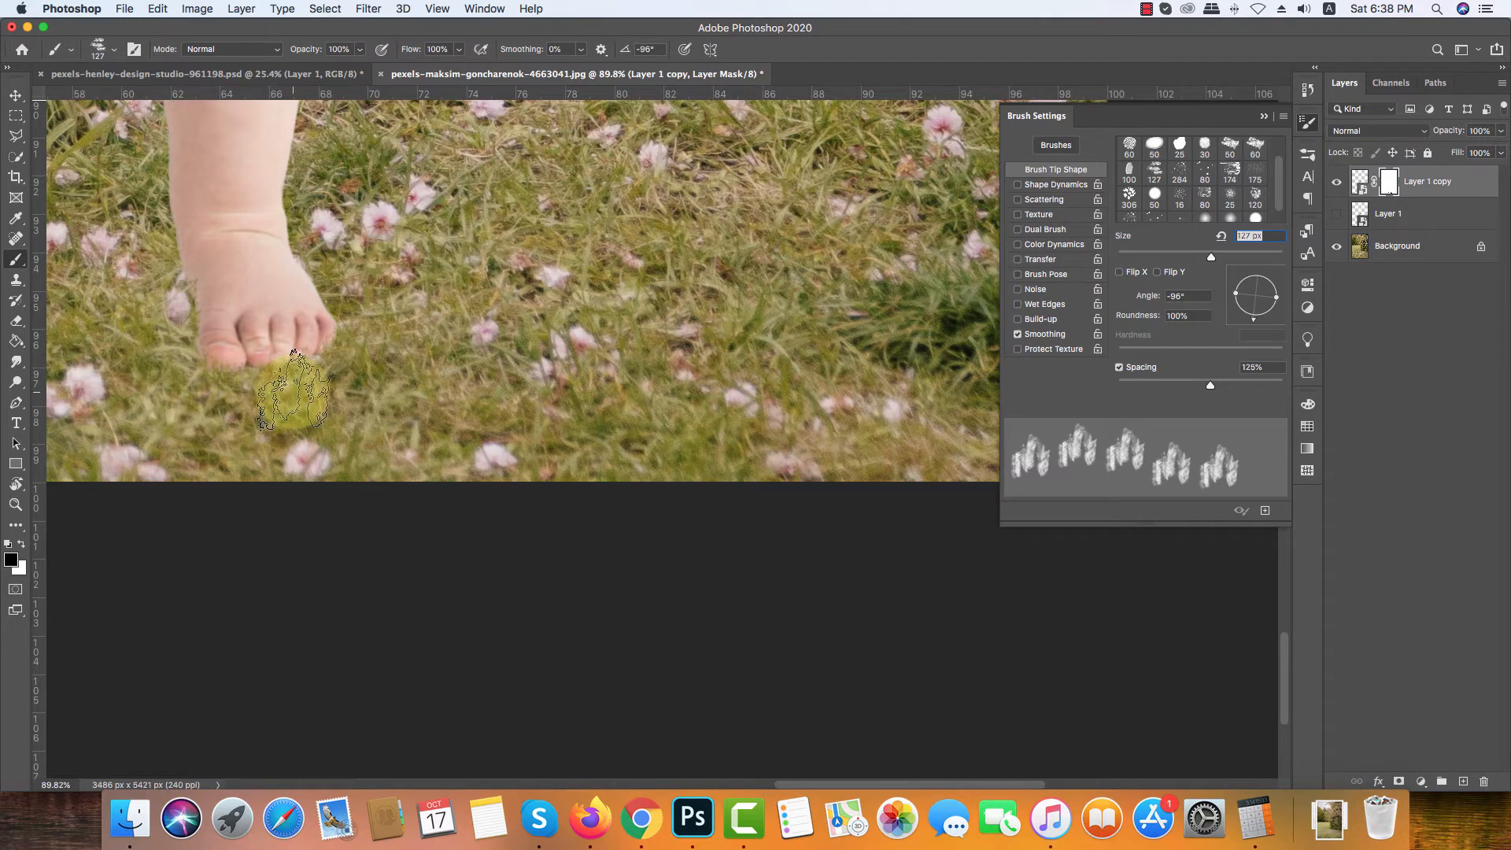
{"action": "scroll", "coordinate": [1208, 206], "scroll_direction": "down", "scroll_amount": 1}
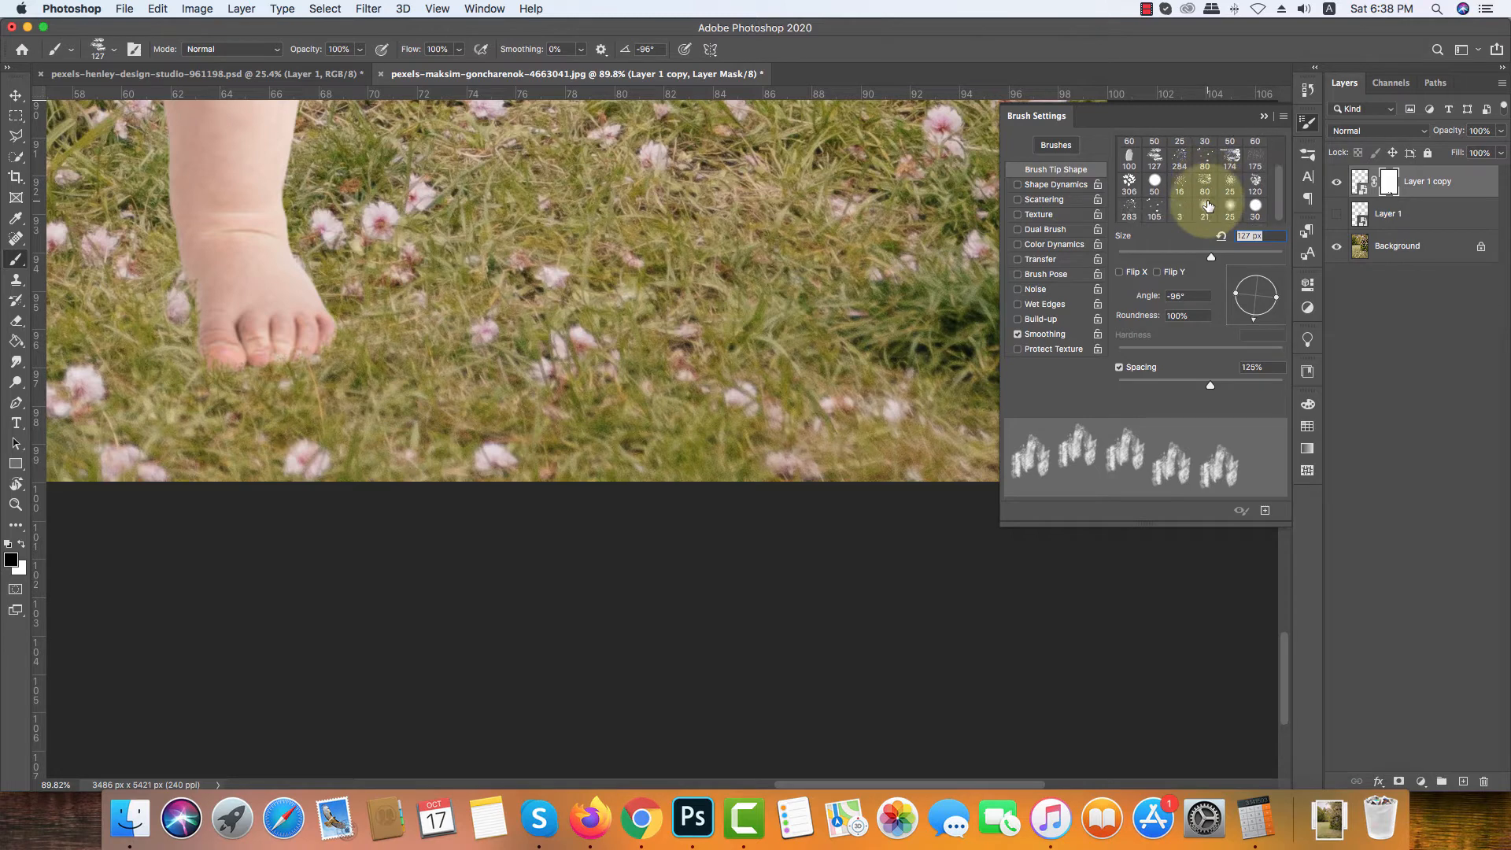
{"action": "left_click", "coordinate": [1129, 183]}
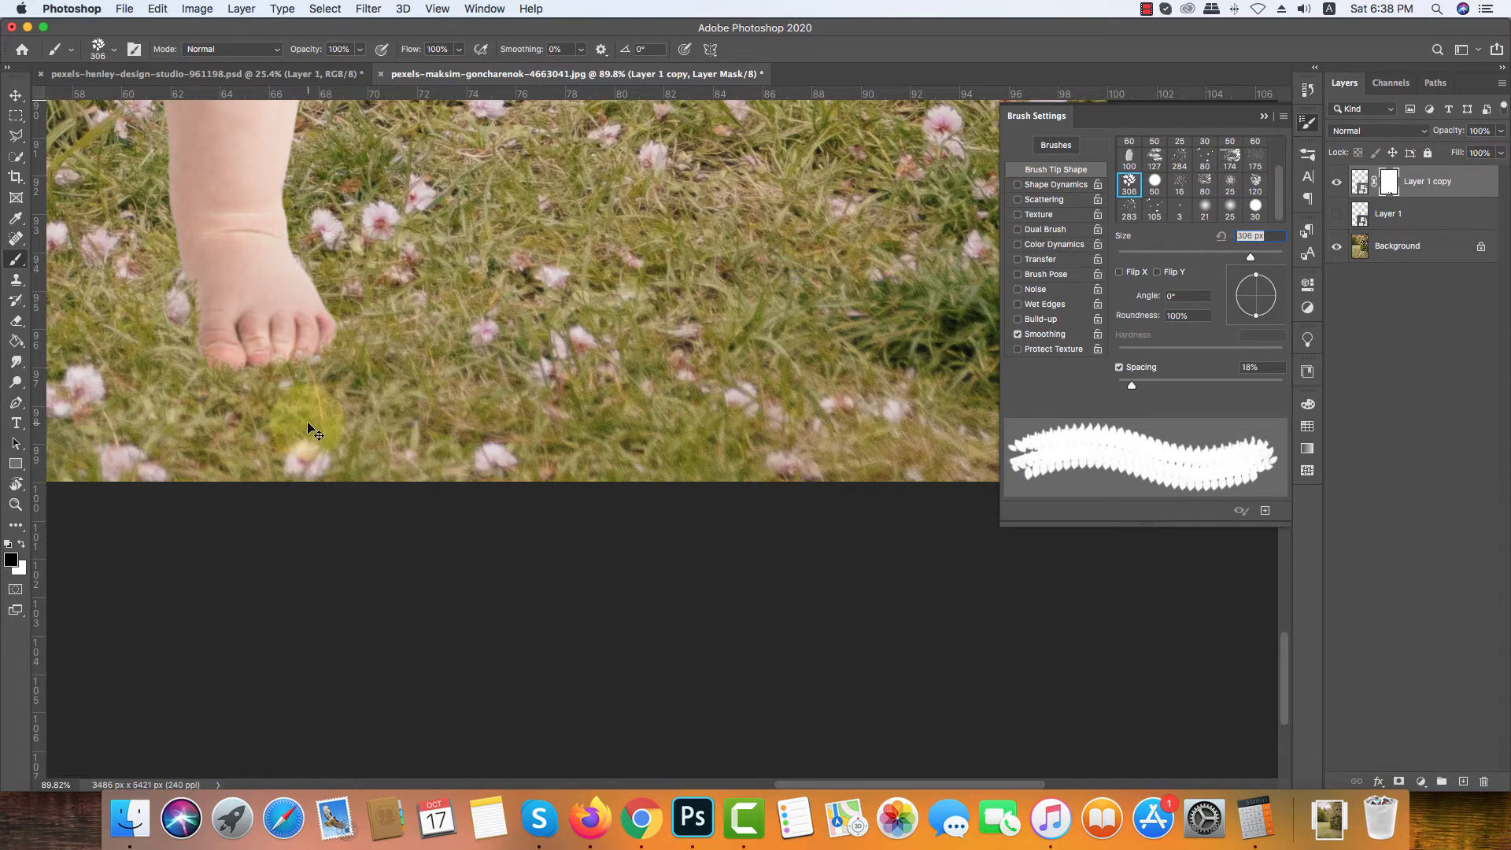
{"action": "type", "text": "100"}
{"action": "key", "text": "Return"}
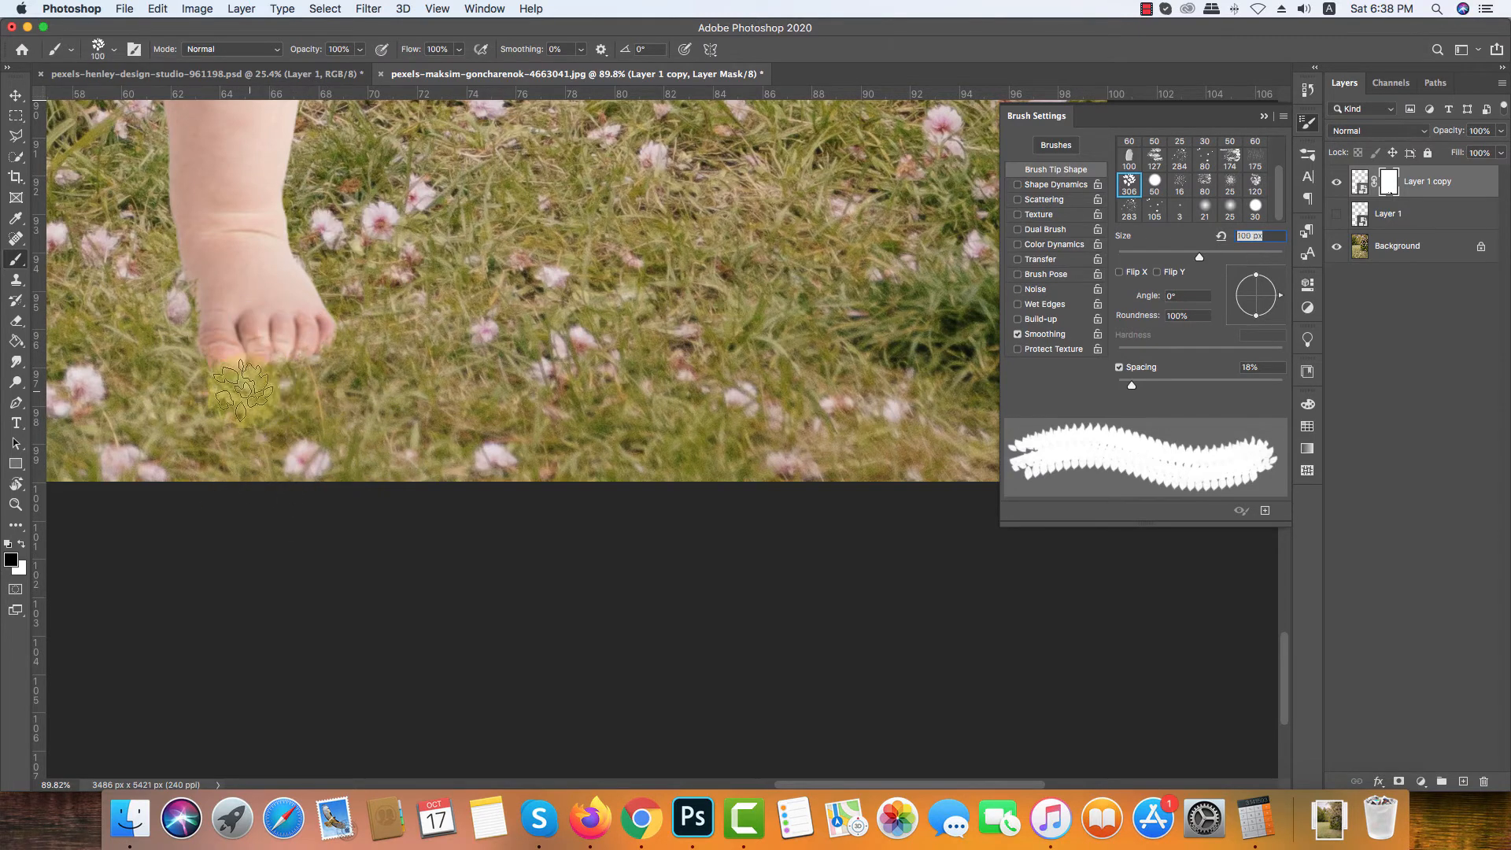
{"action": "type", "text": "45"}
{"action": "key", "text": "Return"}
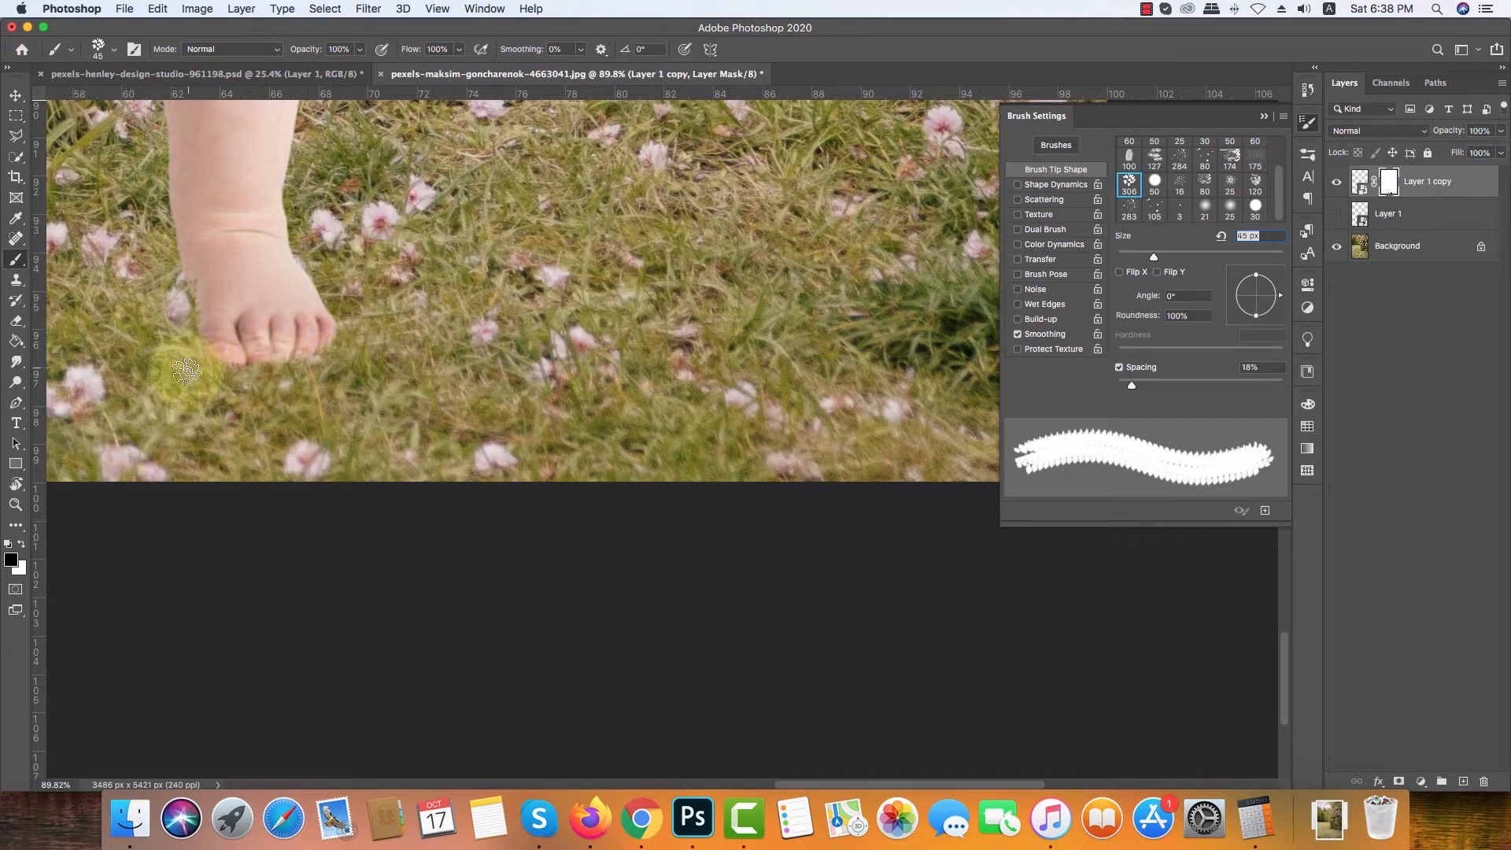
{"action": "left_click_drag", "start_coordinate": [194, 360], "coordinate": [691, 528]}
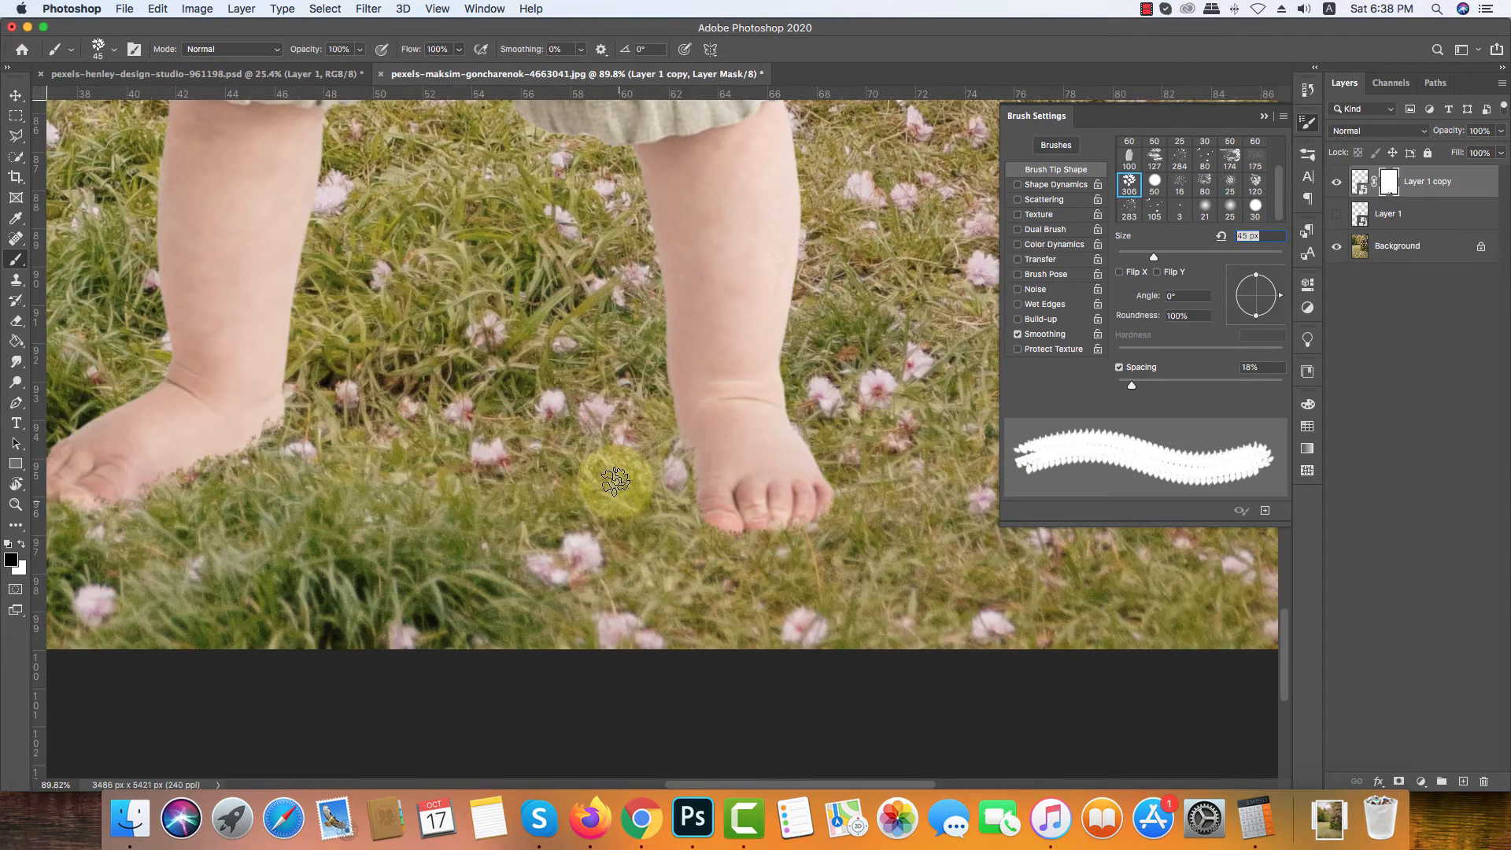
Step: Choose the soft round 30 px brush tip and check the painted mask areas around both feet with the red overlay
{"action": "scroll", "coordinate": [606, 500], "scroll_direction": "down", "scroll_amount": 5}
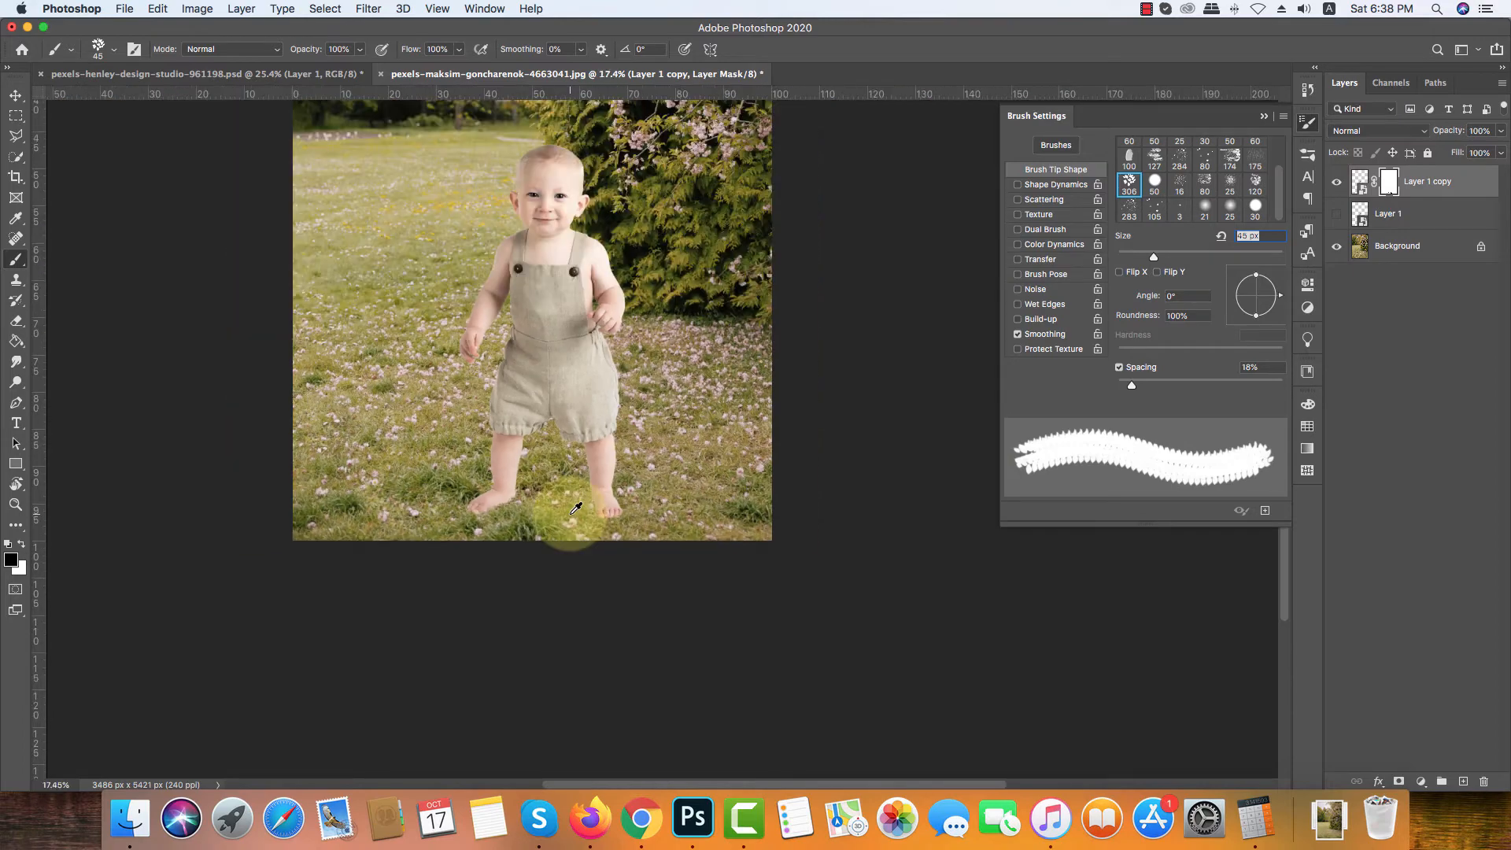
{"action": "scroll", "coordinate": [575, 508], "scroll_direction": "up", "scroll_amount": 3}
{"action": "scroll", "coordinate": [575, 508], "scroll_direction": "up", "scroll_amount": 2}
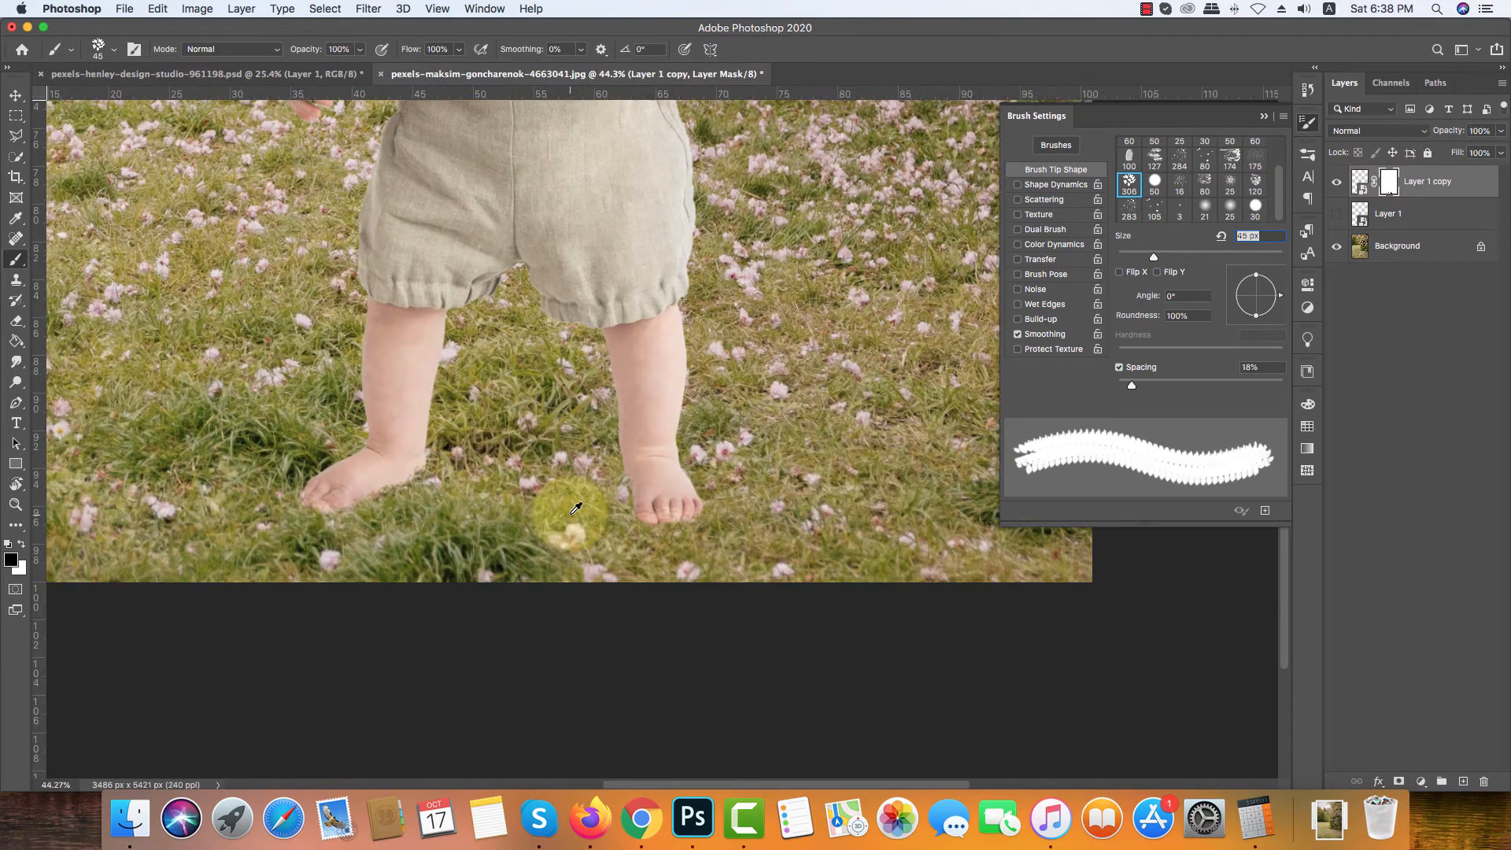
{"action": "scroll", "coordinate": [582, 517], "scroll_direction": "up", "scroll_amount": 1}
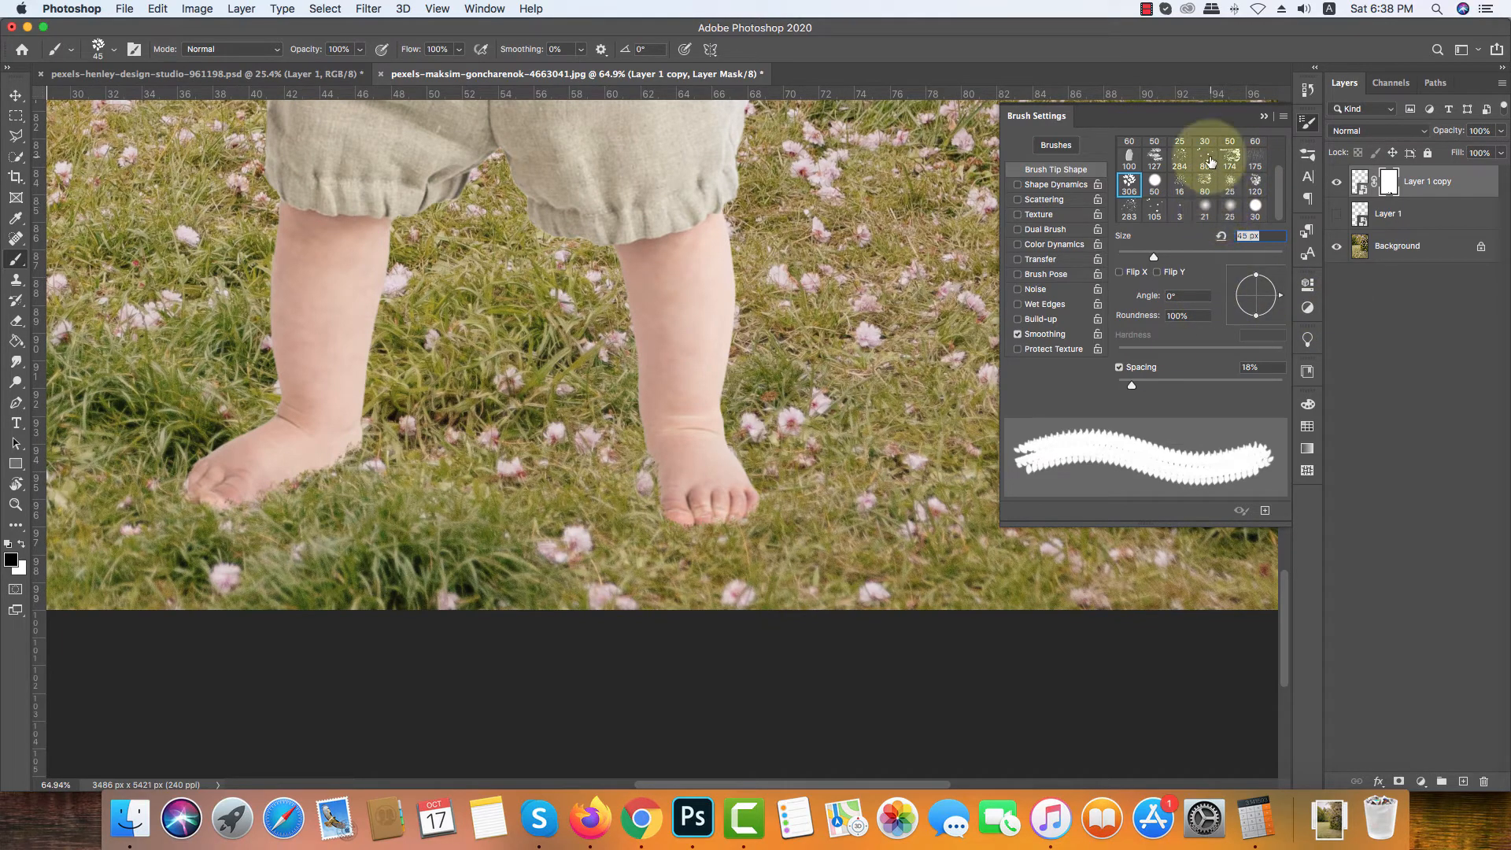
{"action": "scroll", "coordinate": [1144, 158], "scroll_direction": "up", "scroll_amount": 2}
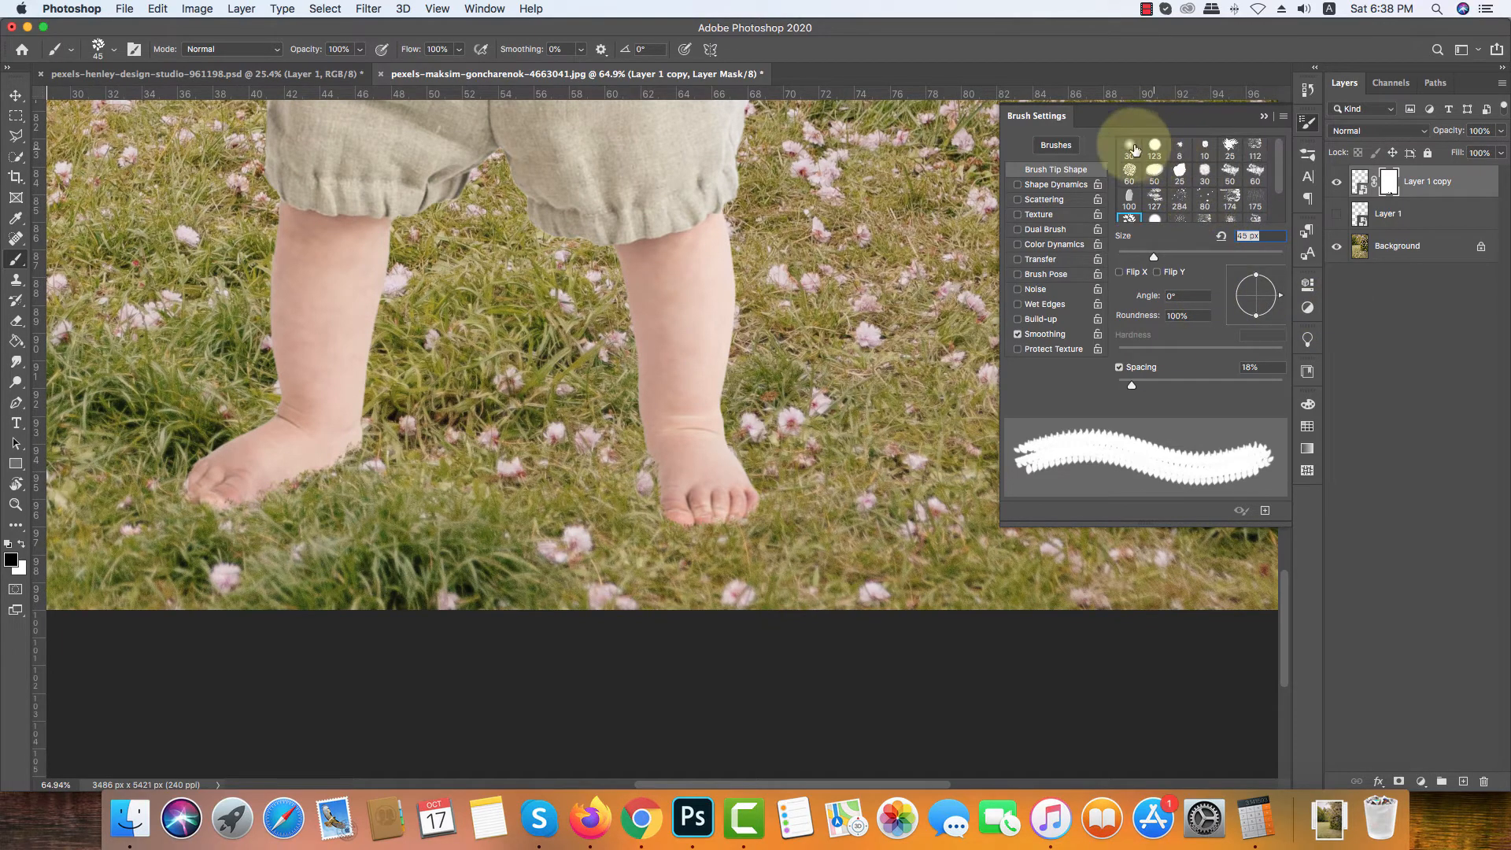
{"action": "left_click", "coordinate": [1128, 147]}
{"action": "key", "text": "backslash"}
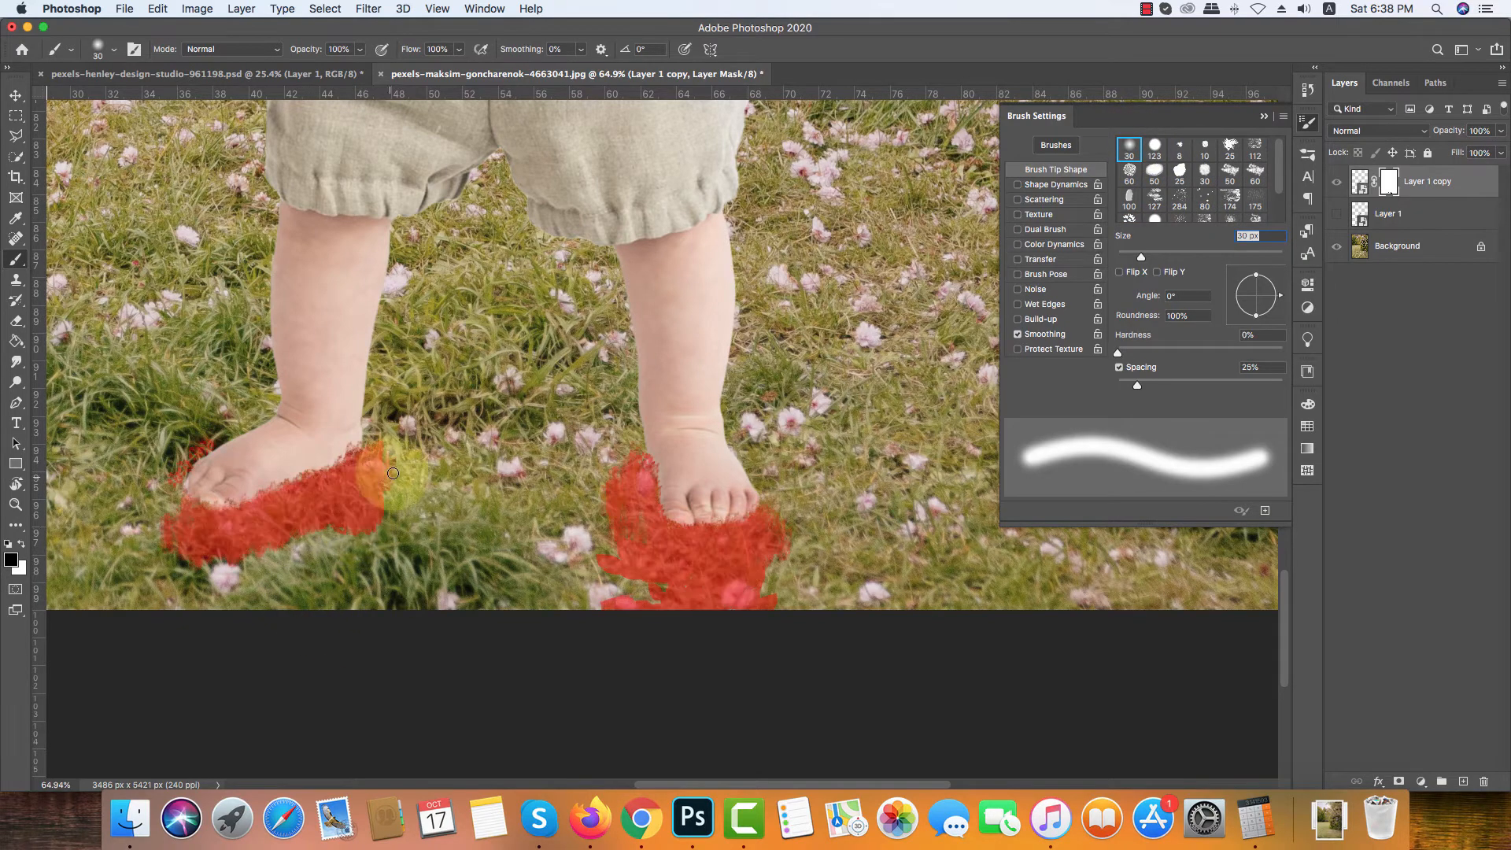
{"action": "key", "text": "backslash"}
Step: Clean up the mask around both feet with the soft round brush enlarged to 60 px and 100 px
{"action": "key", "text": "bracketright"}
{"action": "key", "text": "bracketright"}
{"action": "key", "text": "bracketright"}
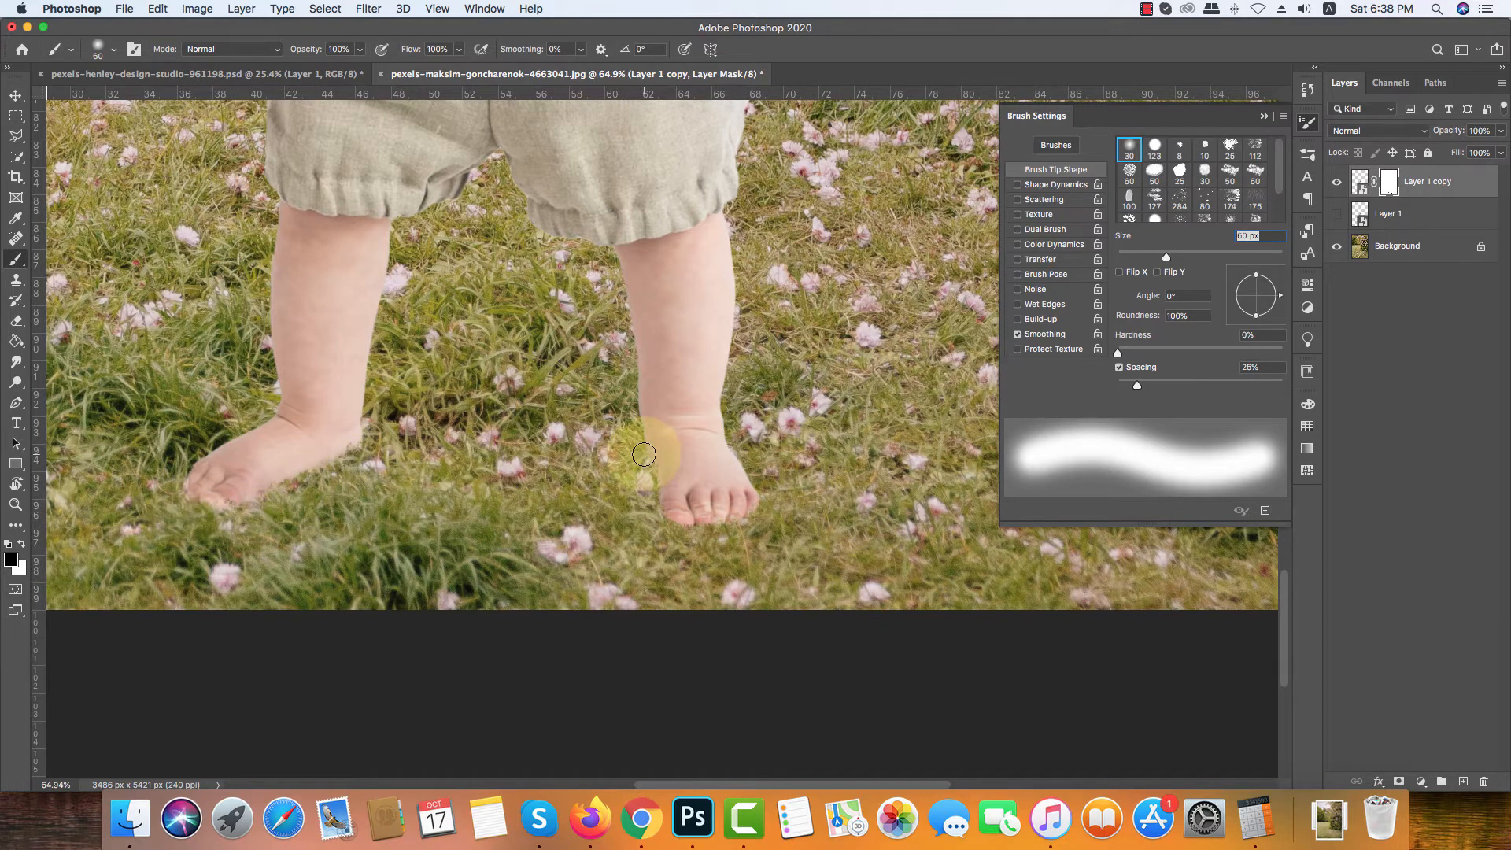
{"action": "mouse_move", "coordinate": [644, 472]}
{"action": "left_mouse_down"}
{"action": "mouse_move", "coordinate": [660, 535]}
{"action": "mouse_move", "coordinate": [715, 545]}
{"action": "mouse_move", "coordinate": [658, 535]}
{"action": "mouse_move", "coordinate": [739, 538]}
{"action": "mouse_move", "coordinate": [770, 518]}
{"action": "mouse_move", "coordinate": [668, 546]}
{"action": "left_mouse_up"}
{"action": "left_click_drag", "start_coordinate": [273, 470], "coordinate": [195, 501]}
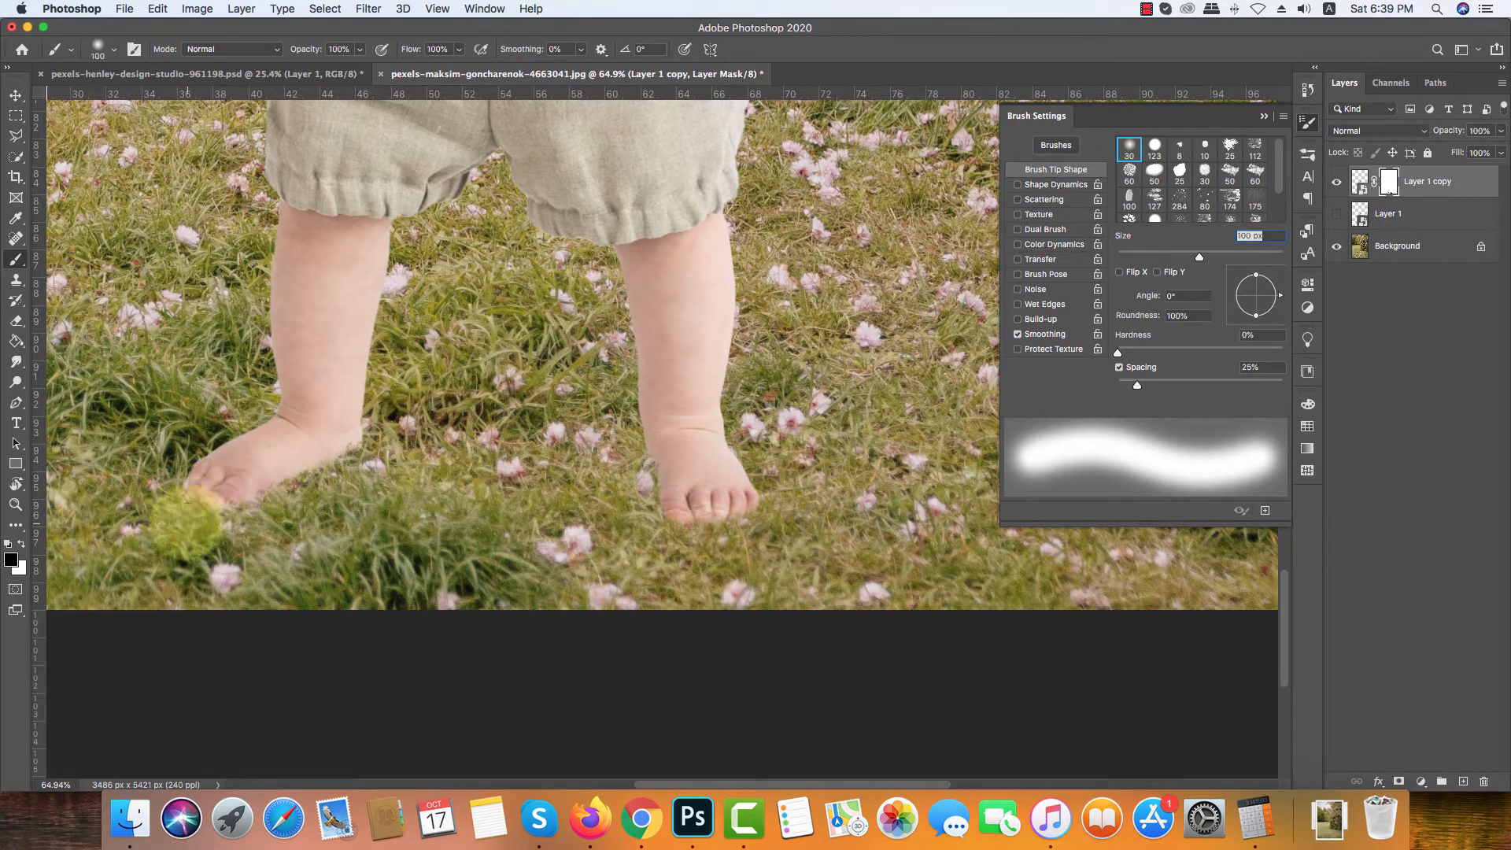
{"action": "mouse_move", "coordinate": [189, 523]}
{"action": "left_mouse_down"}
{"action": "mouse_move", "coordinate": [216, 537]}
{"action": "mouse_move", "coordinate": [403, 510]}
{"action": "mouse_move", "coordinate": [385, 456]}
{"action": "left_mouse_up"}
Step: Reduce the soft round brush size to 40 px
{"action": "key", "text": "bracketleft"}
{"action": "key", "text": "bracketleft"}
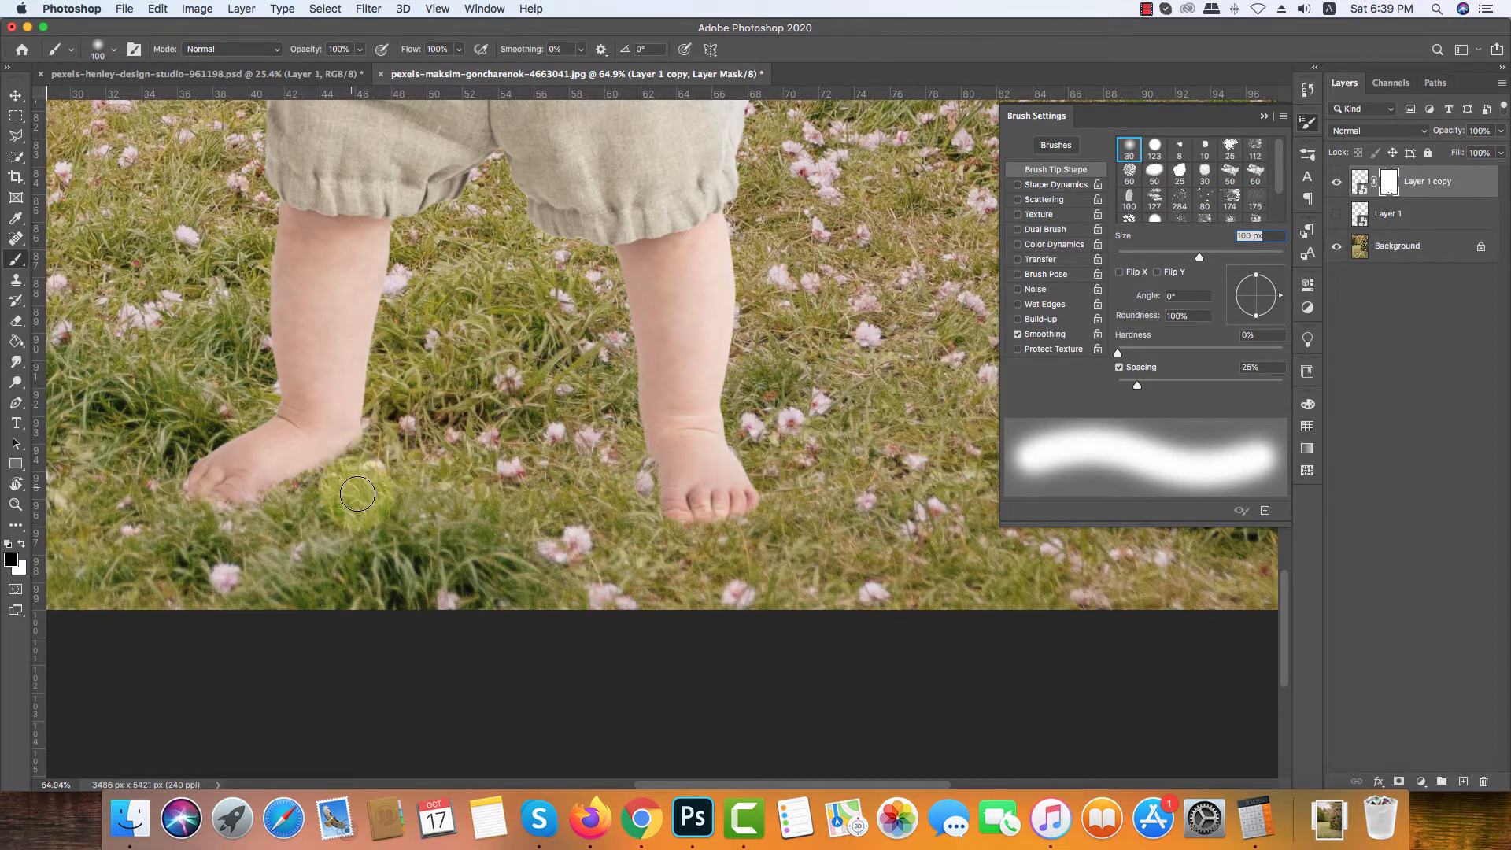
{"action": "key", "text": "bracketleft"}
{"action": "key", "text": "bracketleft"}
{"action": "key", "text": "bracketleft"}
{"action": "key", "text": "bracketleft"}
{"action": "key", "text": "bracketleft"}
{"action": "key", "text": "bracketleft"}
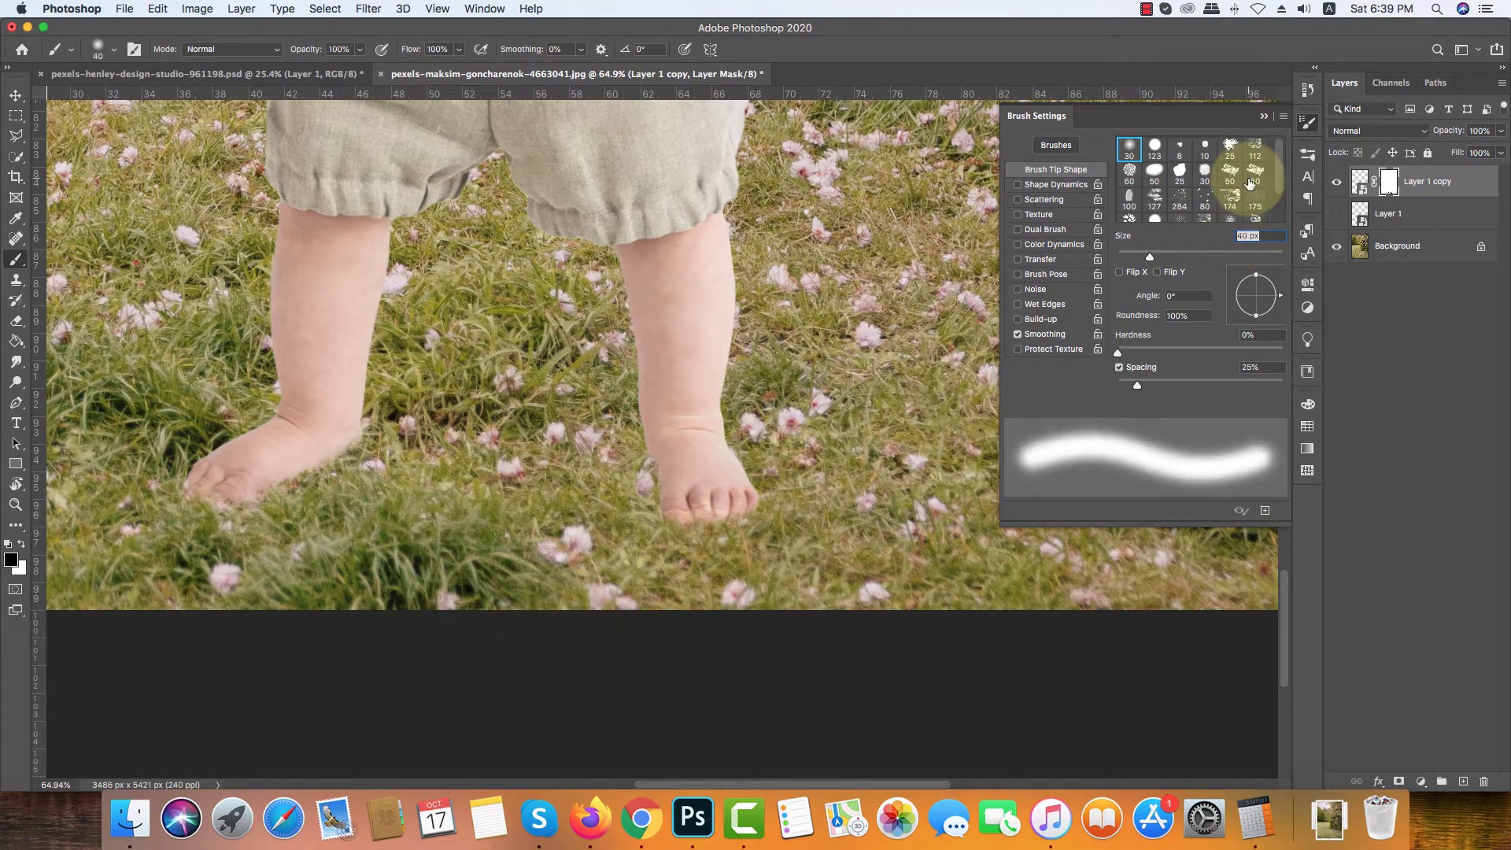
Step: Switch to the rough-edged 25 px brush tip, enlarge it to 125 px and mask the lower edges of both feet
{"action": "left_click", "coordinate": [1230, 147]}
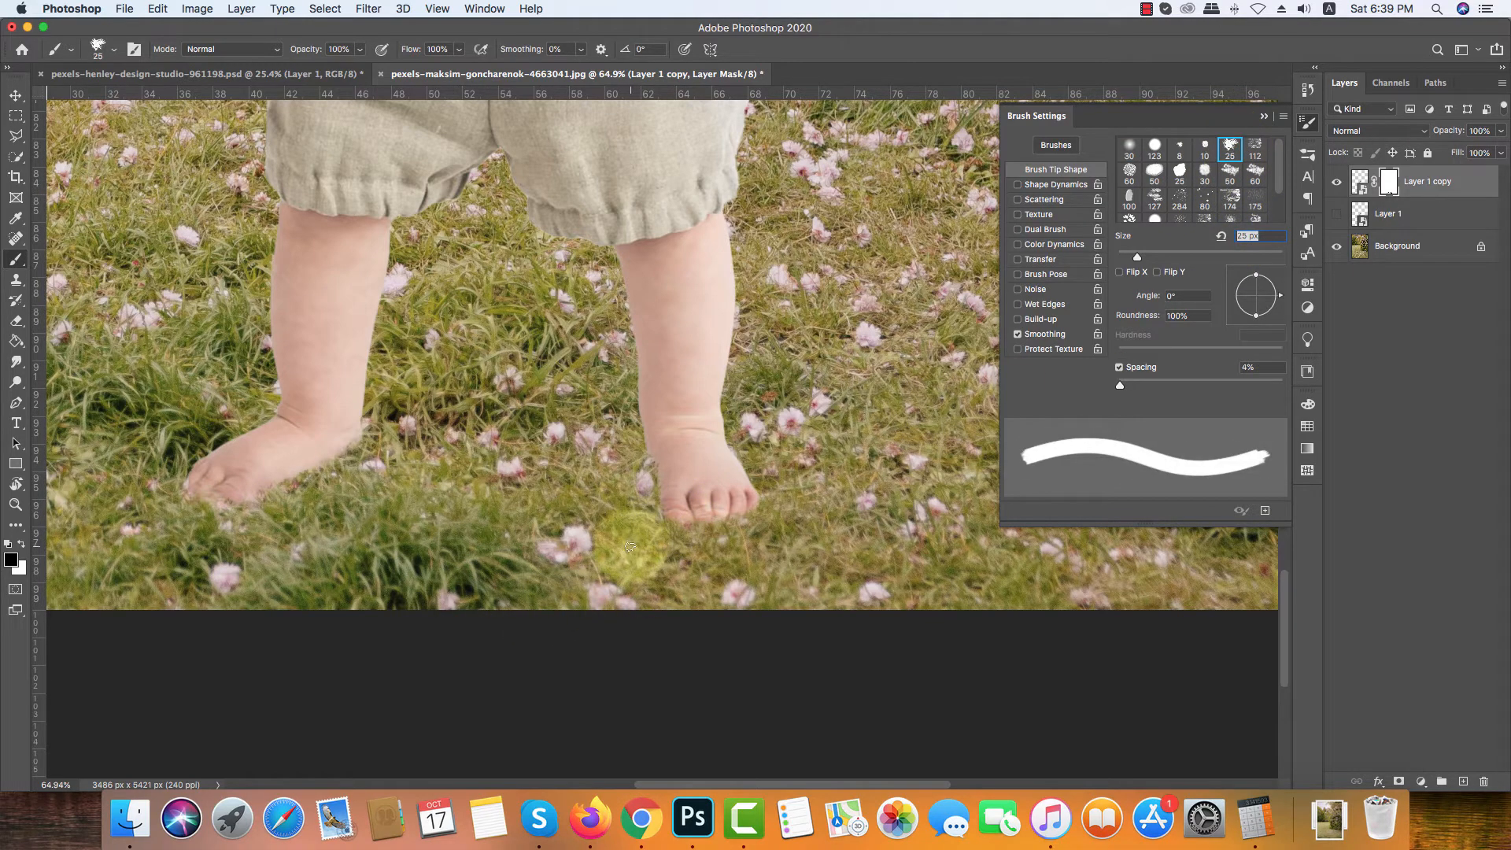
{"action": "key", "text": "bracketright"}
{"action": "key", "text": "bracketright"}
{"action": "key", "text": "bracketright"}
{"action": "key", "text": "bracketright"}
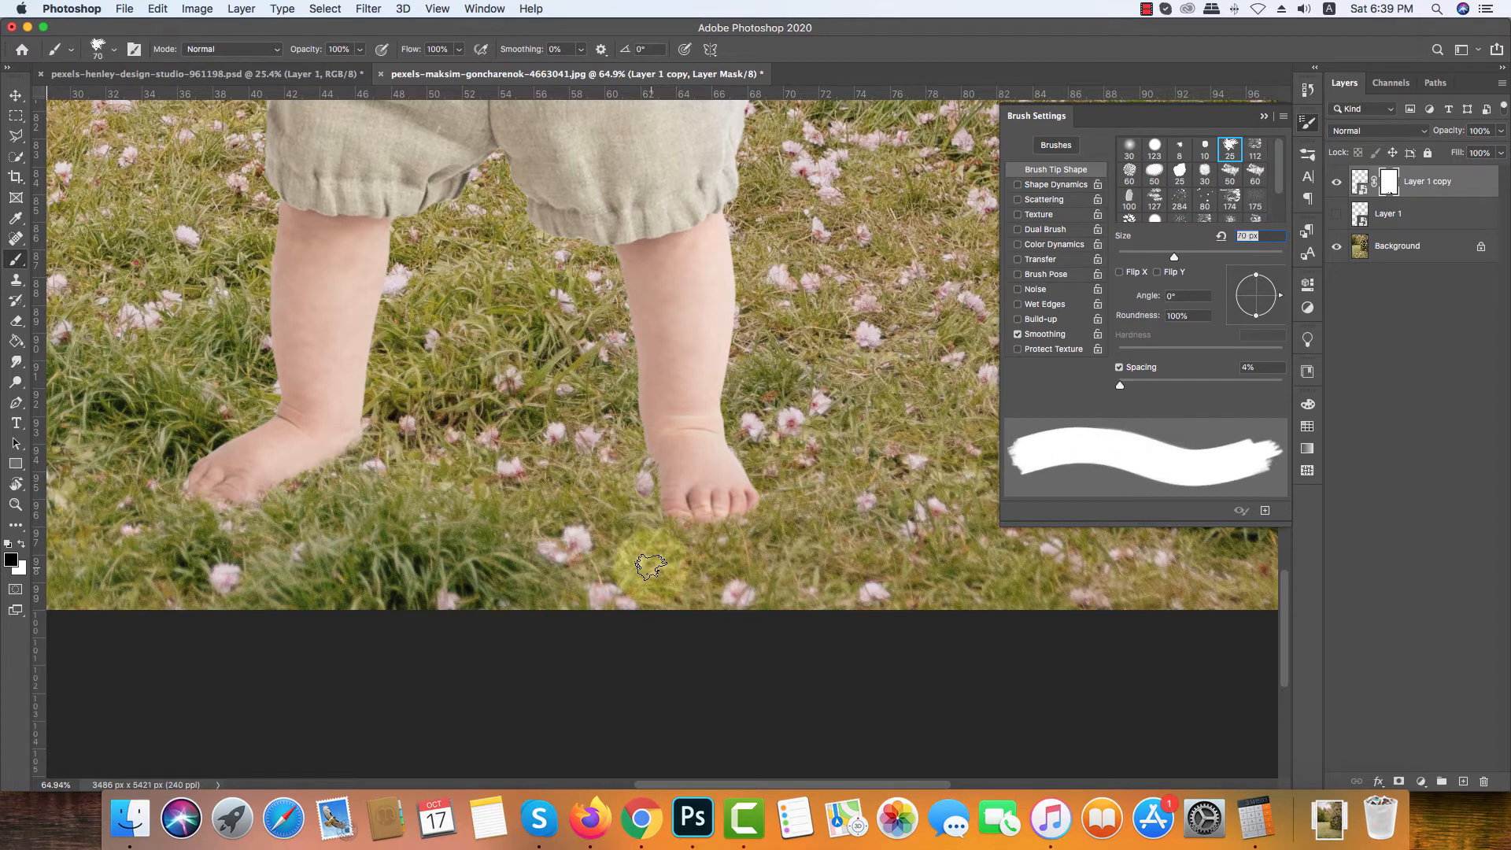
{"action": "key", "text": "bracketright"}
{"action": "key", "text": "bracketright"}
{"action": "key", "text": "bracketright"}
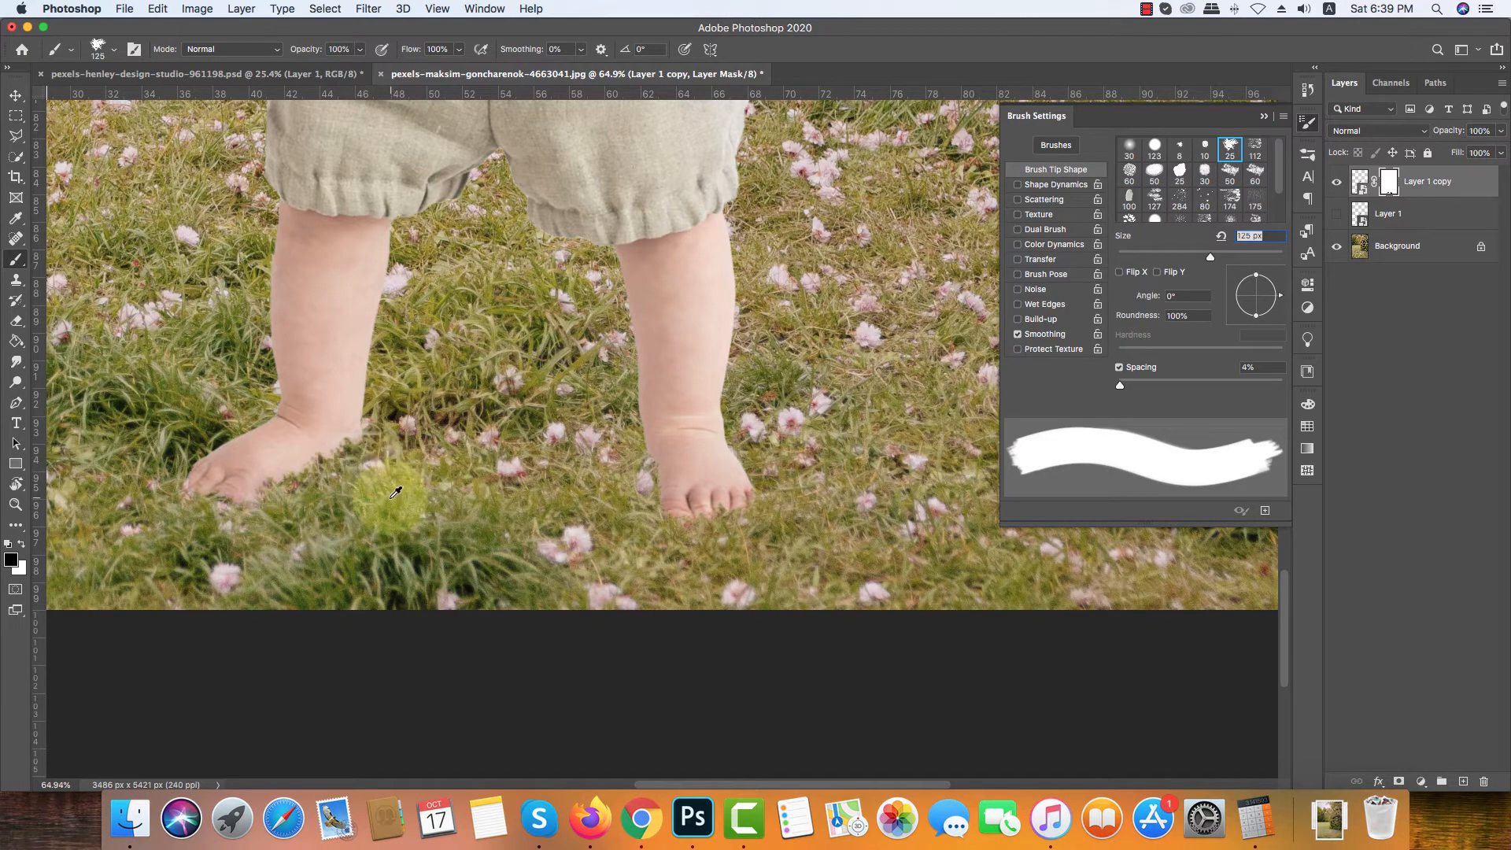
Step: Hide the brush settings and duplicate the Background layer
{"action": "scroll", "coordinate": [363, 472], "scroll_direction": "down", "scroll_amount": 5}
{"action": "scroll", "coordinate": [368, 525], "scroll_direction": "up", "scroll_amount": 2}
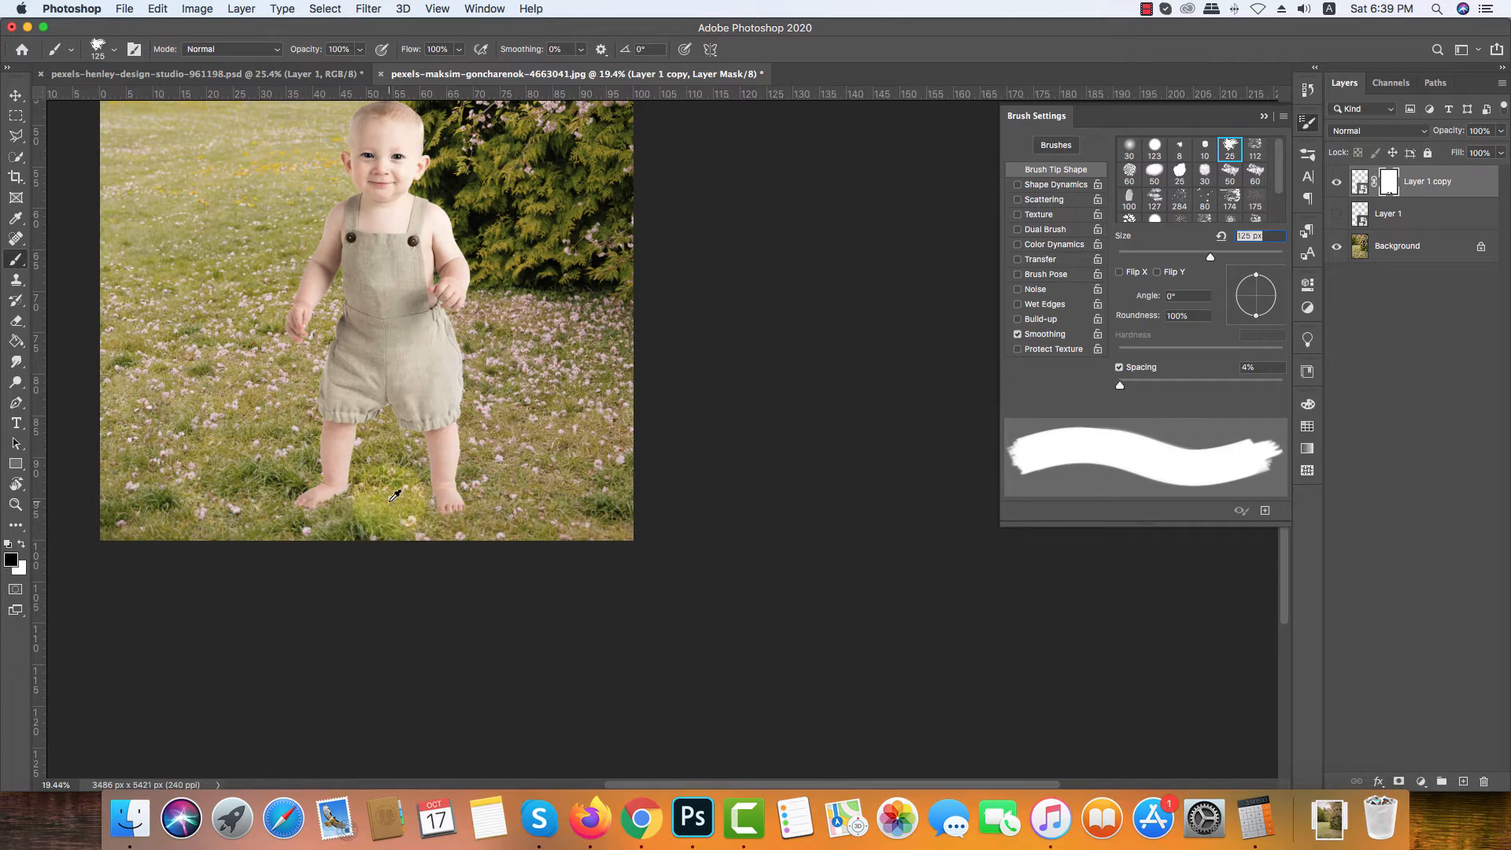
{"action": "scroll", "coordinate": [394, 494], "scroll_direction": "down", "scroll_amount": 2}
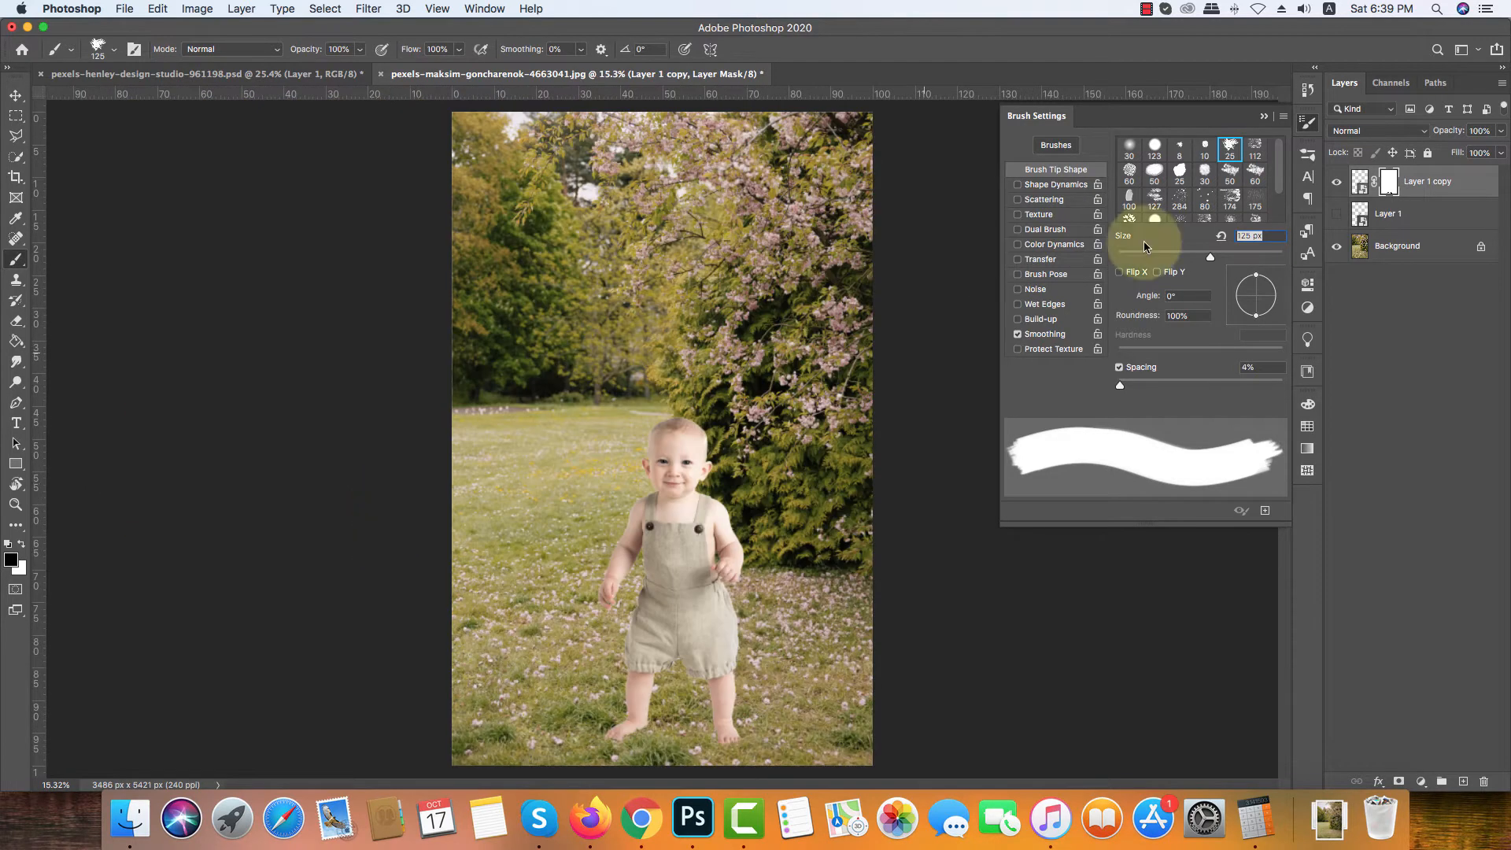
{"action": "left_click", "coordinate": [1254, 120]}
{"action": "scroll", "coordinate": [804, 420], "scroll_direction": "down", "scroll_amount": 2}
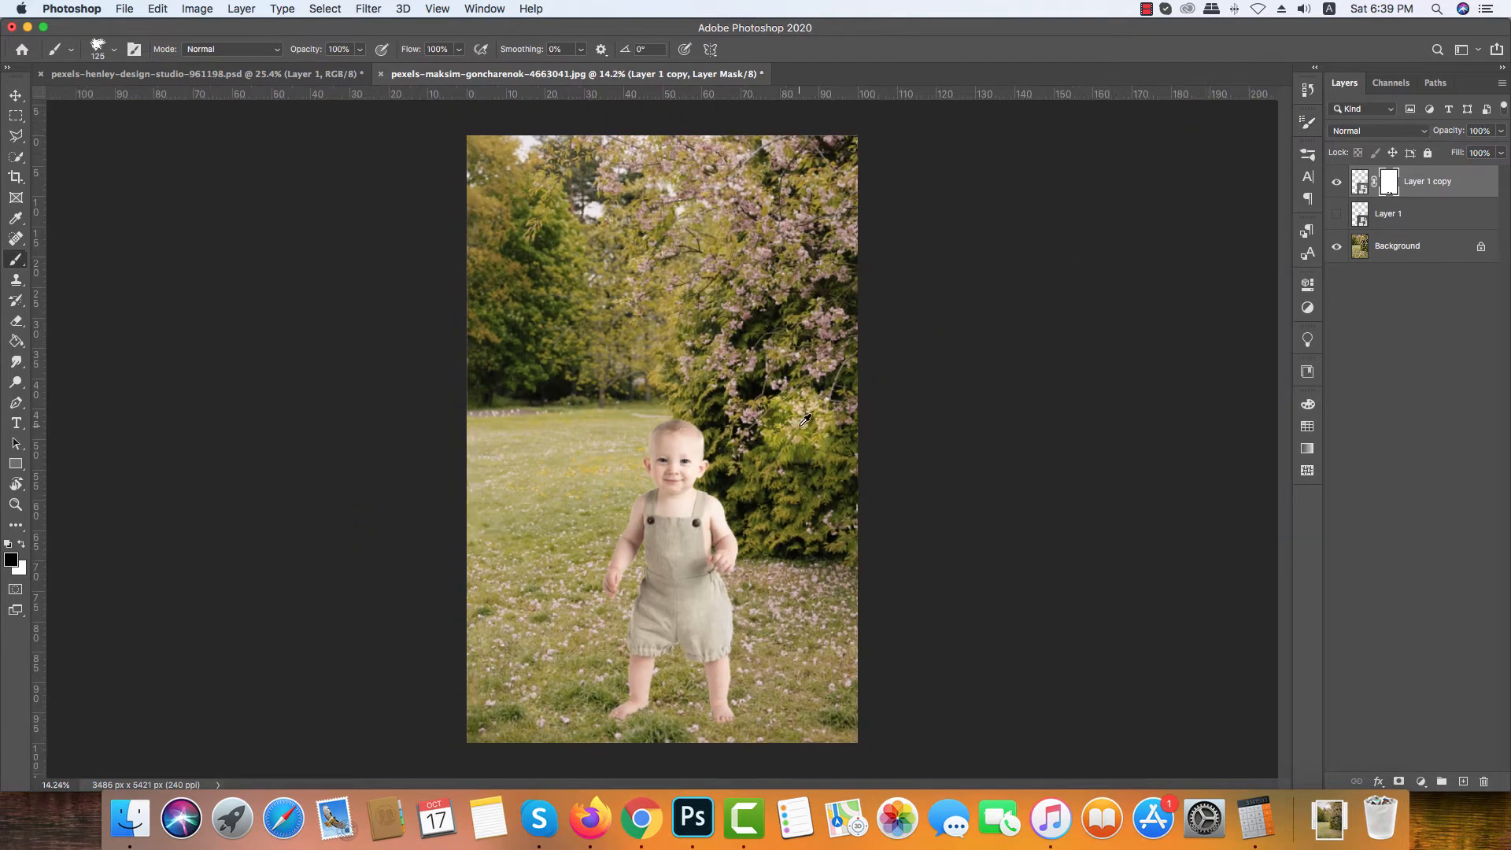
{"action": "scroll", "coordinate": [804, 420], "scroll_direction": "up", "scroll_amount": 2}
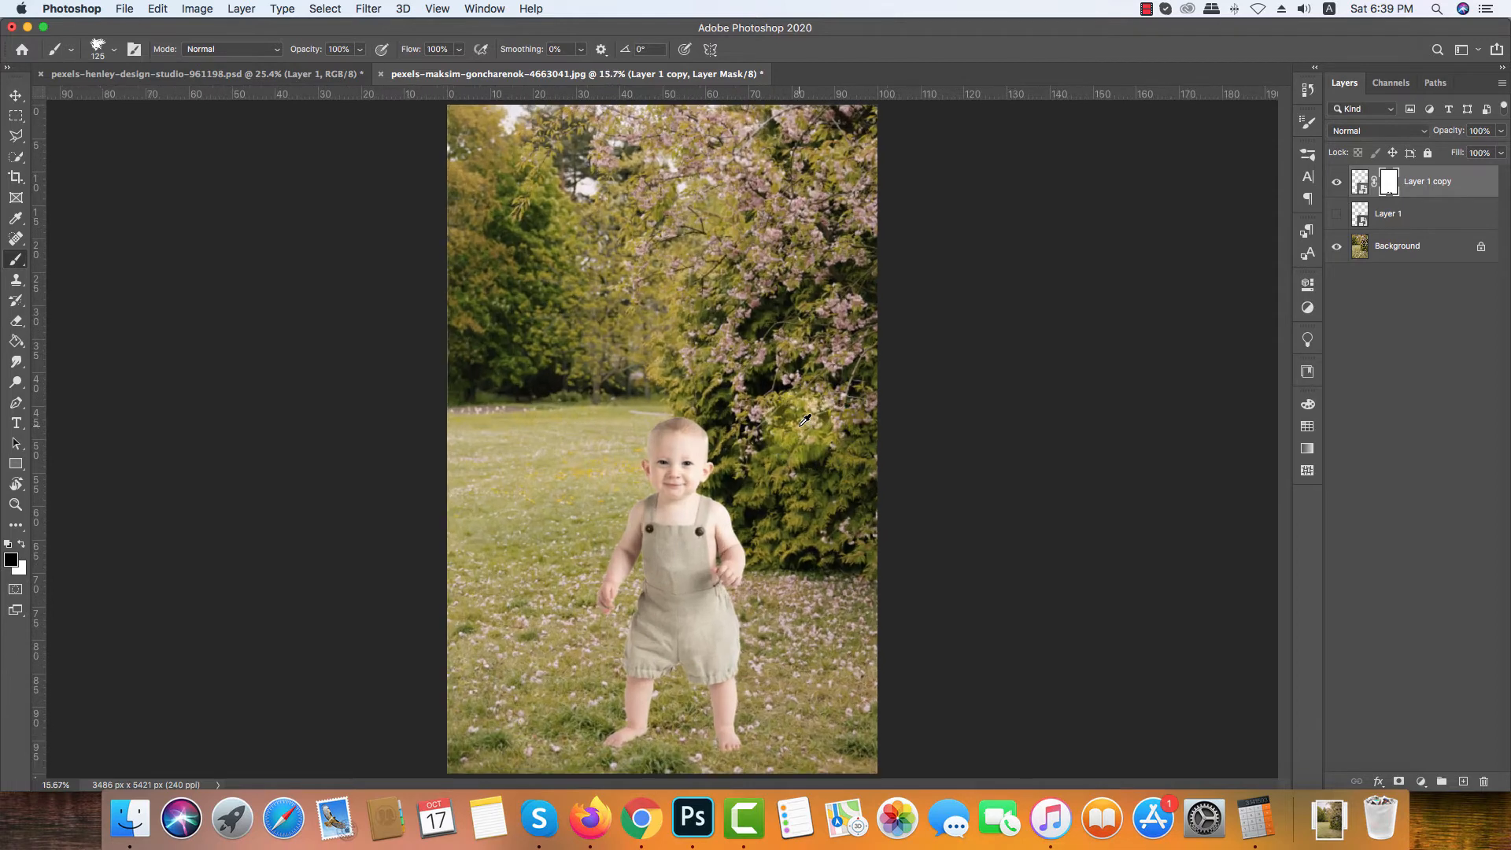
{"action": "left_click", "coordinate": [1393, 244]}
{"action": "key", "text": "super+j"}
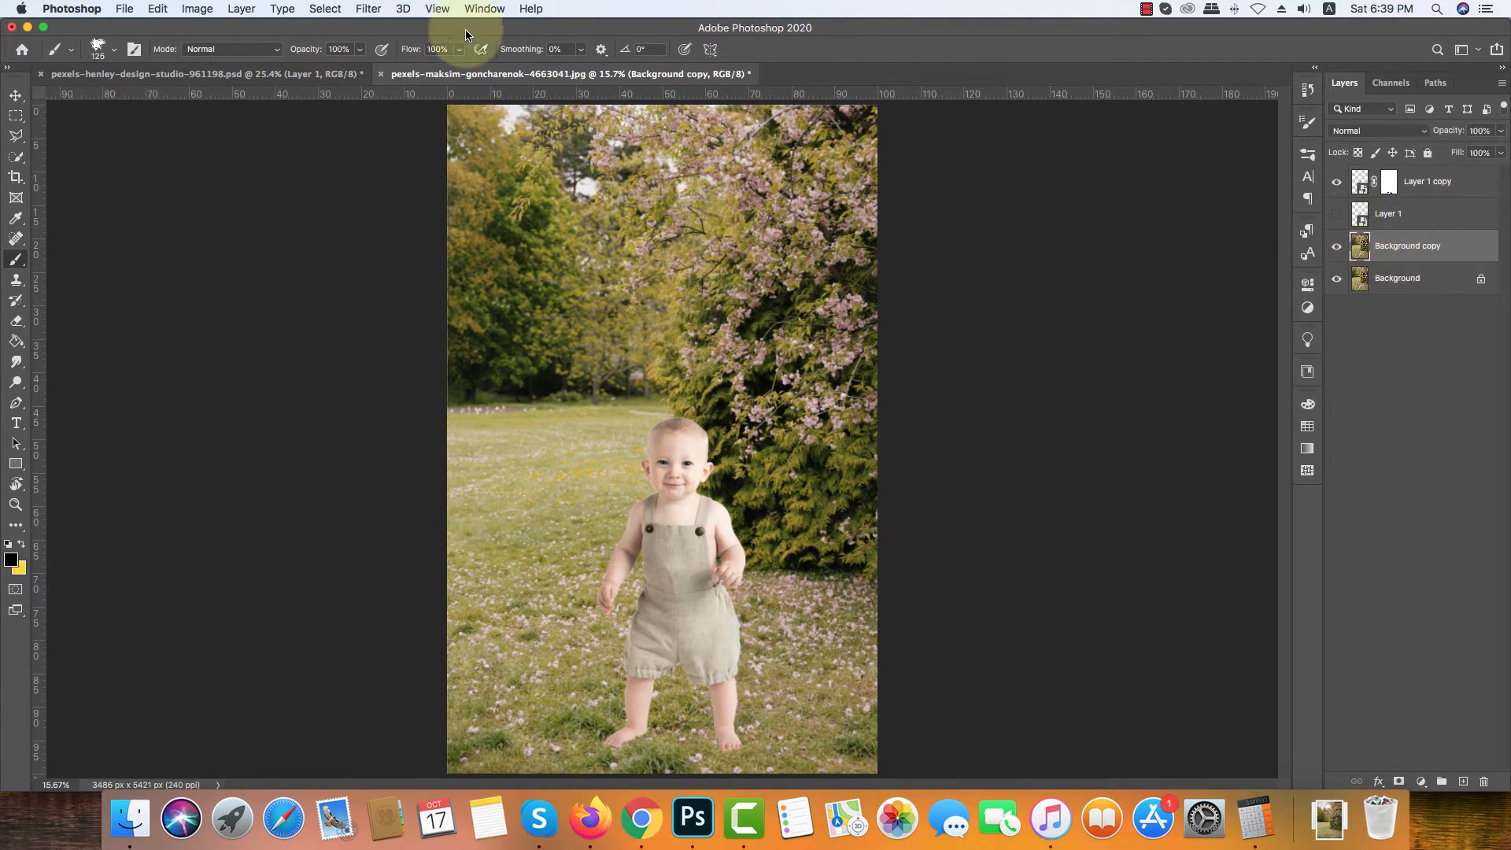
Step: Apply a 74 px Tilt-Shift blur to the Background copy, with the focus centred at the photo's lower edge and a widened blur transition
{"action": "left_click", "coordinate": [369, 10]}
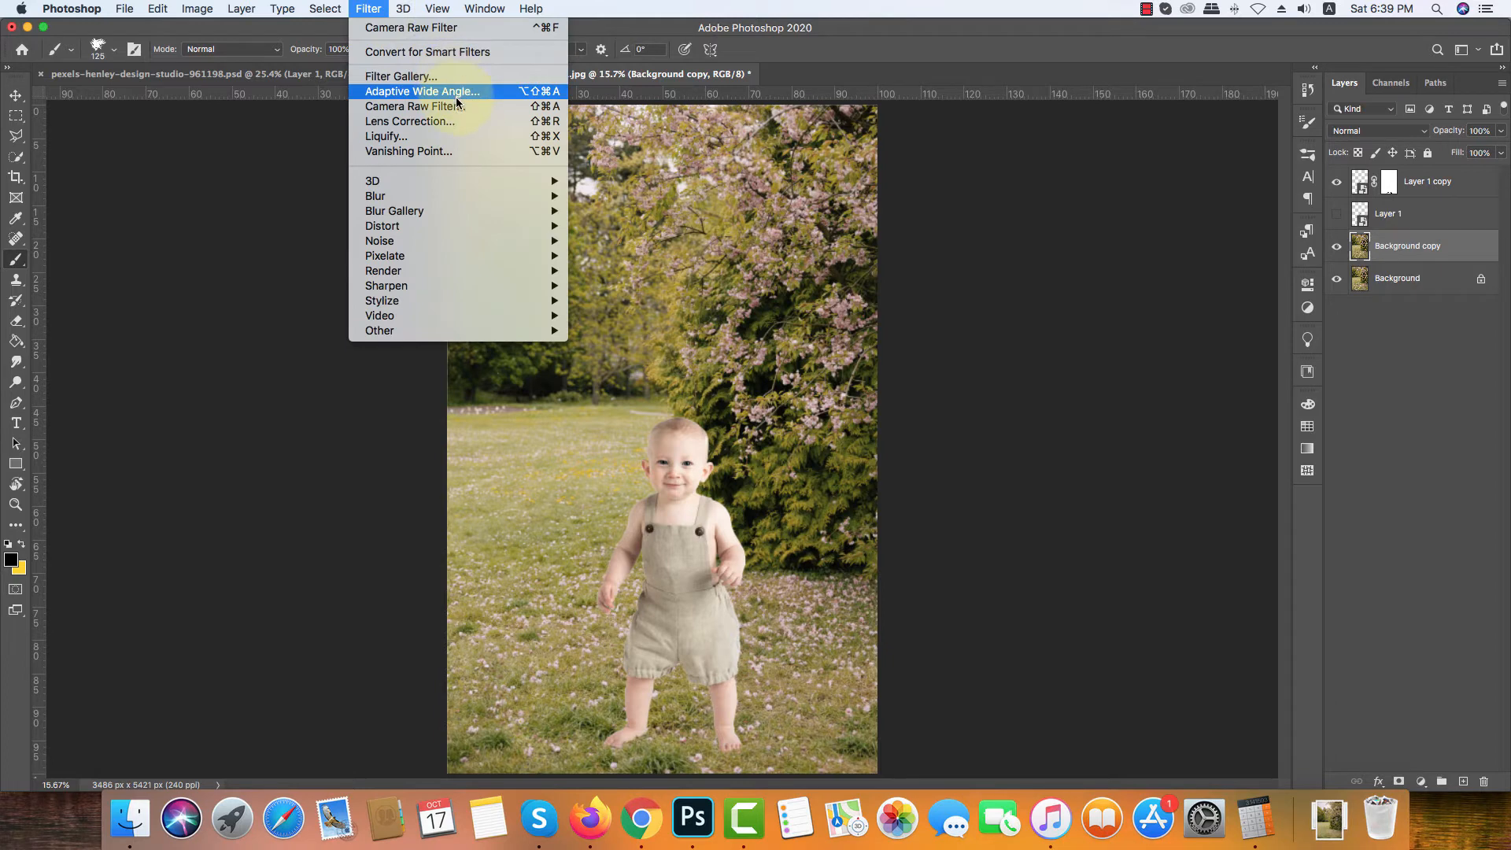
{"action": "mouse_move", "coordinate": [450, 208]}
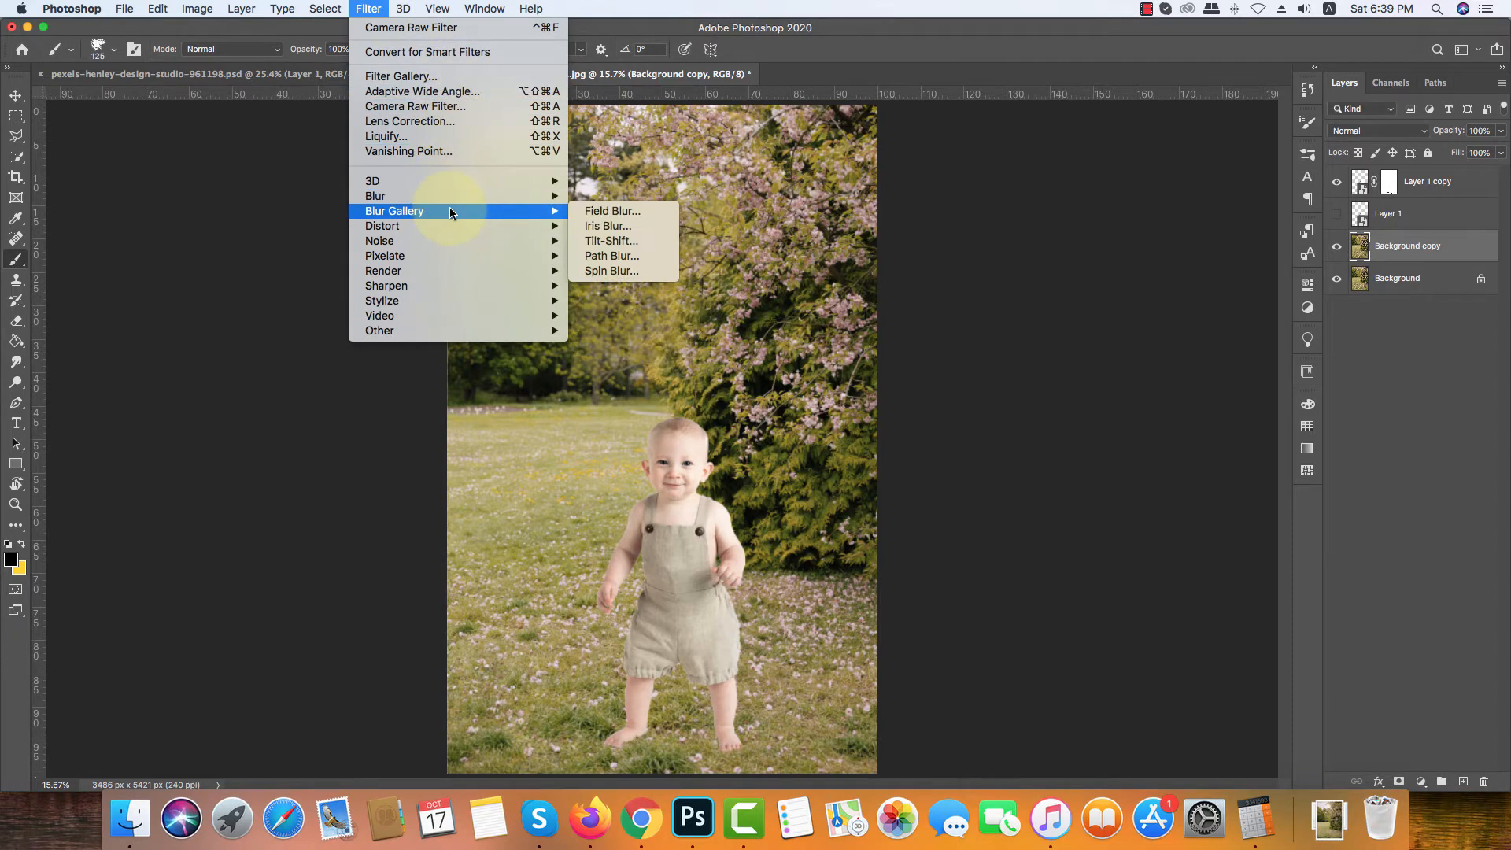
{"action": "left_click", "coordinate": [620, 240]}
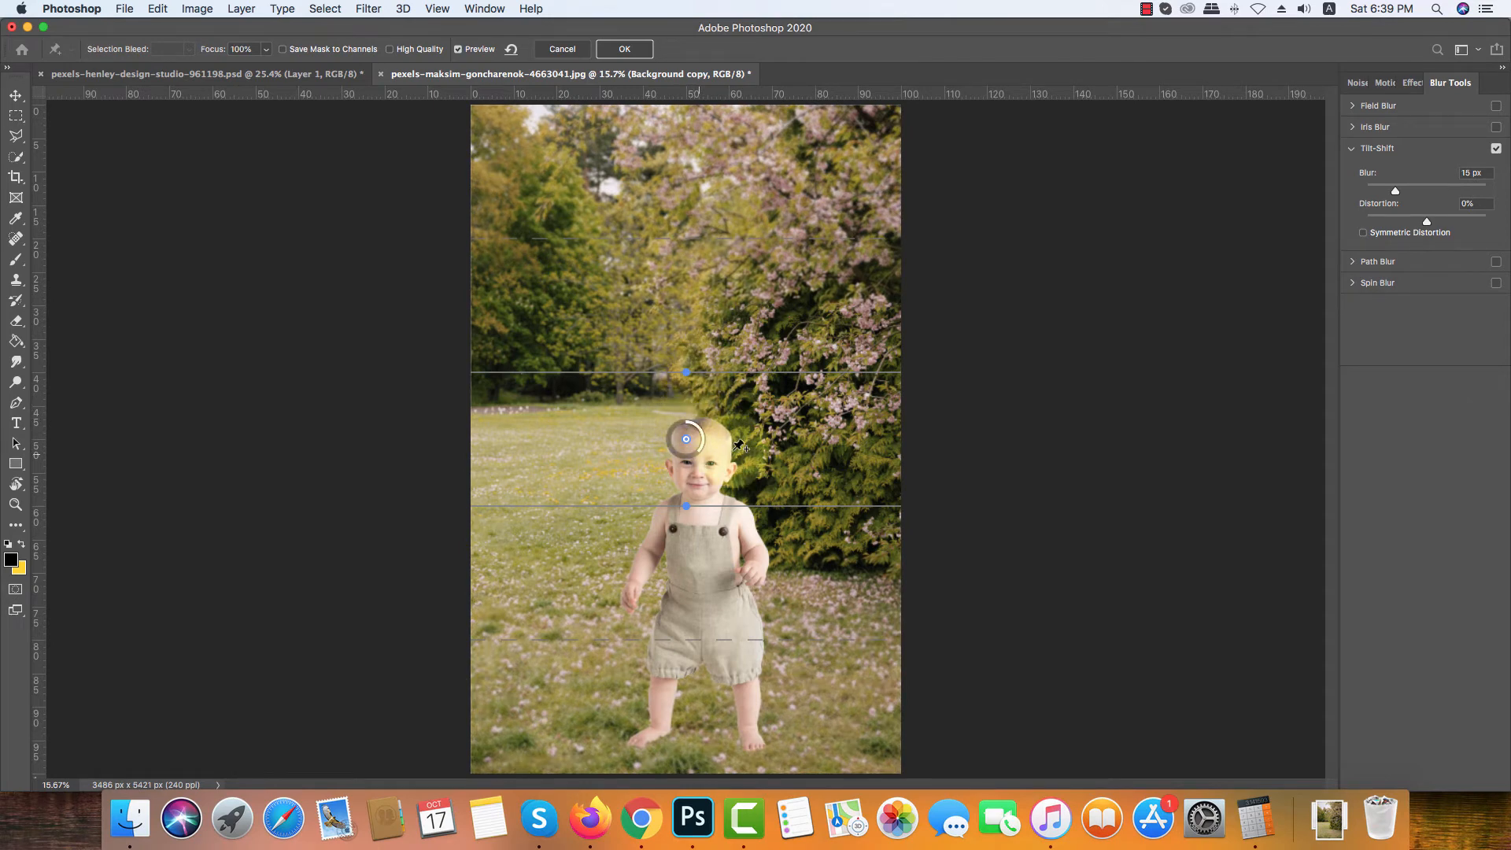
{"action": "left_click_drag", "start_coordinate": [686, 454], "coordinate": [673, 784]}
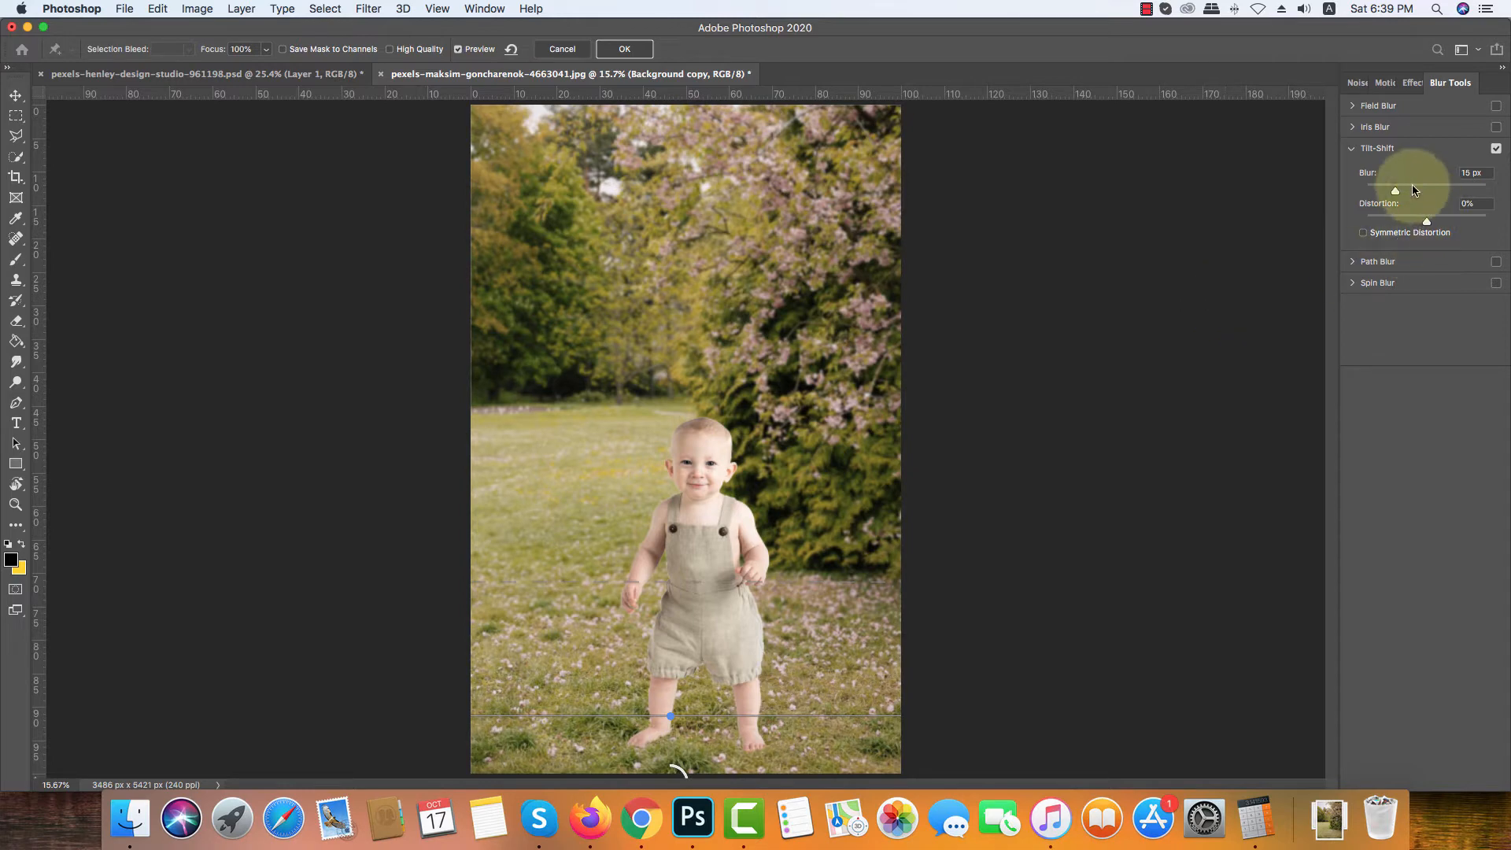
{"action": "left_click_drag", "start_coordinate": [1395, 192], "coordinate": [1415, 196]}
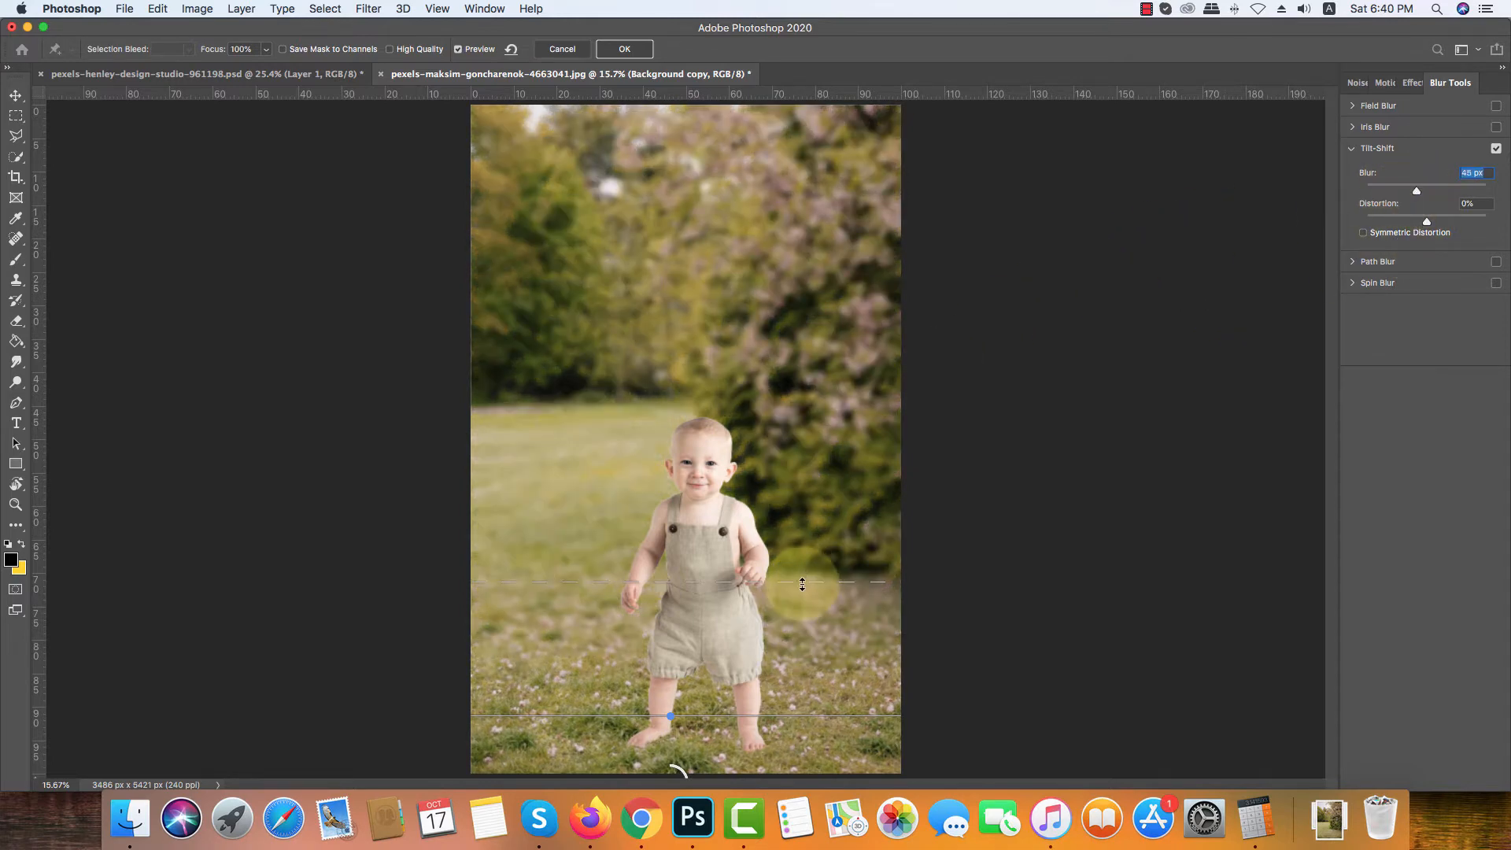
{"action": "left_click_drag", "start_coordinate": [812, 582], "coordinate": [842, 512]}
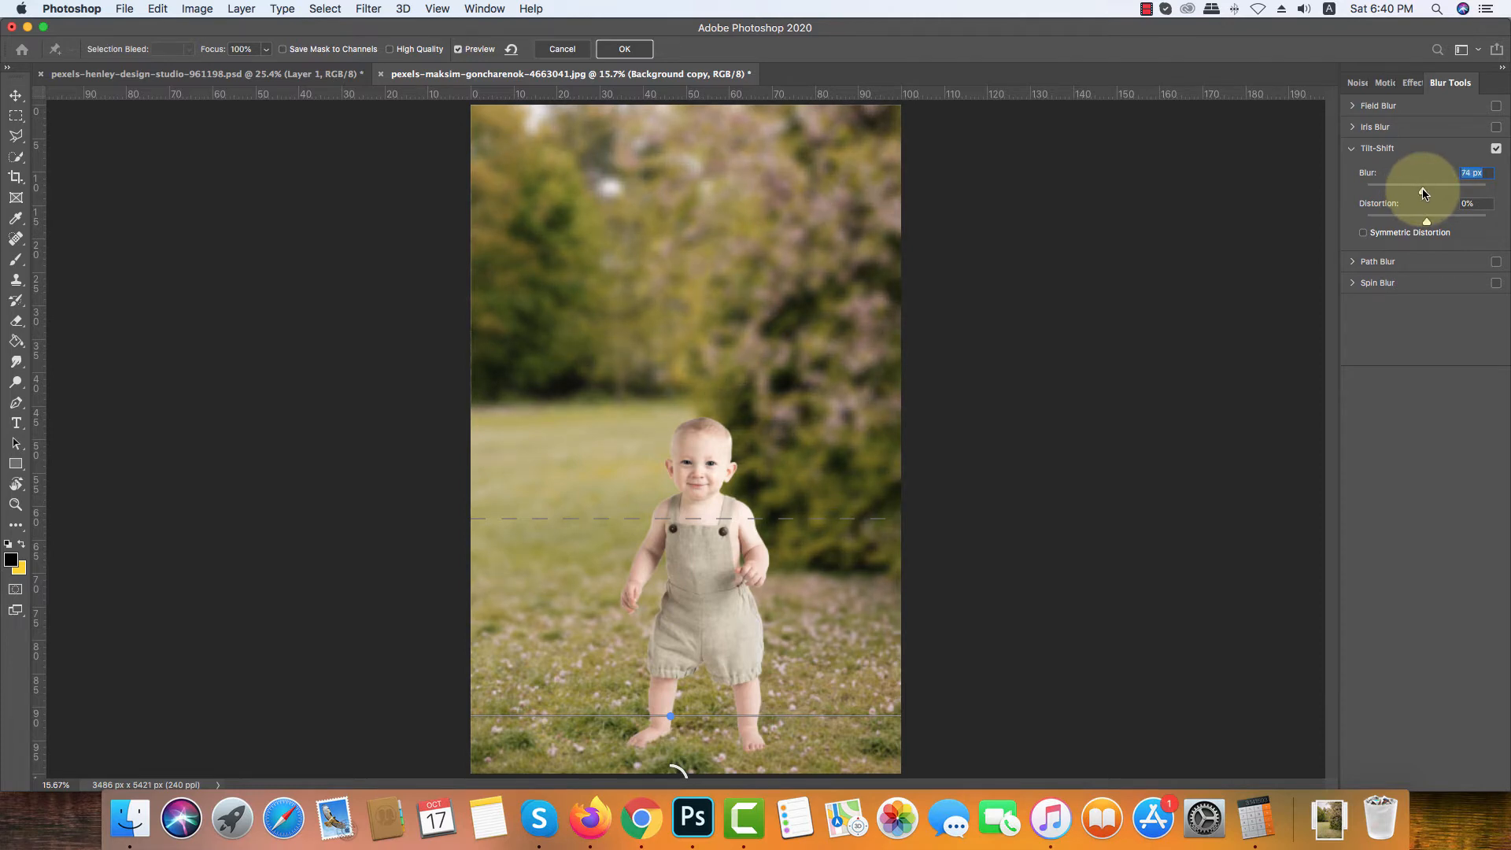
{"action": "left_click", "coordinate": [624, 49]}
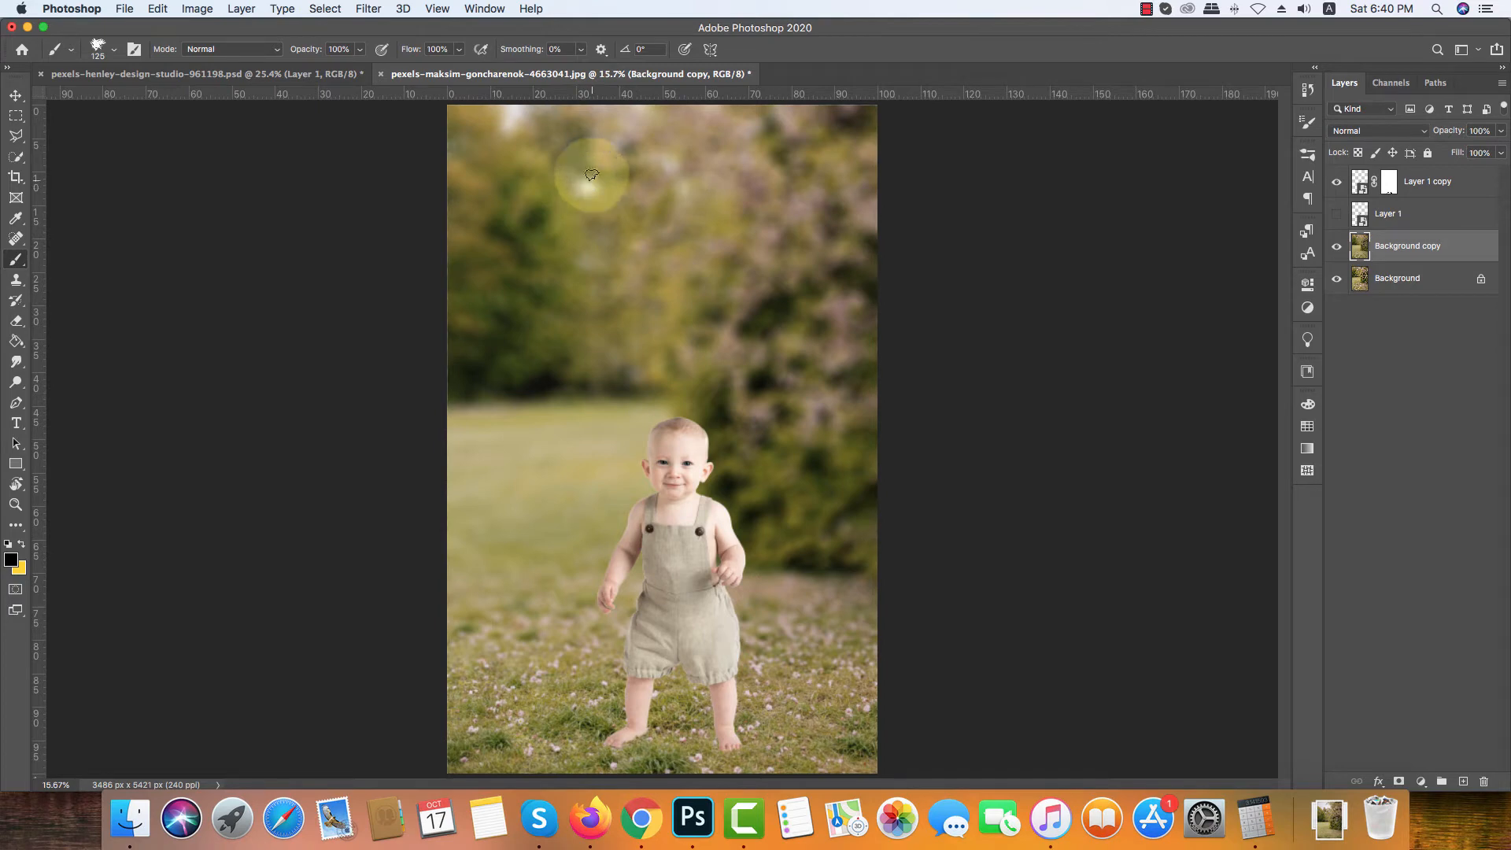
Step: Add a new layer above Layer 1 copy and choose the soft round 30 px brush tip
{"action": "left_click", "coordinate": [1434, 184]}
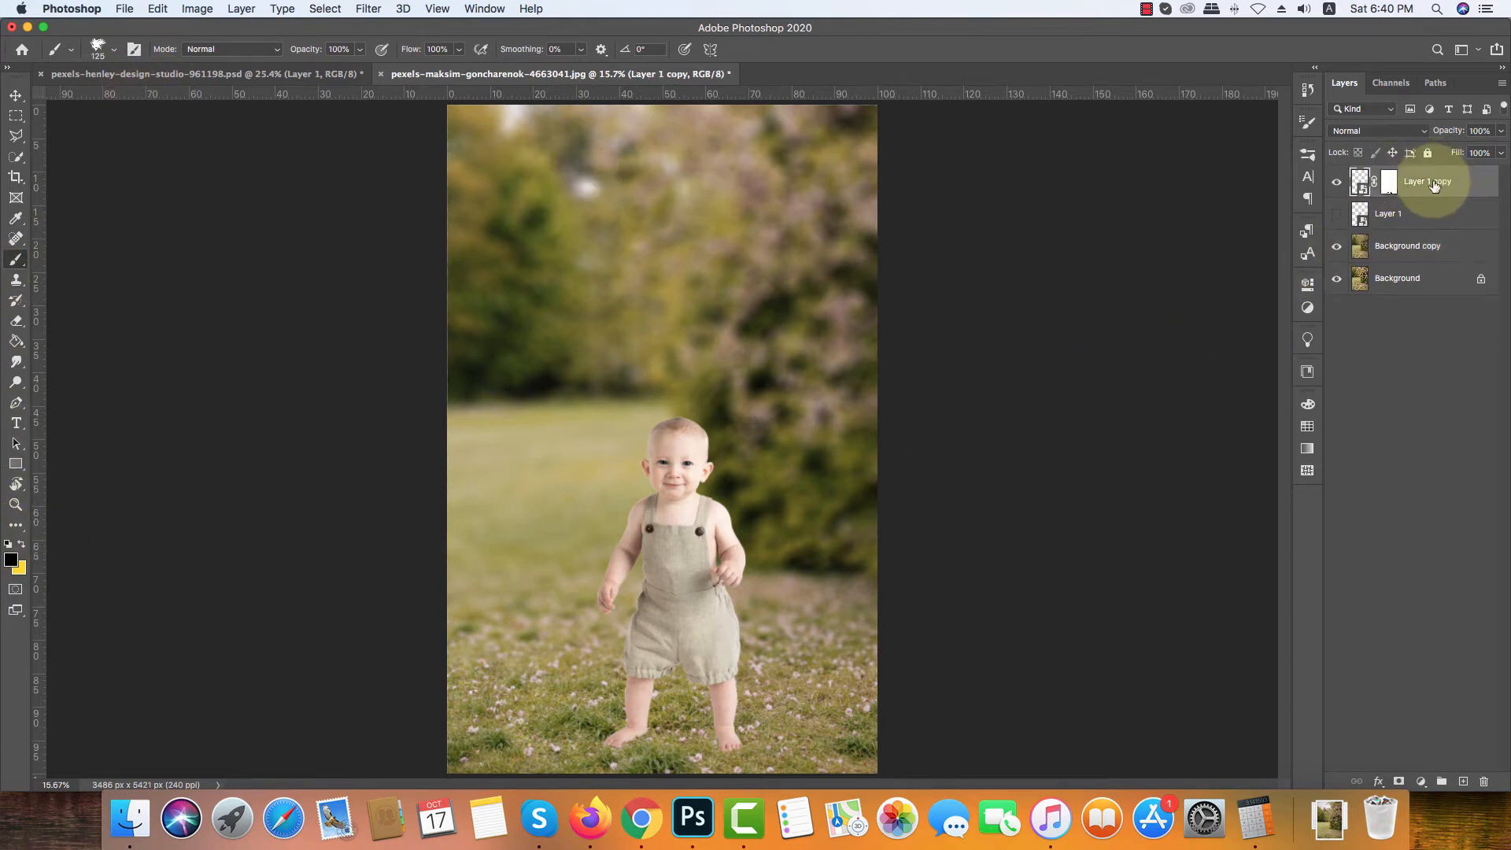
{"action": "left_click", "coordinate": [1463, 781]}
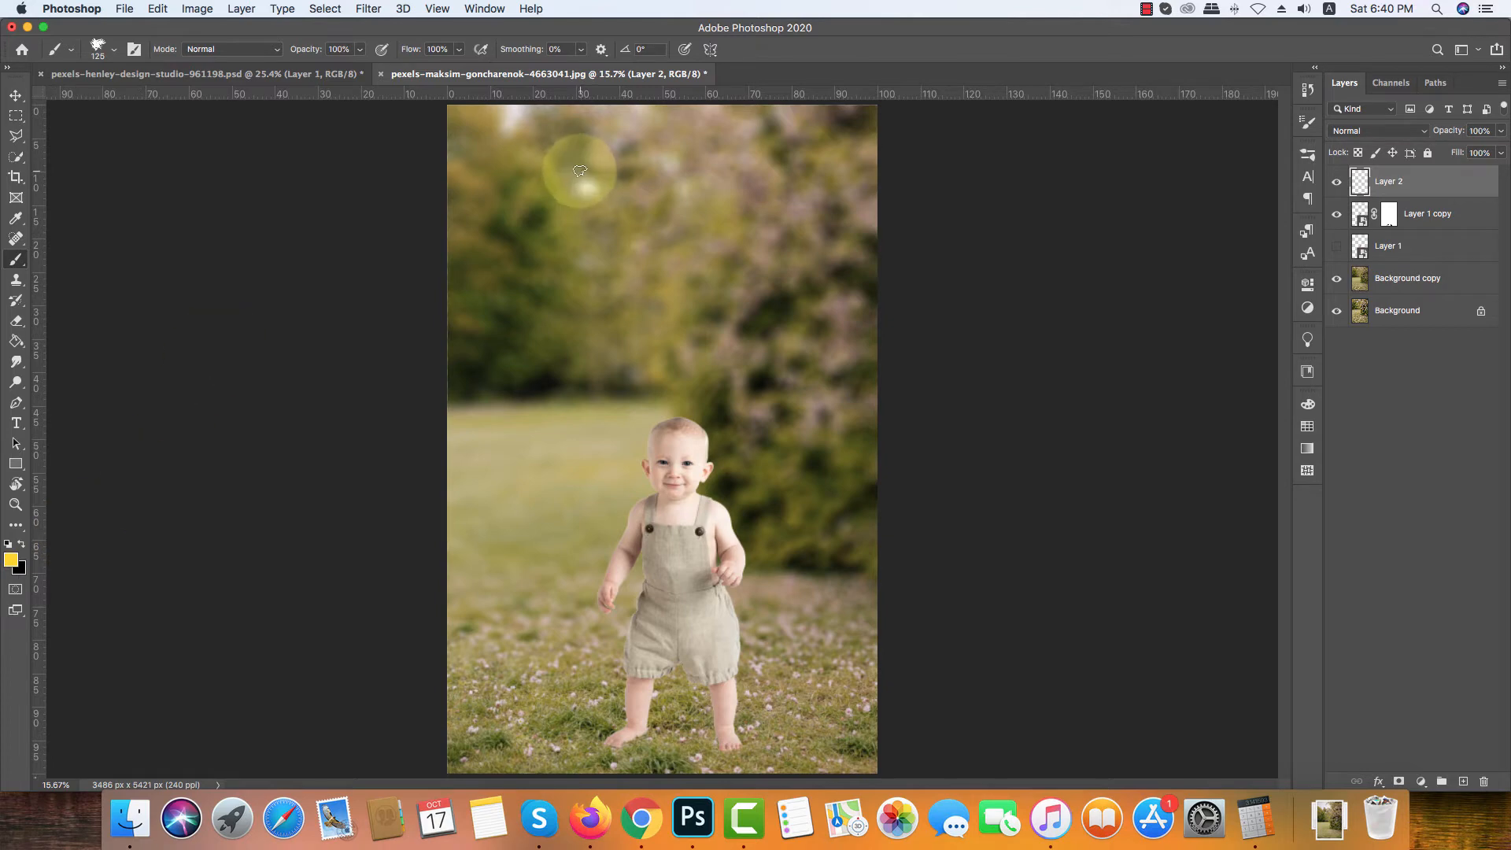
{"action": "left_click", "coordinate": [134, 49]}
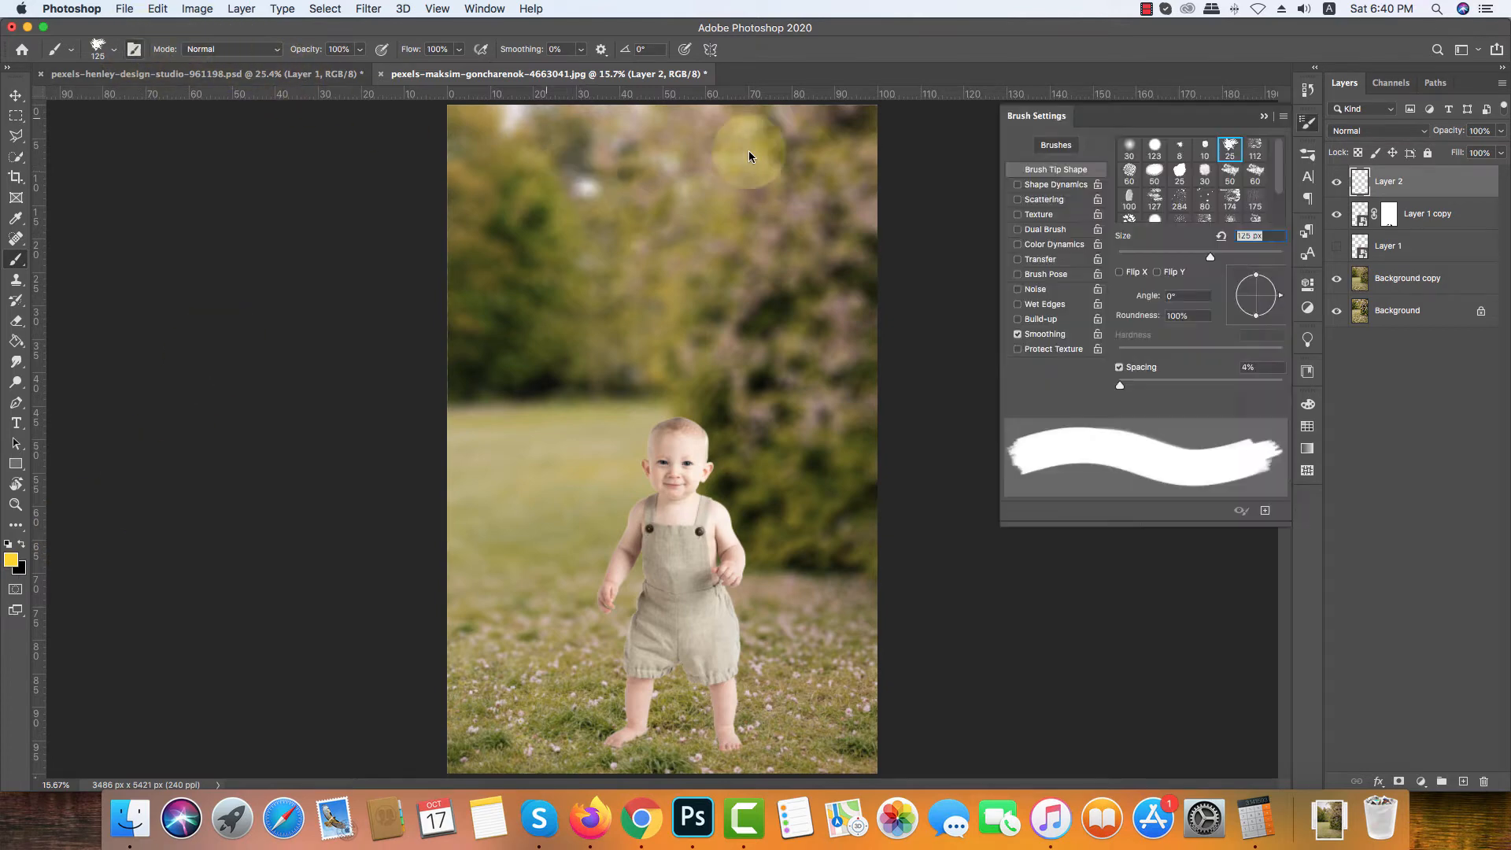
{"action": "left_click", "coordinate": [1135, 151]}
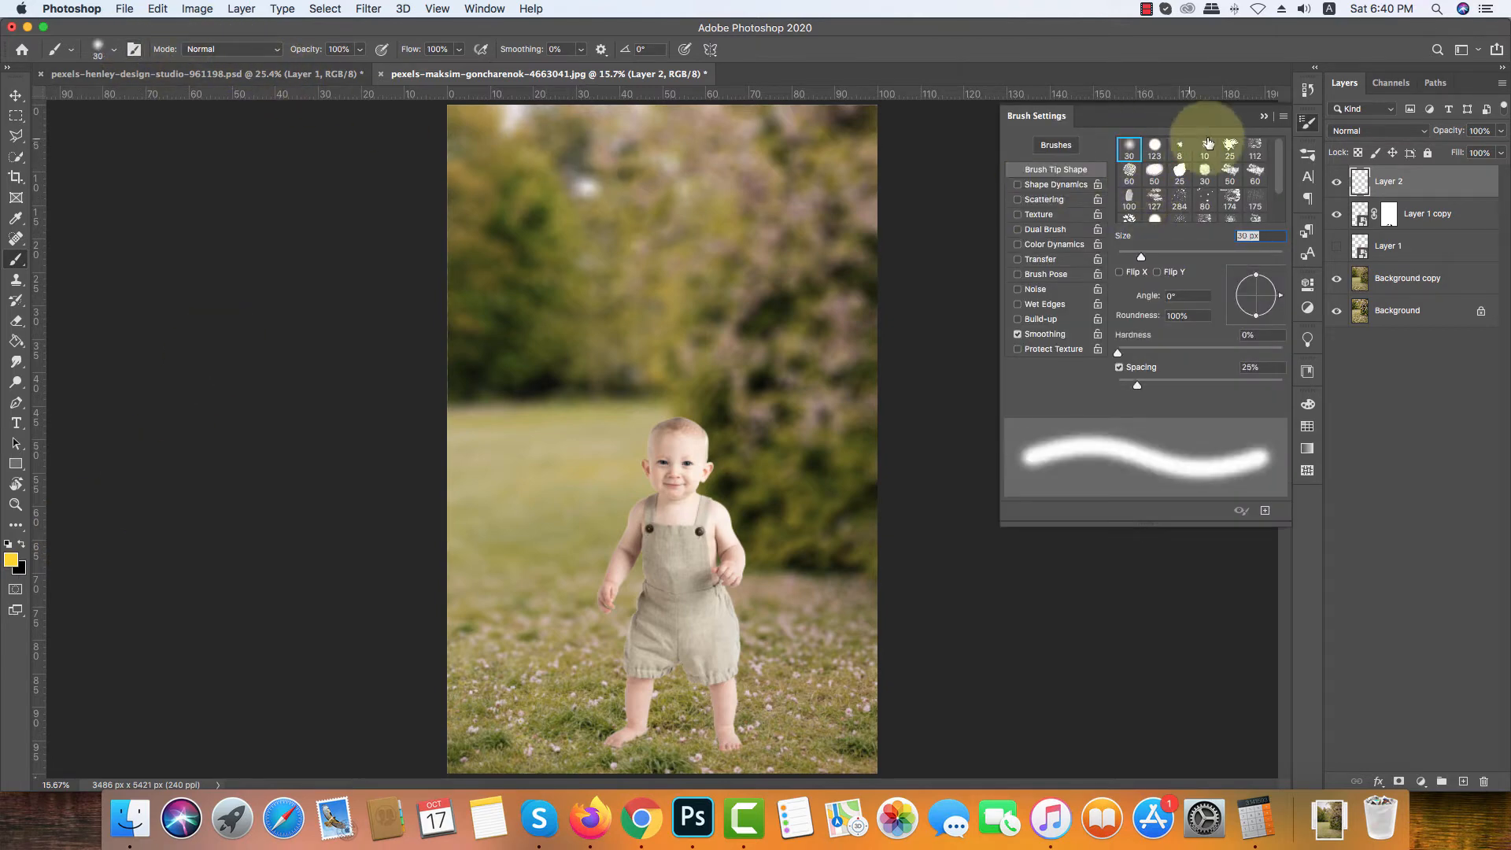
{"action": "left_click", "coordinate": [1264, 117]}
Step: Enlarge the soft brush to 1300 px and paint a single yellow glow over the trees in the photo's upper left
{"action": "key", "text": "bracketright"}
{"action": "key", "text": "bracketright"}
{"action": "key", "text": "bracketright"}
{"action": "key", "text": "bracketright"}
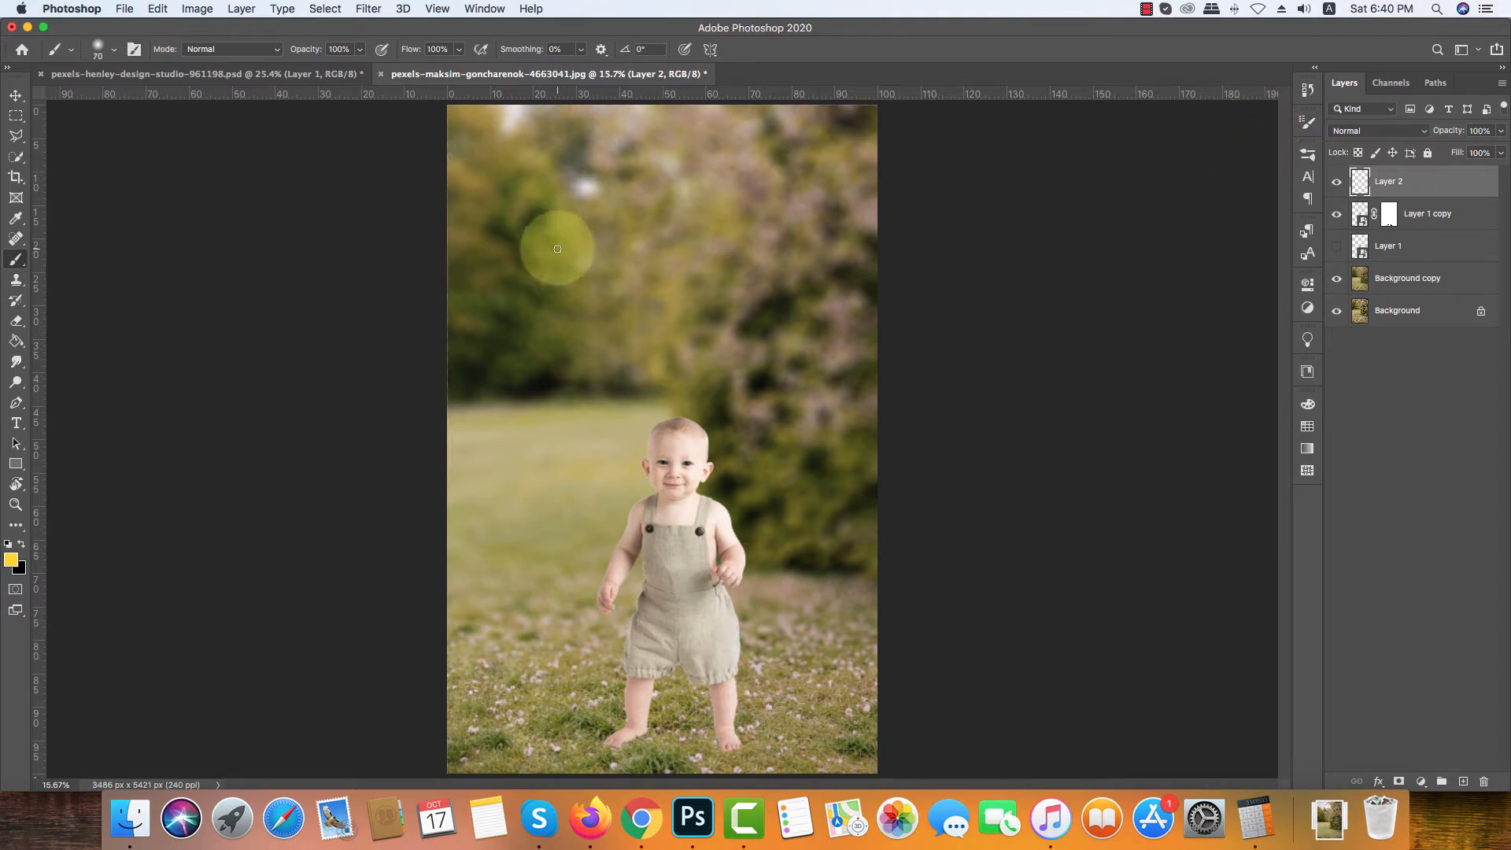
{"action": "key", "text": "bracketright"}
{"action": "key", "text": "bracketright"}
{"action": "key", "text": "bracketright"}
{"action": "key", "text": "bracketright"}
{"action": "key", "text": "bracketright"}
{"action": "key", "text": "bracketright"}
{"action": "key", "text": "bracketright"}
{"action": "key", "text": "bracketright"}
{"action": "key", "text": "bracketright"}
{"action": "key", "text": "bracketright"}
{"action": "key", "text": "bracketright"}
{"action": "key", "text": "bracketright"}
{"action": "key", "text": "bracketright"}
{"action": "key", "text": "bracketright"}
{"action": "key", "text": "bracketright"}
{"action": "key", "text": "bracketright"}
{"action": "key", "text": "bracketright"}
{"action": "key", "text": "bracketright"}
{"action": "key", "text": "bracketright"}
{"action": "left_click", "coordinate": [555, 249]}
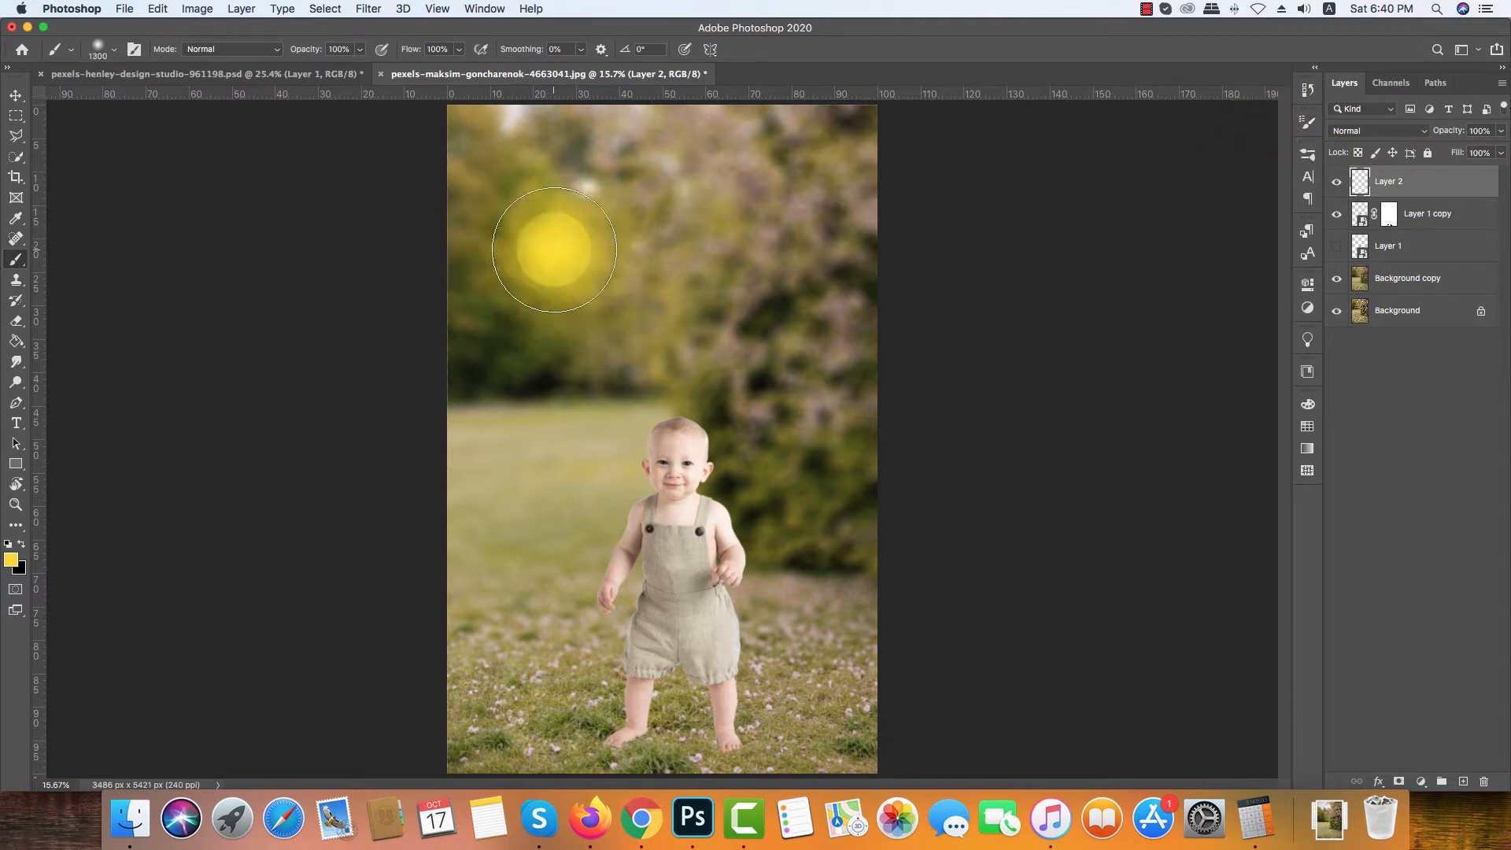
Step: Scale the yellow glow on Layer 2 to about 293% and move it to the photo's upper-left corner
{"action": "key", "text": "super+t"}
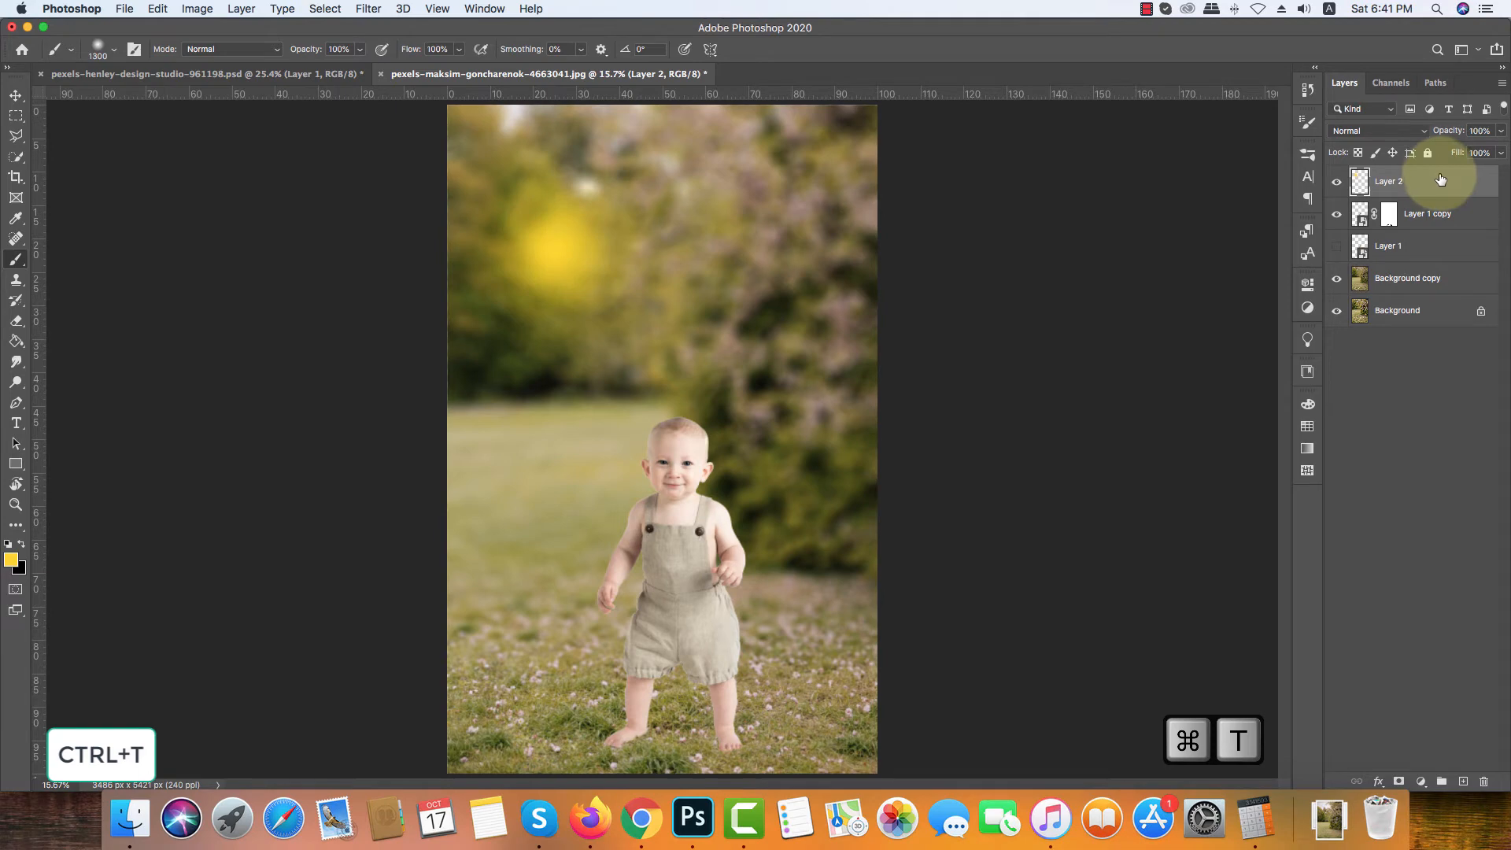
{"action": "scroll", "coordinate": [738, 300], "scroll_direction": "down", "scroll_amount": 4}
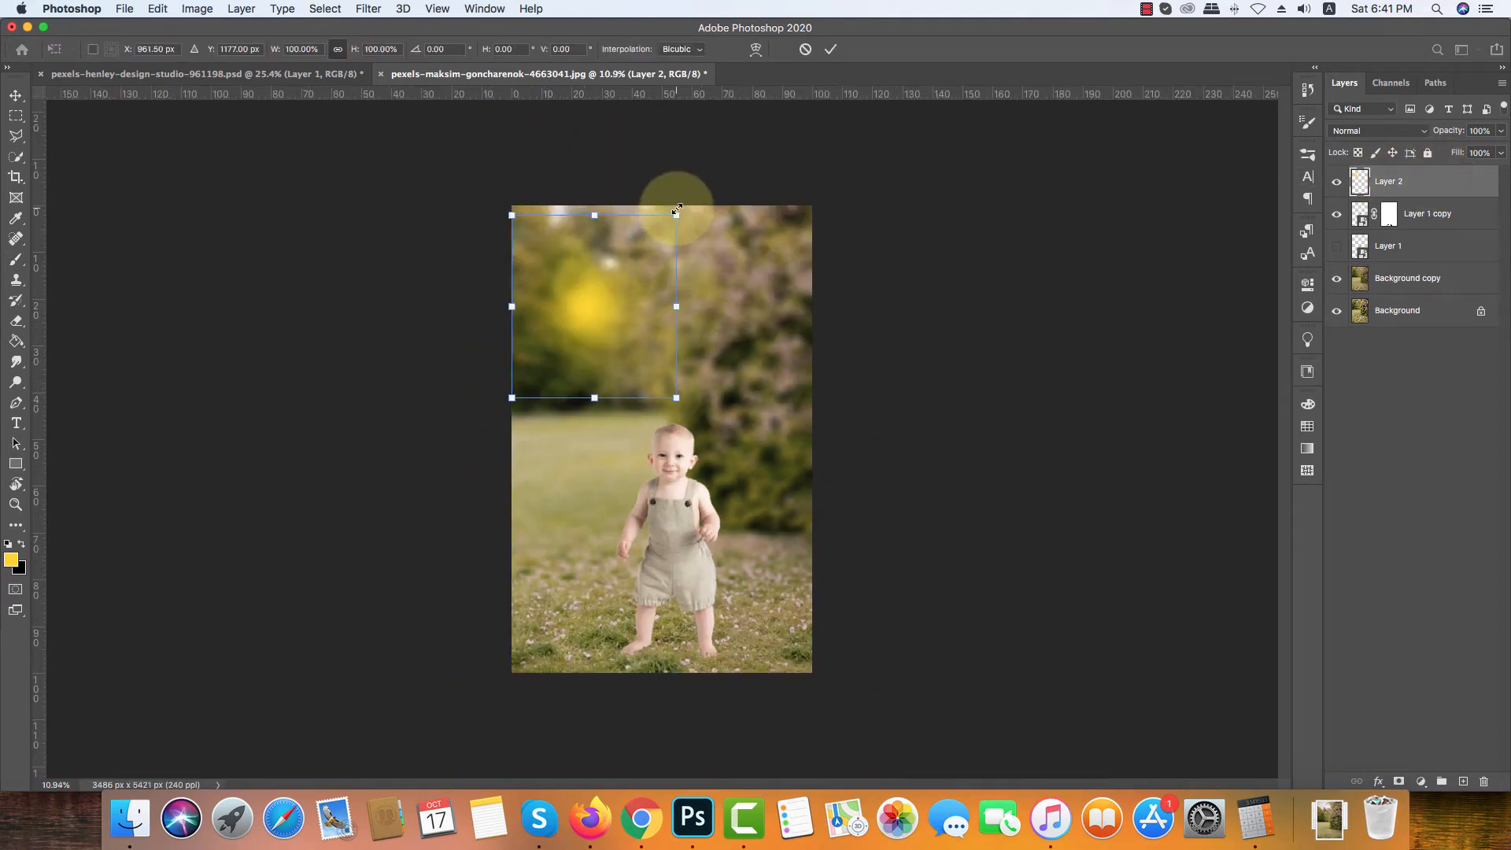
{"action": "left_click_drag", "start_coordinate": [676, 210], "coordinate": [968, 142]}
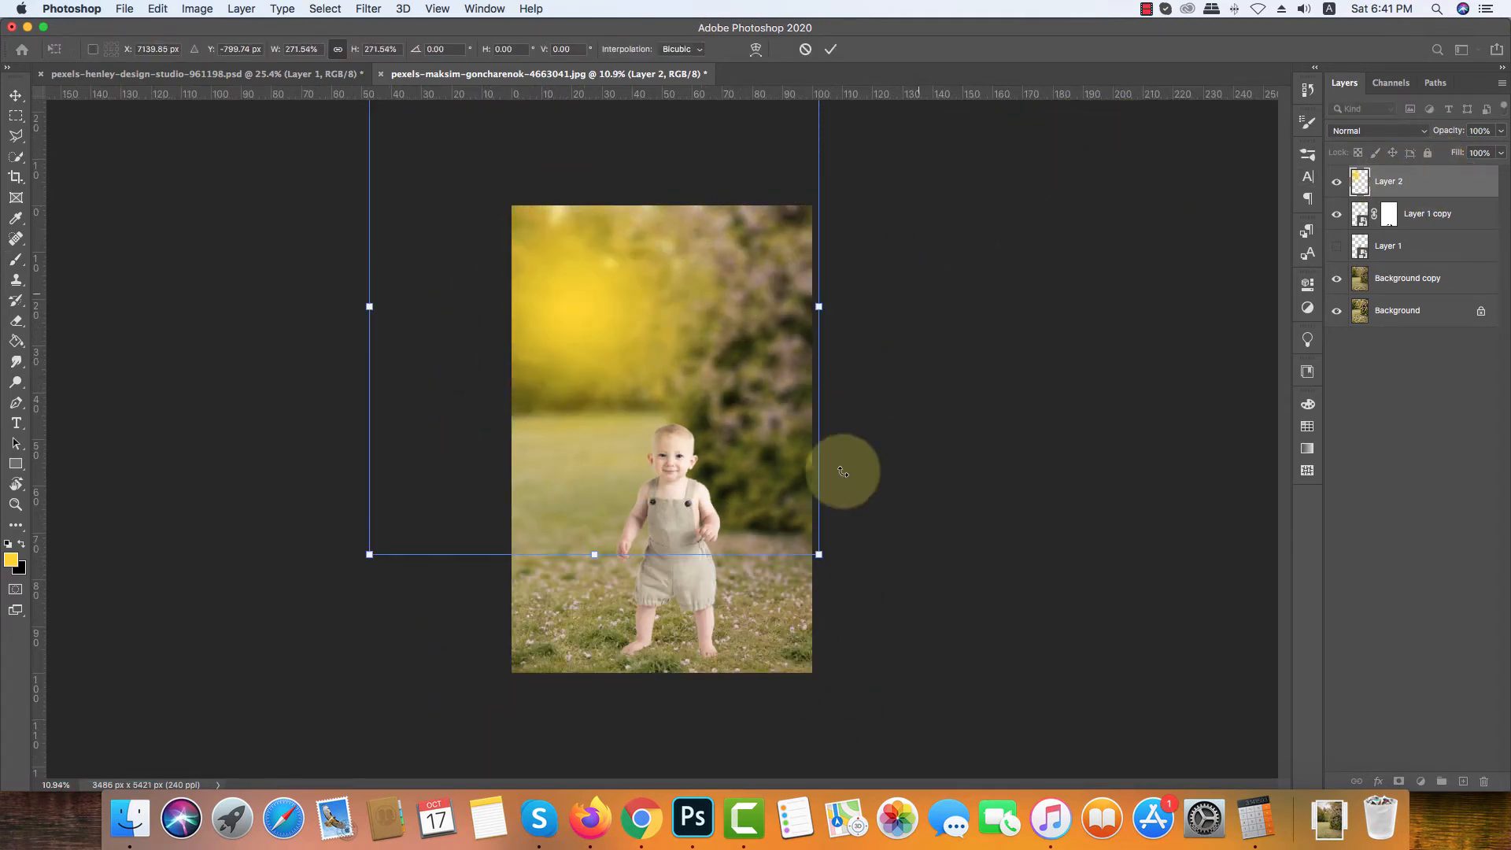
{"action": "left_click_drag", "start_coordinate": [818, 553], "coordinate": [973, 657]}
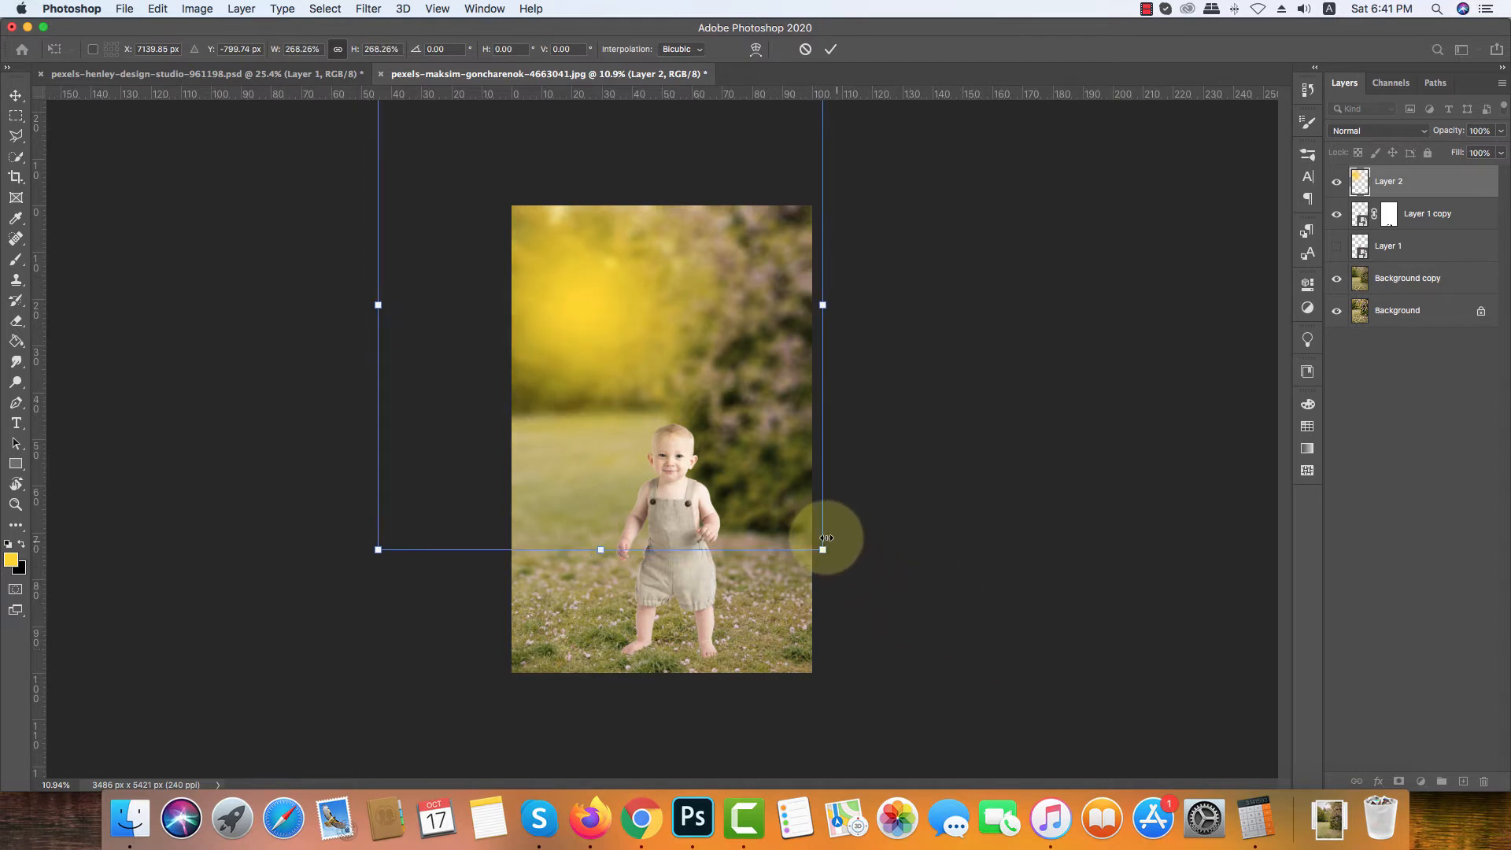
{"action": "left_click_drag", "start_coordinate": [826, 538], "coordinate": [904, 654]}
{"action": "left_click_drag", "start_coordinate": [698, 314], "coordinate": [658, 213]}
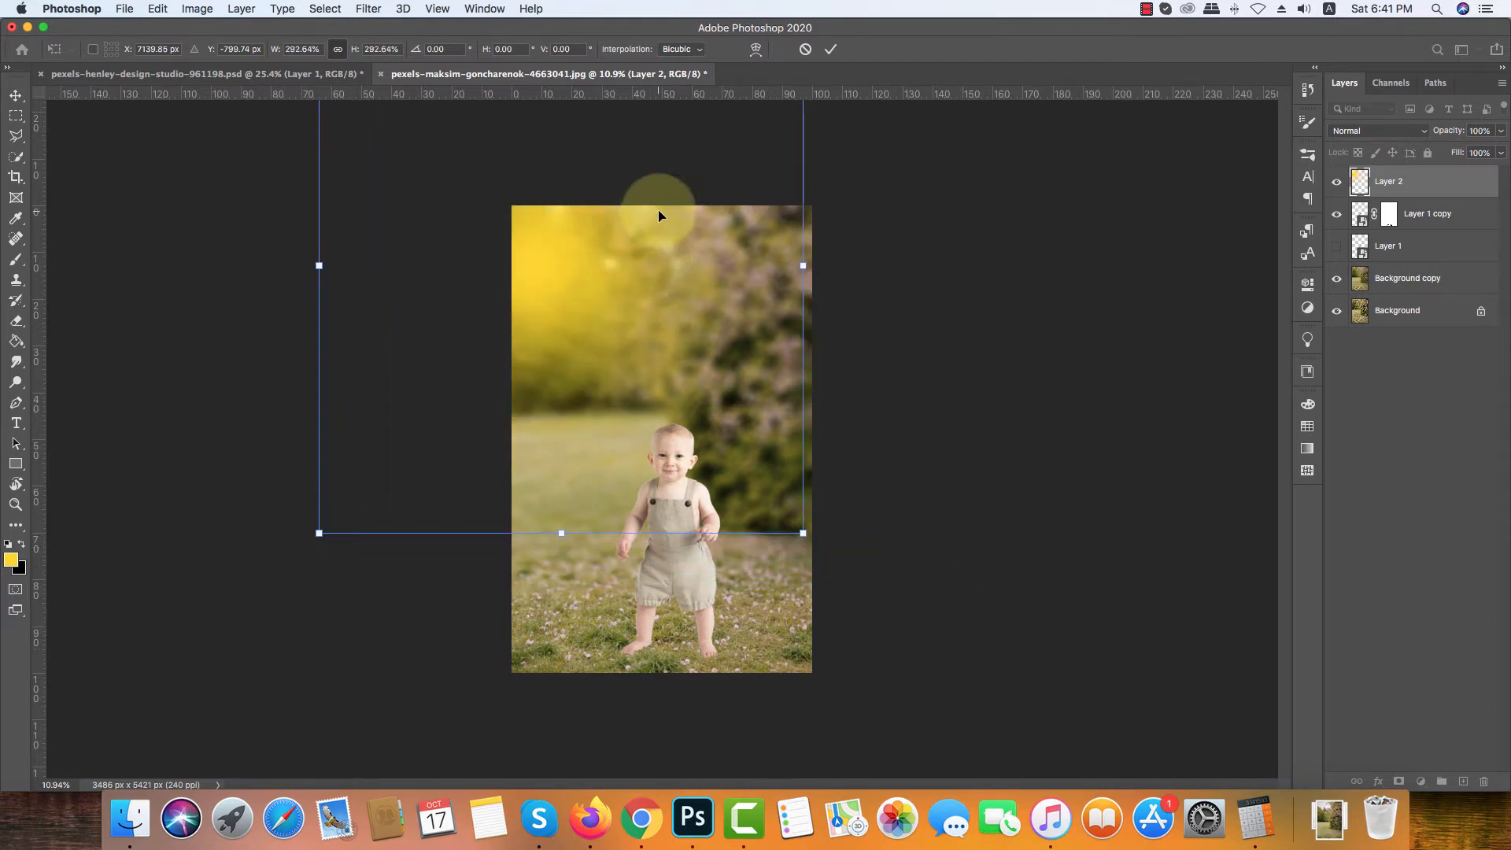
{"action": "mouse_move", "coordinate": [664, 254]}
{"action": "left_mouse_down"}
{"action": "mouse_move", "coordinate": [701, 253]}
{"action": "mouse_move", "coordinate": [672, 244]}
{"action": "left_mouse_up"}
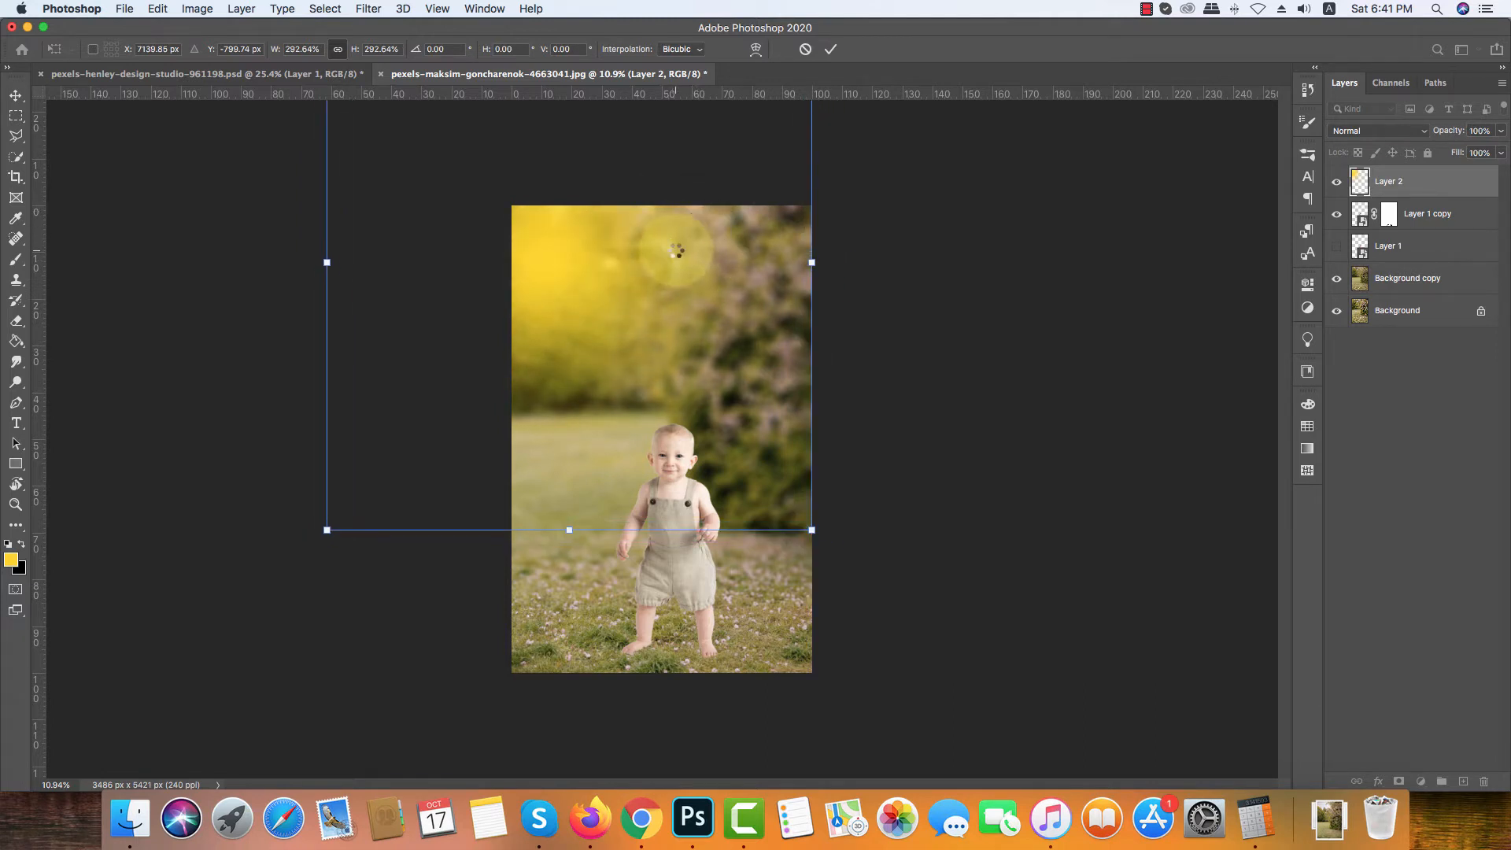
{"action": "key", "text": "Return"}
Step: Set the blend mode of the yellow glow layer to Screen
{"action": "left_click", "coordinate": [1377, 131]}
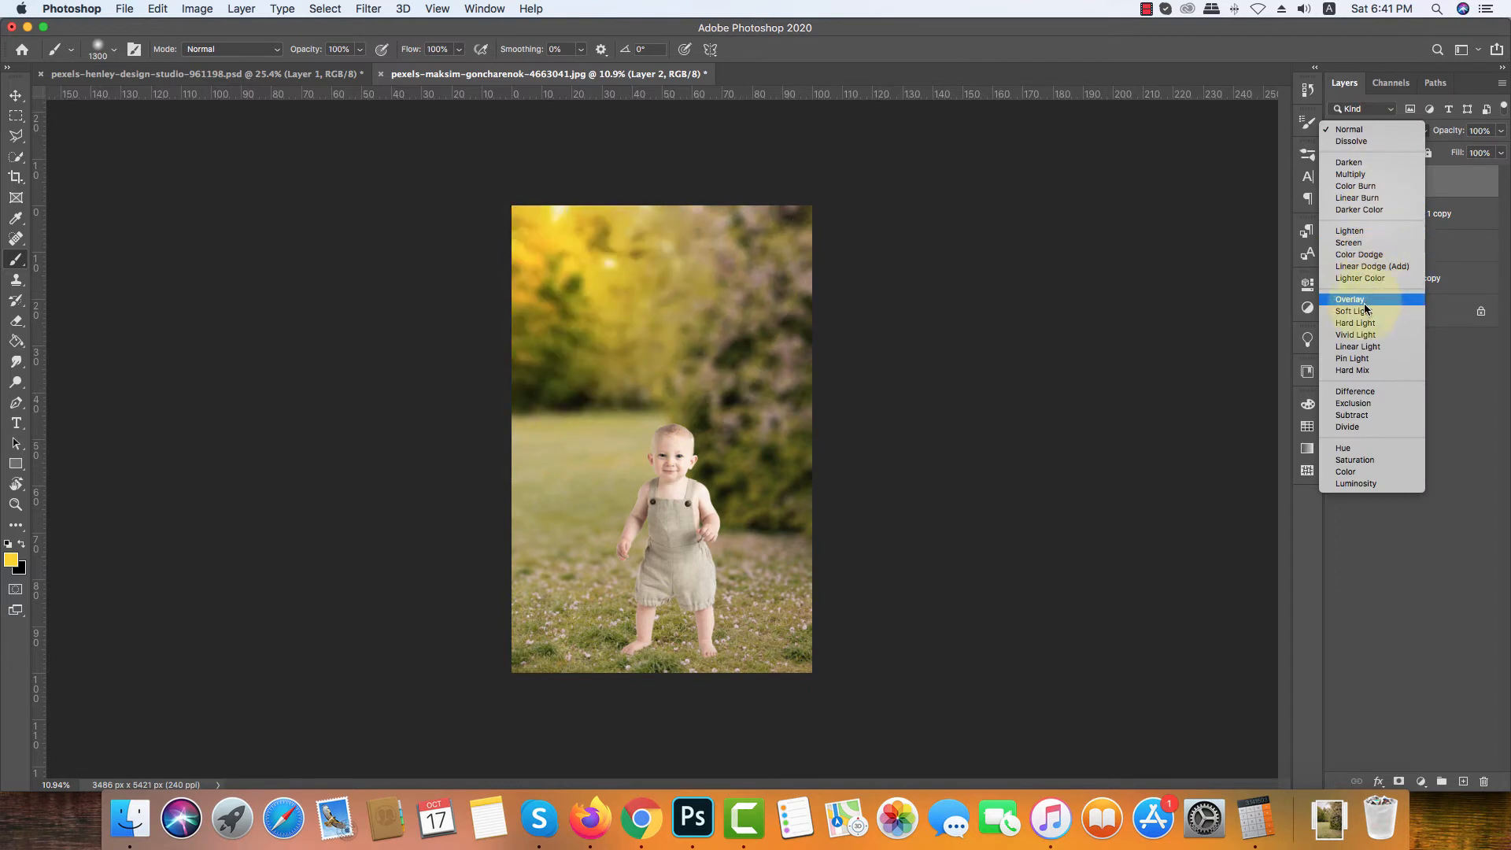
{"action": "left_click", "coordinate": [1354, 238]}
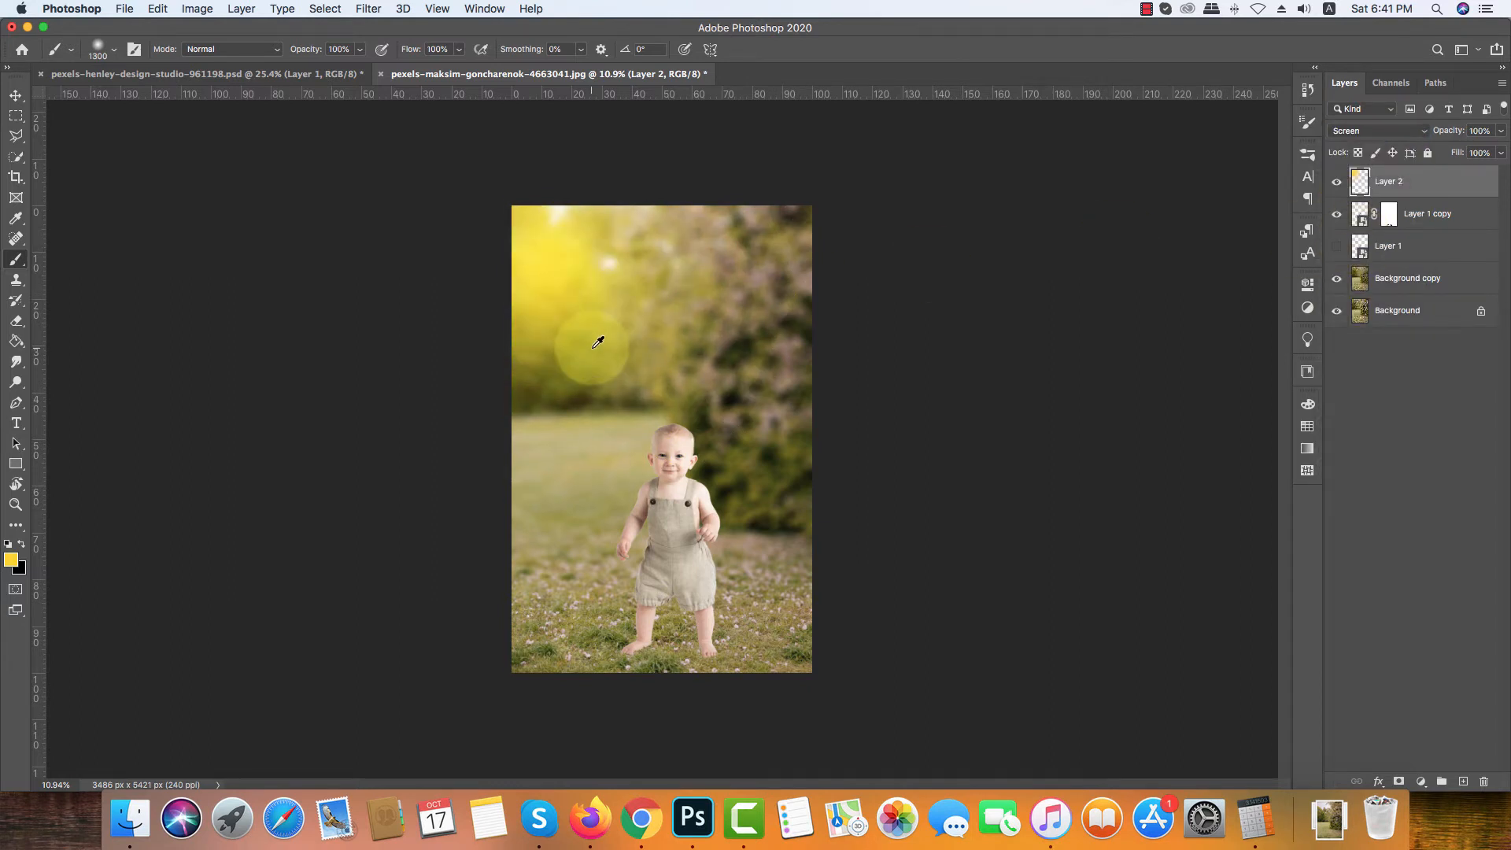
{"action": "scroll", "coordinate": [598, 342], "scroll_direction": "up", "scroll_amount": 2}
{"action": "scroll", "coordinate": [593, 348], "scroll_direction": "up", "scroll_amount": 2}
{"action": "scroll", "coordinate": [592, 348], "scroll_direction": "down", "scroll_amount": 2}
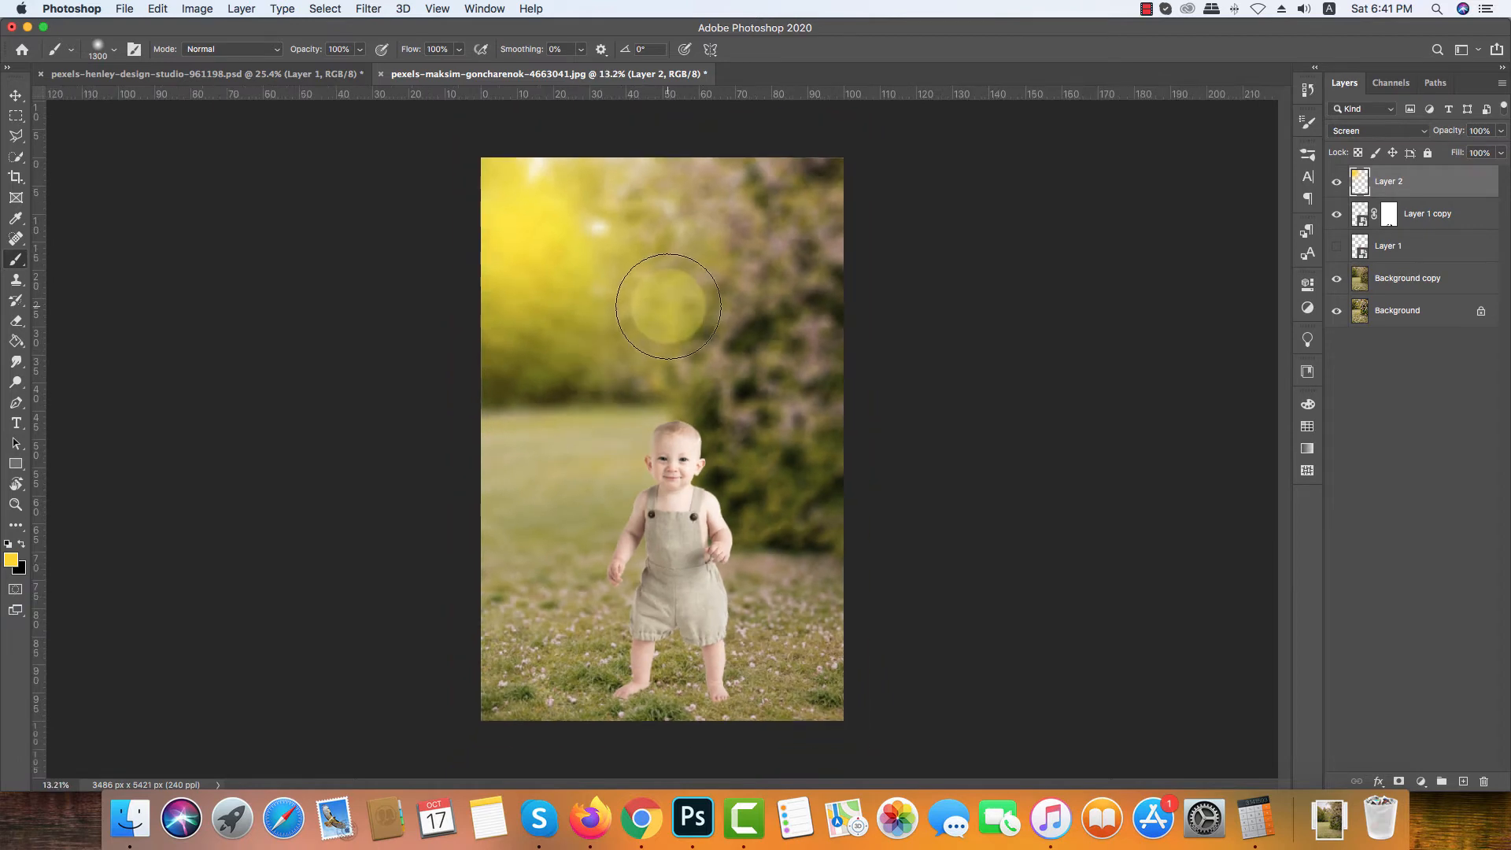
Step: Add a new layer above Layer 2 and fill it with black using the Paint Bucket
{"action": "left_click", "coordinate": [1462, 783]}
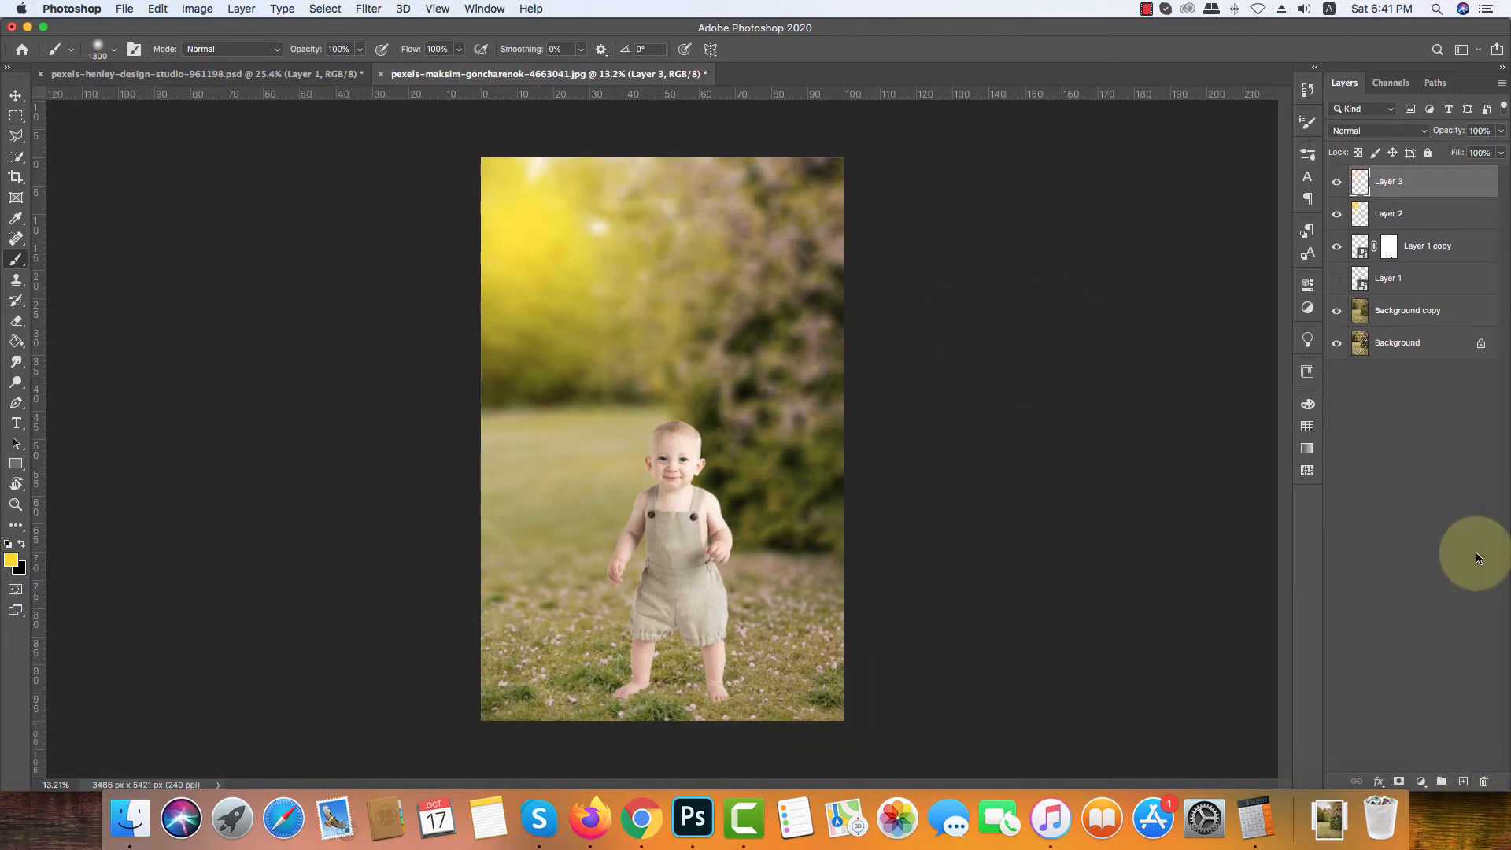
{"action": "key", "text": "v"}
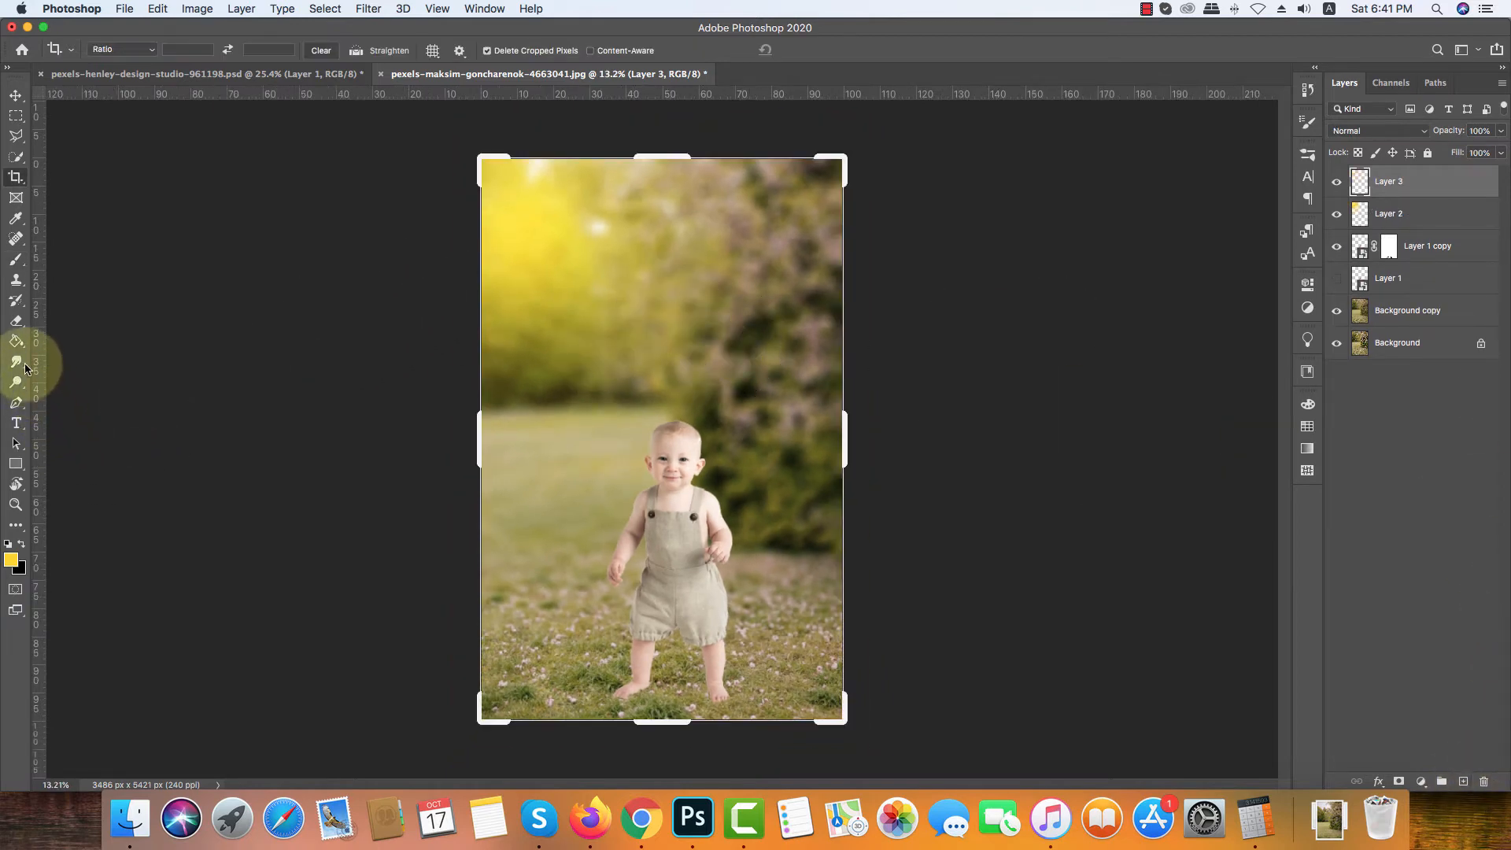
{"action": "left_click", "coordinate": [15, 342]}
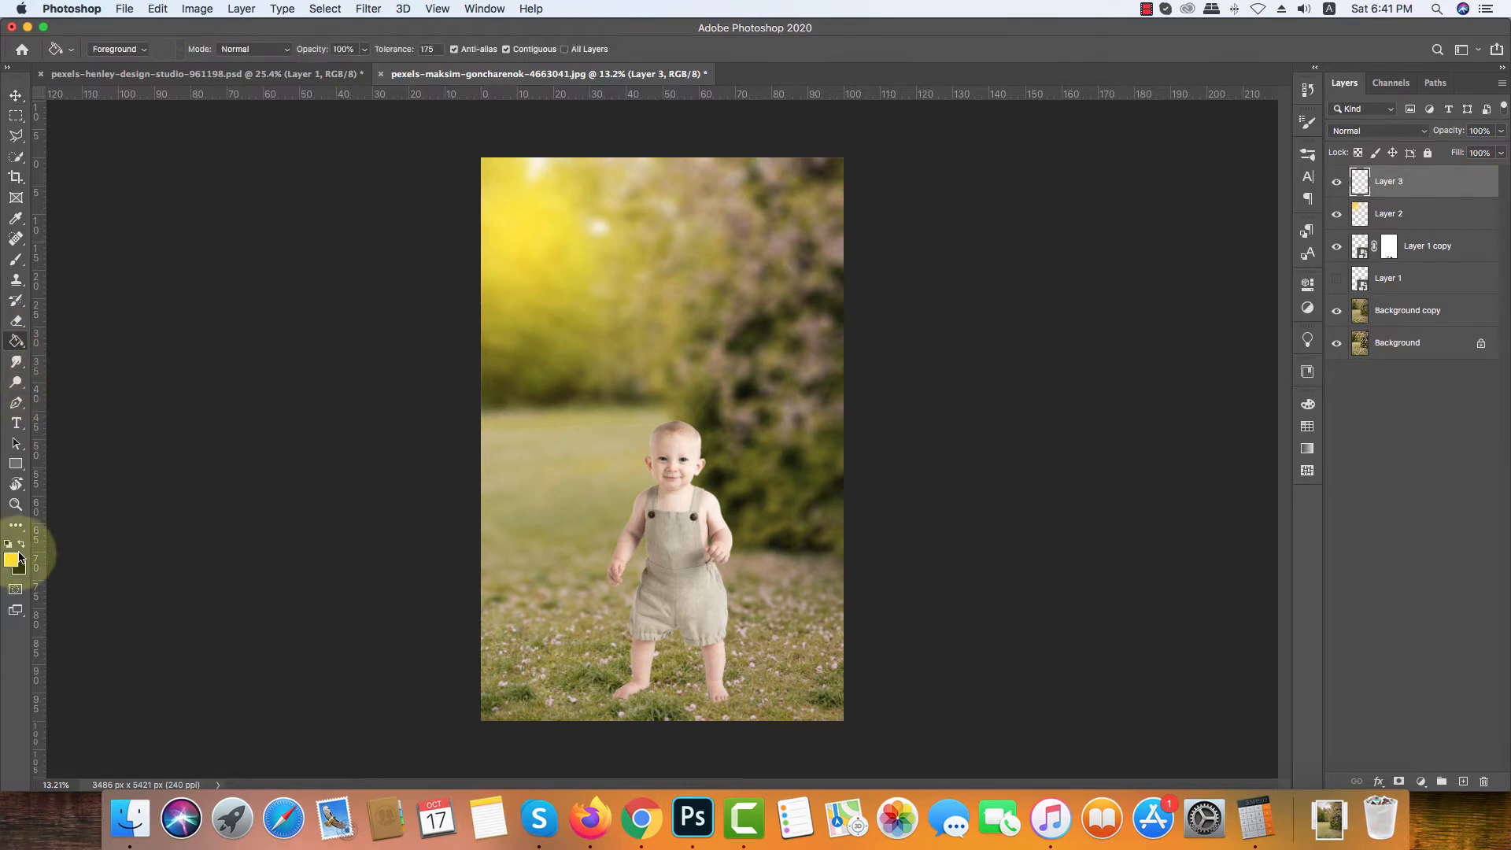
{"action": "left_click", "coordinate": [610, 340]}
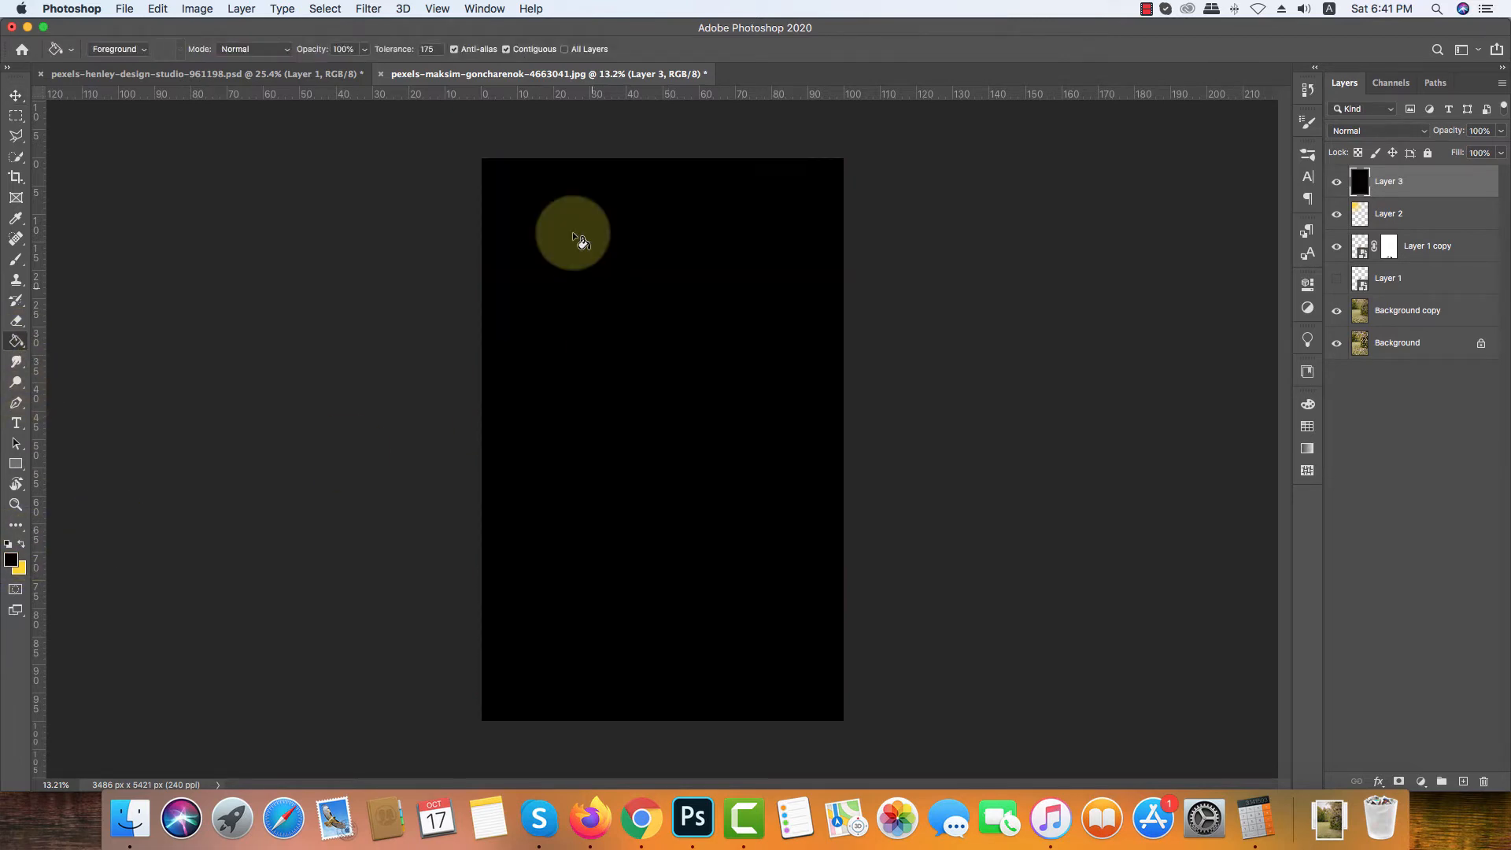
Step: Render a 50-300mm Zoom lens flare at 100% brightness on the black layer and set its blend mode to Screen
{"action": "left_click", "coordinate": [368, 9]}
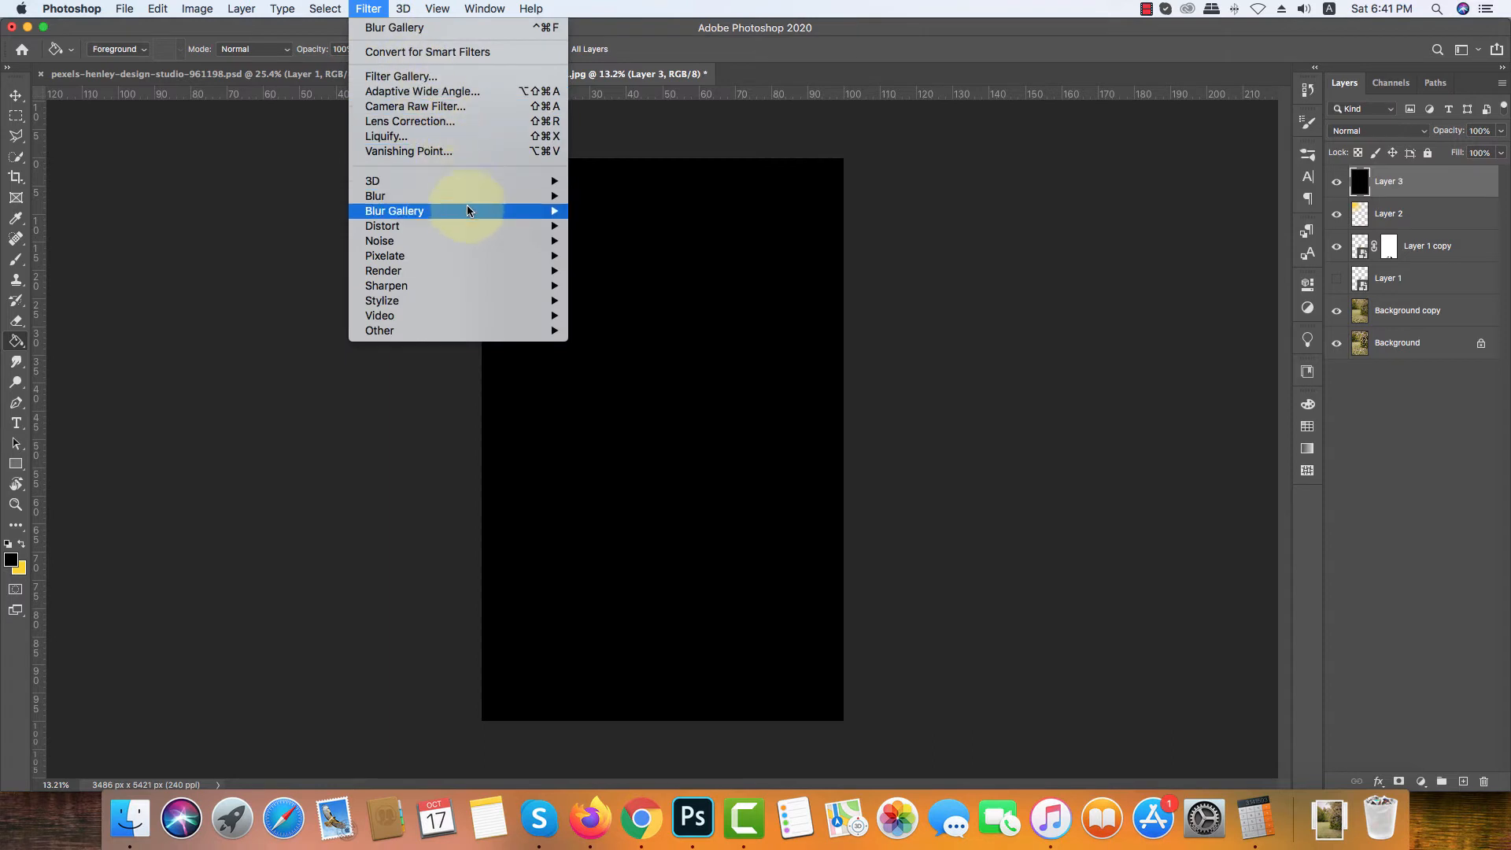
{"action": "mouse_move", "coordinate": [478, 271]}
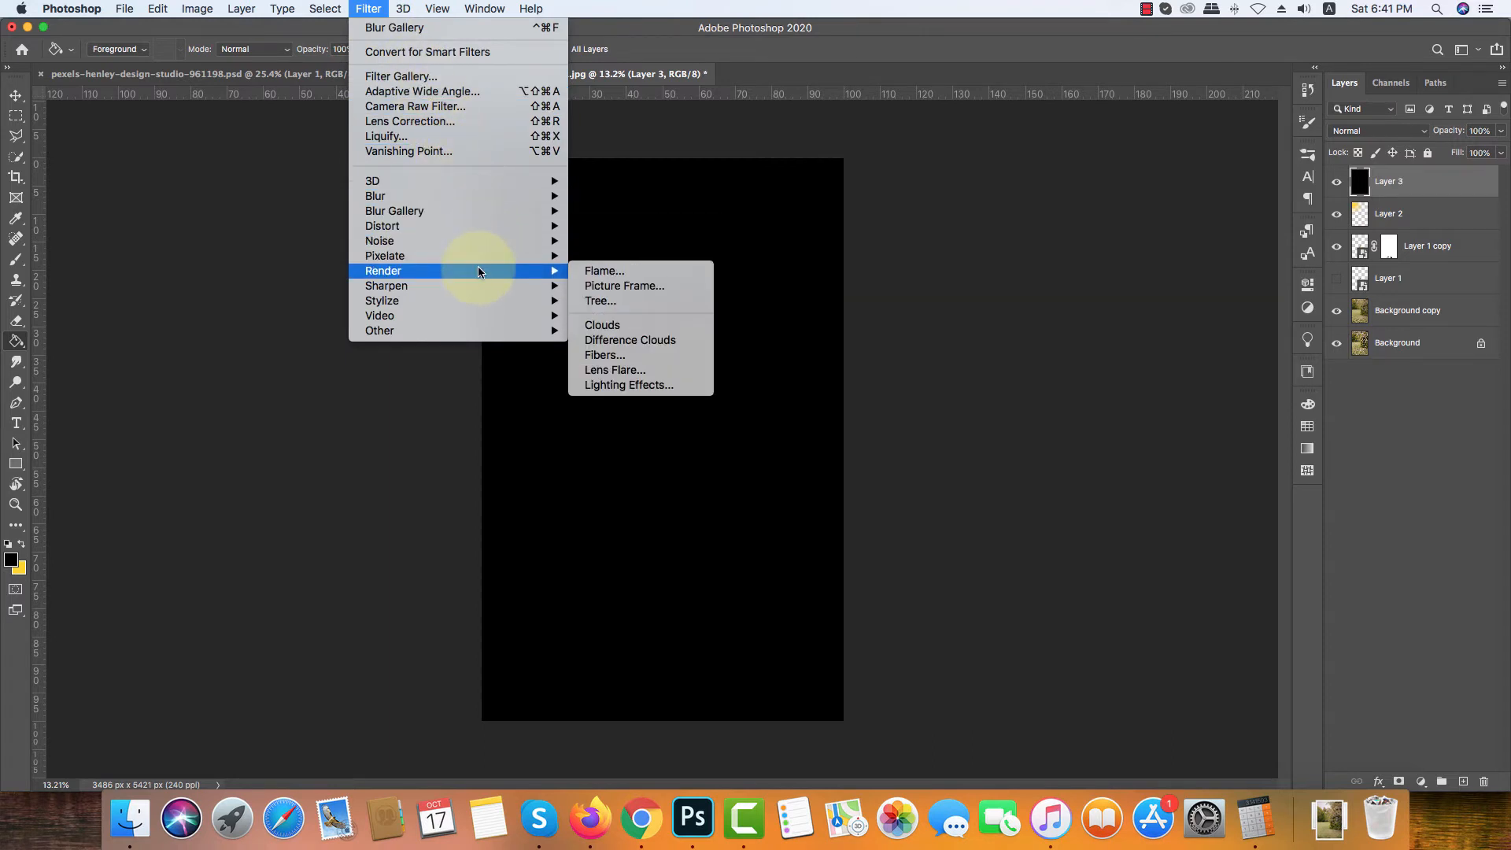
{"action": "left_click", "coordinate": [686, 368]}
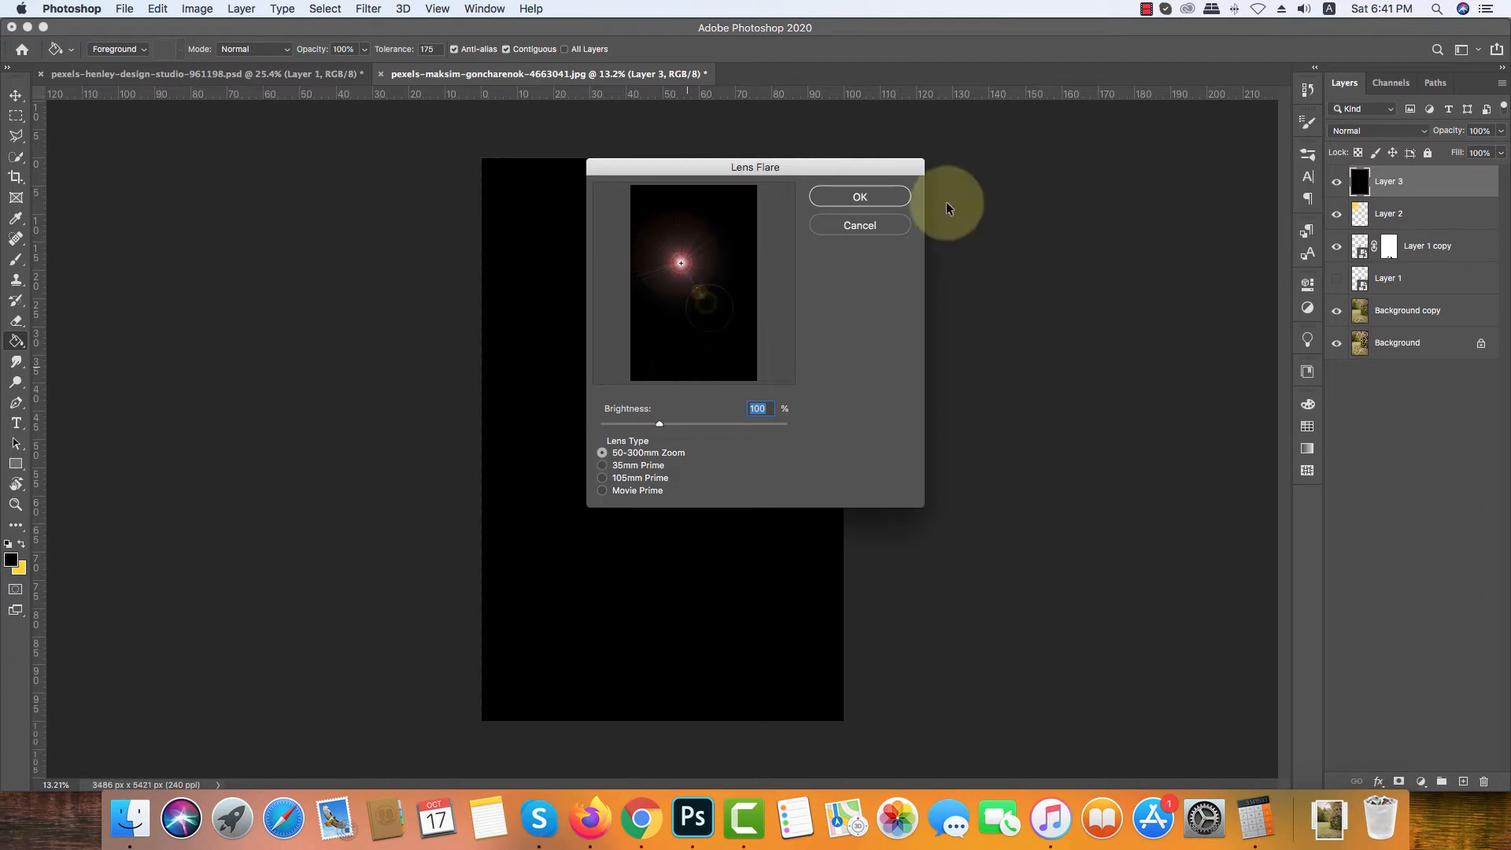
{"action": "left_click", "coordinate": [890, 196]}
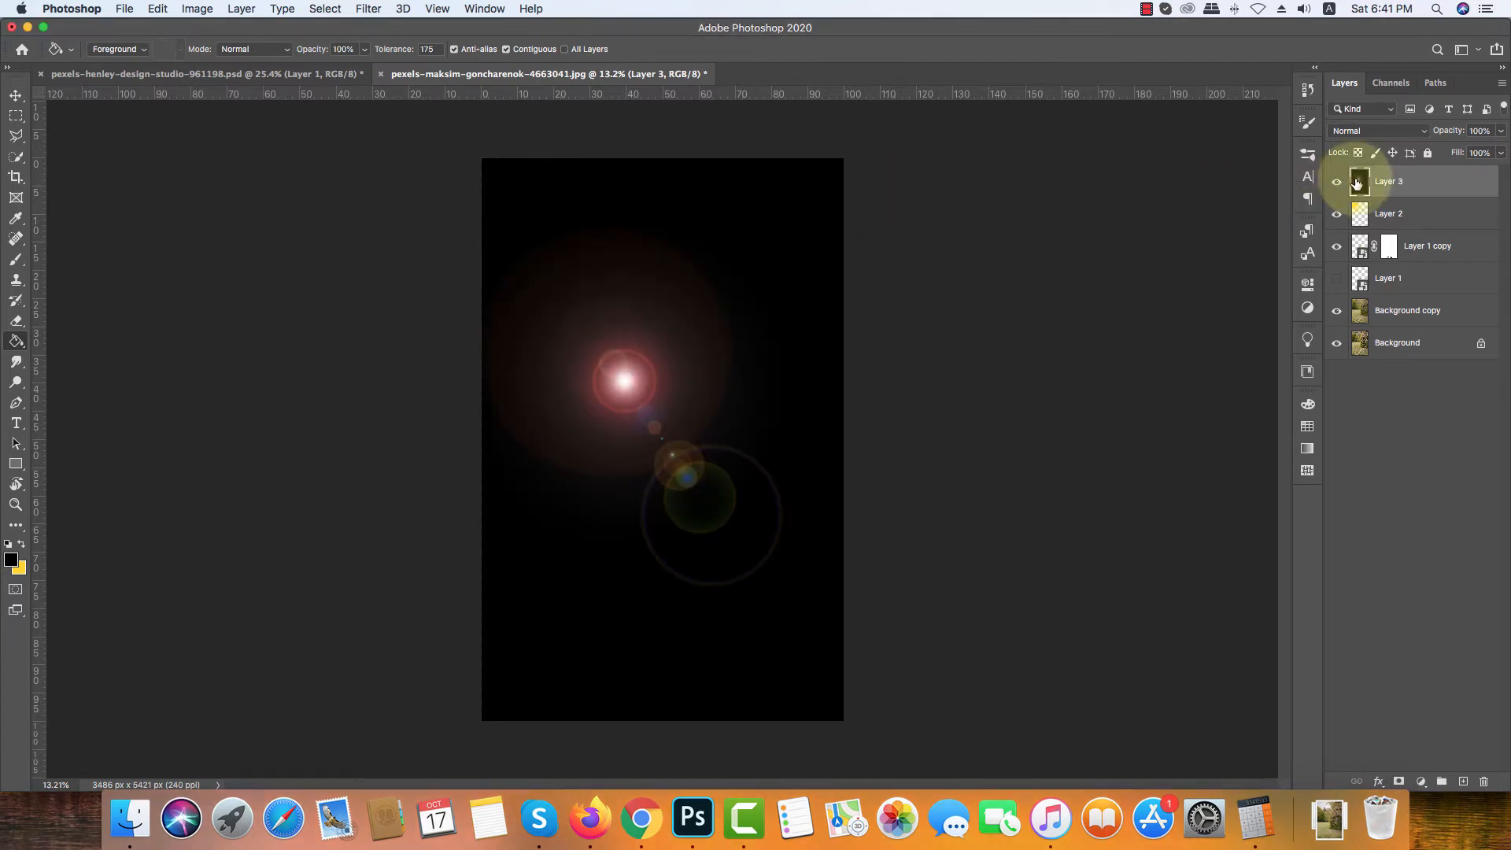
{"action": "left_click", "coordinate": [1346, 131]}
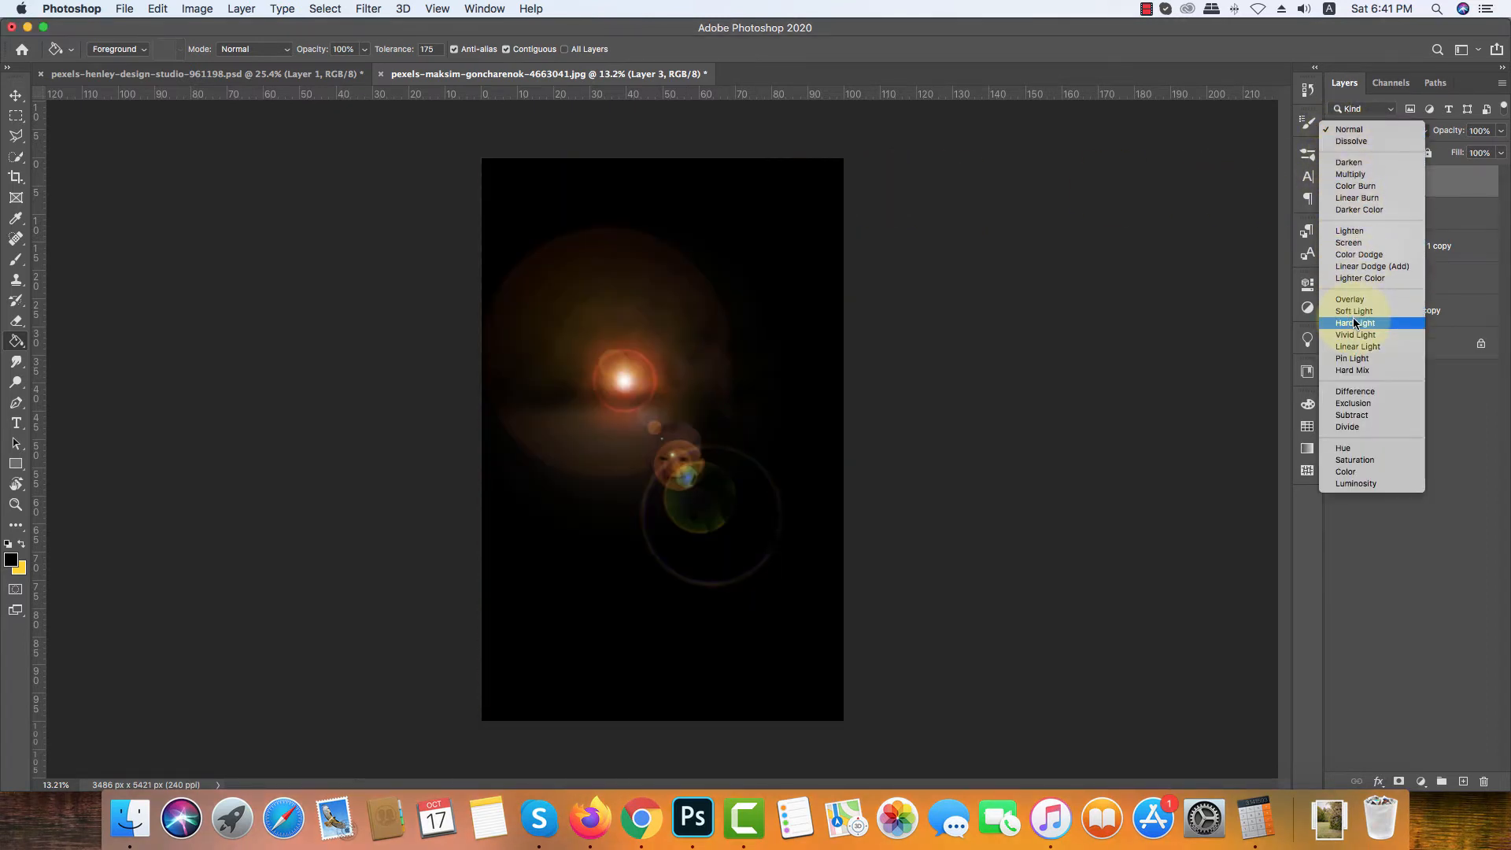
{"action": "left_click", "coordinate": [1347, 243]}
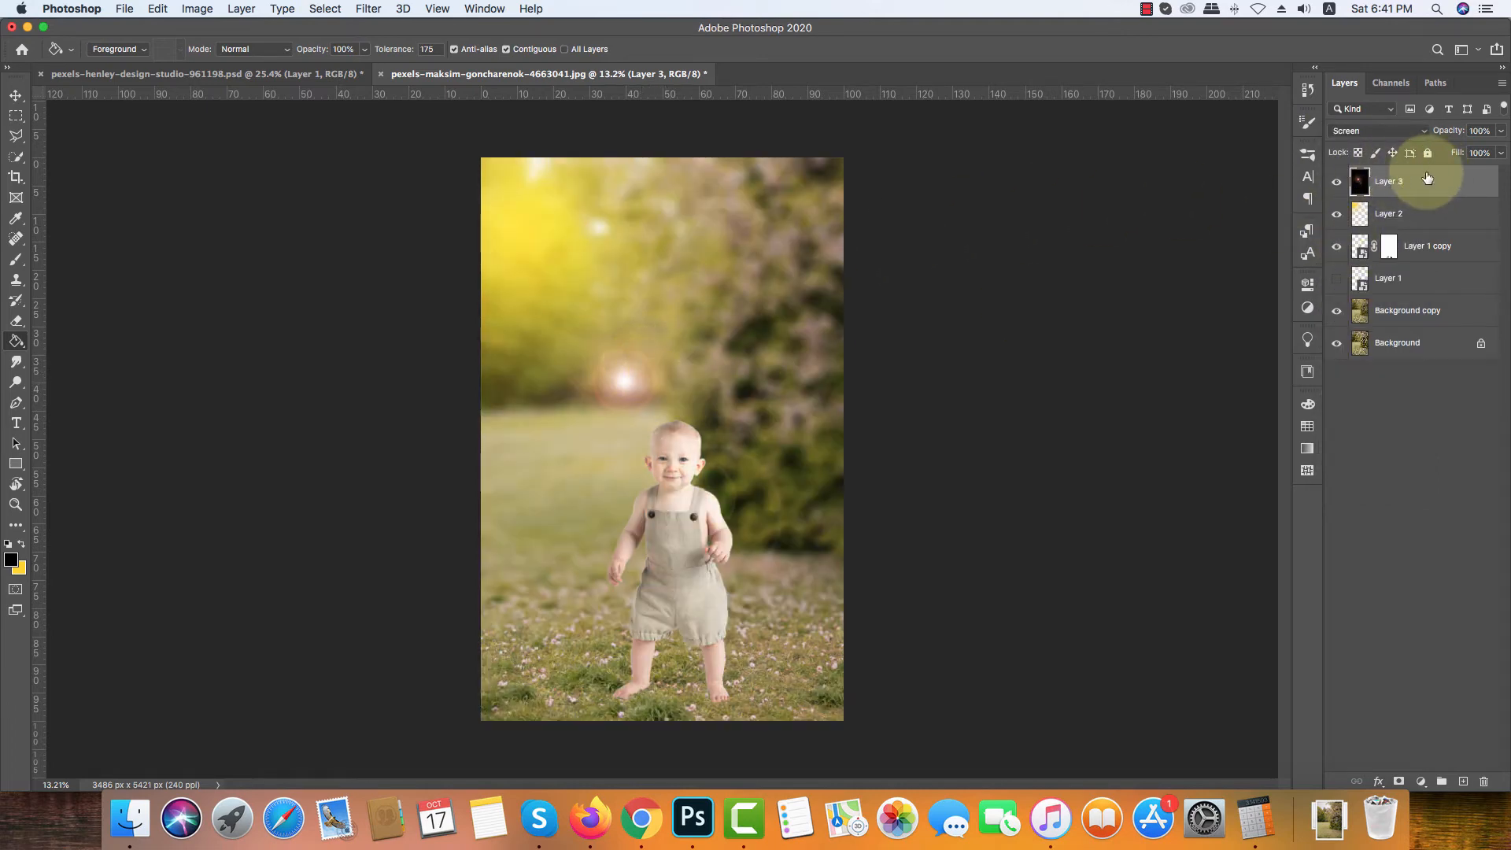
Step: Scale the lens flare layer to about 149%, rotate it to about -23° and move the flare to the photo's upper-left corner
{"action": "key", "text": "super+t"}
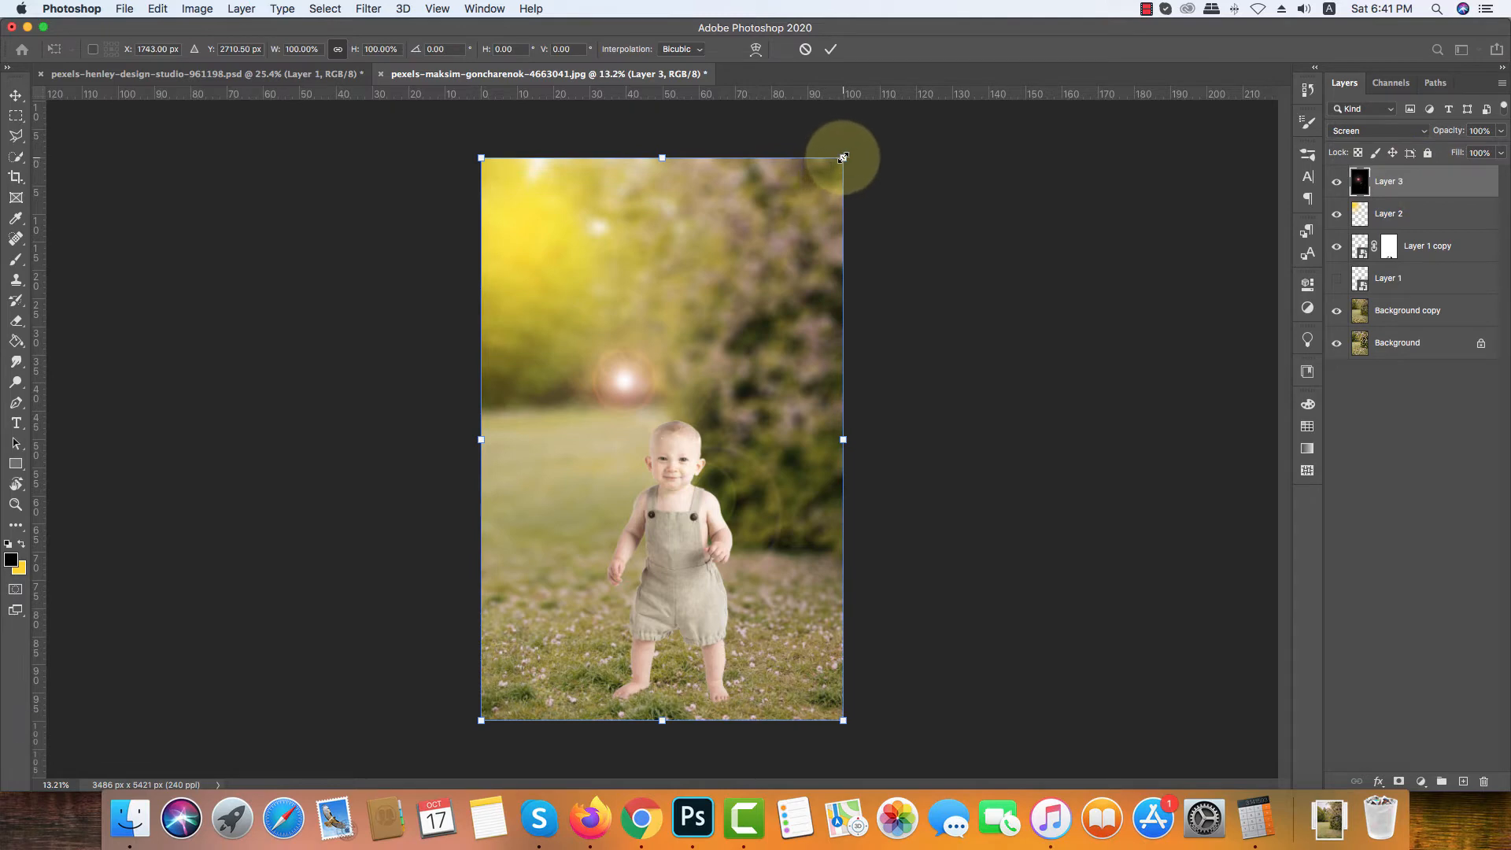
{"action": "left_click_drag", "start_coordinate": [843, 157], "coordinate": [850, 102]}
{"action": "key", "text": "super+minus"}
{"action": "left_click_drag", "start_coordinate": [832, 350], "coordinate": [637, 124]}
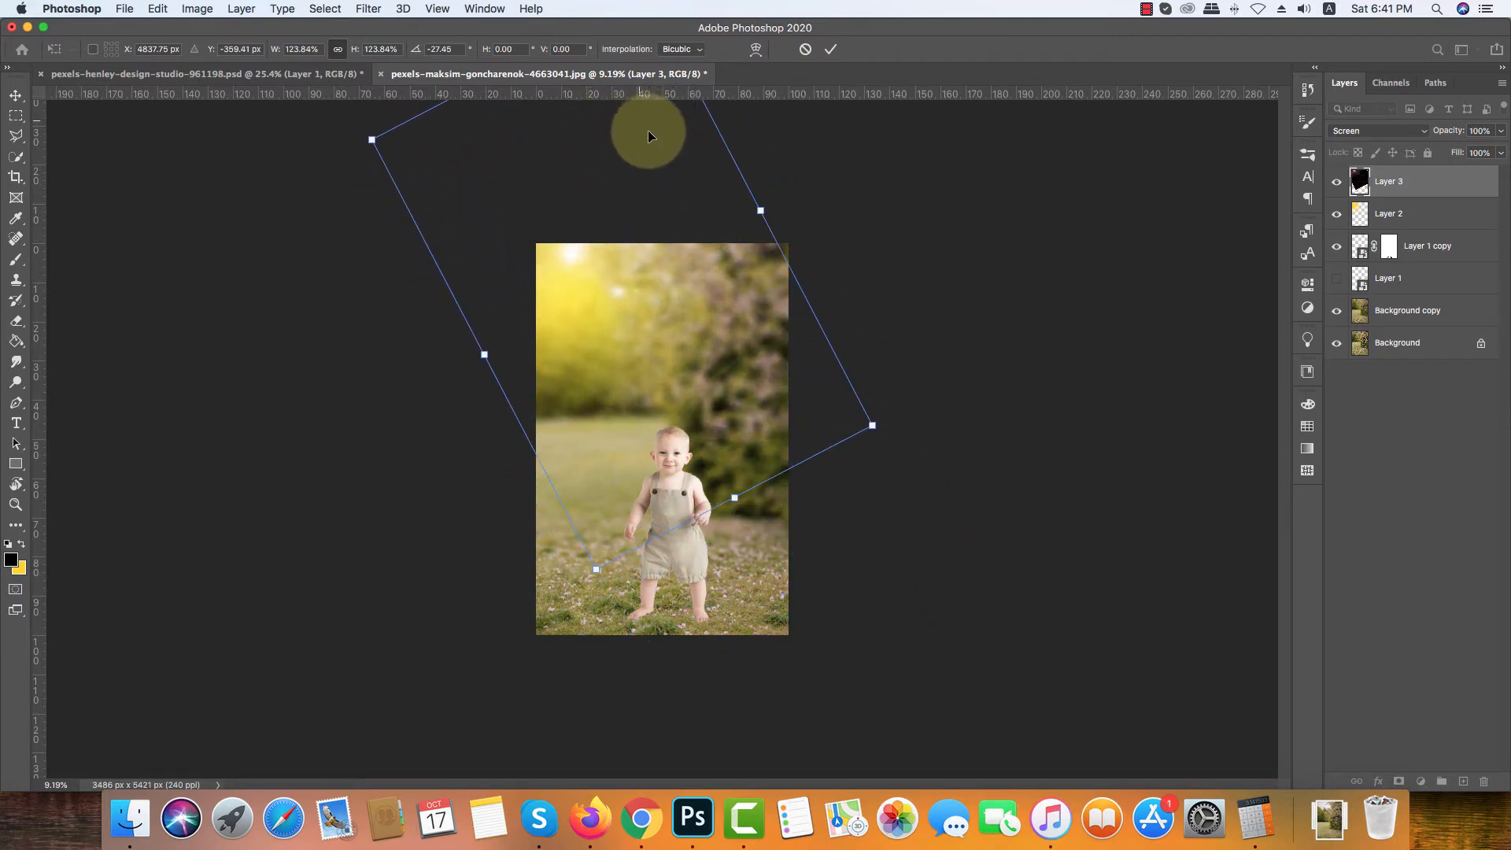
{"action": "left_click_drag", "start_coordinate": [872, 425], "coordinate": [920, 456]}
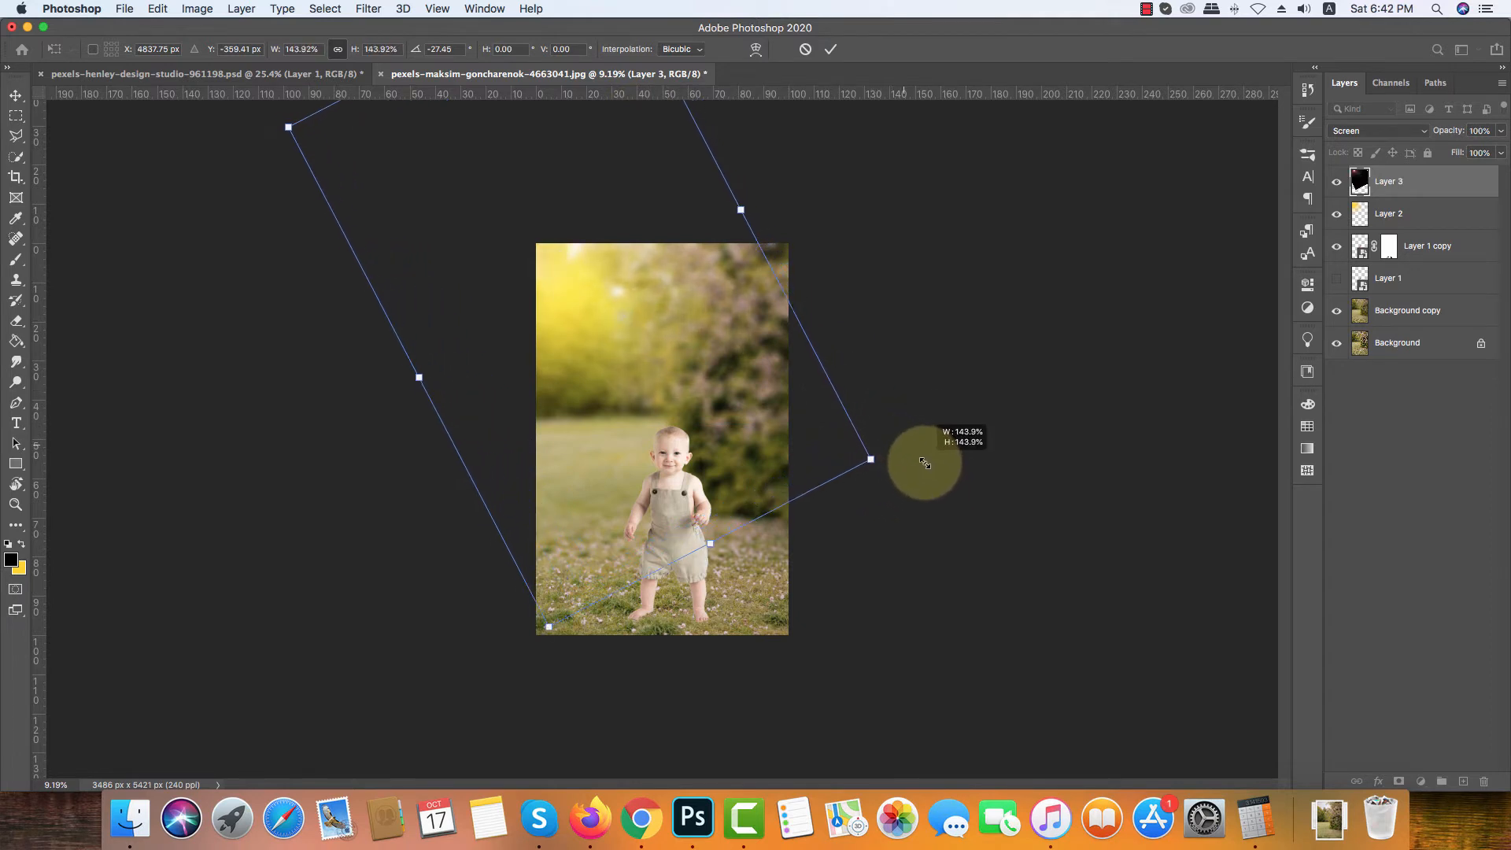
{"action": "left_click_drag", "start_coordinate": [829, 443], "coordinate": [872, 444]}
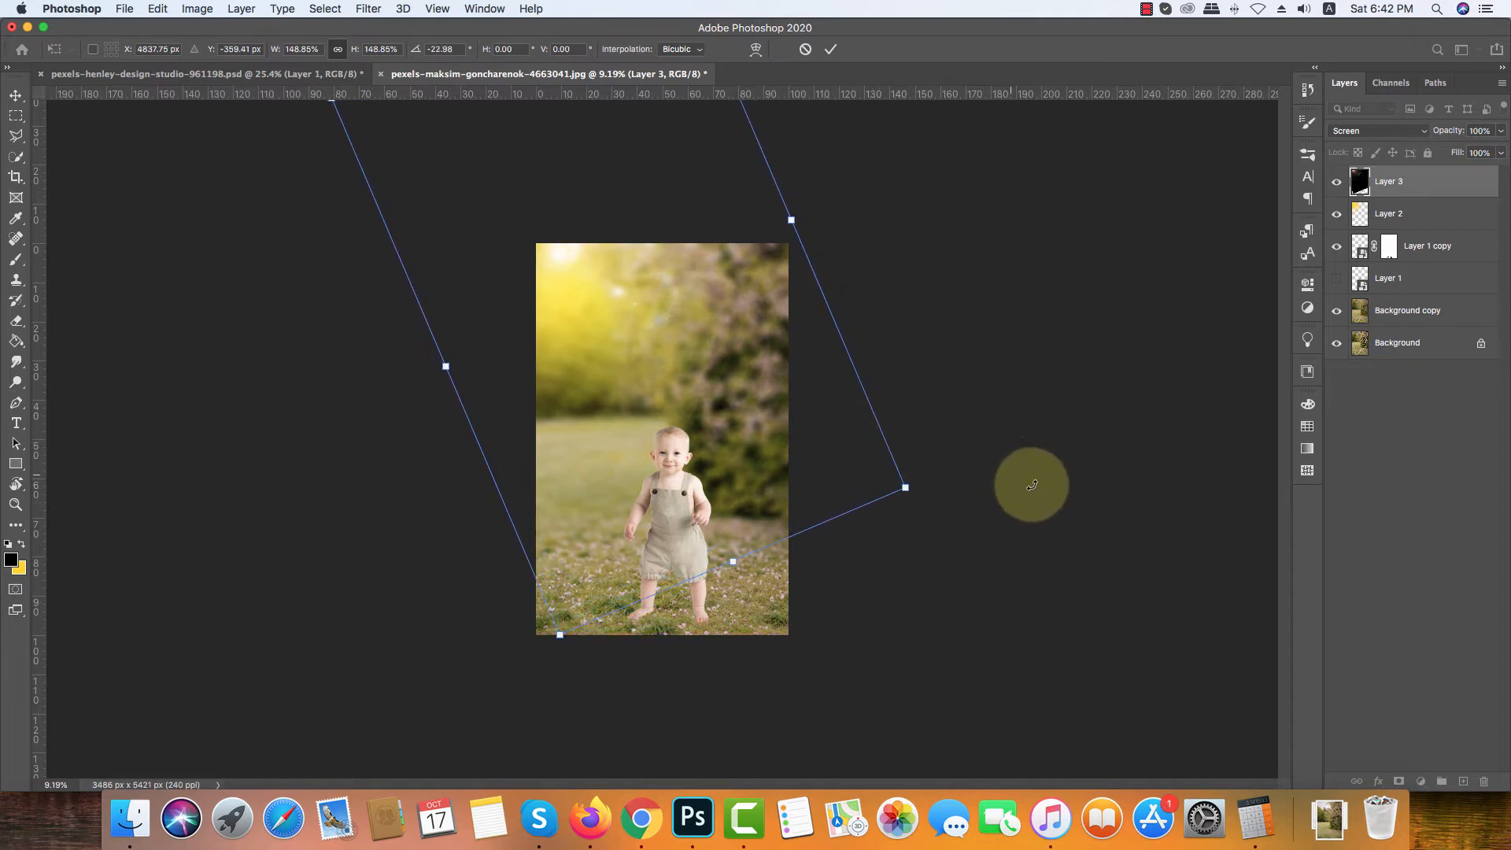
Step: Refine the lens flare's rotation to about -11°, reposition it over the yellow glow and apply the transform
{"action": "left_click_drag", "start_coordinate": [1033, 488], "coordinate": [1028, 501]}
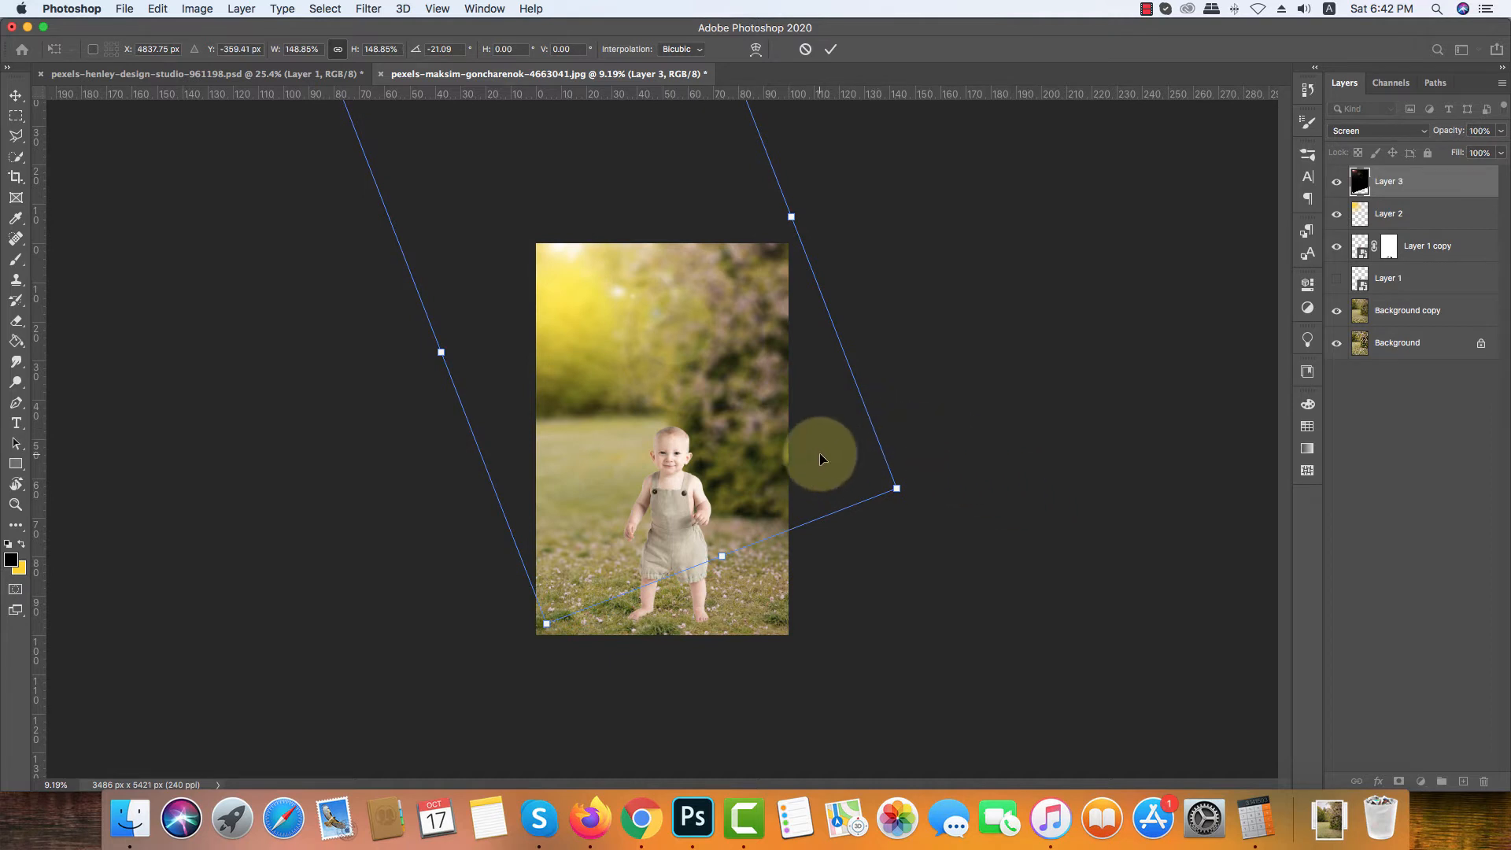
{"action": "left_click_drag", "start_coordinate": [819, 449], "coordinate": [947, 484]}
{"action": "left_click_drag", "start_coordinate": [867, 442], "coordinate": [866, 465]}
{"action": "mouse_move", "coordinate": [928, 490]}
{"action": "left_mouse_down"}
{"action": "mouse_move", "coordinate": [944, 495]}
{"action": "mouse_move", "coordinate": [936, 476]}
{"action": "left_mouse_up"}
{"action": "left_click_drag", "start_coordinate": [807, 411], "coordinate": [813, 454]}
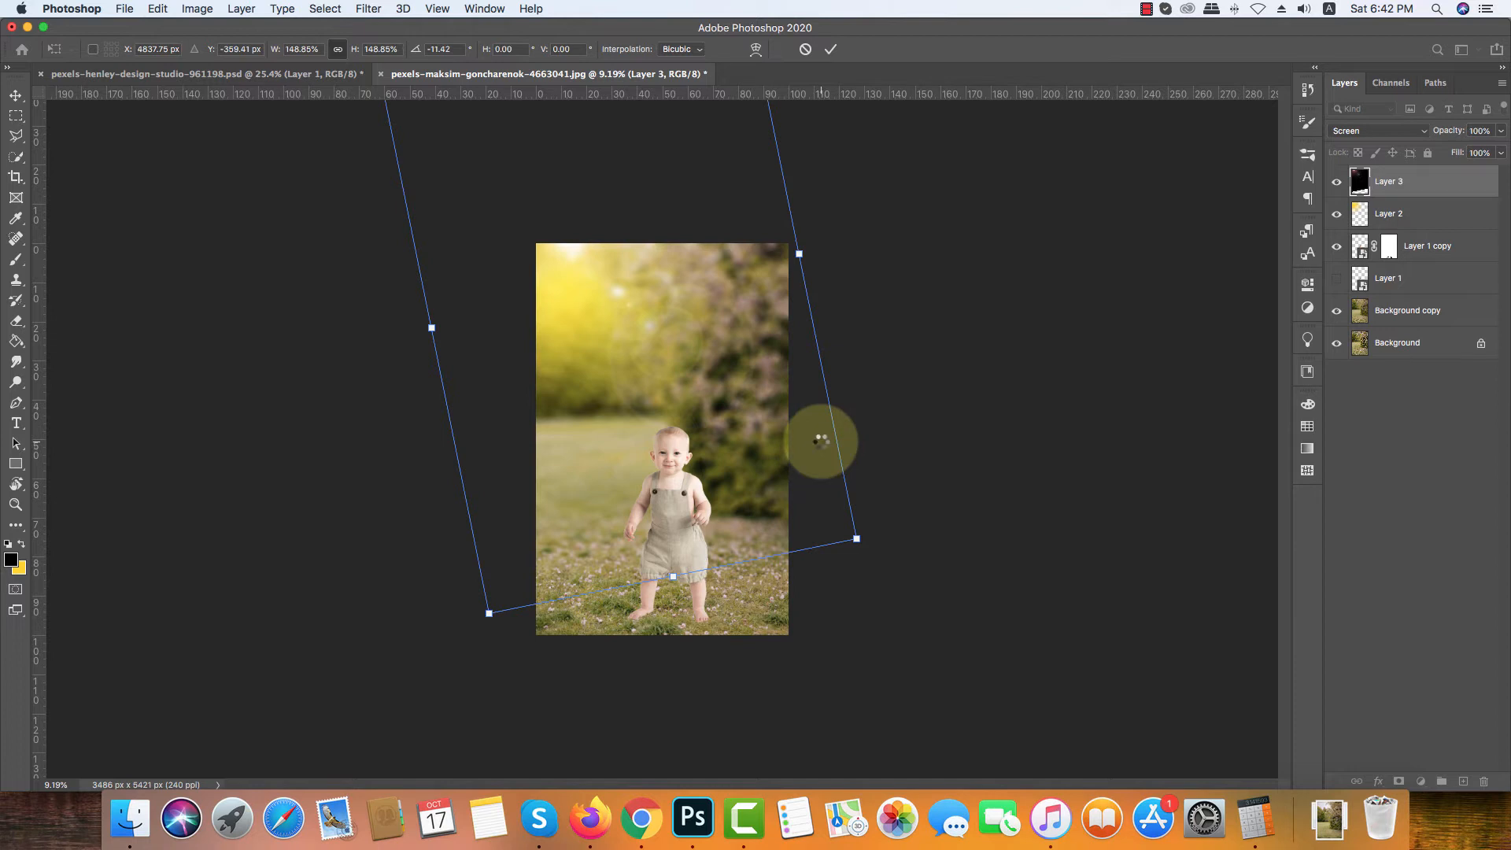
{"action": "key", "text": "Return"}
{"action": "key", "text": "g"}
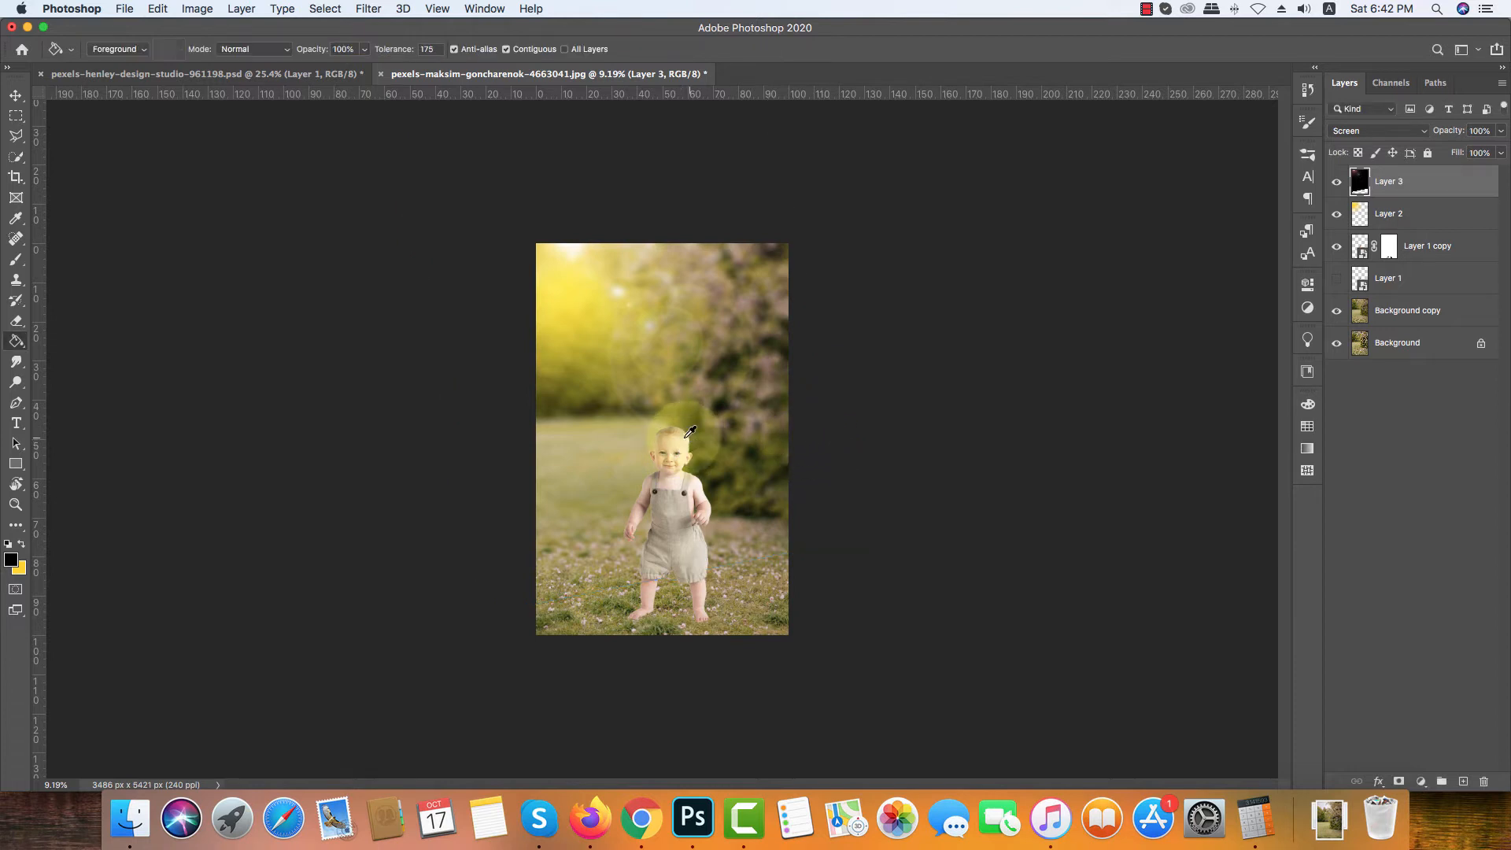
{"action": "scroll", "coordinate": [663, 424], "scroll_direction": "up", "scroll_amount": 8}
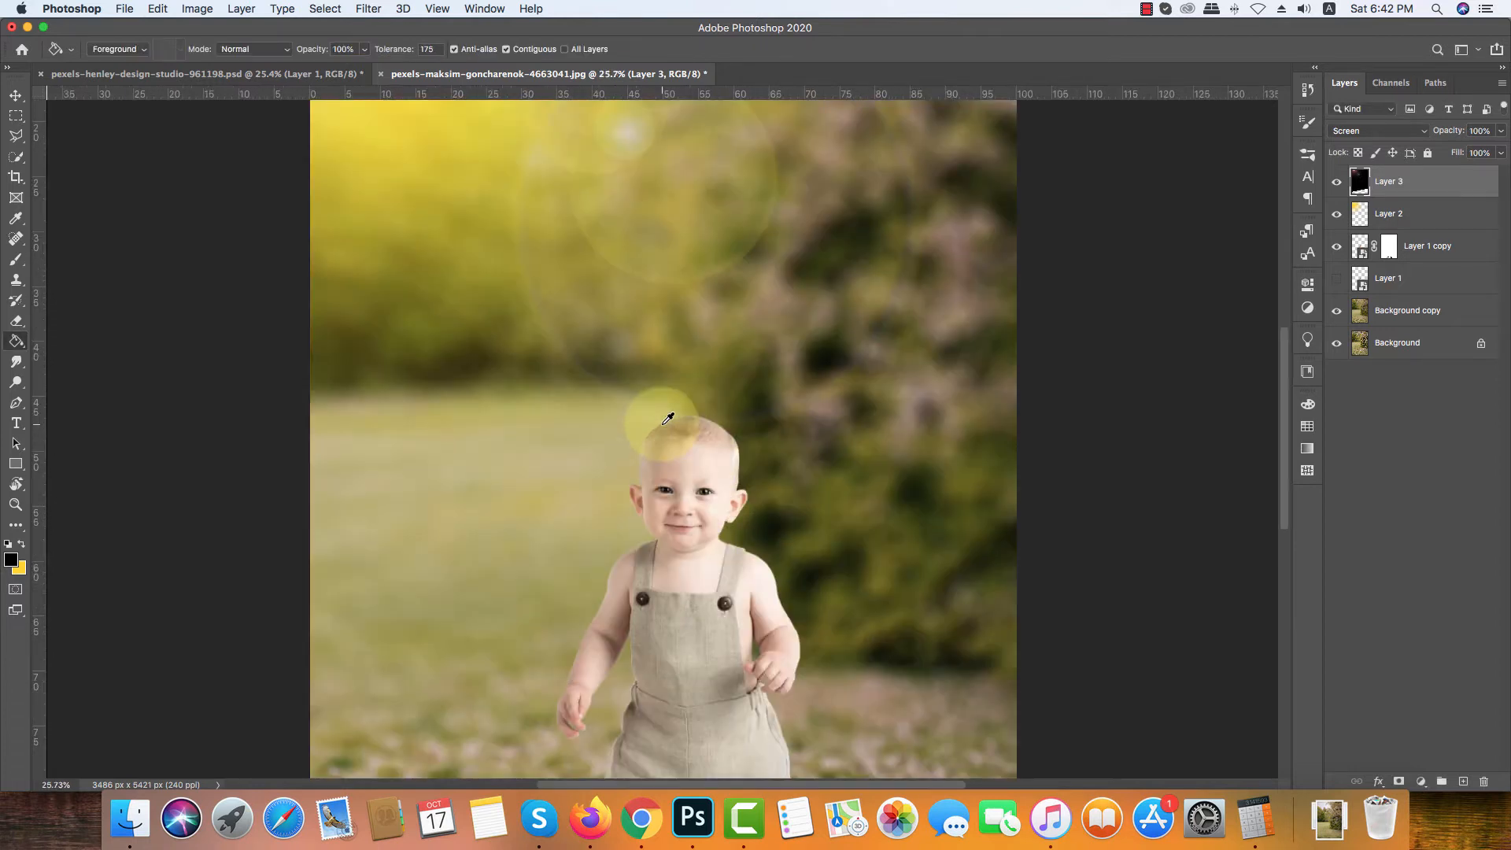
{"action": "scroll", "coordinate": [668, 418], "scroll_direction": "down", "scroll_amount": 1}
{"action": "scroll", "coordinate": [668, 418], "scroll_direction": "up", "scroll_amount": 6}
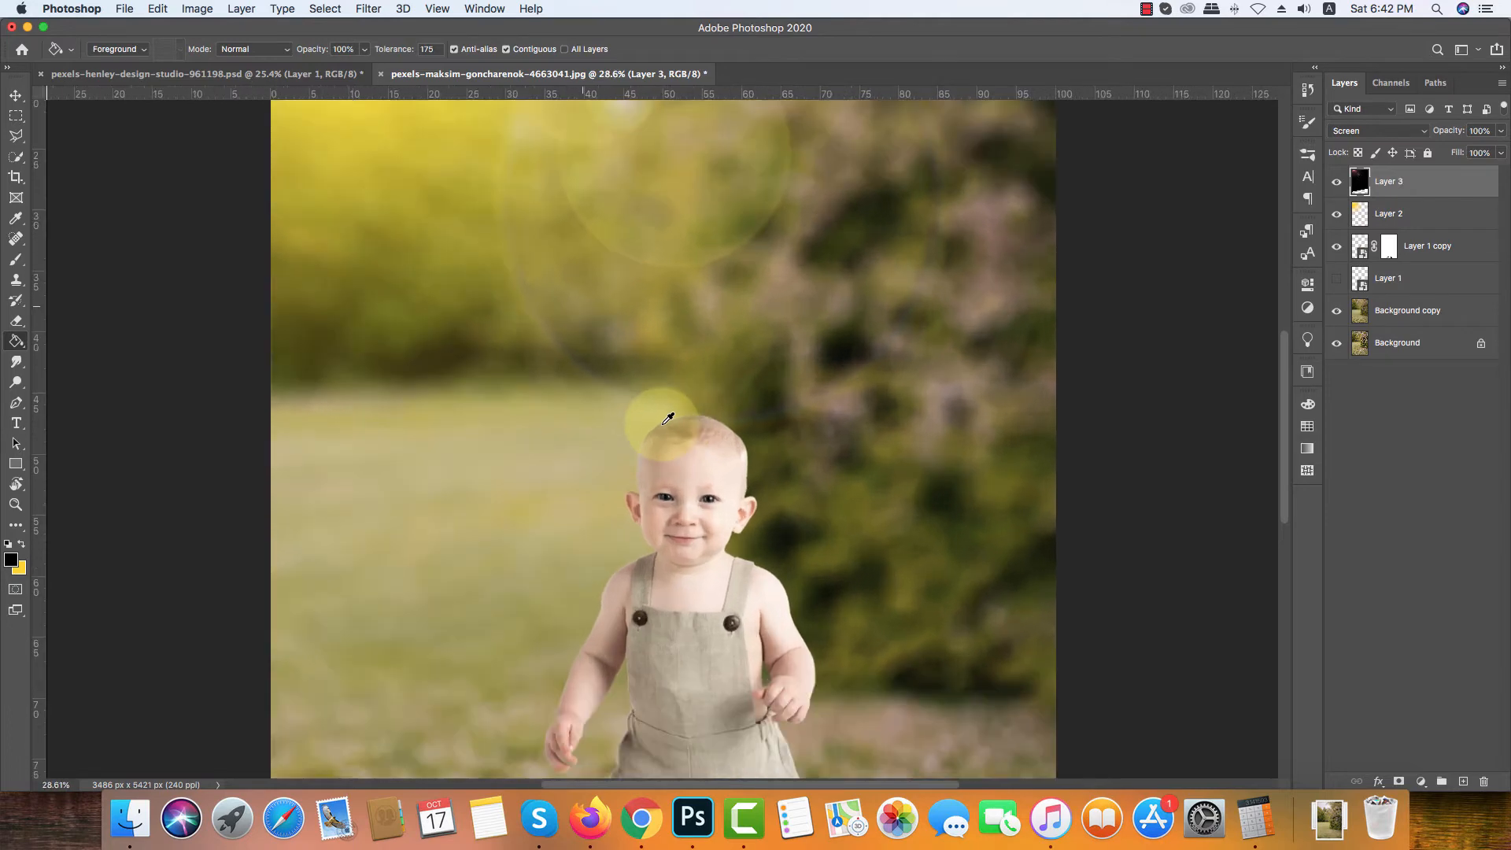
{"action": "scroll", "coordinate": [668, 418], "scroll_direction": "down", "scroll_amount": 7}
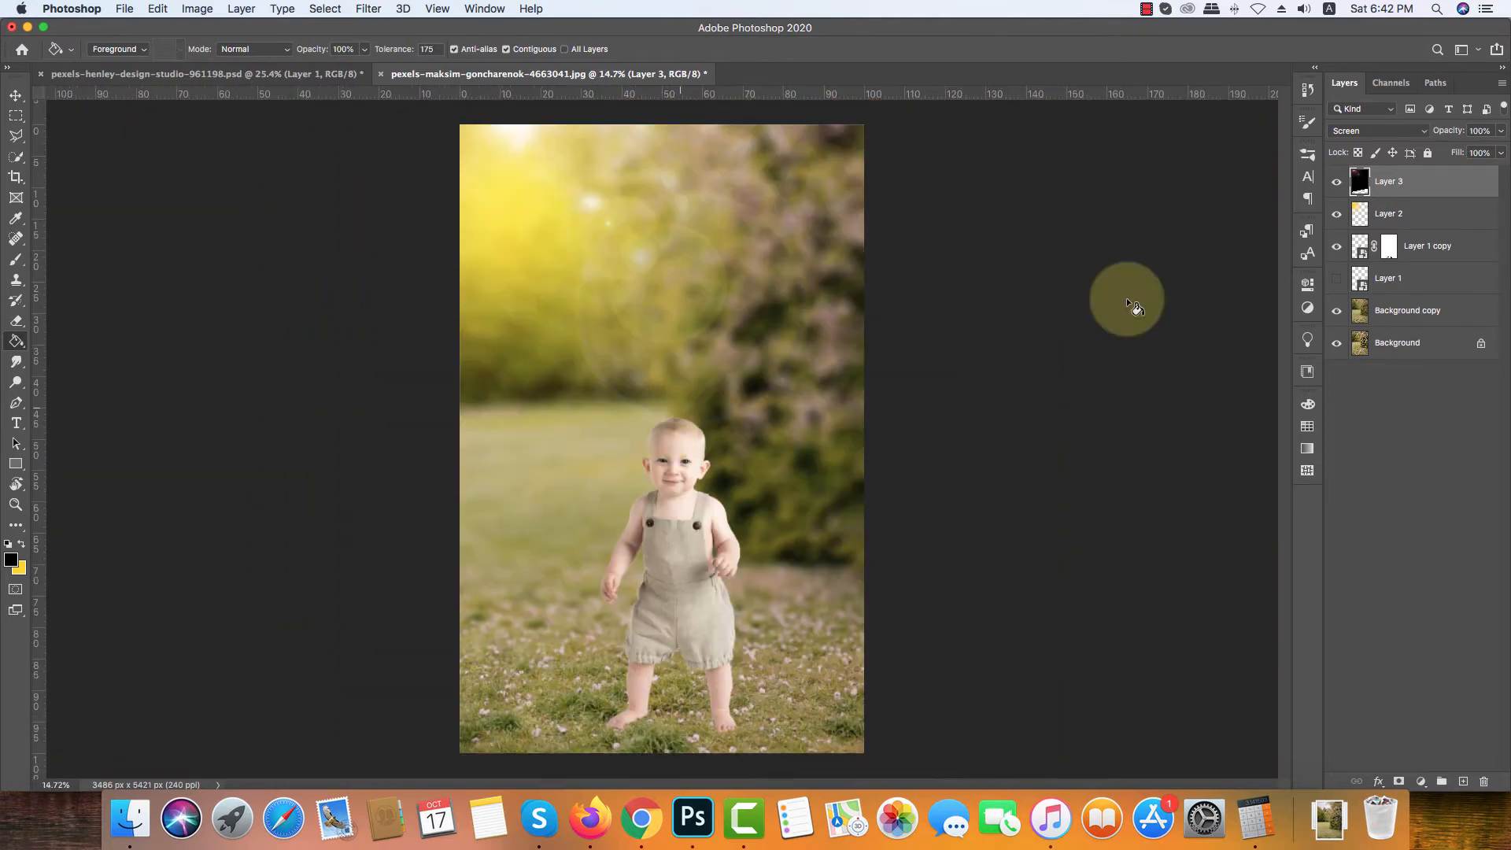
Step: Add a new layer directly above Layer 1 copy and clip it to the baby cutout
{"action": "left_click", "coordinate": [1397, 247]}
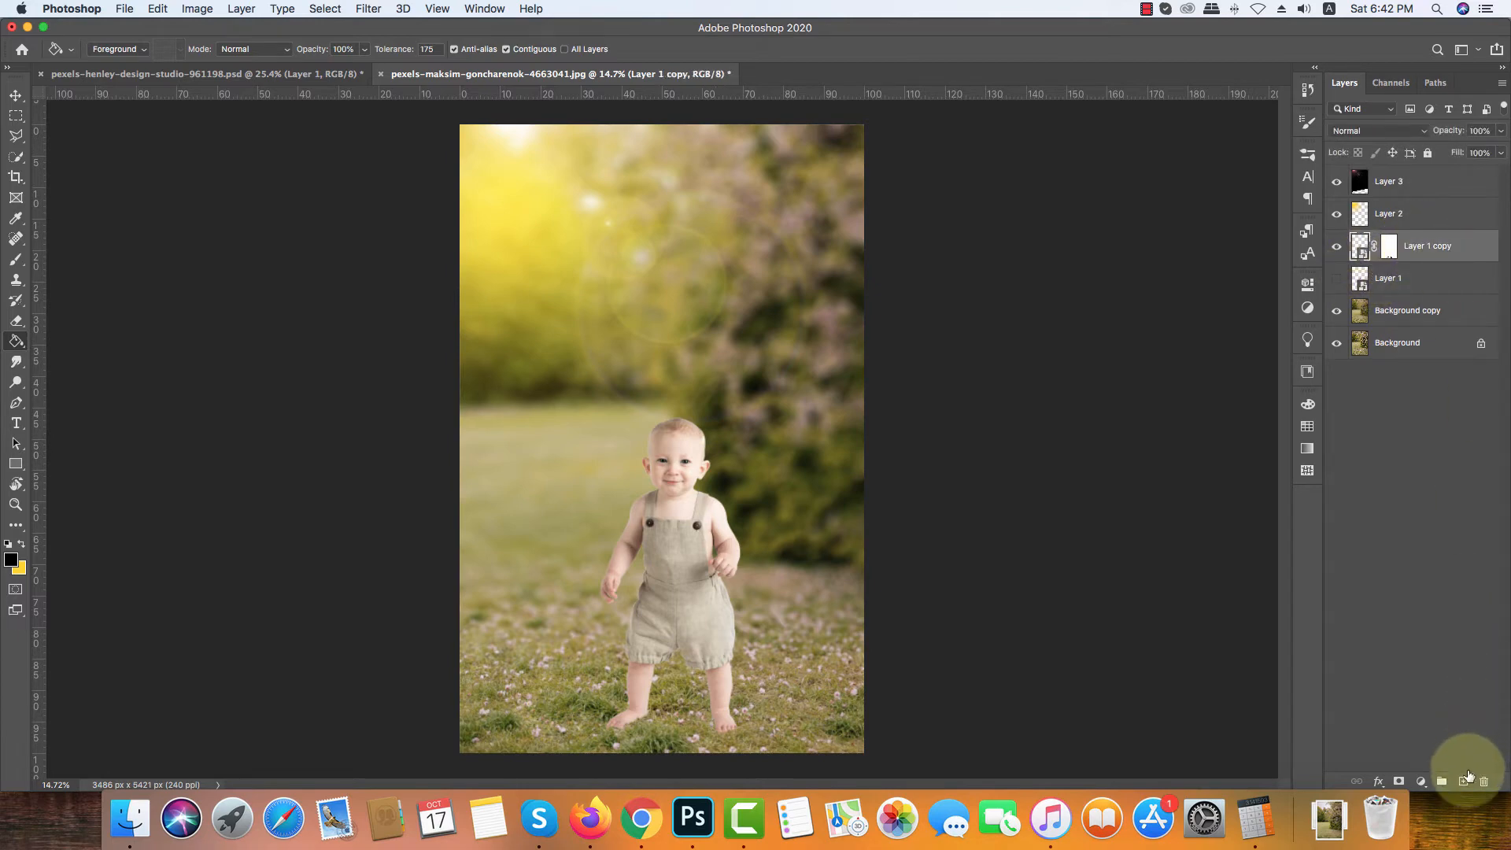
{"action": "left_click", "coordinate": [1469, 776]}
{"action": "right_click", "coordinate": [1427, 245]}
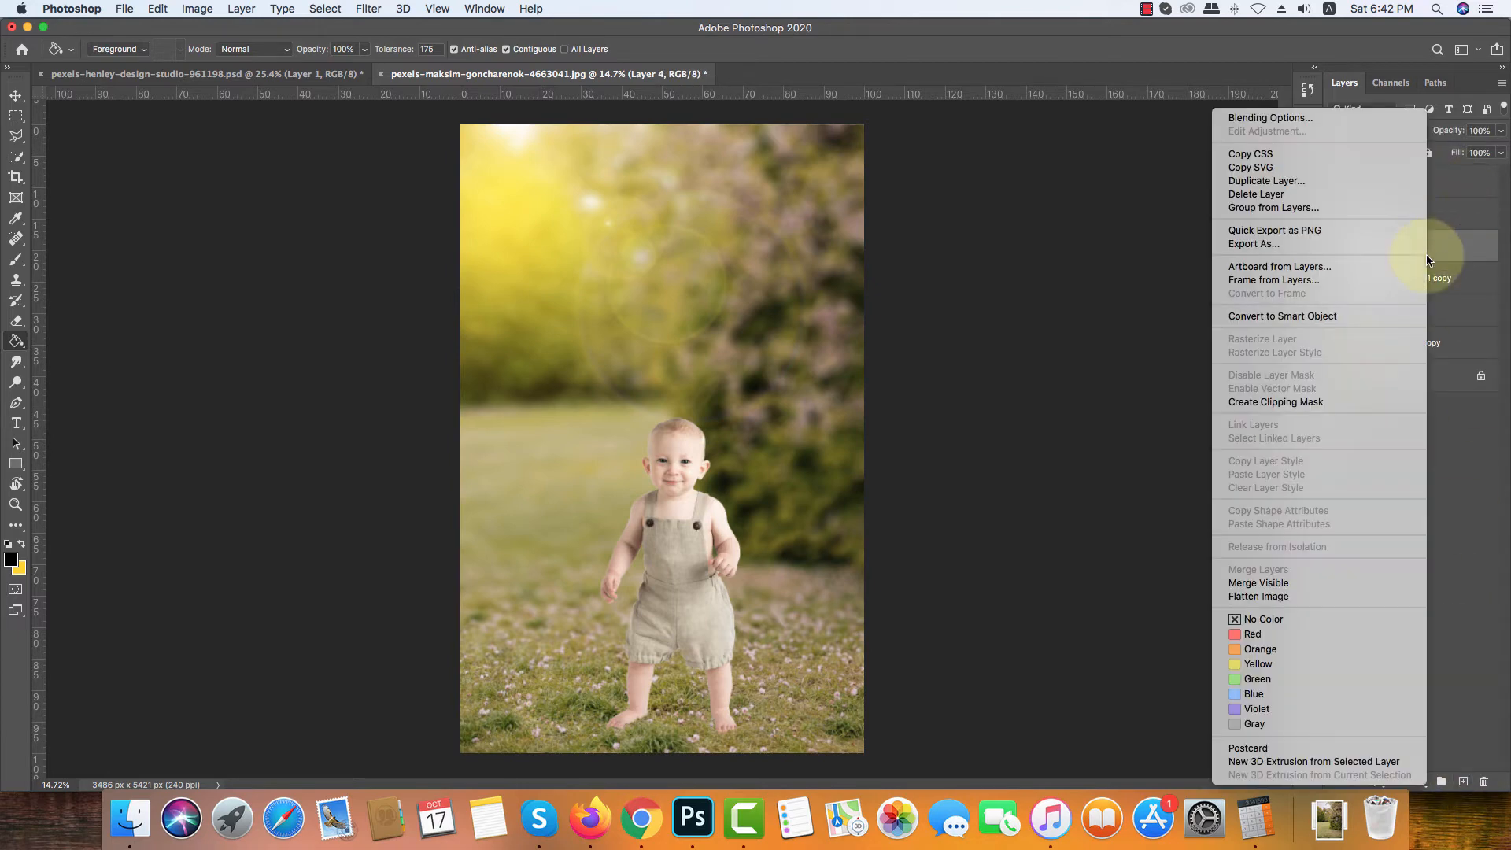
{"action": "left_click", "coordinate": [1267, 400]}
{"action": "scroll", "coordinate": [696, 406], "scroll_direction": "down", "scroll_amount": 1}
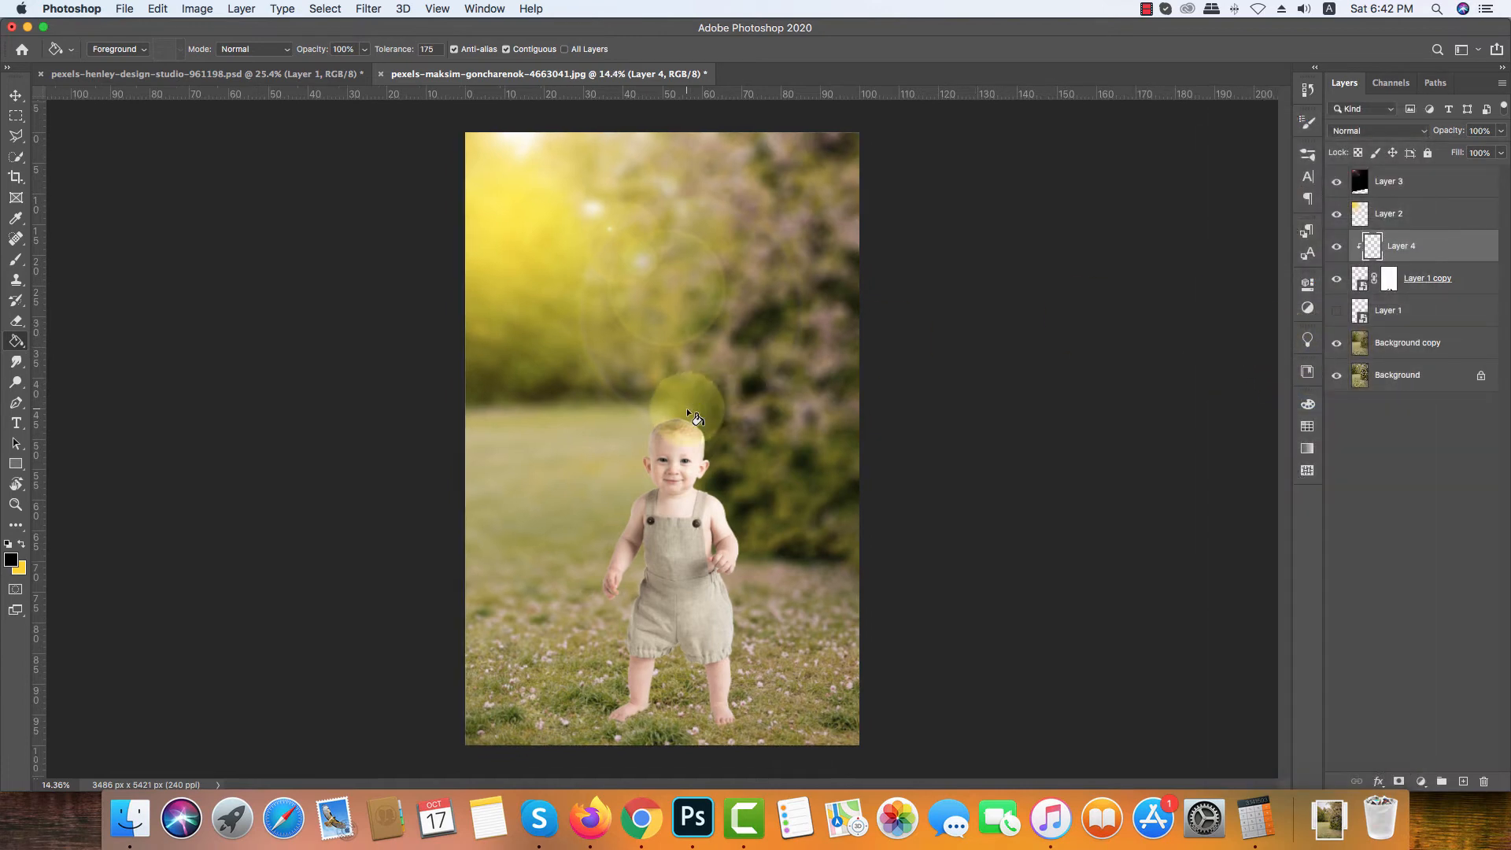
Step: Make yellow the foreground colour and paint a soft glow on the baby's head with the 1300 px brush on Layer 4
{"action": "key", "text": "v"}
{"action": "left_click", "coordinate": [21, 543]}
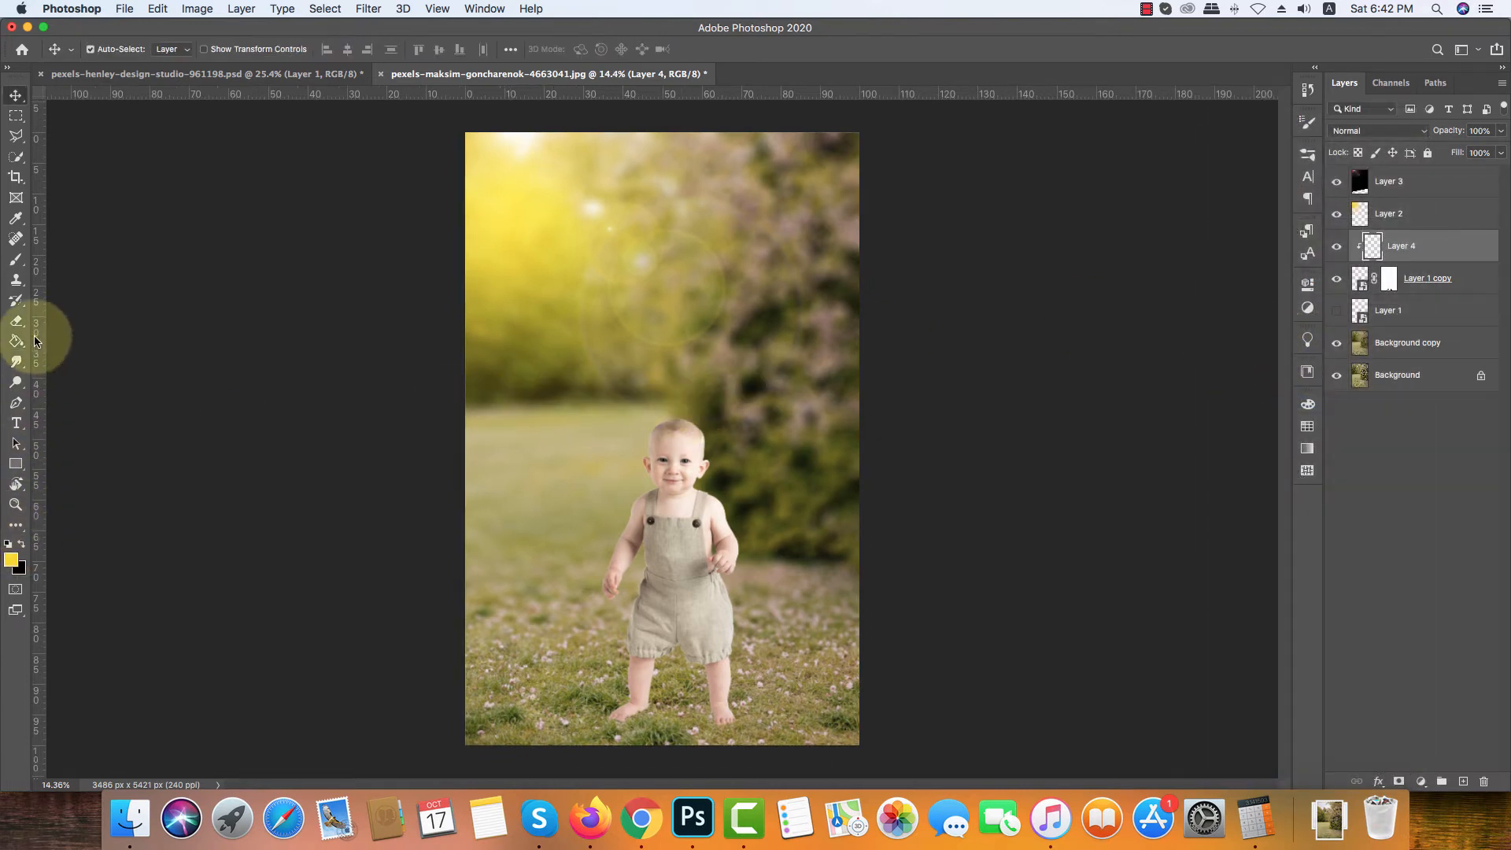
{"action": "left_click", "coordinate": [16, 259]}
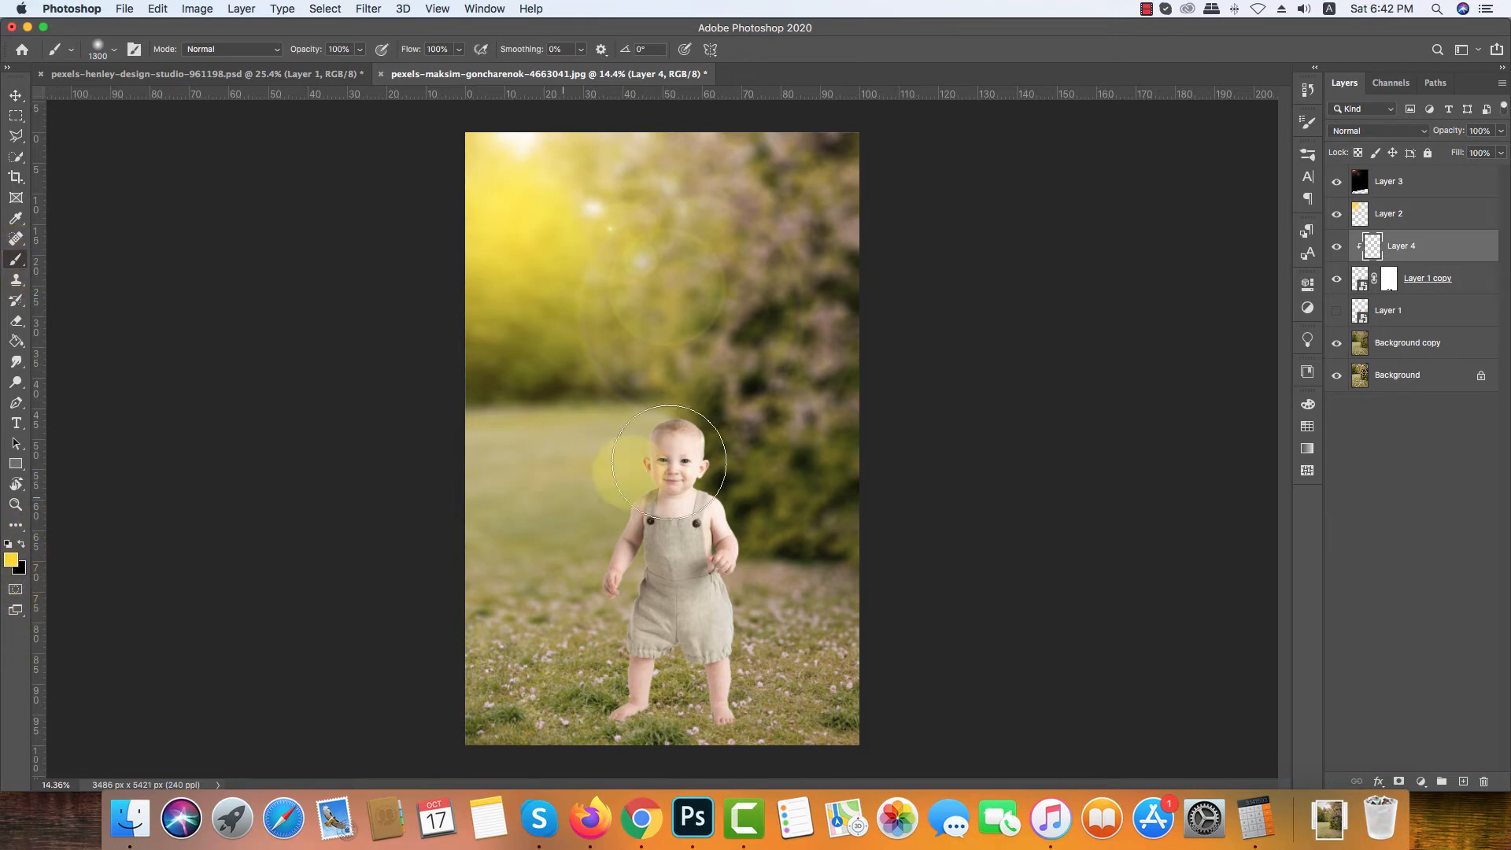
{"action": "scroll", "coordinate": [692, 350], "scroll_direction": "up", "scroll_amount": 3}
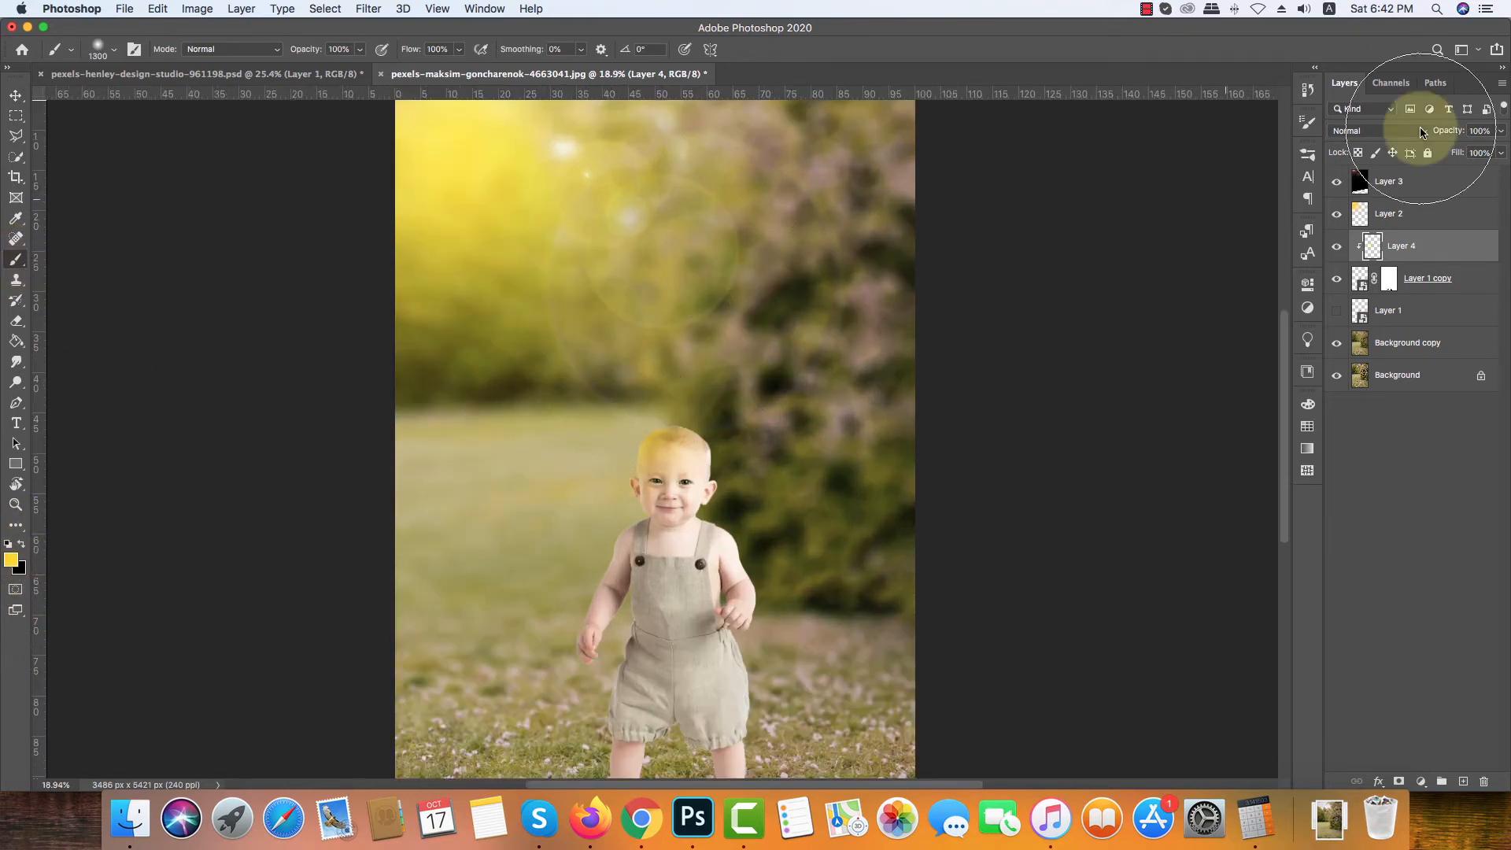
Step: Set Layer 4 to Screen at 55% opacity and paint a yellow glow on the baby's shoulders with a 500 px brush
{"action": "left_click", "coordinate": [1370, 131]}
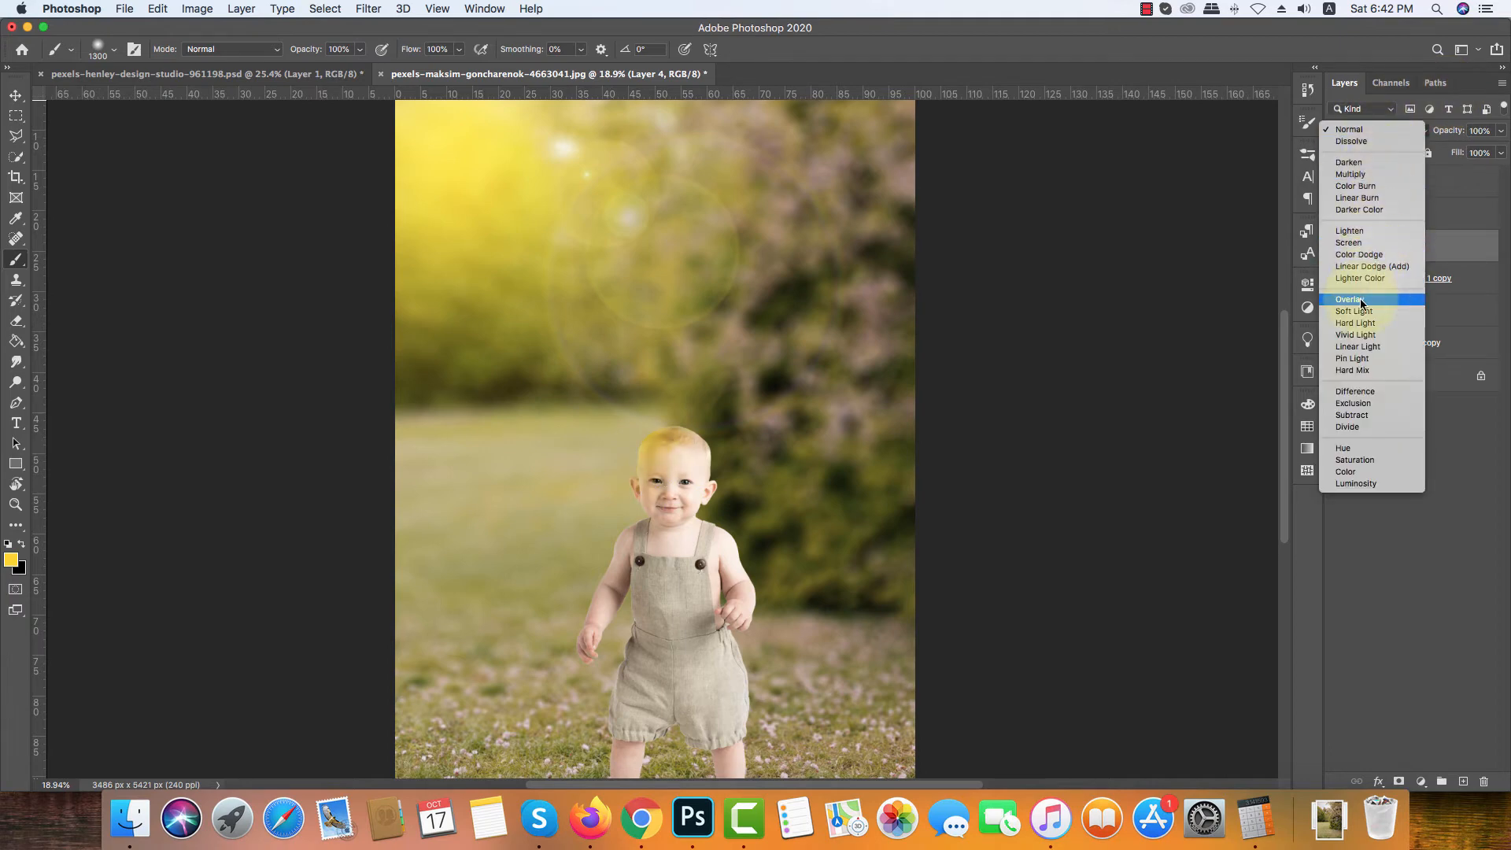
{"action": "left_click", "coordinate": [1348, 243]}
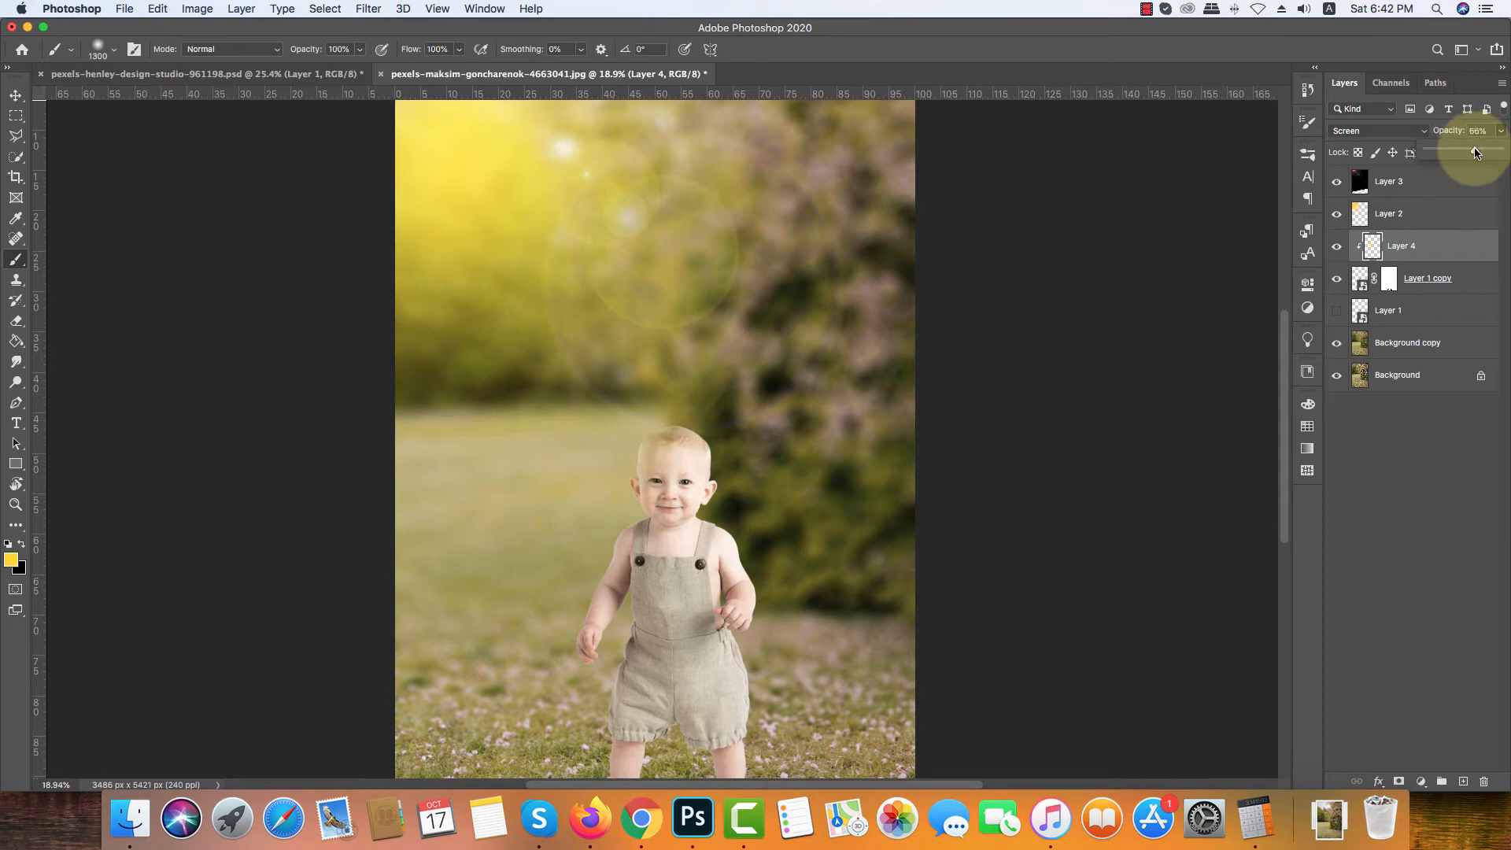
{"action": "key", "text": "bracketleft"}
{"action": "key", "text": "bracketleft"}
{"action": "key", "text": "bracketleft"}
{"action": "key", "text": "bracketleft"}
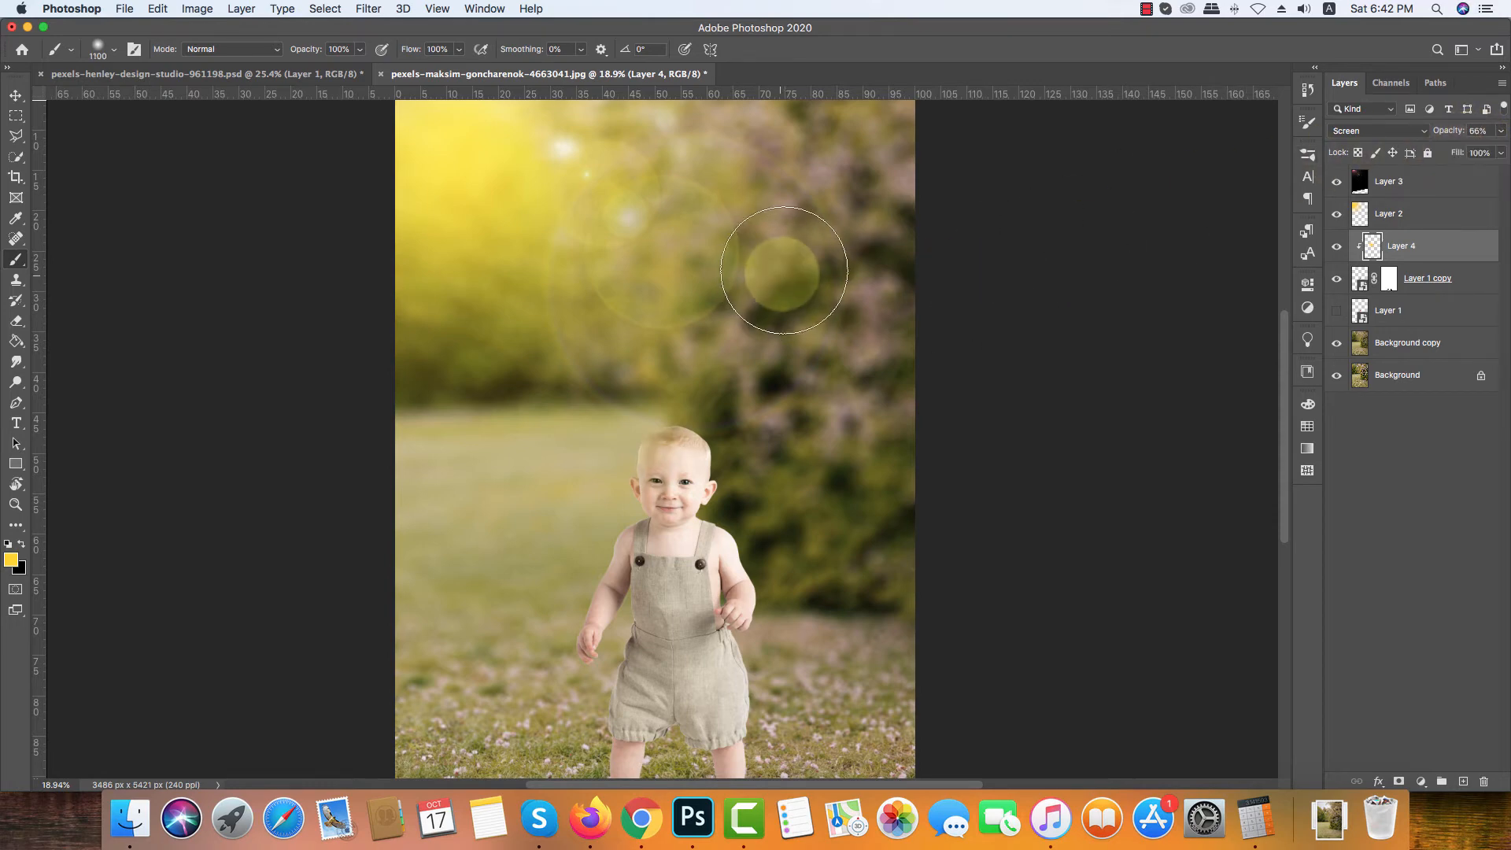
{"action": "left_click", "coordinate": [730, 540]}
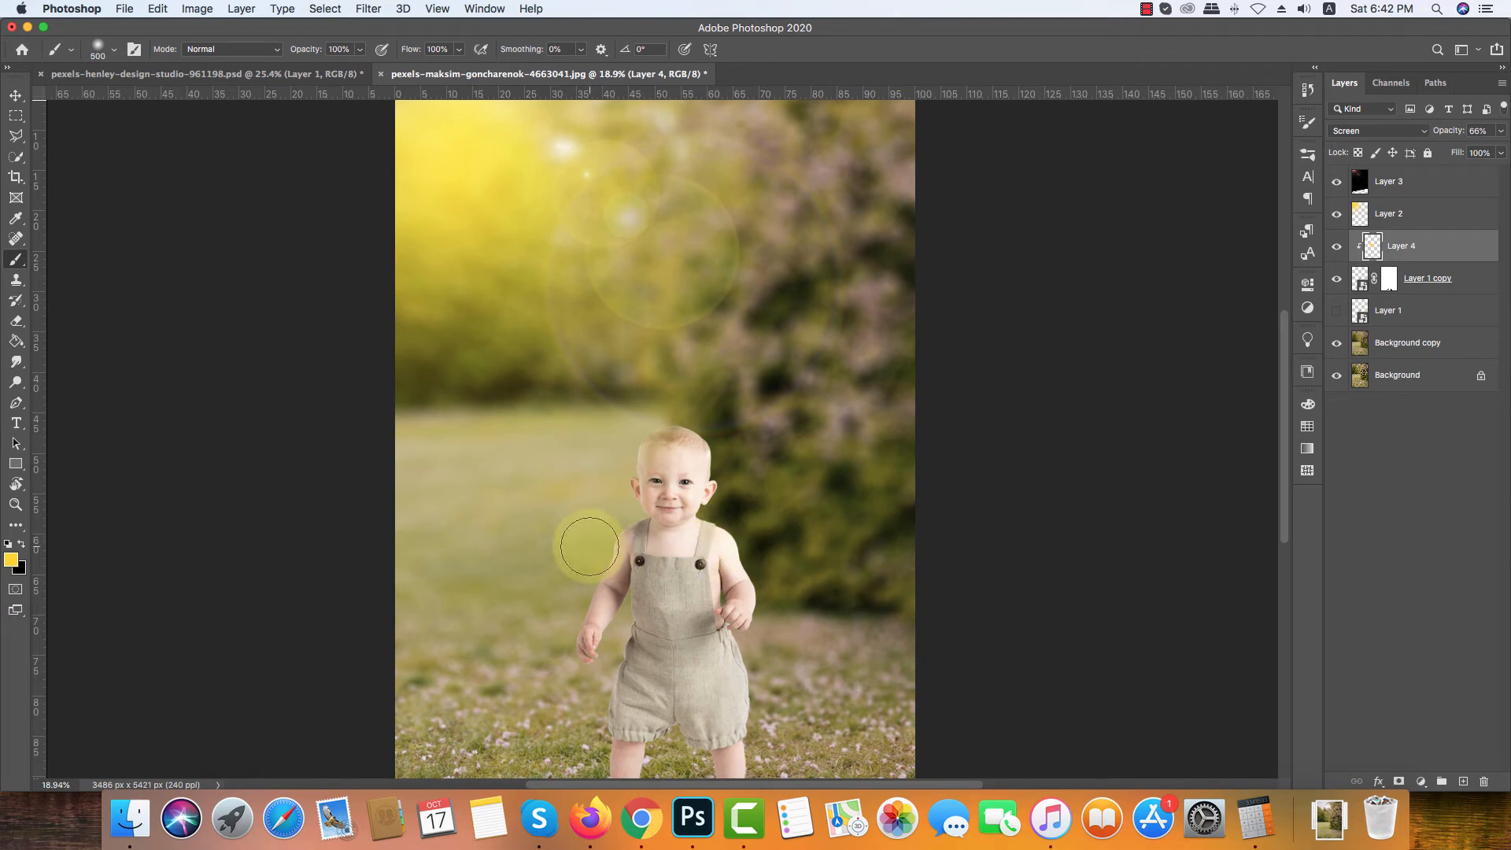
{"action": "left_click", "coordinate": [616, 536]}
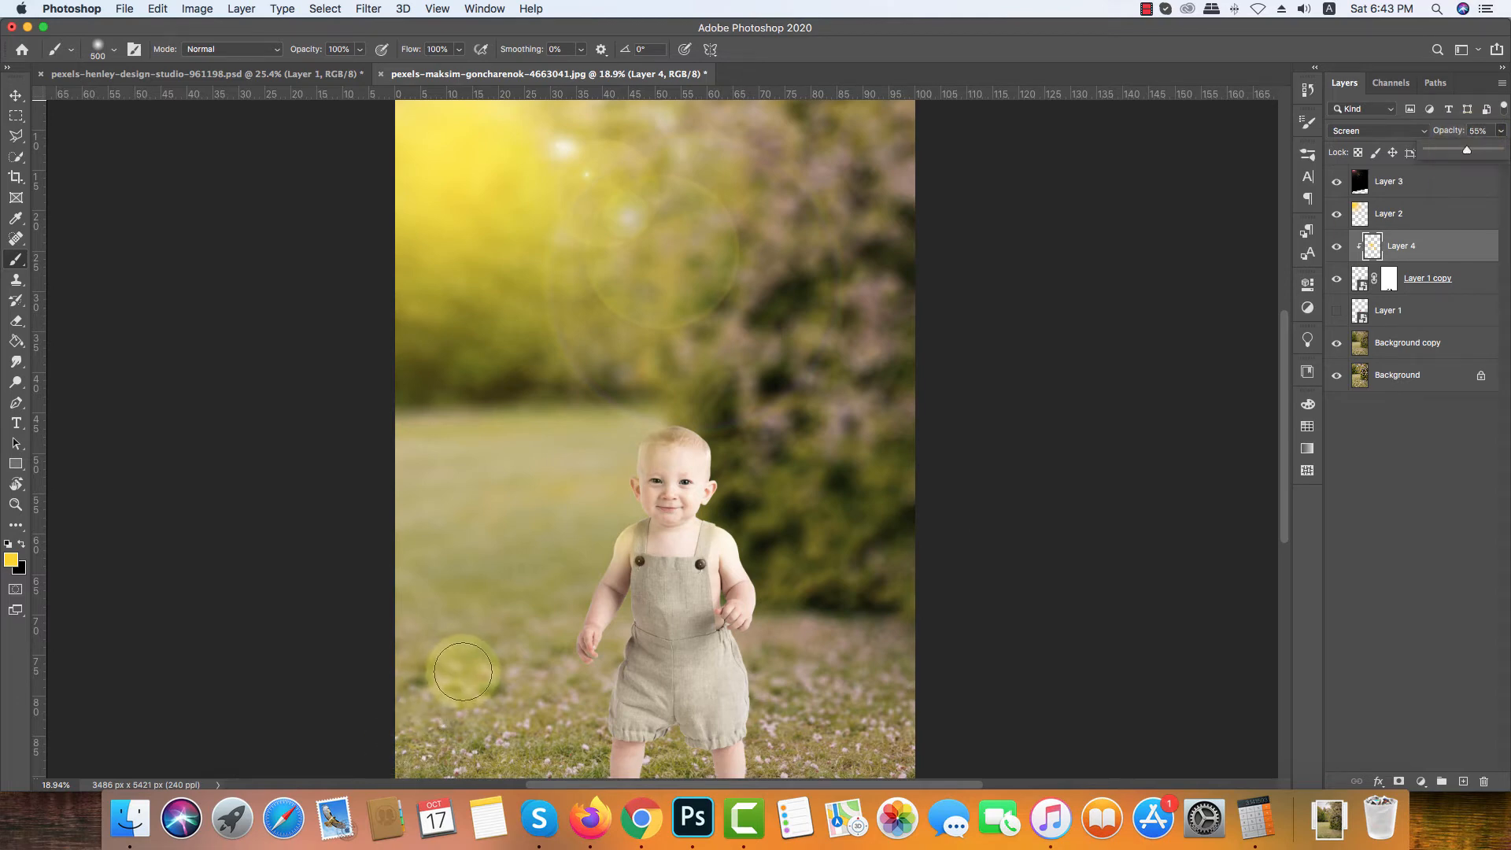
Step: Erase the yellow glow over the front of the baby's overalls on Layer 4 with an 800 px eraser
{"action": "key", "text": "e"}
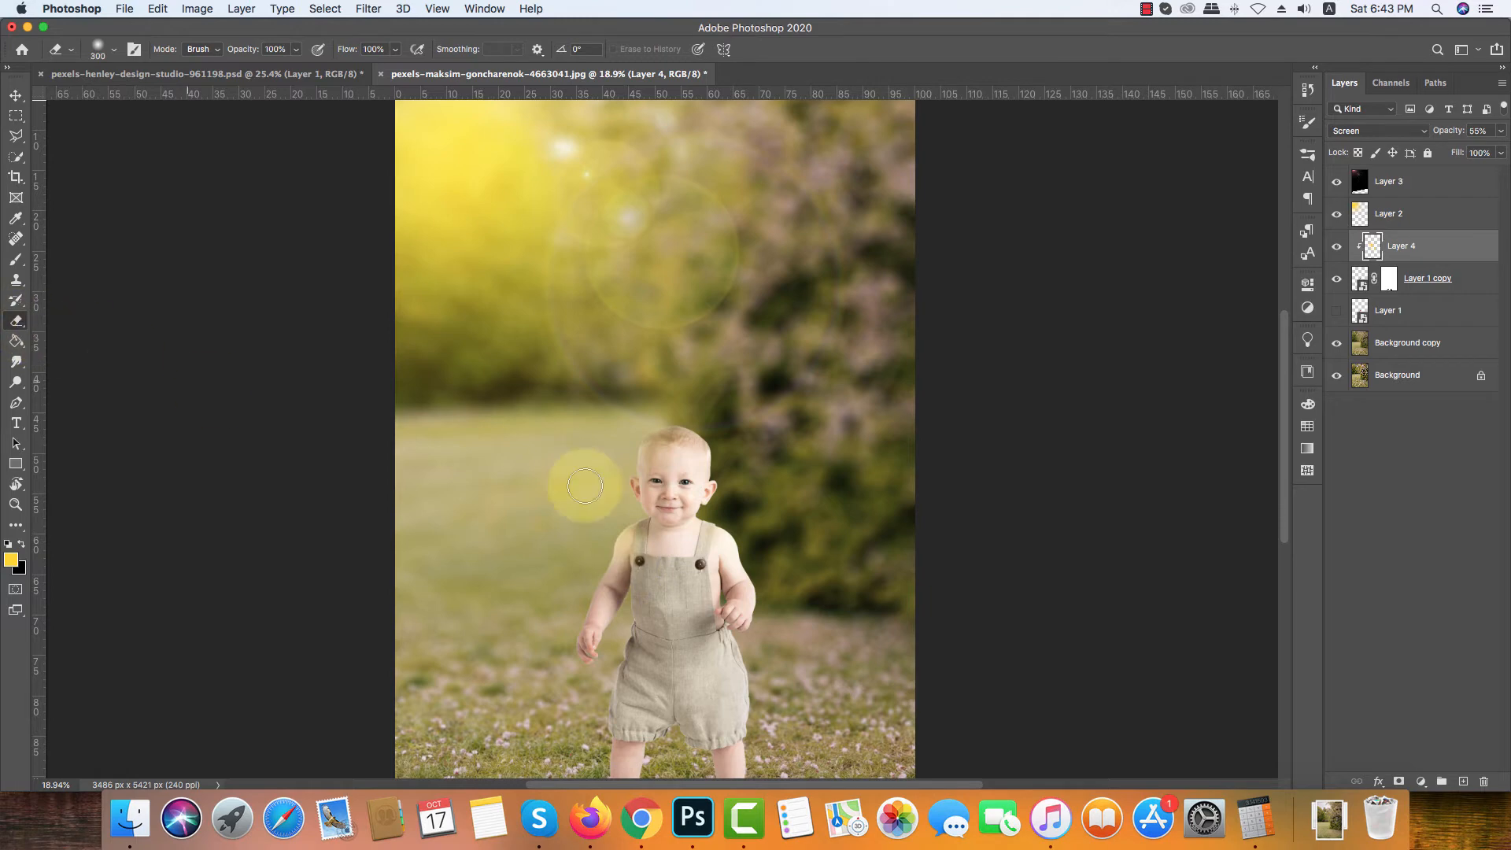
{"action": "key", "text": "bracketright"}
{"action": "key", "text": "bracketright"}
{"action": "key", "text": "bracketright"}
{"action": "key", "text": "bracketright"}
{"action": "key", "text": "bracketright"}
{"action": "key", "text": "bracketright"}
{"action": "key", "text": "bracketright"}
{"action": "key", "text": "bracketright"}
{"action": "key", "text": "bracketright"}
{"action": "key", "text": "bracketright"}
{"action": "key", "text": "bracketright"}
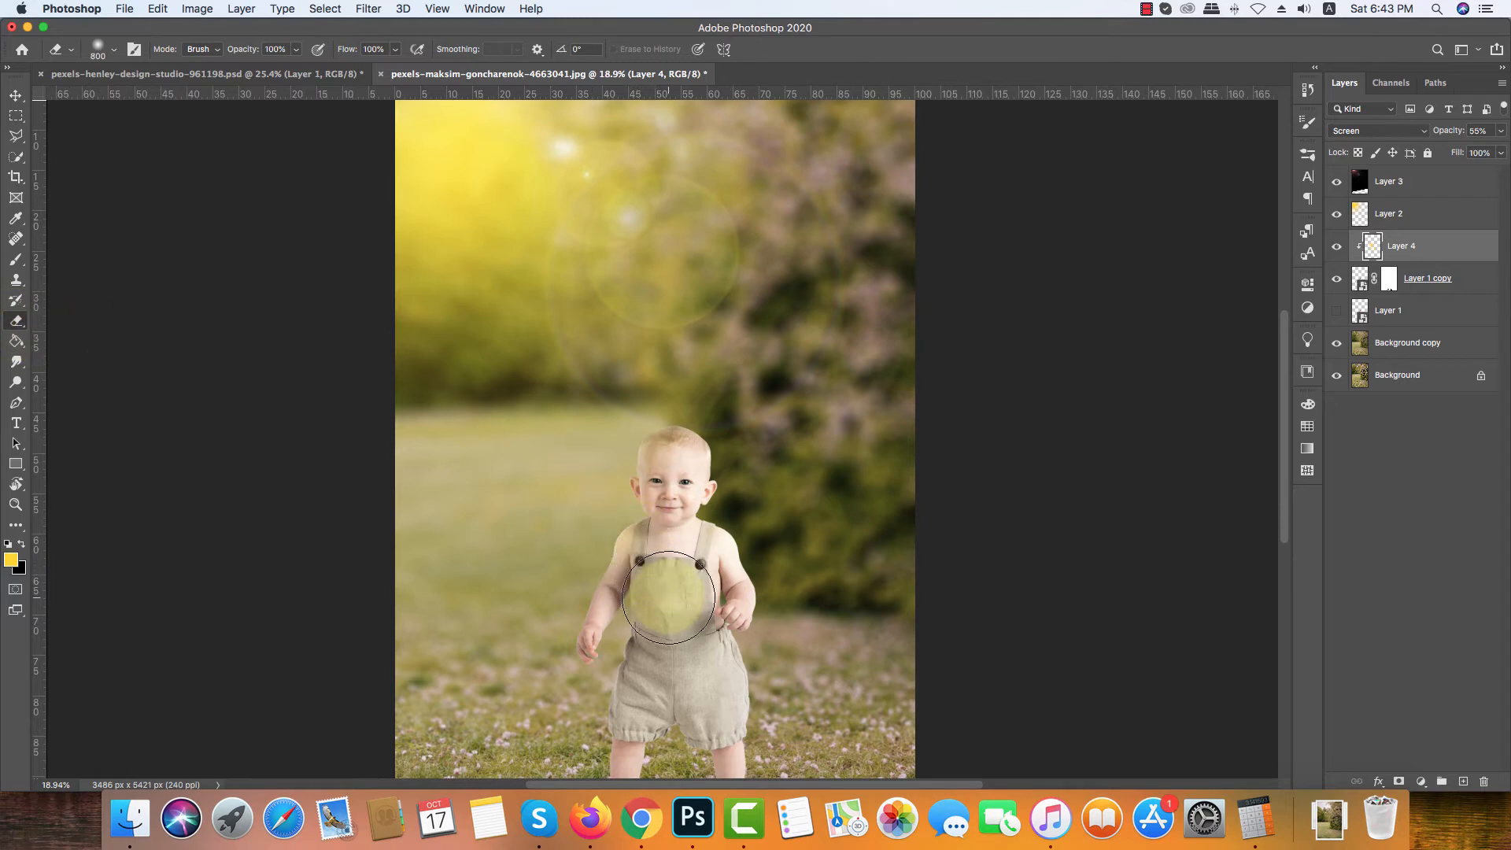
{"action": "left_click", "coordinate": [668, 596]}
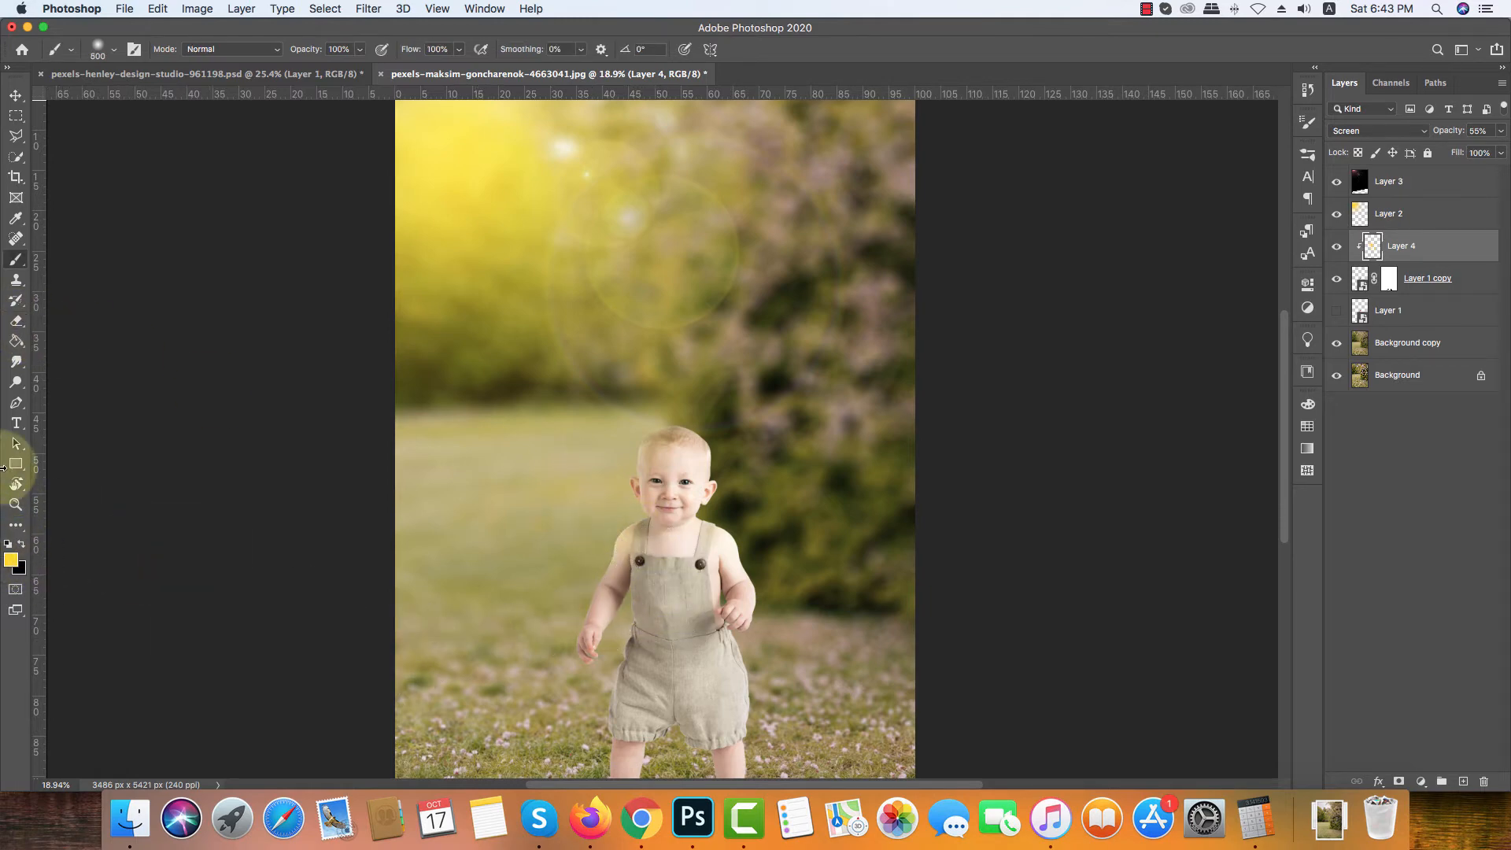
Step: Add a new layer and place it between Layer 4 and Layer 1 copy, clipped to the baby cutout
{"action": "left_click", "coordinate": [16, 259]}
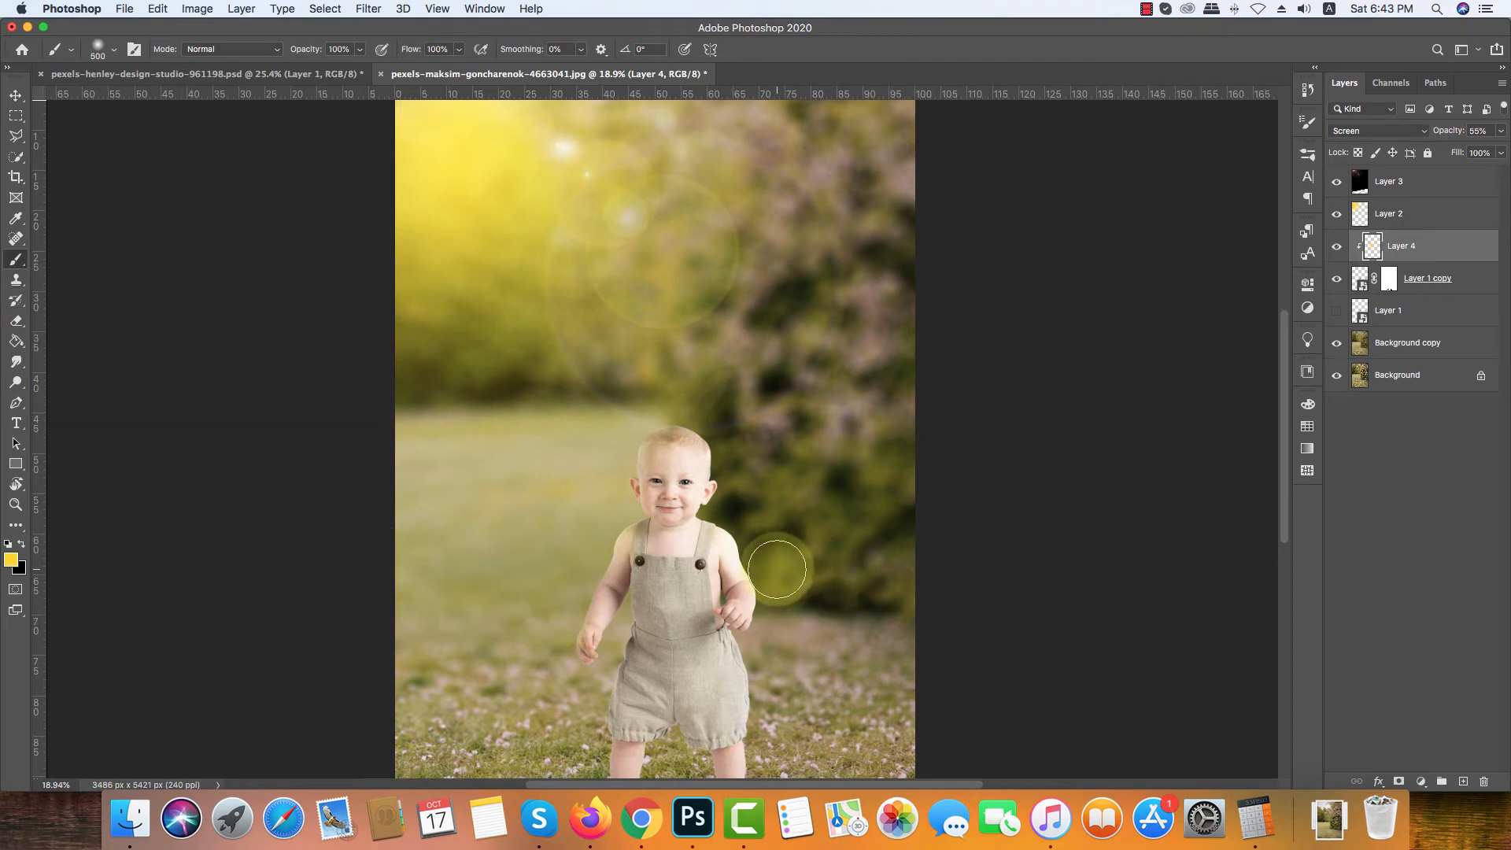
{"action": "scroll", "coordinate": [768, 692], "scroll_direction": "down", "scroll_amount": 2}
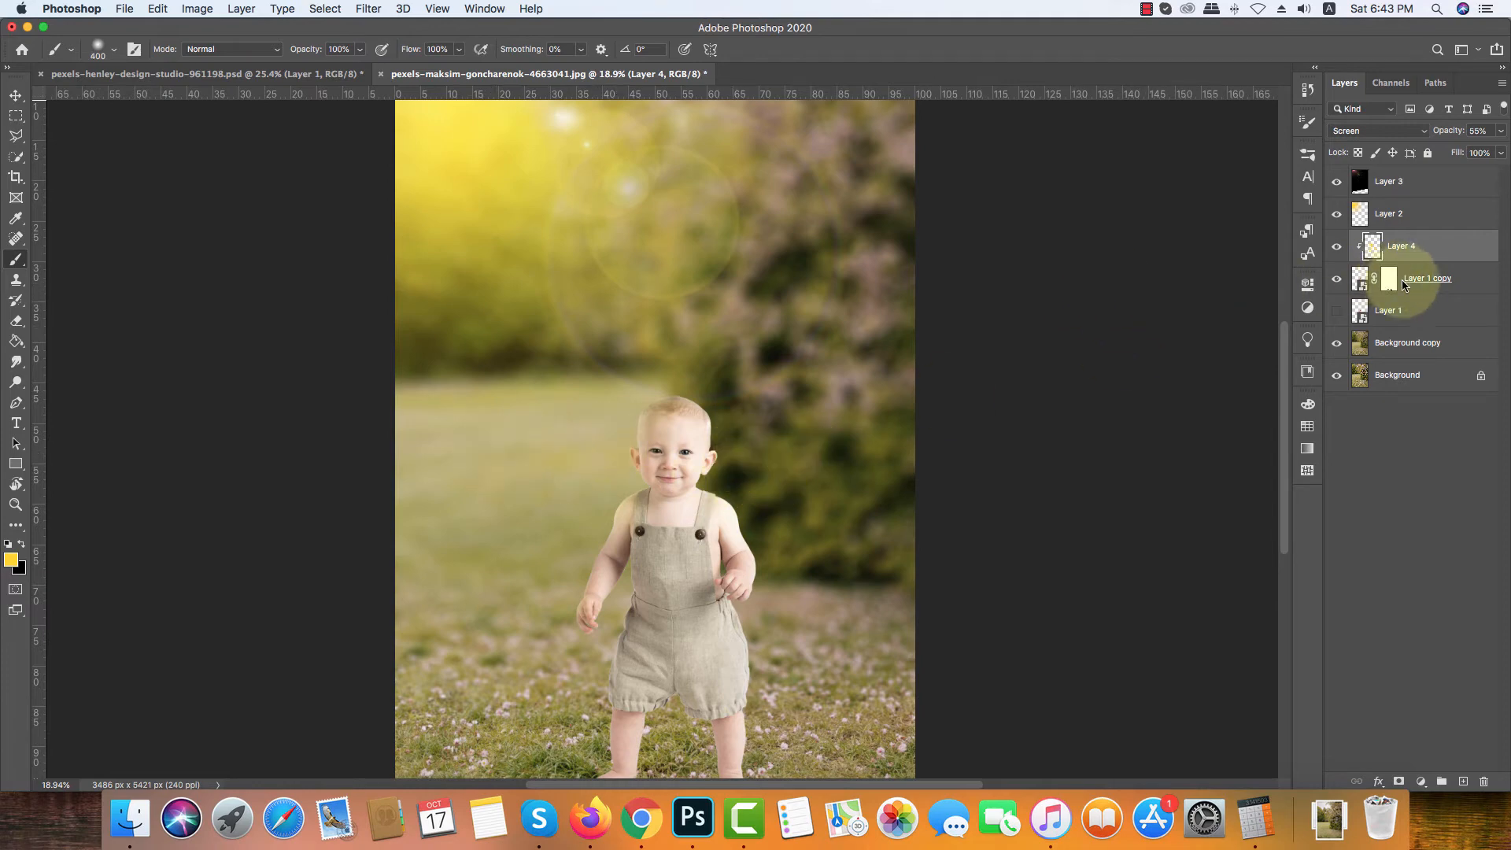
{"action": "left_click", "coordinate": [1462, 782]}
{"action": "right_click", "coordinate": [1401, 246]}
{"action": "left_click", "coordinate": [1425, 247]}
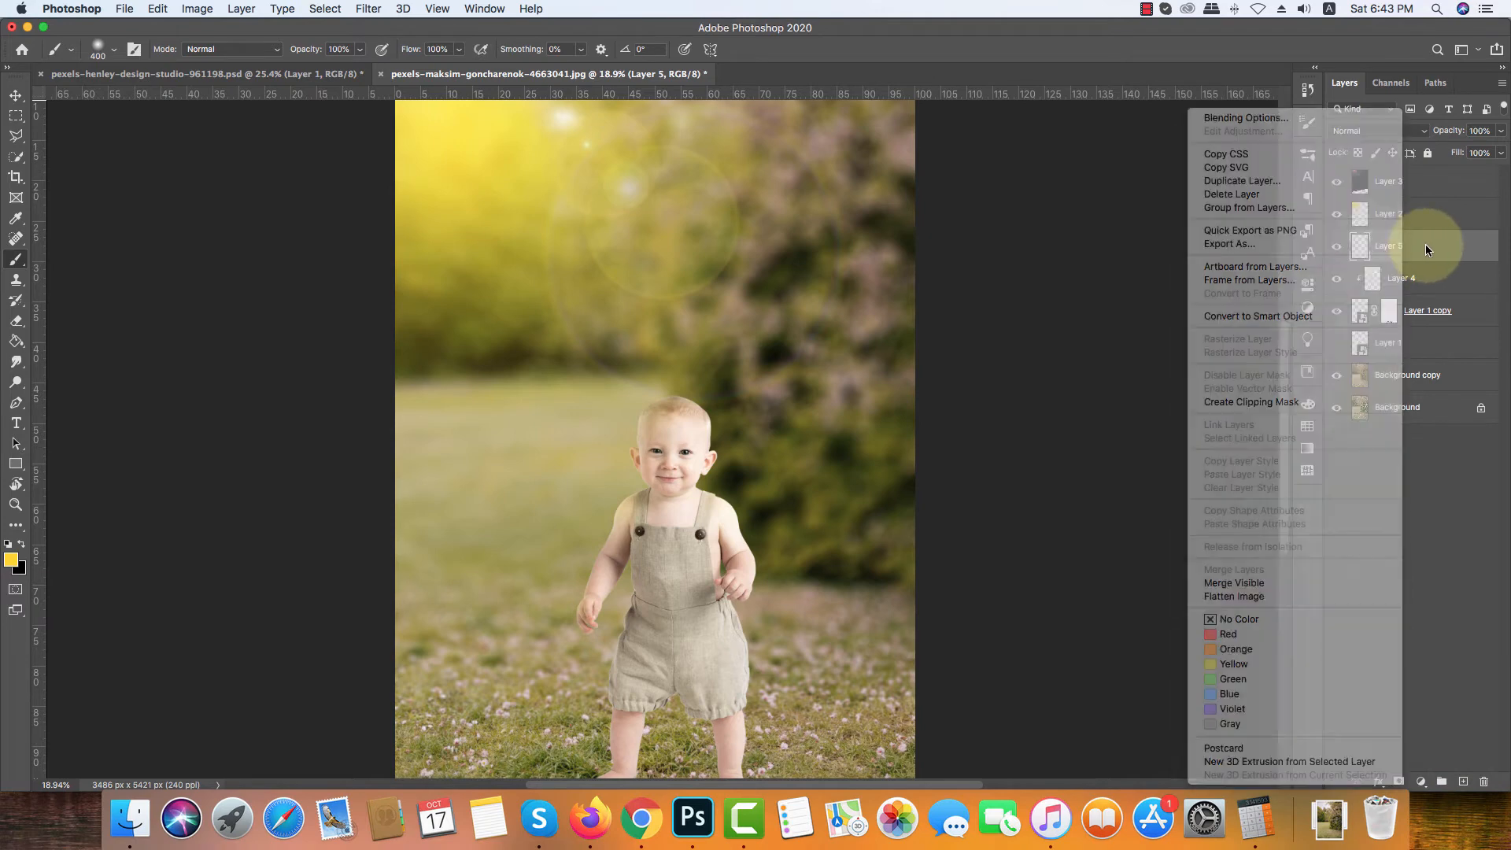
{"action": "left_click_drag", "start_coordinate": [1426, 247], "coordinate": [1433, 289]}
{"action": "right_click", "coordinate": [1433, 289]}
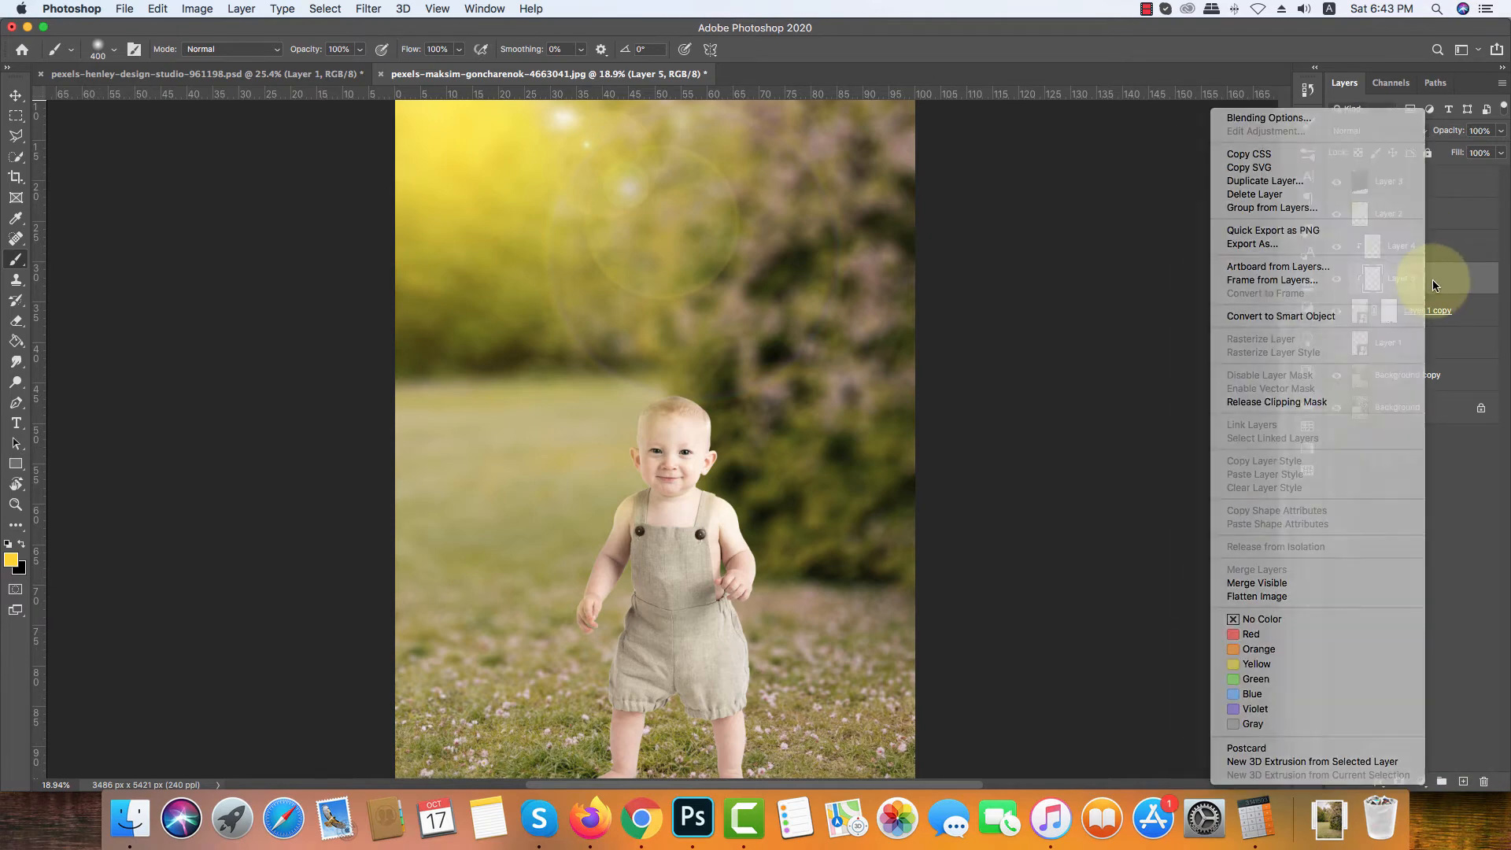
Step: Sample a dark olive foreground colour from the bush and paint it on the bush side of the baby's head and shoulder with an 800 px brush
{"action": "left_click", "coordinate": [4, 504]}
{"action": "left_click", "coordinate": [11, 554]}
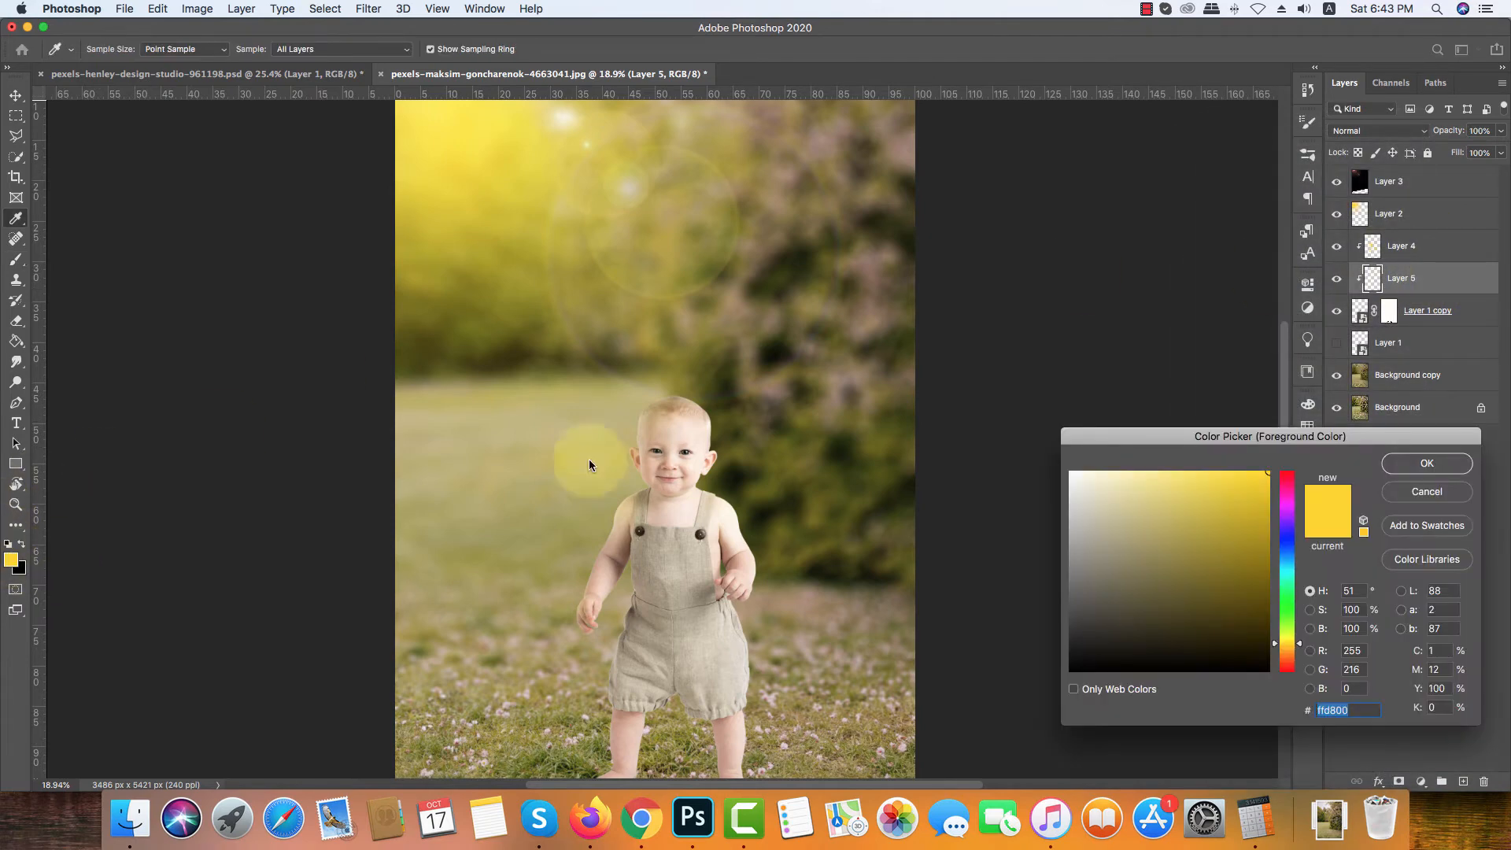
{"action": "left_click", "coordinate": [737, 458]}
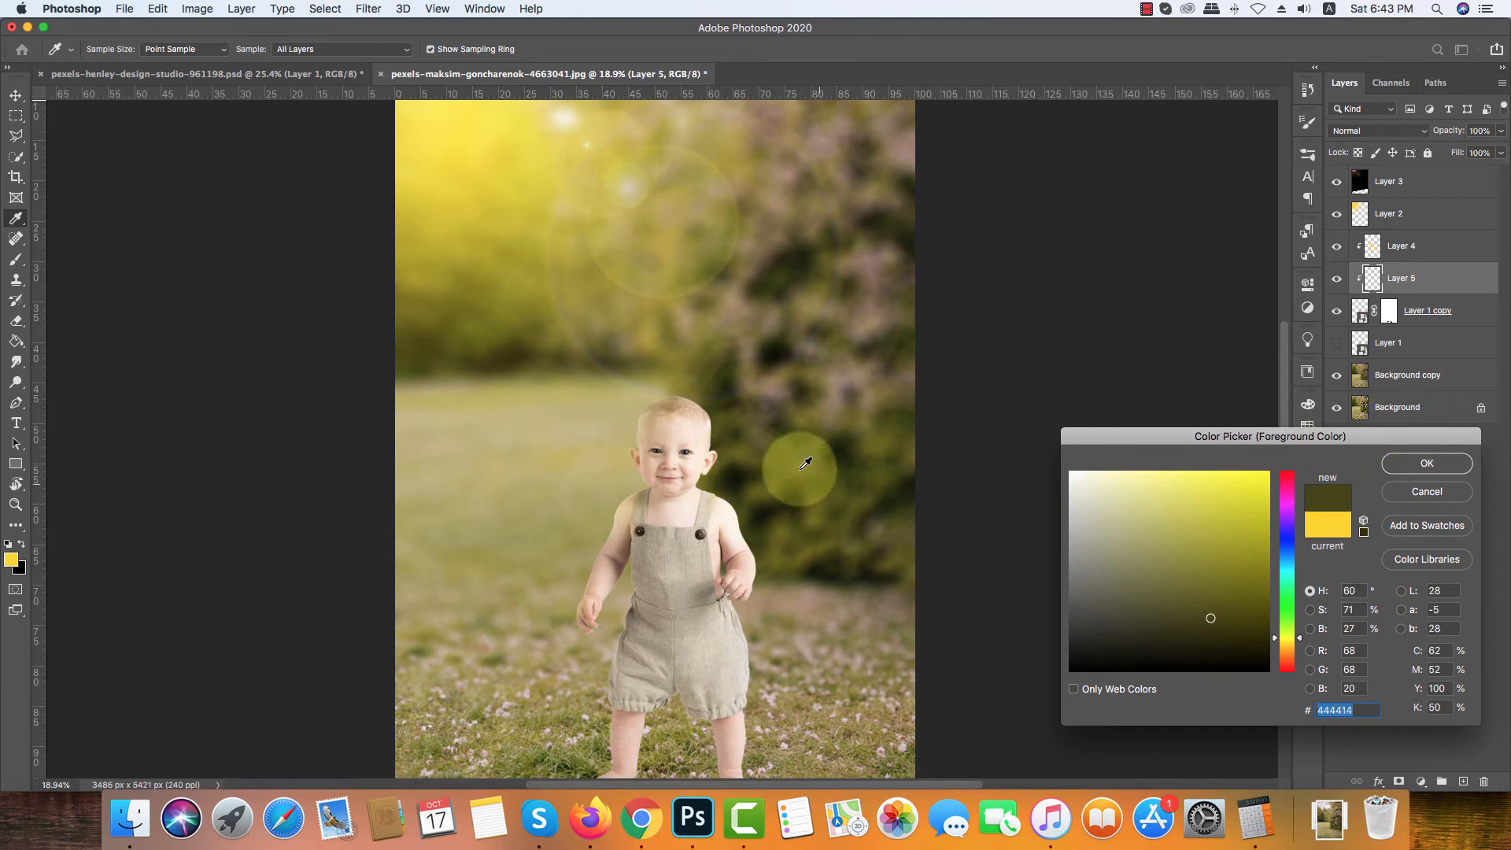
{"action": "left_click", "coordinate": [1426, 463]}
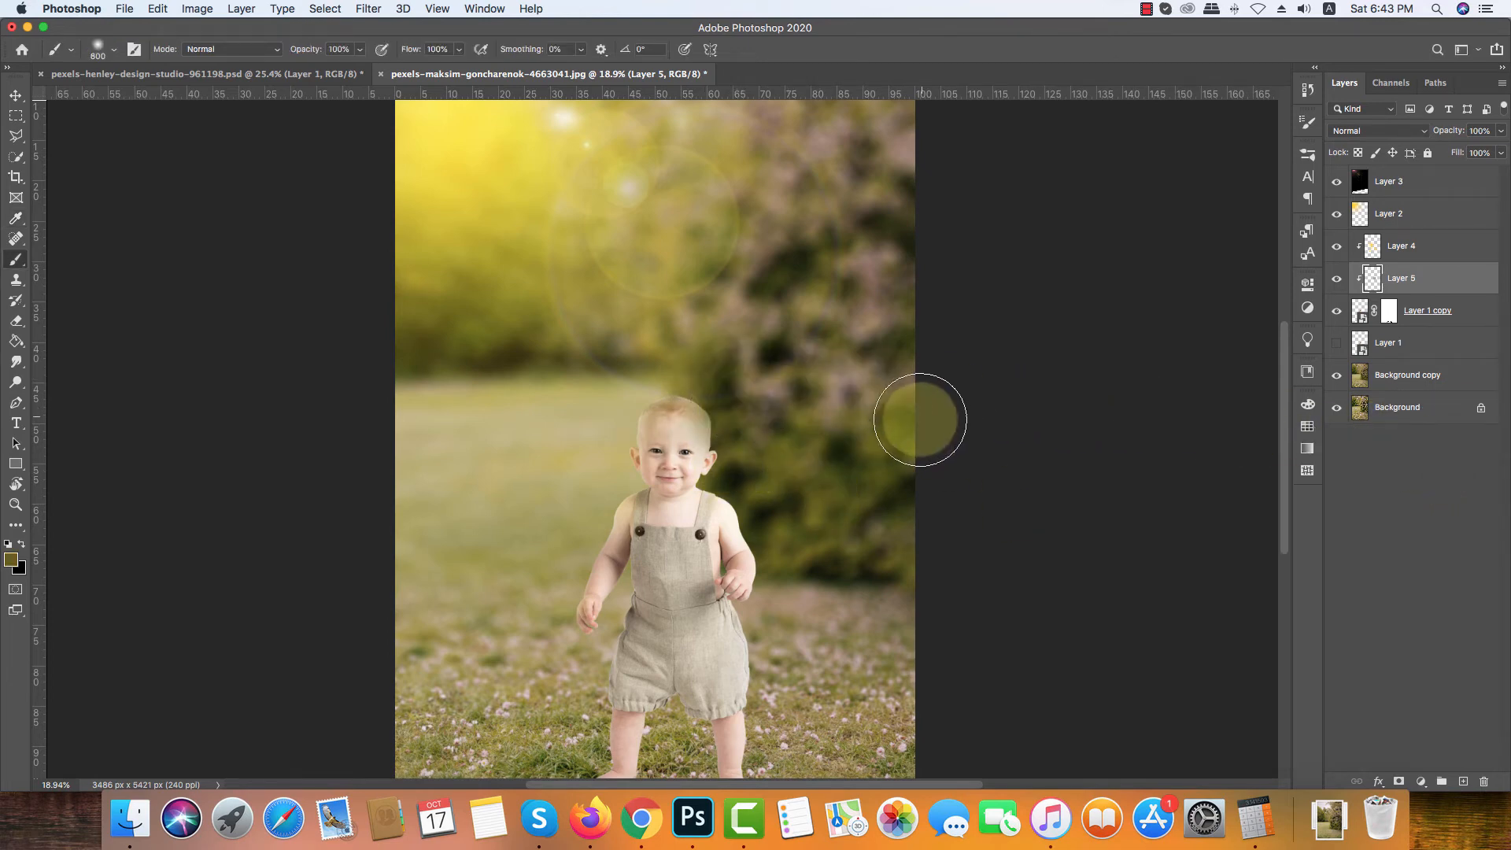
{"action": "left_click", "coordinate": [748, 499]}
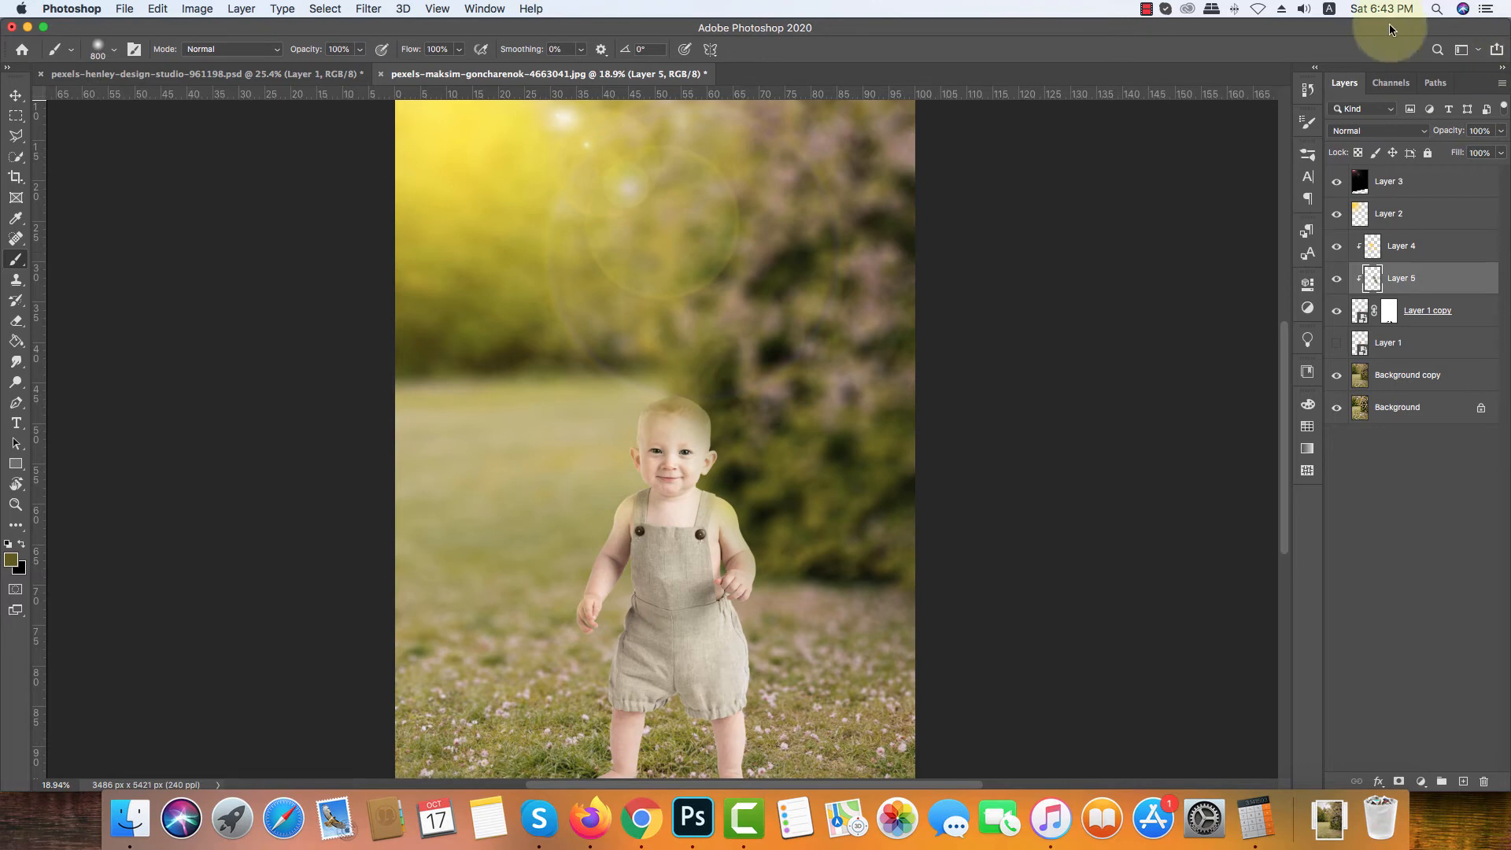
Step: Set Layer 5 to Screen and add olive light on the baby's ear and arm beside the bush with 200 to 500 px brushes
{"action": "left_click", "coordinate": [1408, 131]}
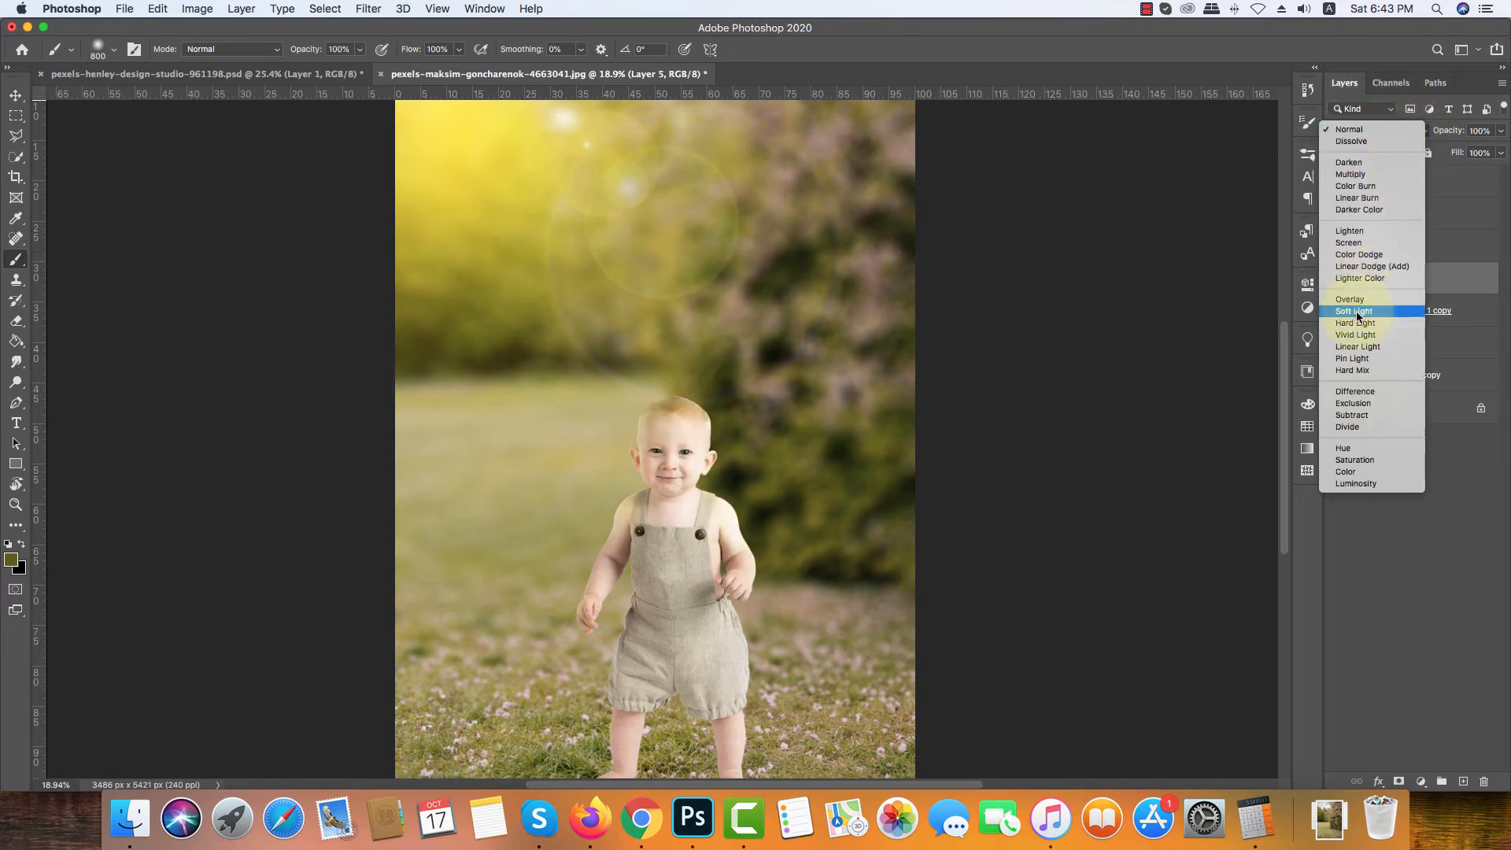
{"action": "left_click", "coordinate": [1349, 243]}
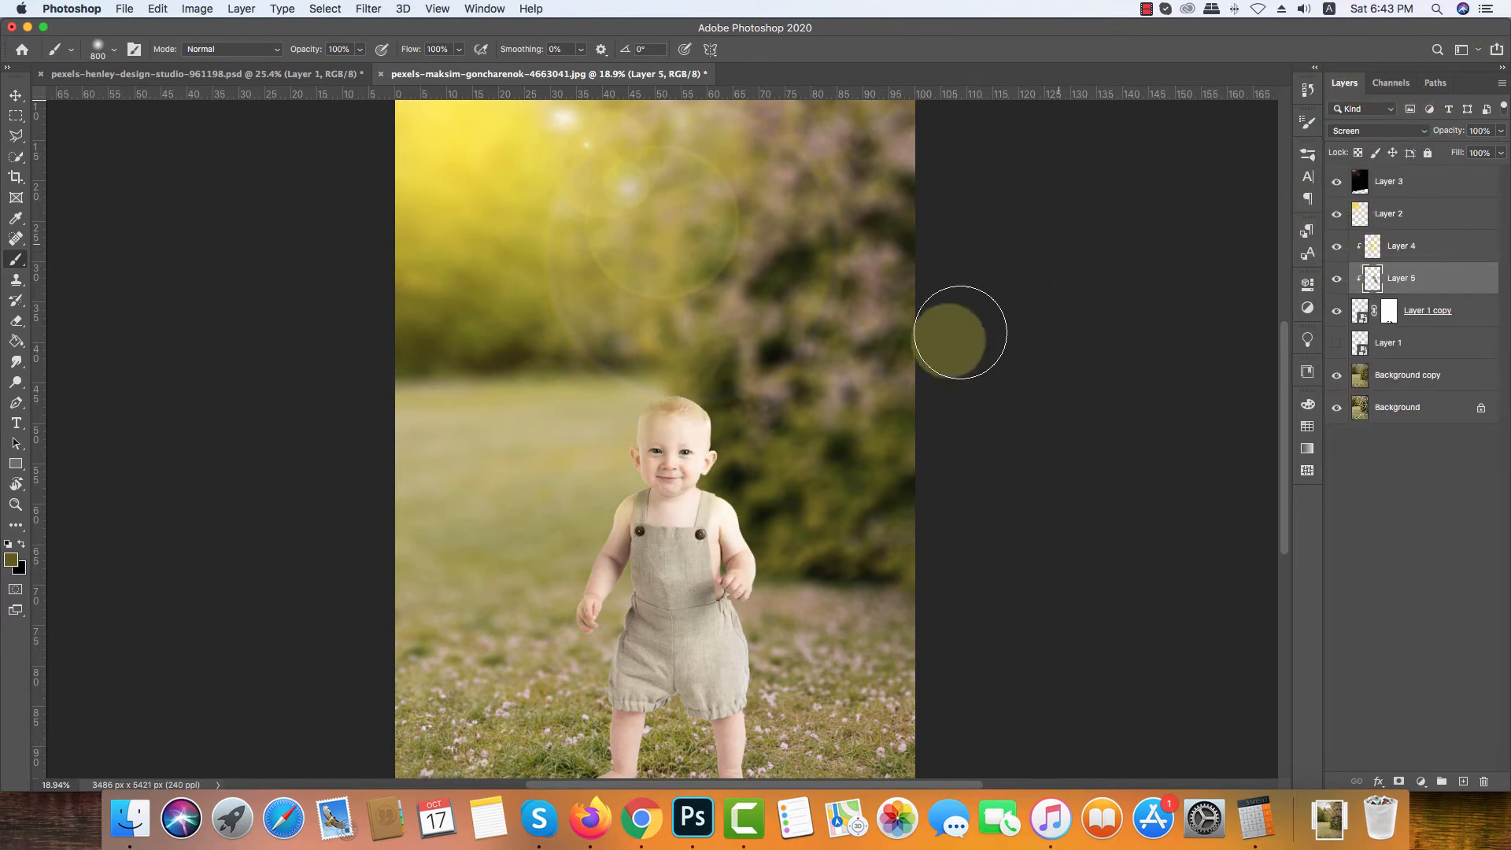
{"action": "key", "text": "bracketleft"}
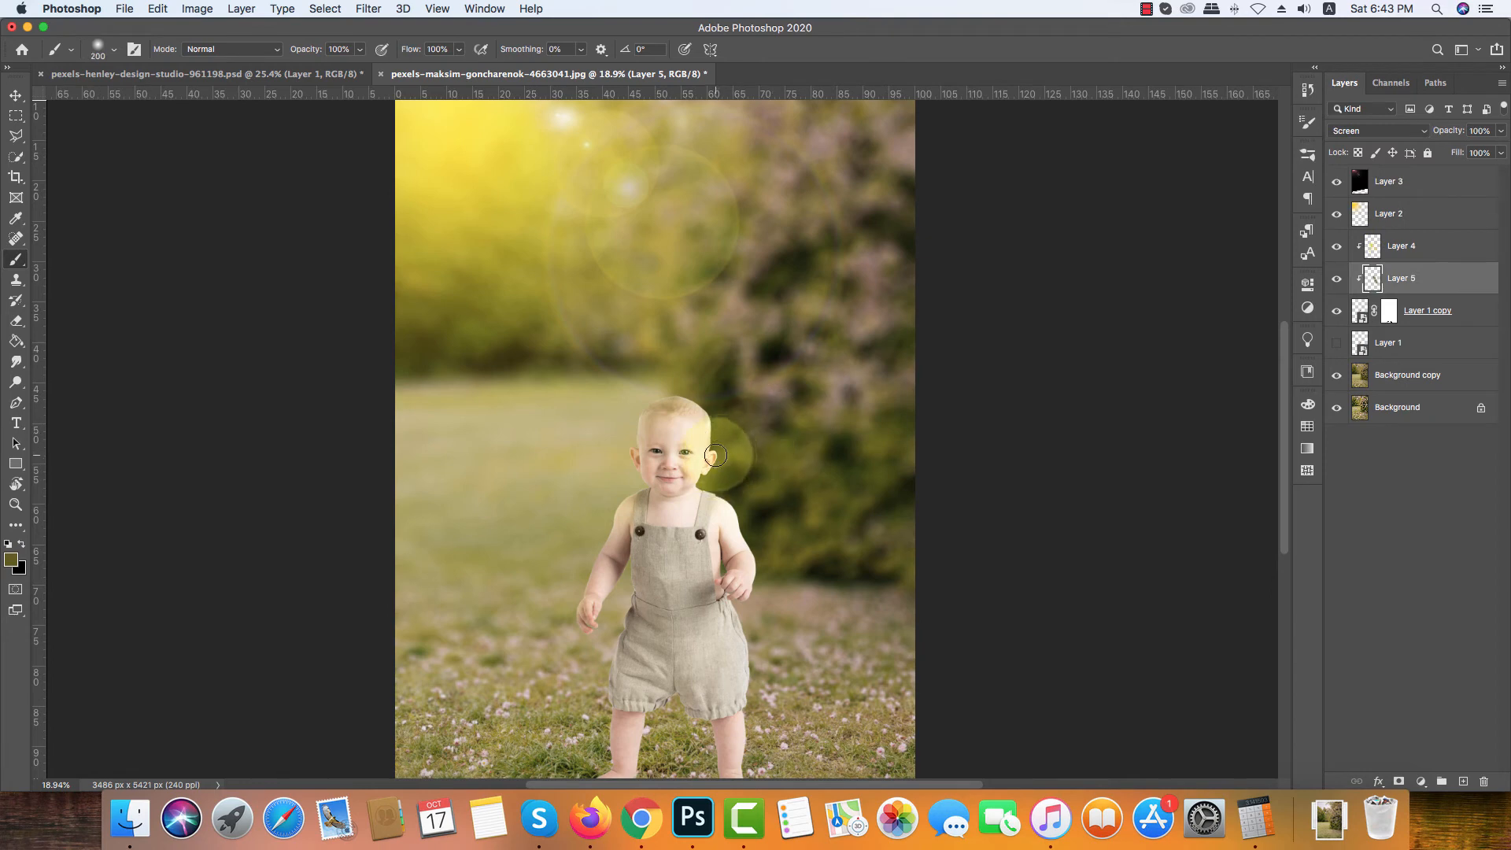
{"action": "key", "text": "bracketright"}
{"action": "key", "text": "bracketright"}
{"action": "key", "text": "bracketright"}
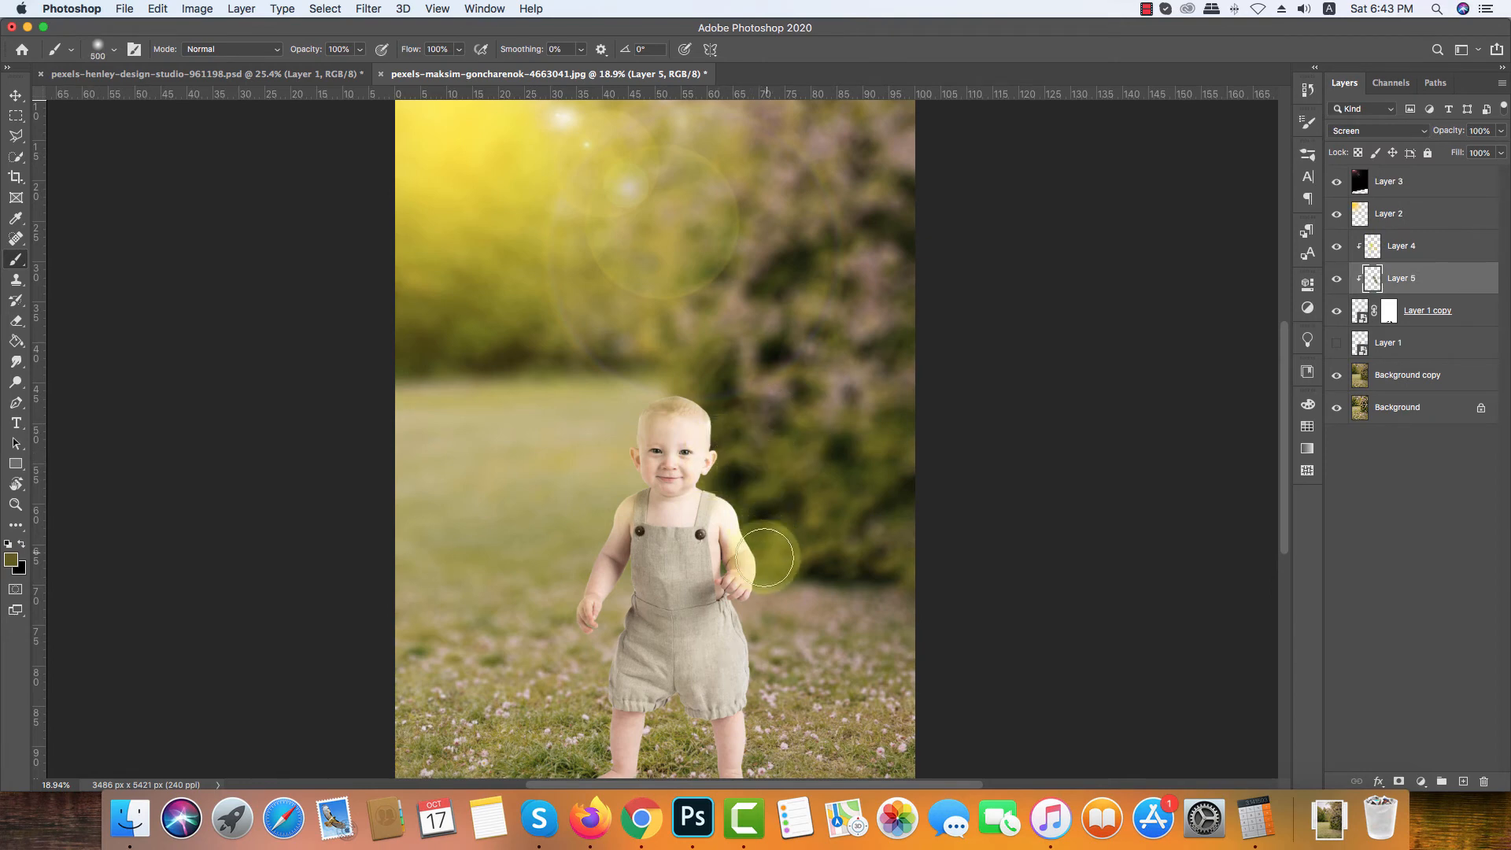
{"action": "key", "text": "bracketleft"}
{"action": "key", "text": "bracketleft"}
{"action": "key", "text": "bracketleft"}
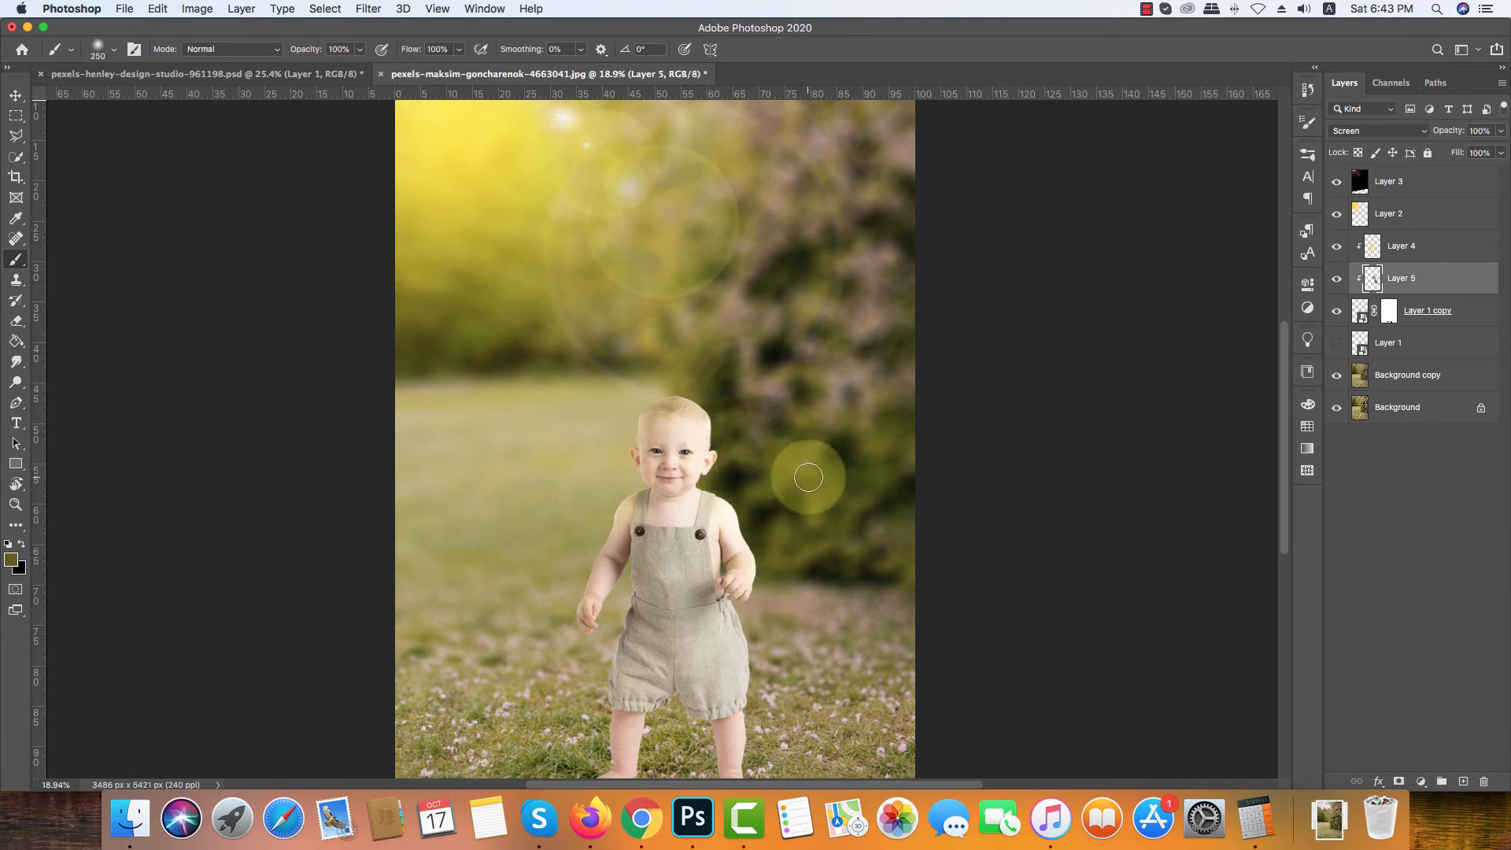
{"action": "scroll", "coordinate": [808, 476], "scroll_direction": "down", "scroll_amount": 4}
{"action": "scroll", "coordinate": [811, 472], "scroll_direction": "up", "scroll_amount": 1}
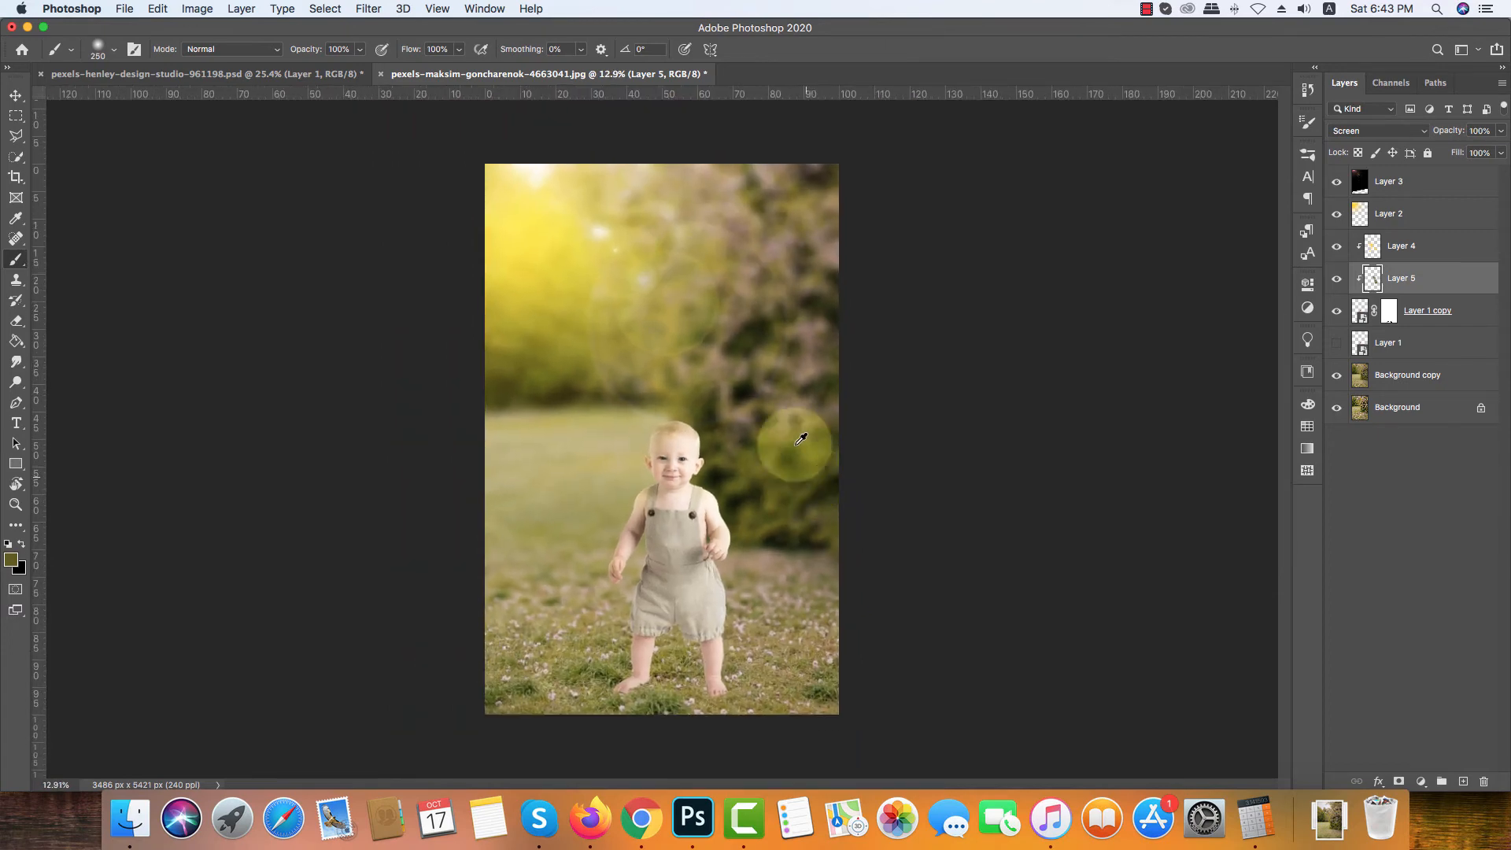
Step: Add a new empty layer above Layer 3 at the top of the layer stack
{"action": "left_click", "coordinate": [1408, 213]}
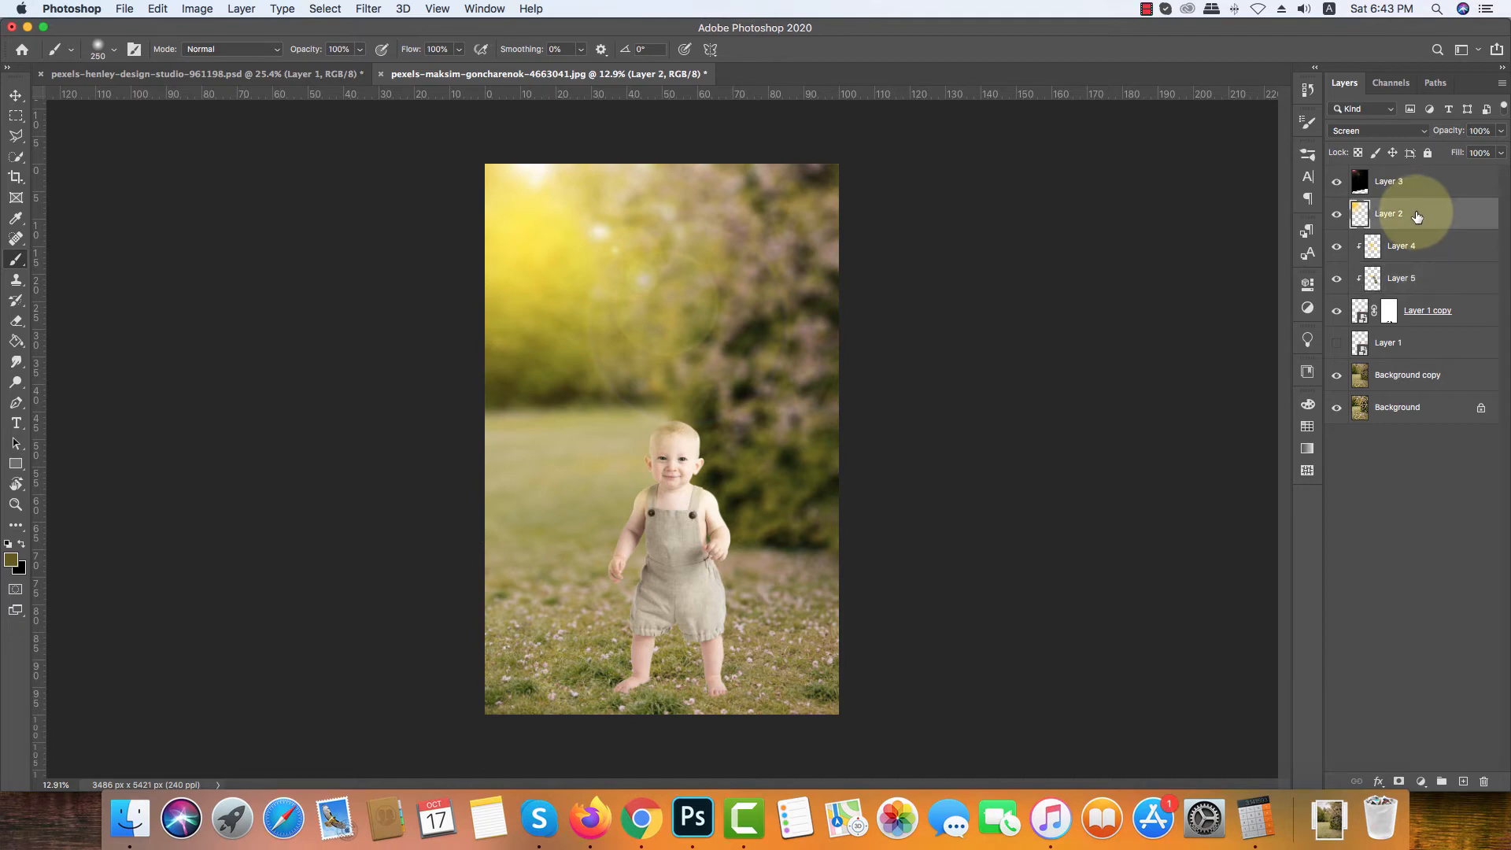
{"action": "left_click", "coordinate": [1452, 181]}
{"action": "left_click", "coordinate": [1464, 781]}
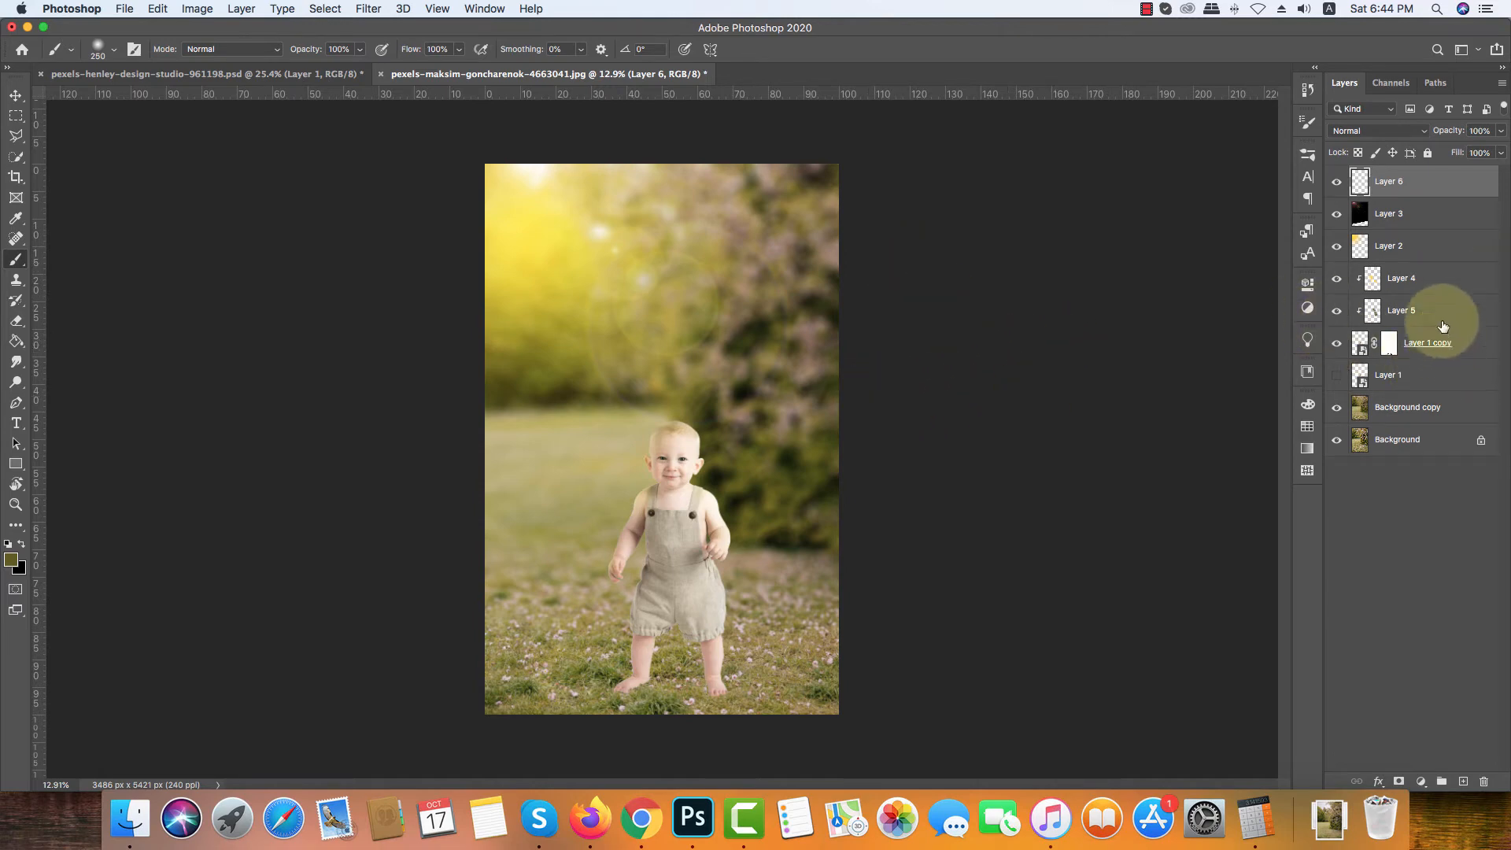
Step: Add one new empty layer directly above the hidden Layer 1, beneath the baby cutout
{"action": "left_click", "coordinate": [1412, 376]}
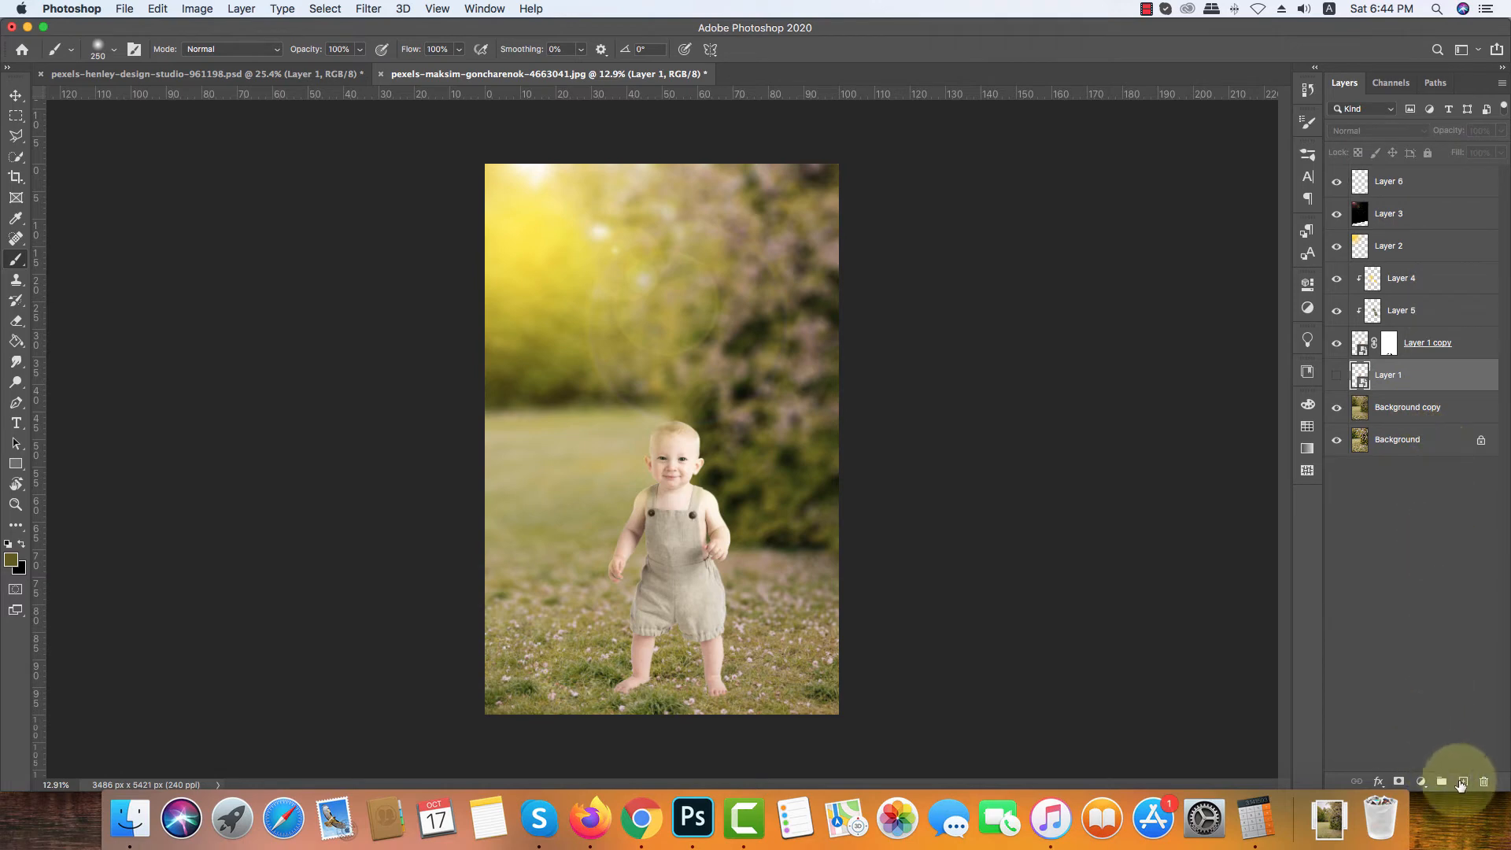
{"action": "left_click", "coordinate": [1462, 781]}
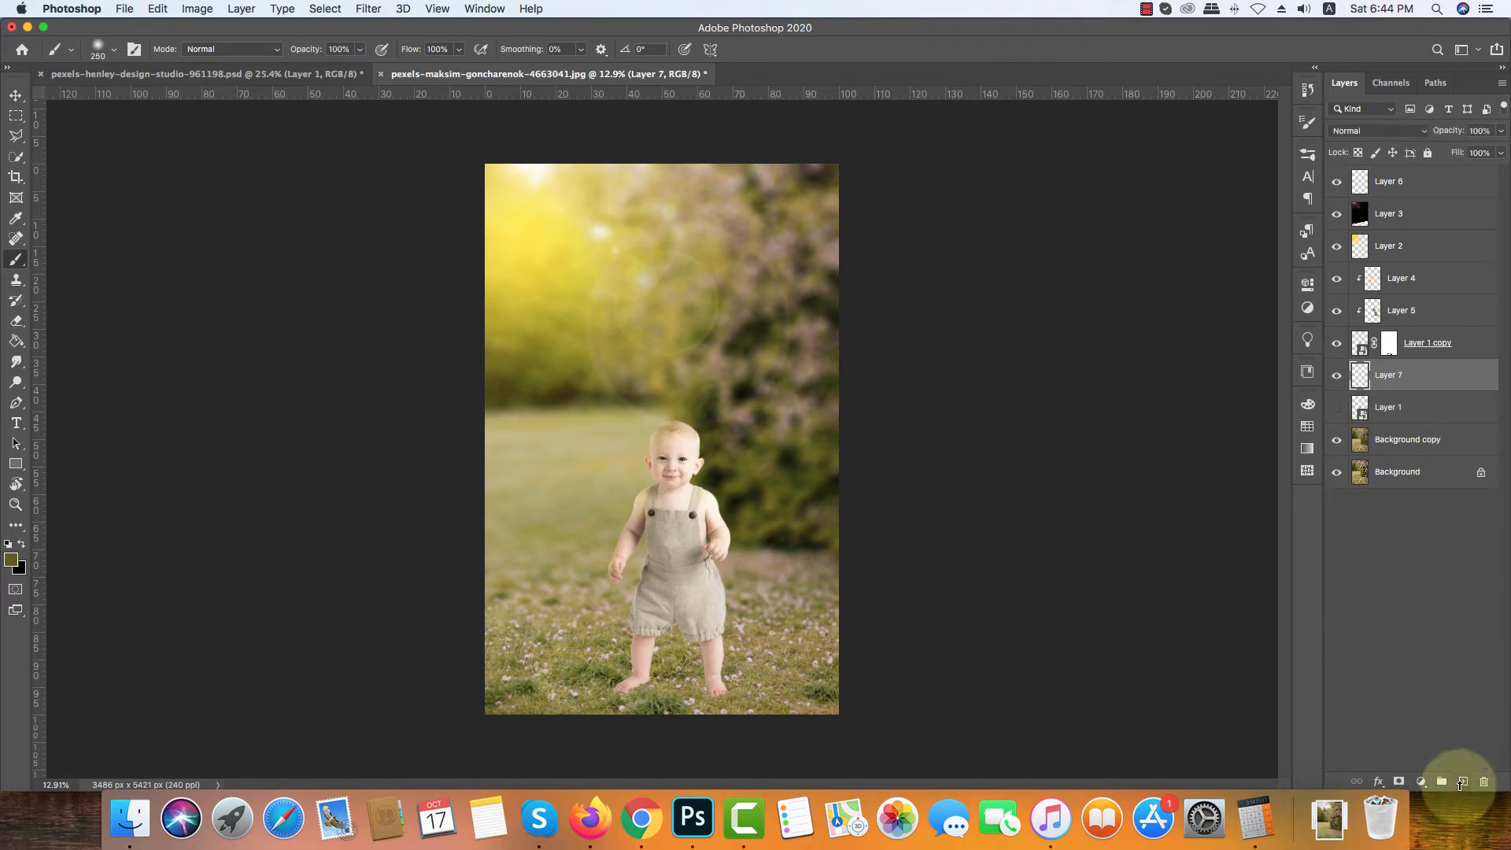
{"action": "left_click", "coordinate": [1461, 781]}
{"action": "key", "text": "super+z"}
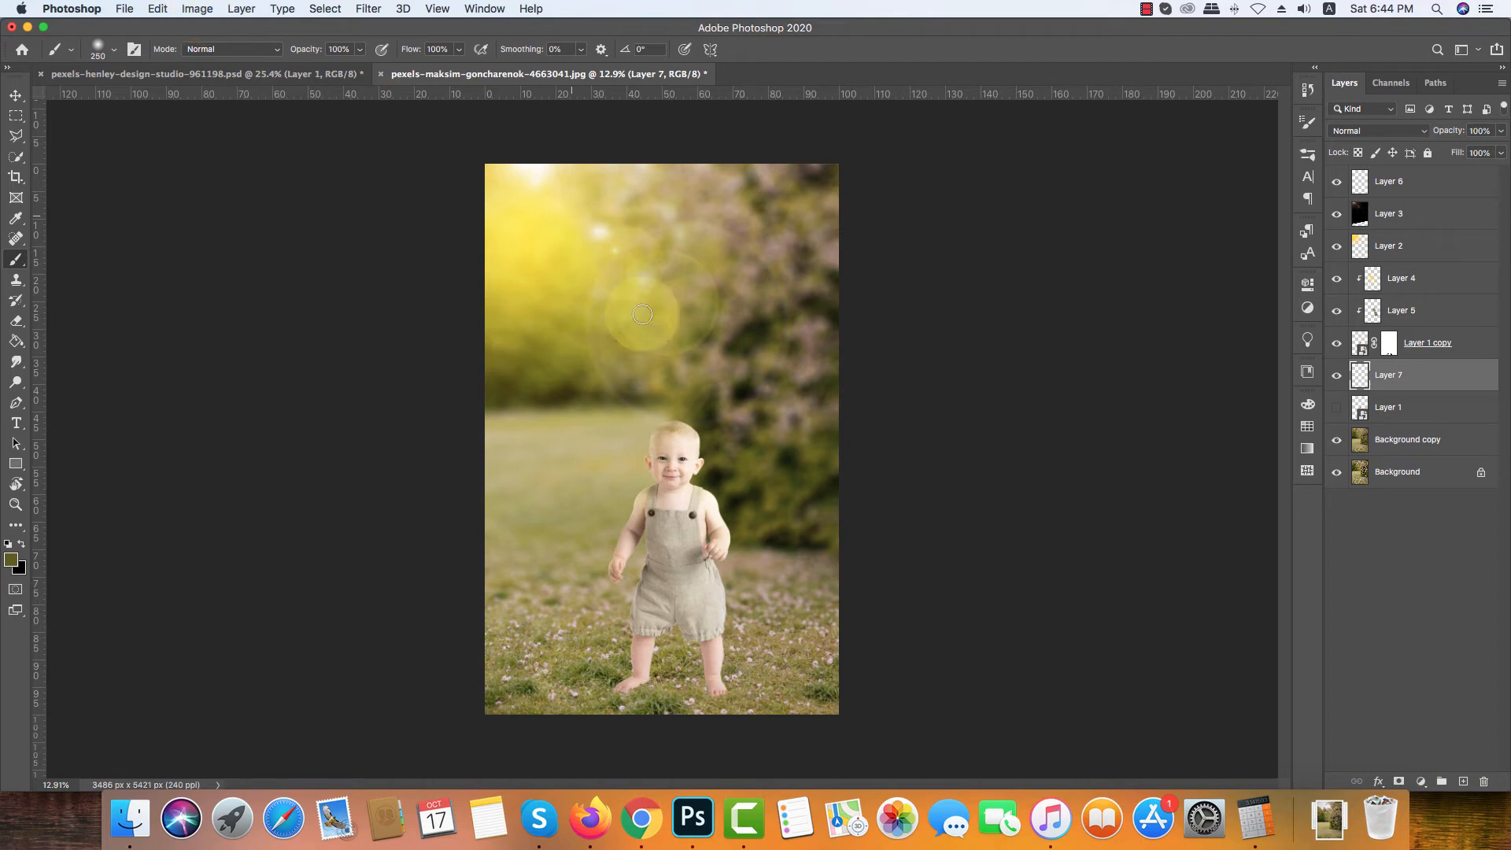
Step: Reset the foreground colour to black and flatten the 250 px soft round brush tip into a thin horizontal ellipse
{"action": "left_click", "coordinate": [7, 543]}
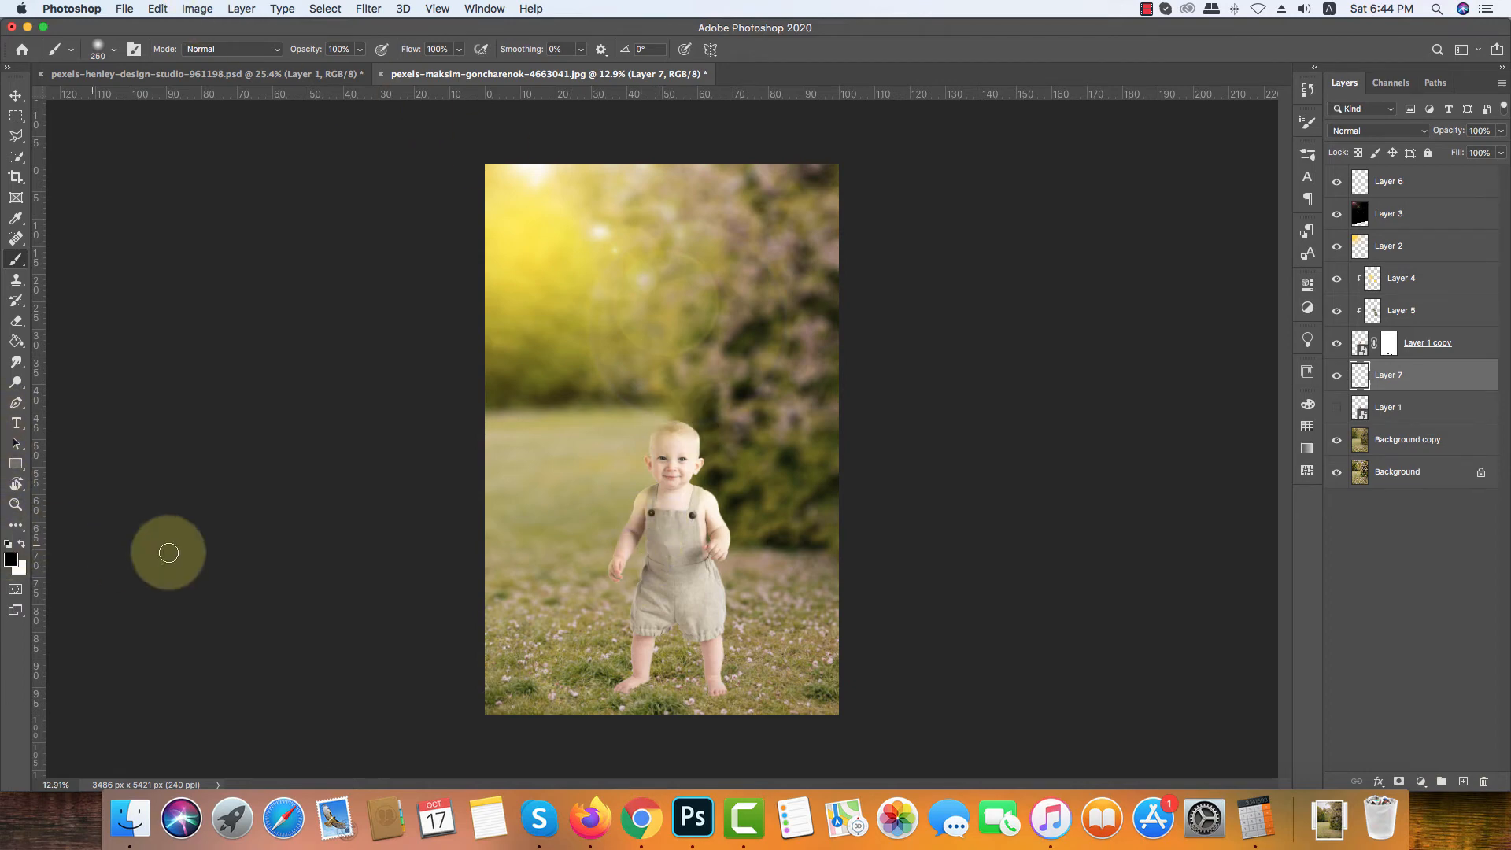
{"action": "scroll", "coordinate": [590, 648], "scroll_direction": "up", "scroll_amount": 5}
{"action": "left_click_drag", "start_coordinate": [602, 552], "coordinate": [602, 541]}
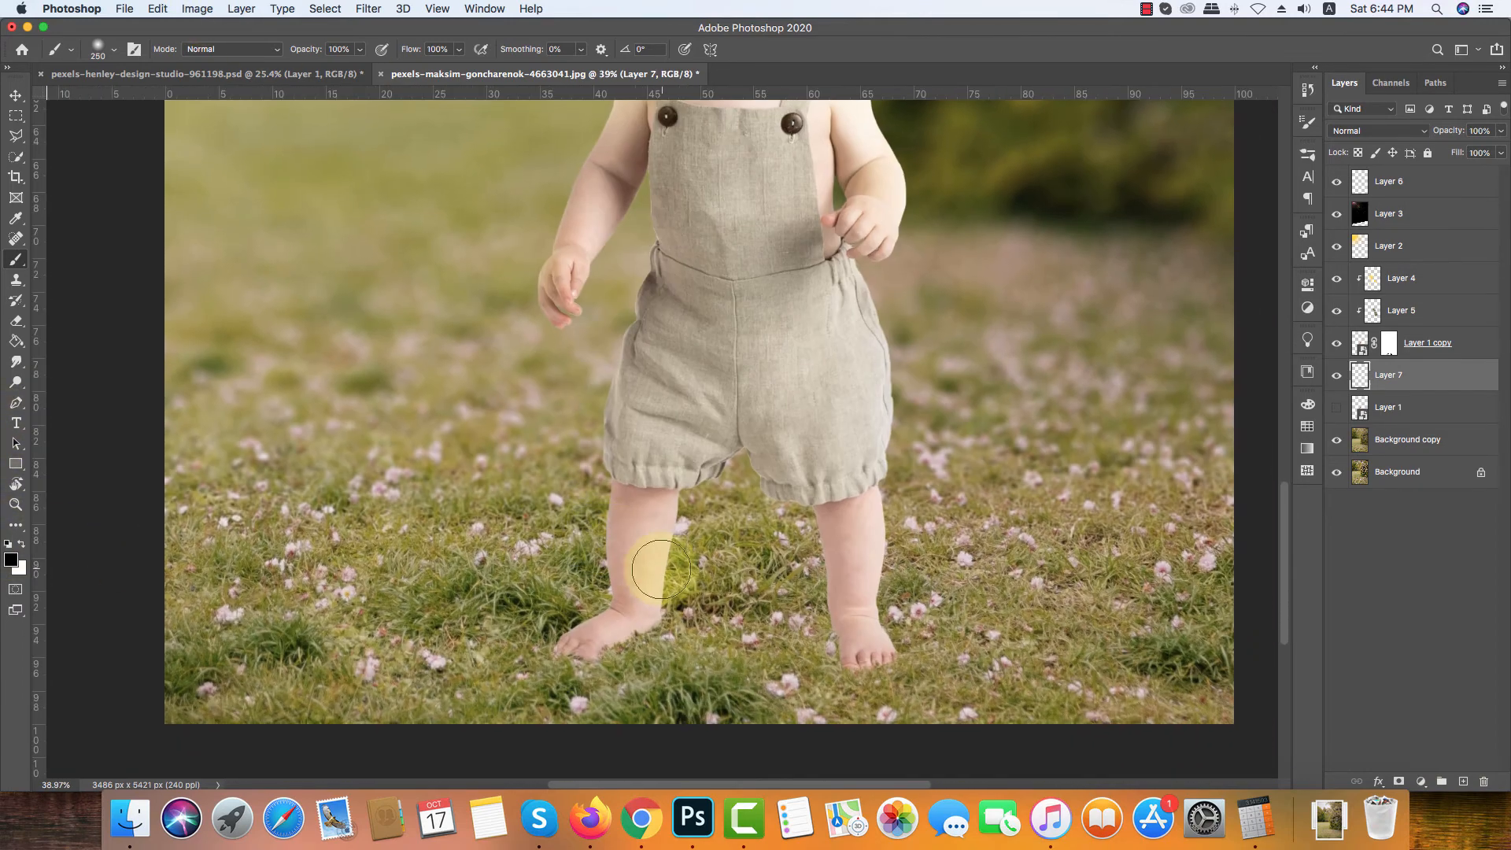
{"action": "right_click", "coordinate": [750, 589]}
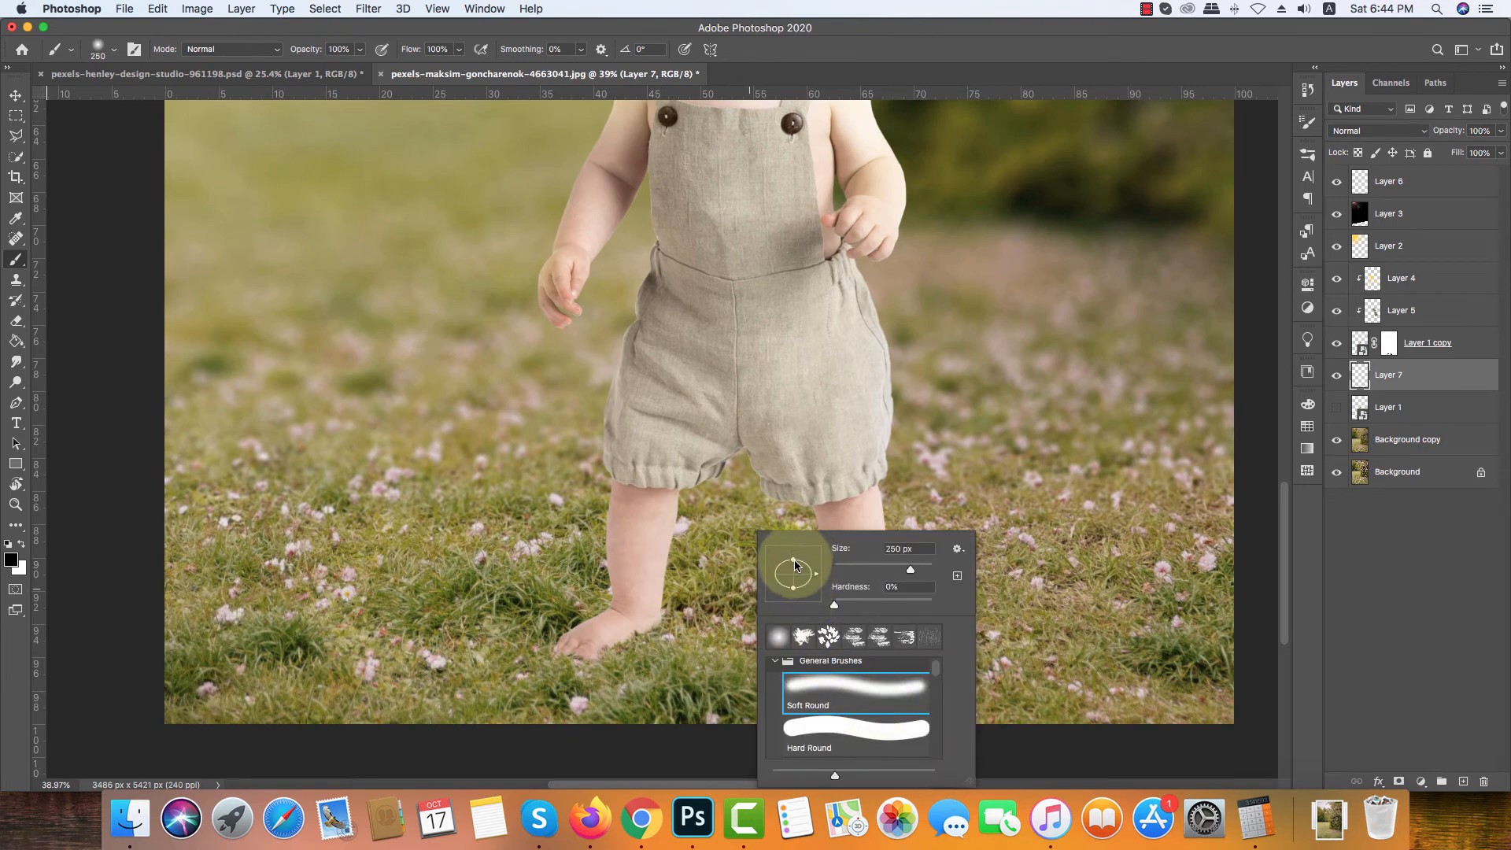
{"action": "left_click_drag", "start_coordinate": [795, 562], "coordinate": [795, 570]}
{"action": "left_click", "coordinate": [667, 611]}
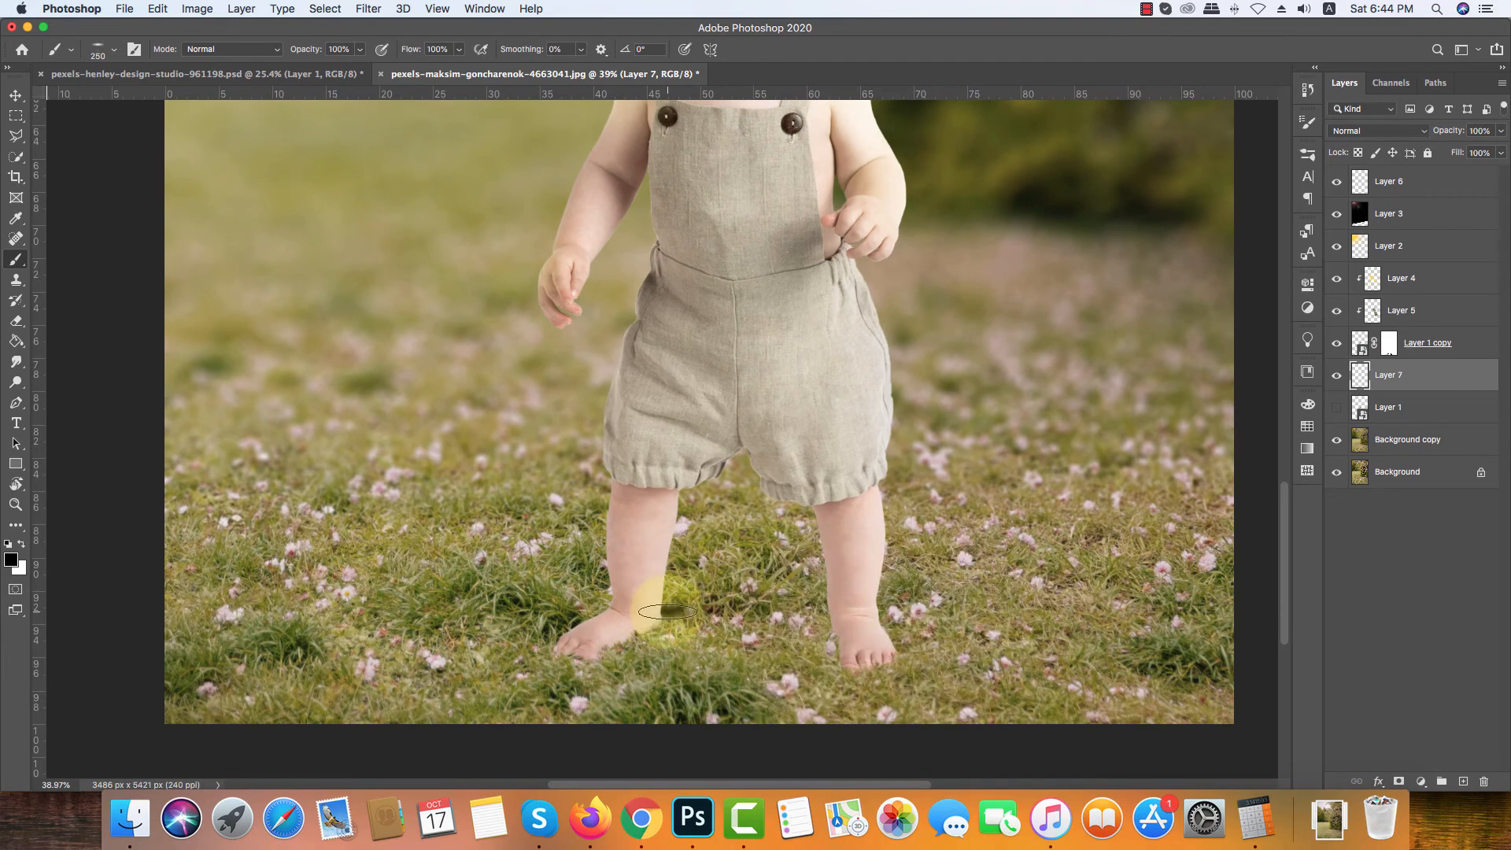
Step: Paint a black ground shadow around and between the baby's feet on Layer 7 with the flattened brush, enlarging it from 250 px
{"action": "mouse_move", "coordinate": [667, 611]}
{"action": "left_mouse_down"}
{"action": "mouse_move", "coordinate": [674, 592]}
{"action": "mouse_move", "coordinate": [668, 607]}
{"action": "mouse_move", "coordinate": [624, 607]}
{"action": "mouse_move", "coordinate": [581, 582]}
{"action": "mouse_move", "coordinate": [659, 602]}
{"action": "left_mouse_up"}
{"action": "key", "text": "bracketright"}
{"action": "key", "text": "bracketright"}
{"action": "key", "text": "bracketright"}
{"action": "key", "text": "bracketright"}
{"action": "key", "text": "bracketright"}
{"action": "key", "text": "bracketright"}
{"action": "key", "text": "bracketright"}
{"action": "key", "text": "bracketright"}
{"action": "key", "text": "bracketright"}
{"action": "key", "text": "bracketright"}
{"action": "key", "text": "bracketright"}
{"action": "key", "text": "bracketright"}
{"action": "key", "text": "bracketright"}
{"action": "key", "text": "bracketright"}
{"action": "key", "text": "bracketright"}
{"action": "key", "text": "bracketright"}
{"action": "key", "text": "bracketright"}
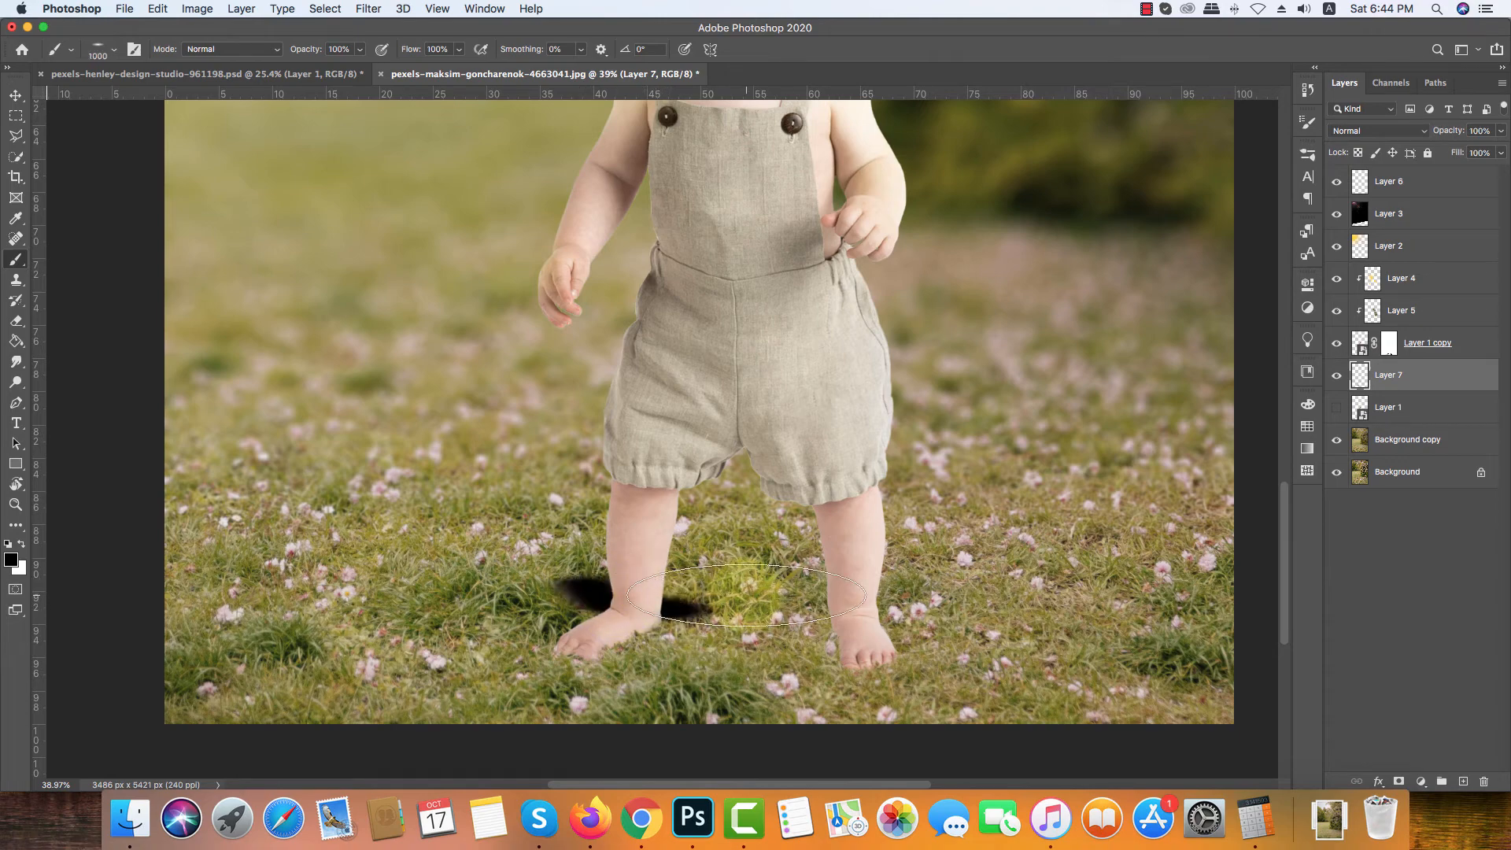
{"action": "left_click", "coordinate": [744, 625]}
{"action": "key", "text": "ctrl+z"}
{"action": "key", "text": "bracketleft"}
{"action": "key", "text": "bracketleft"}
{"action": "key", "text": "bracketleft"}
{"action": "key", "text": "bracketleft"}
{"action": "key", "text": "bracketleft"}
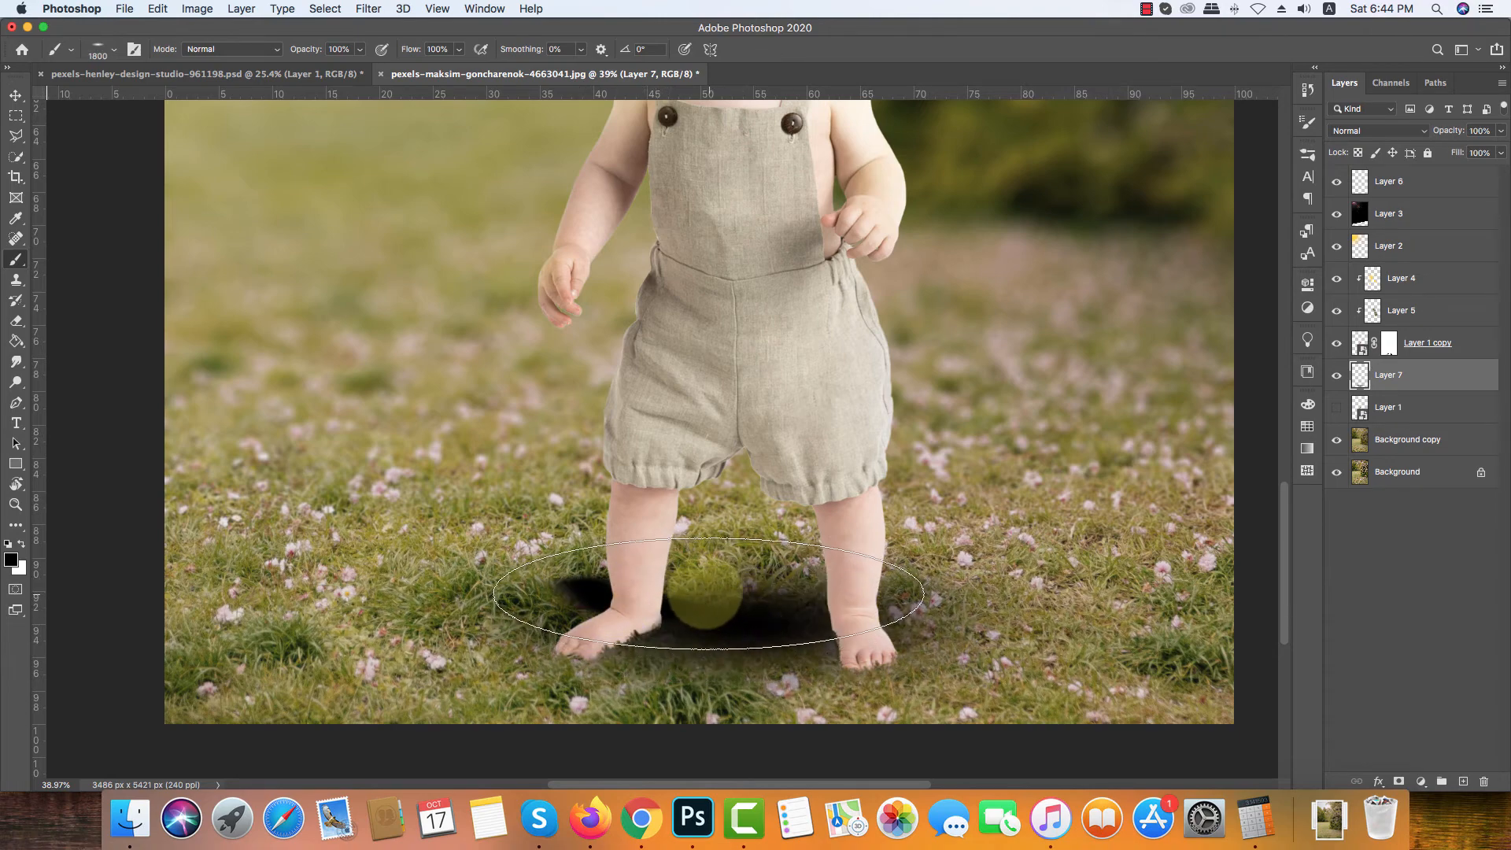
Step: Extend the black shadow upward between the baby's legs with the flattened brush at 600 px
{"action": "key", "text": "bracketleft"}
{"action": "key", "text": "bracketleft"}
{"action": "key", "text": "bracketleft"}
{"action": "key", "text": "bracketleft"}
{"action": "key", "text": "bracketleft"}
{"action": "key", "text": "bracketleft"}
{"action": "key", "text": "bracketleft"}
{"action": "key", "text": "bracketleft"}
{"action": "key", "text": "bracketleft"}
{"action": "left_click_drag", "start_coordinate": [715, 573], "coordinate": [673, 438]}
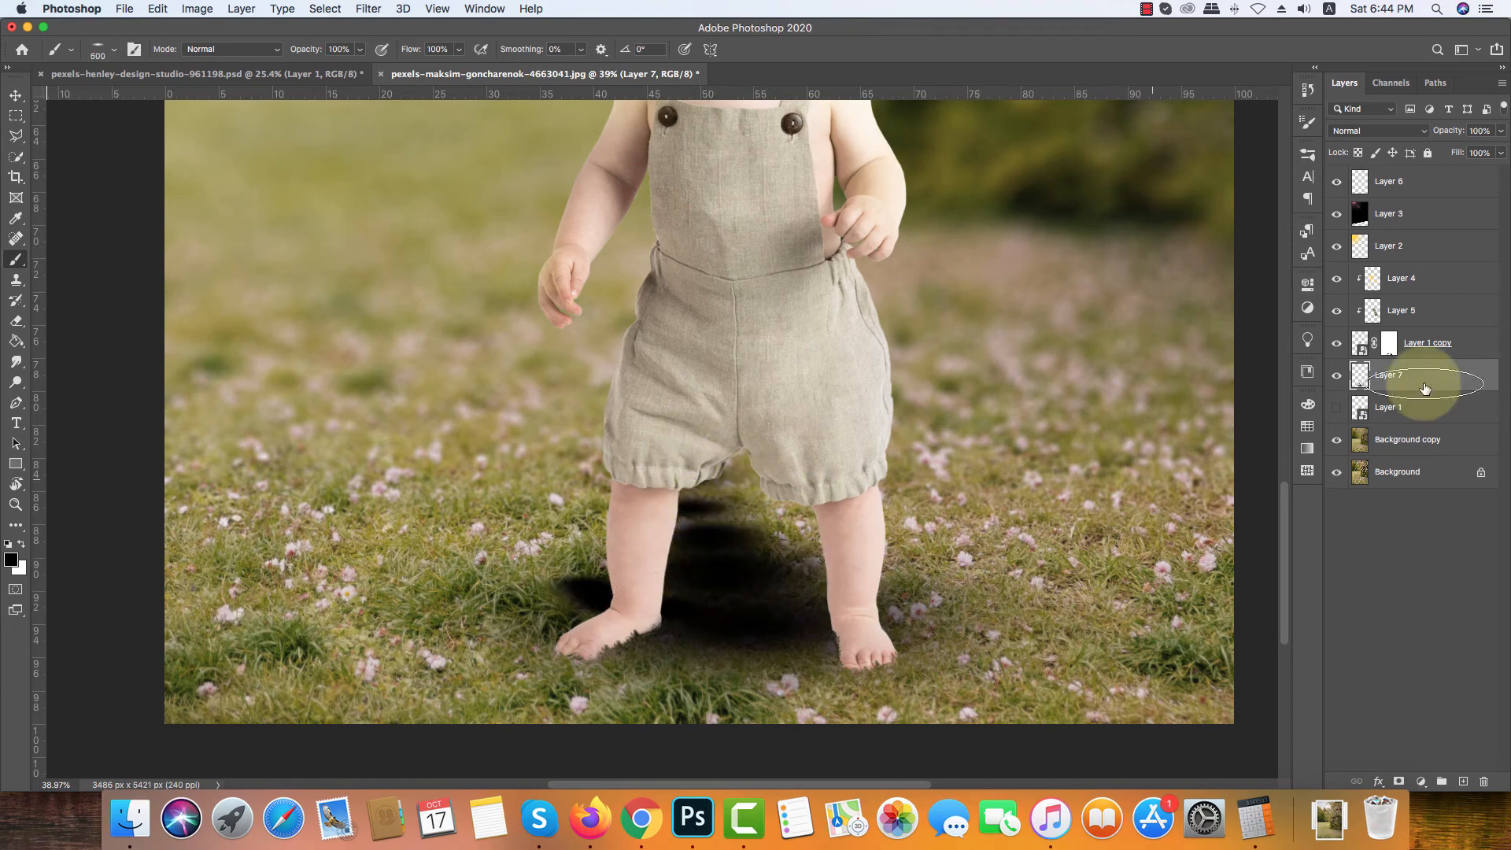
Step: Lower the opacity of the ground shadow layer, Layer 7, to 15% and reduce the flattened brush to 250 px
{"action": "left_click", "coordinate": [1499, 152]}
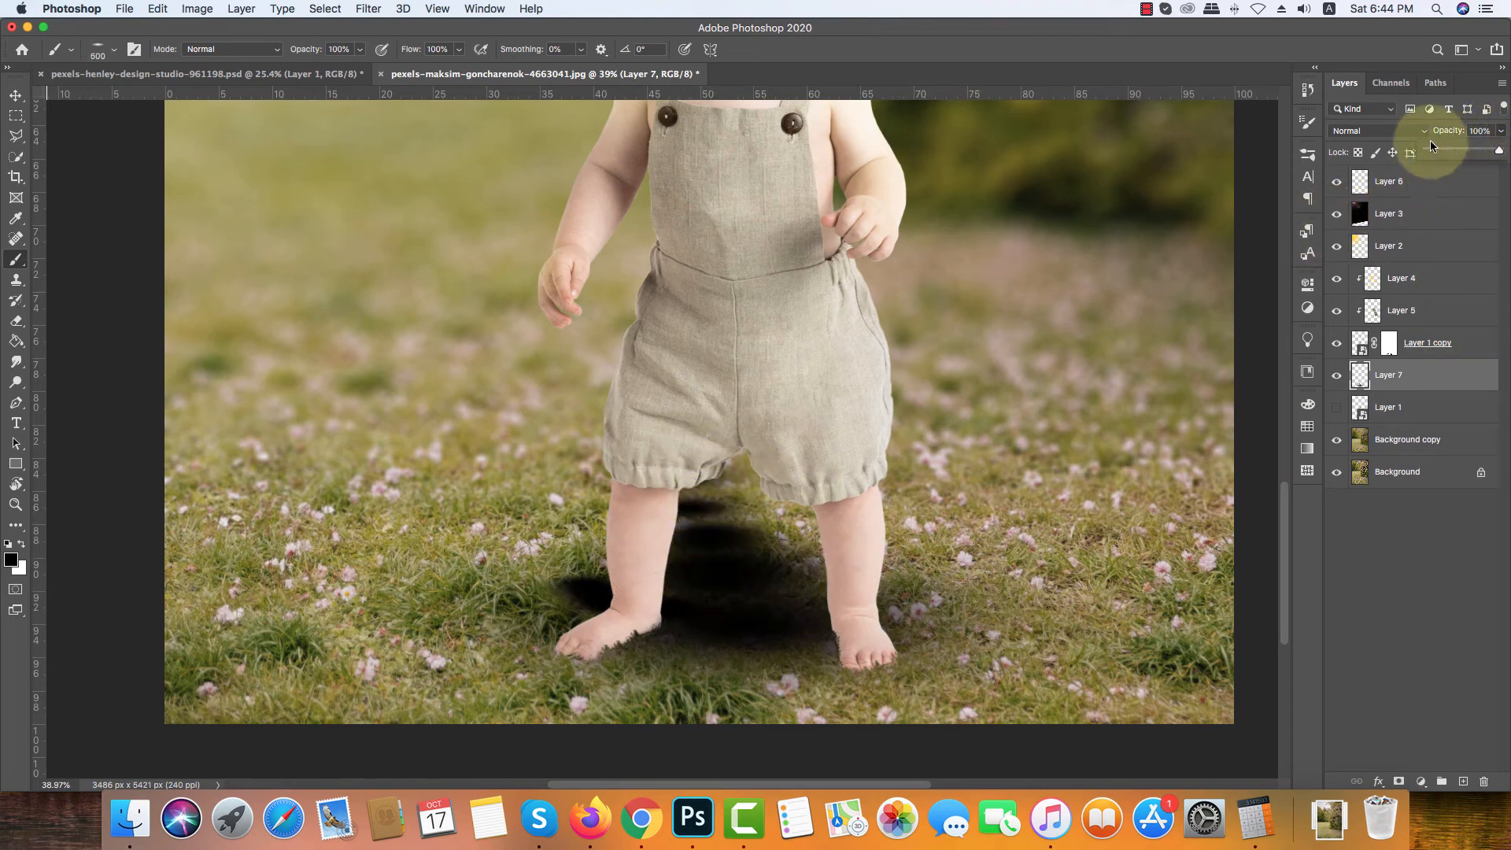
{"action": "left_click_drag", "start_coordinate": [1444, 155], "coordinate": [1436, 155]}
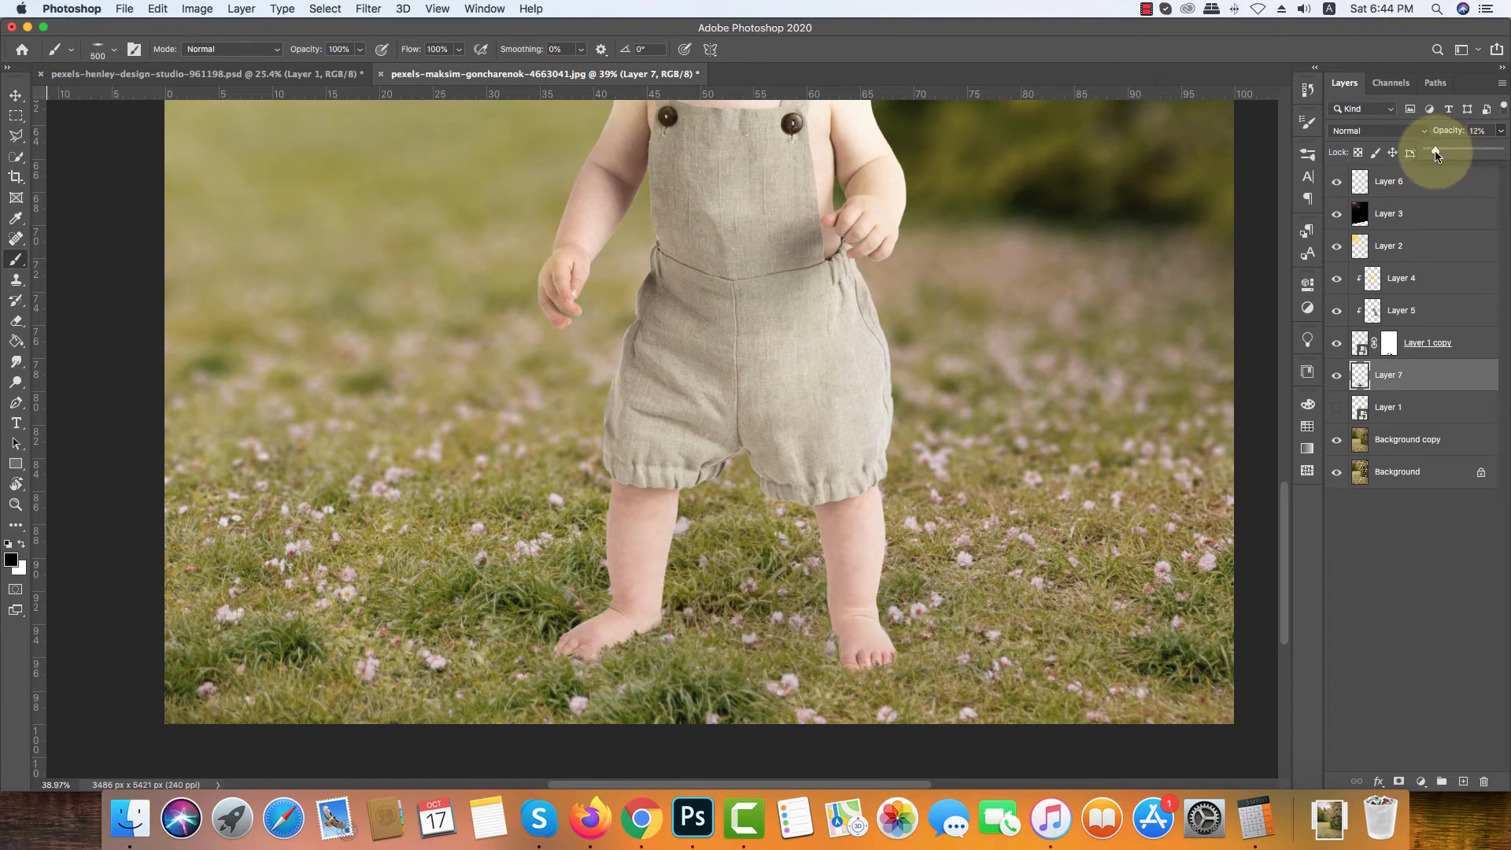
{"action": "key", "text": "bracketleft"}
{"action": "key", "text": "bracketleft"}
{"action": "key", "text": "bracketleft"}
{"action": "key", "text": "bracketleft"}
{"action": "key", "text": "bracketleft"}
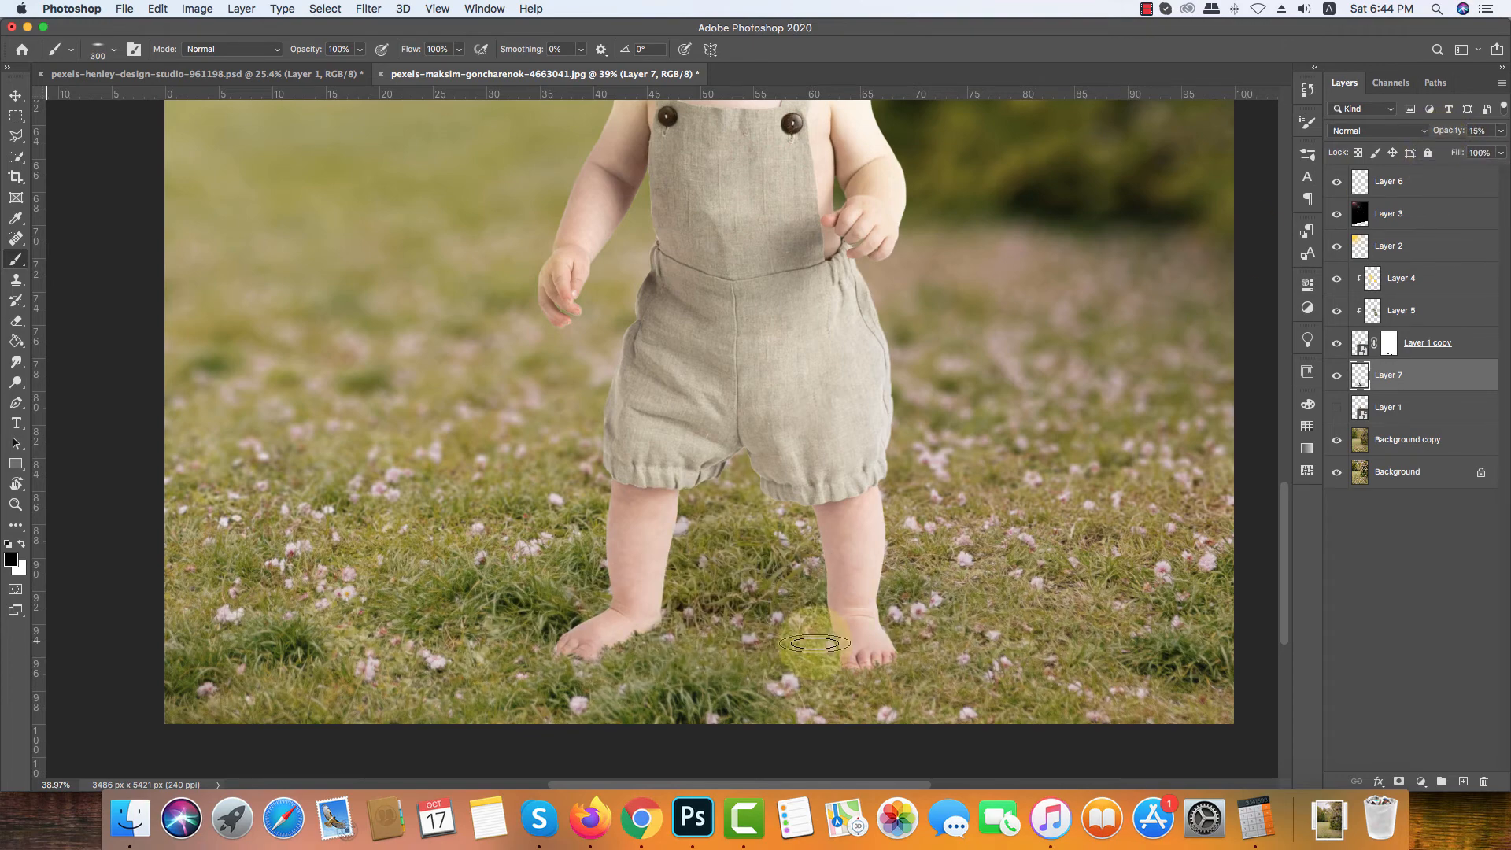
{"action": "key", "text": "bracketright"}
{"action": "key", "text": "bracketright"}
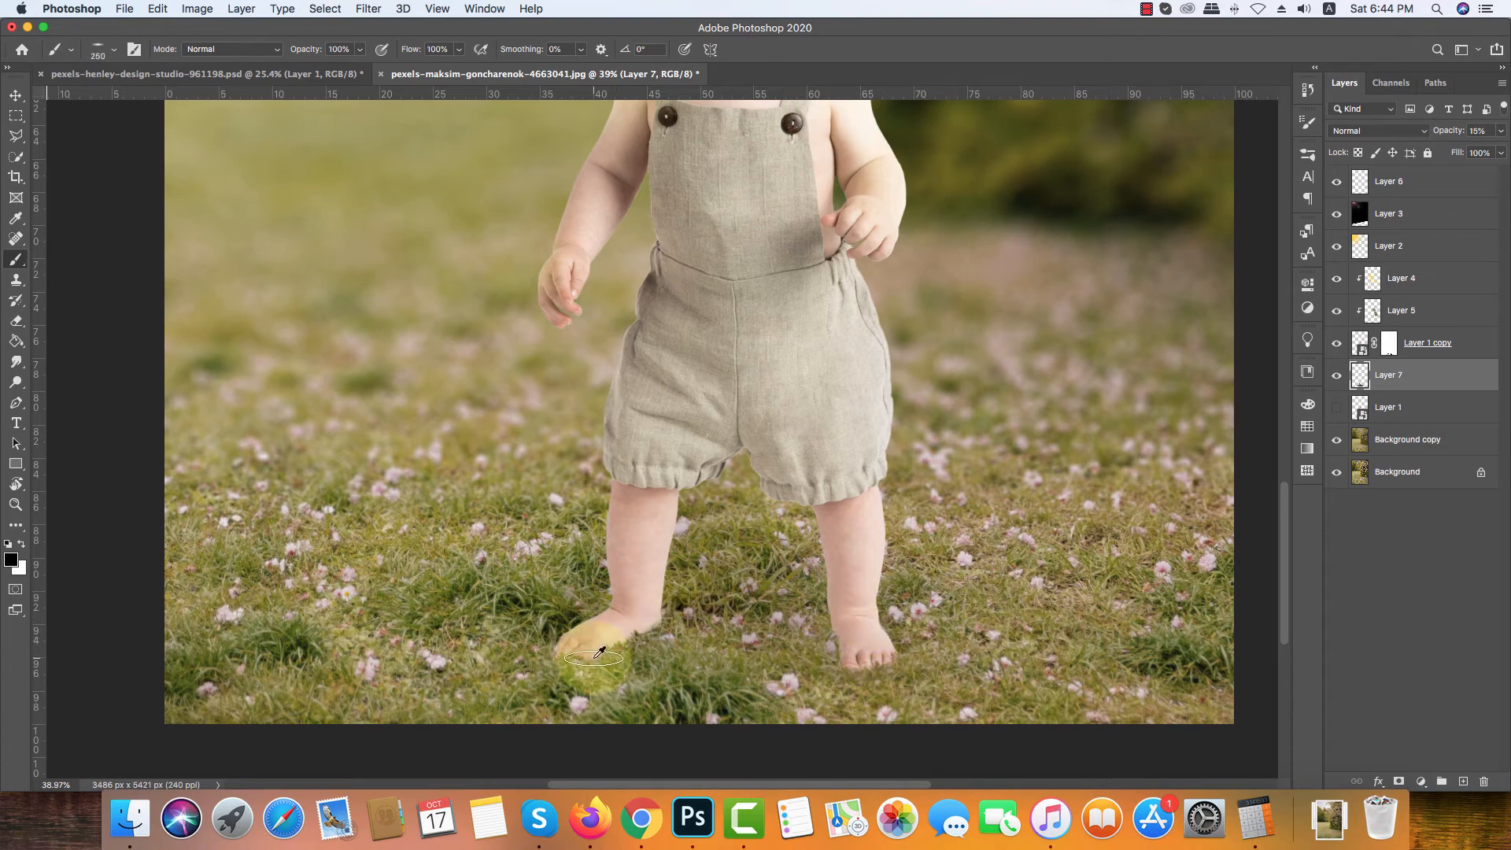
{"action": "scroll", "coordinate": [598, 641], "scroll_direction": "down", "scroll_amount": 5}
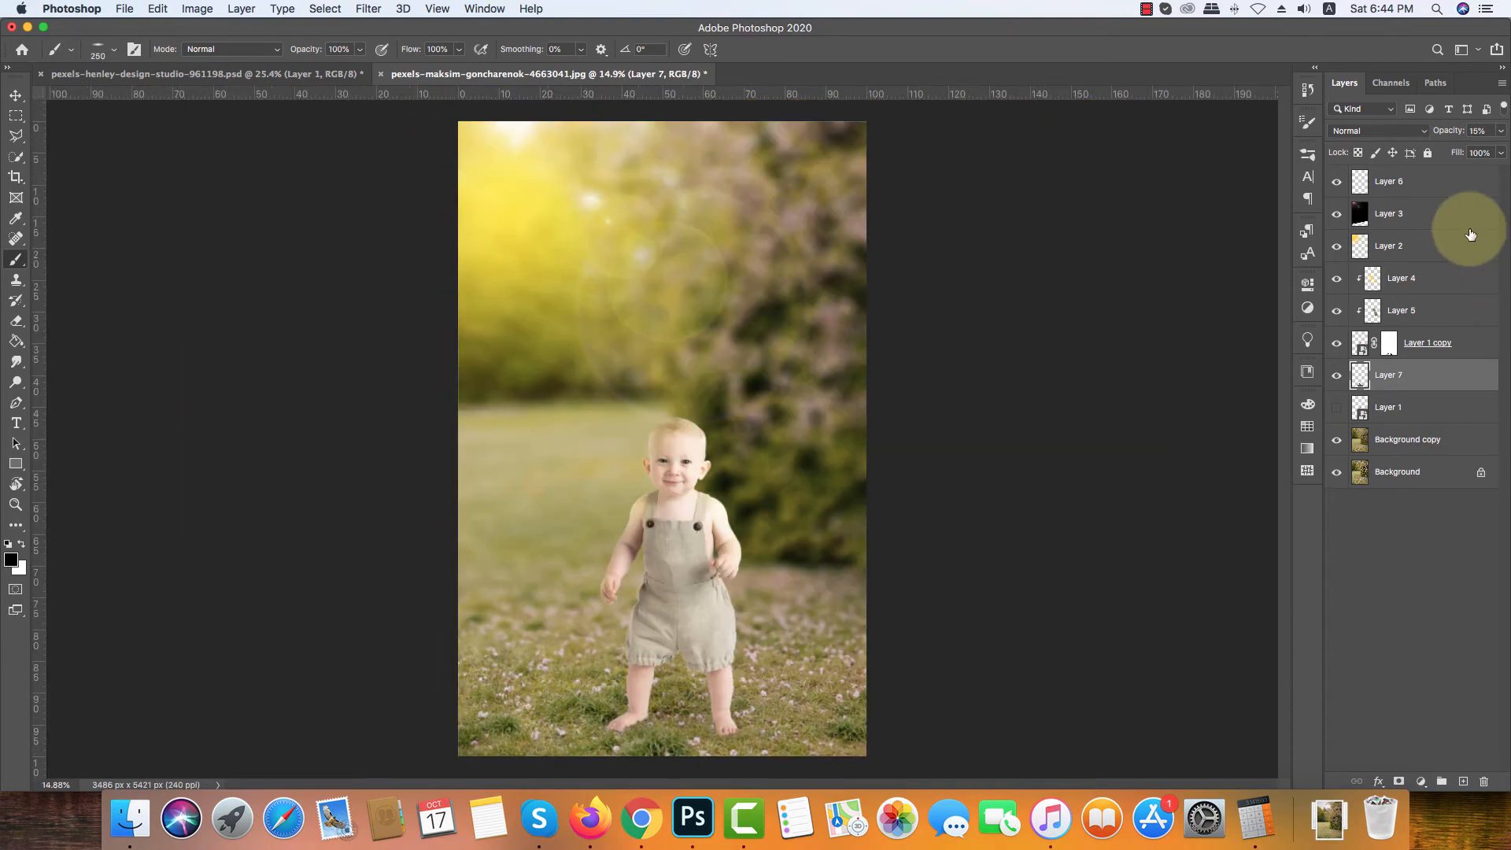
Step: Soften the ground shadow around the baby's legs with an 800 px eraser and raise Layer 7's opacity to 33%
{"action": "left_click", "coordinate": [1500, 133]}
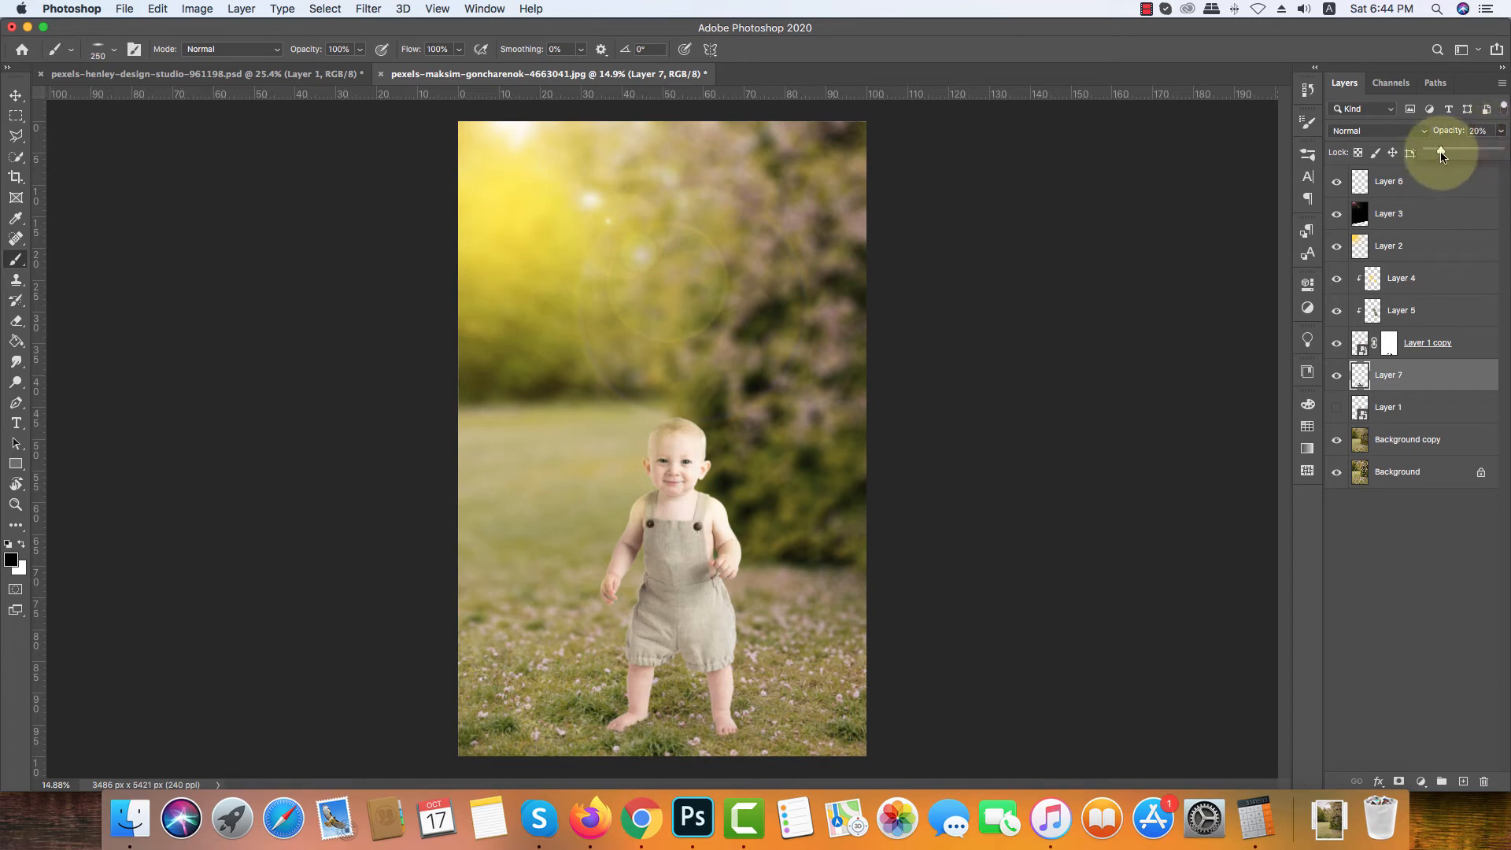
{"action": "left_click_drag", "start_coordinate": [1442, 155], "coordinate": [1444, 155]}
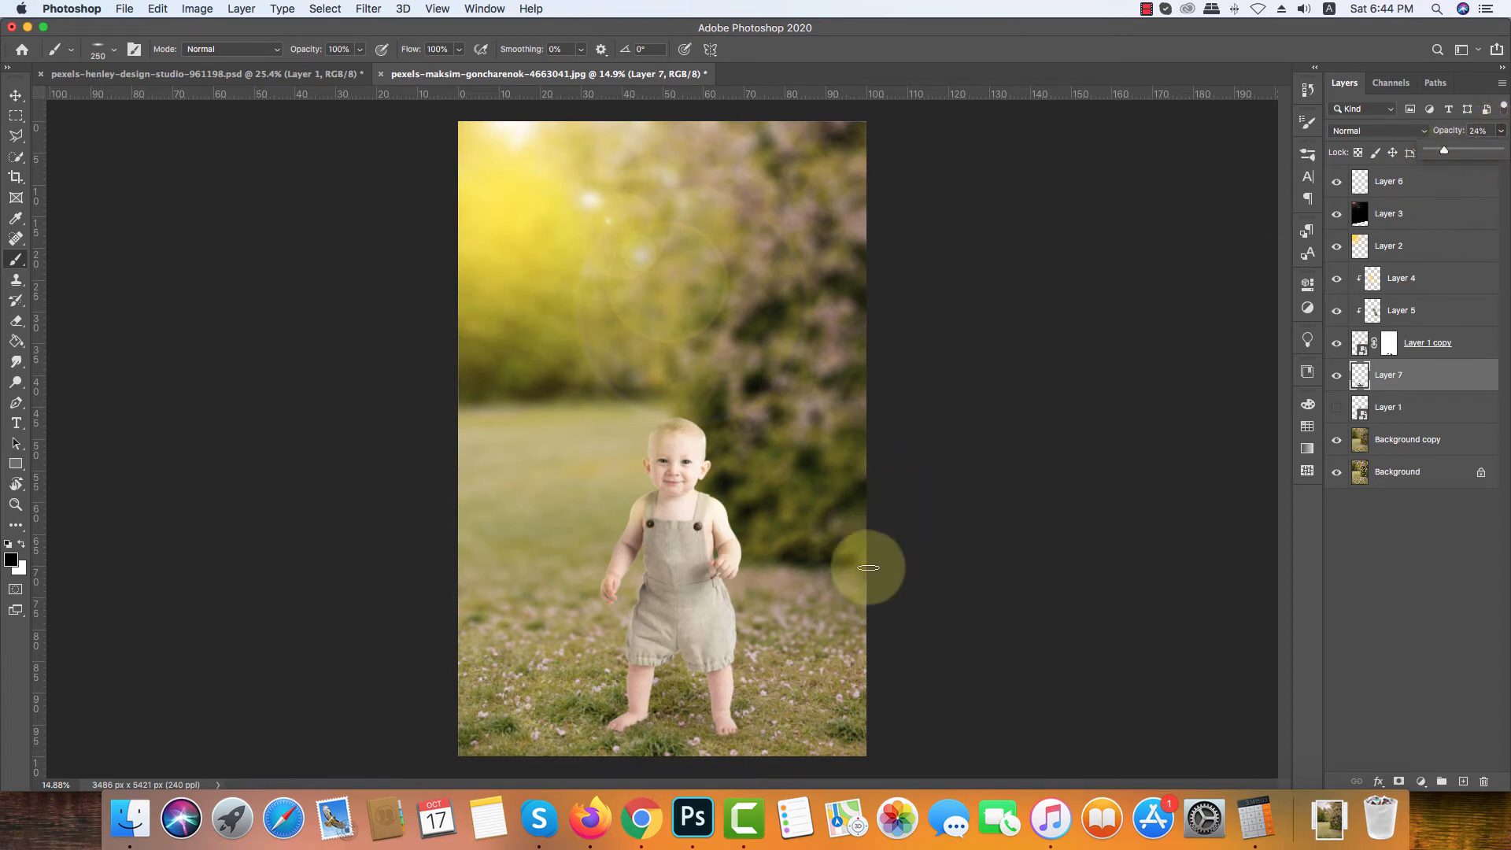
{"action": "key", "text": "e"}
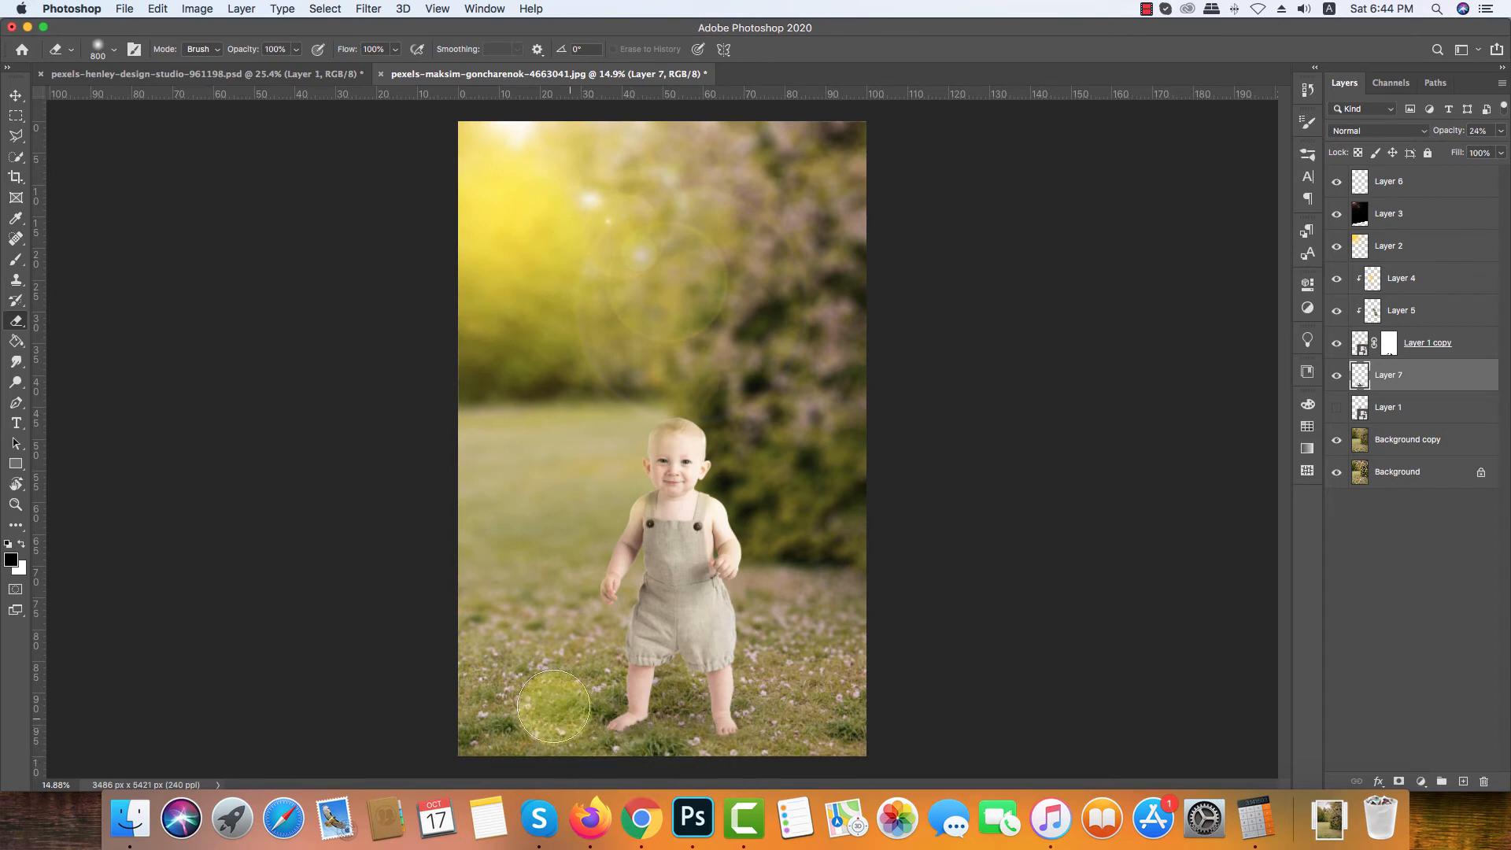
{"action": "left_click_drag", "start_coordinate": [551, 700], "coordinate": [696, 666]}
{"action": "key", "text": "b"}
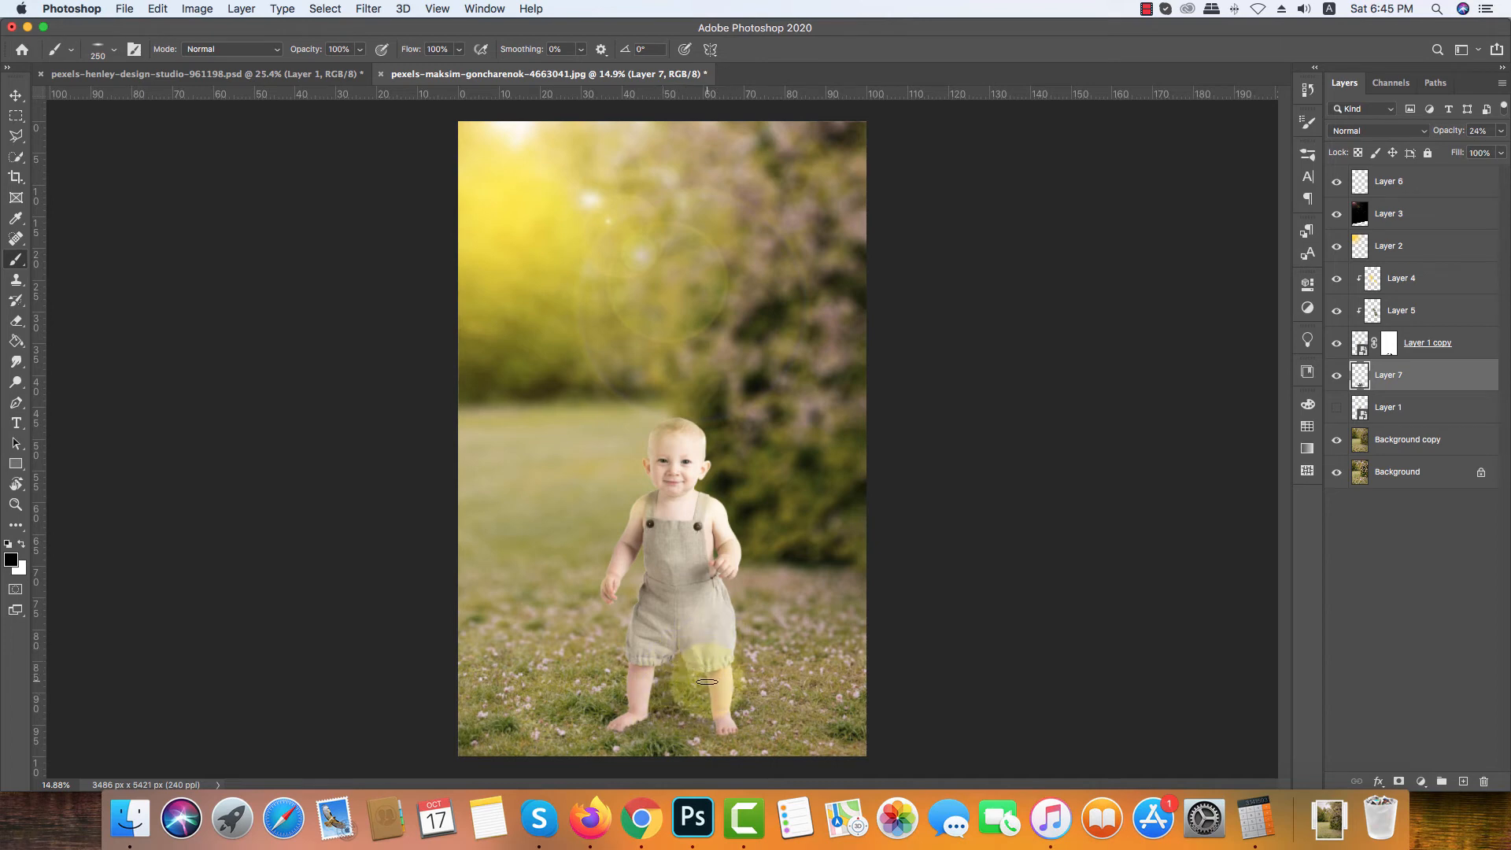
{"action": "left_click", "coordinate": [1501, 131]}
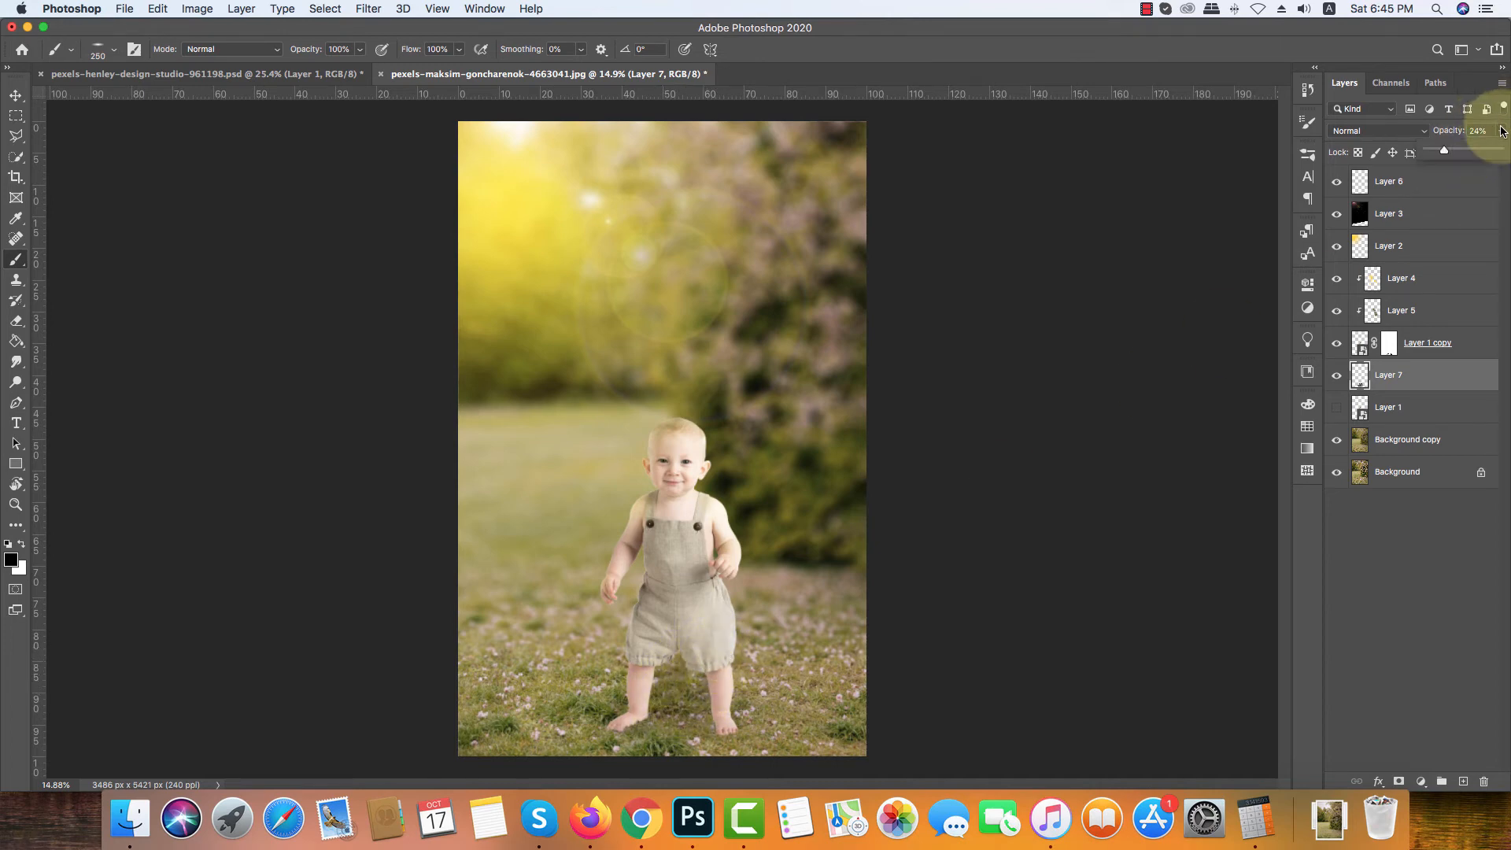
{"action": "left_click_drag", "start_coordinate": [1444, 151], "coordinate": [1449, 150]}
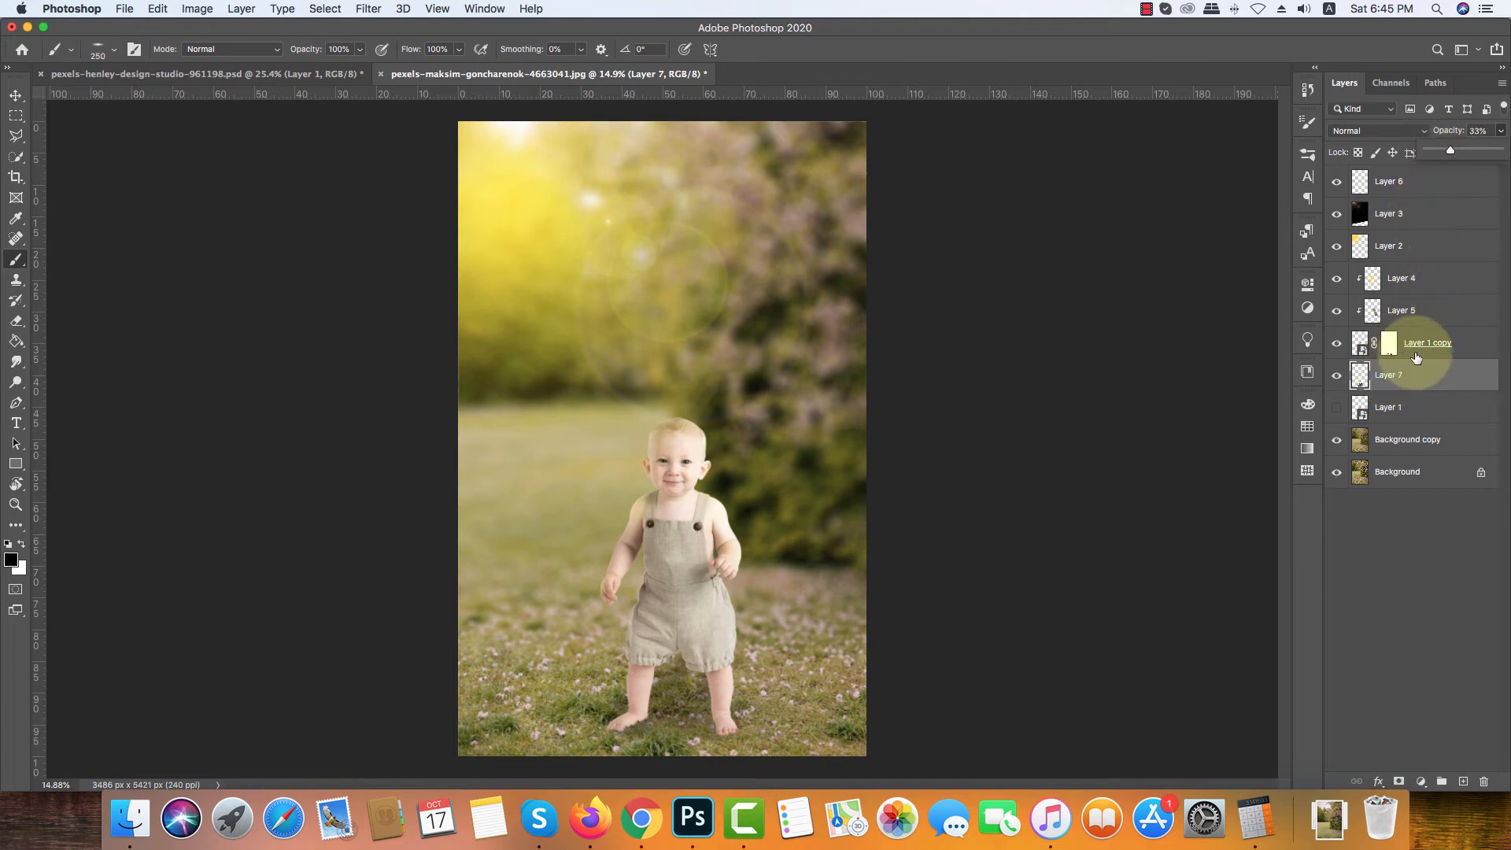
Step: Add a new empty layer directly above the baby cutout, Layer 1 copy, and clip it to the cutout
{"action": "left_click", "coordinate": [1416, 278]}
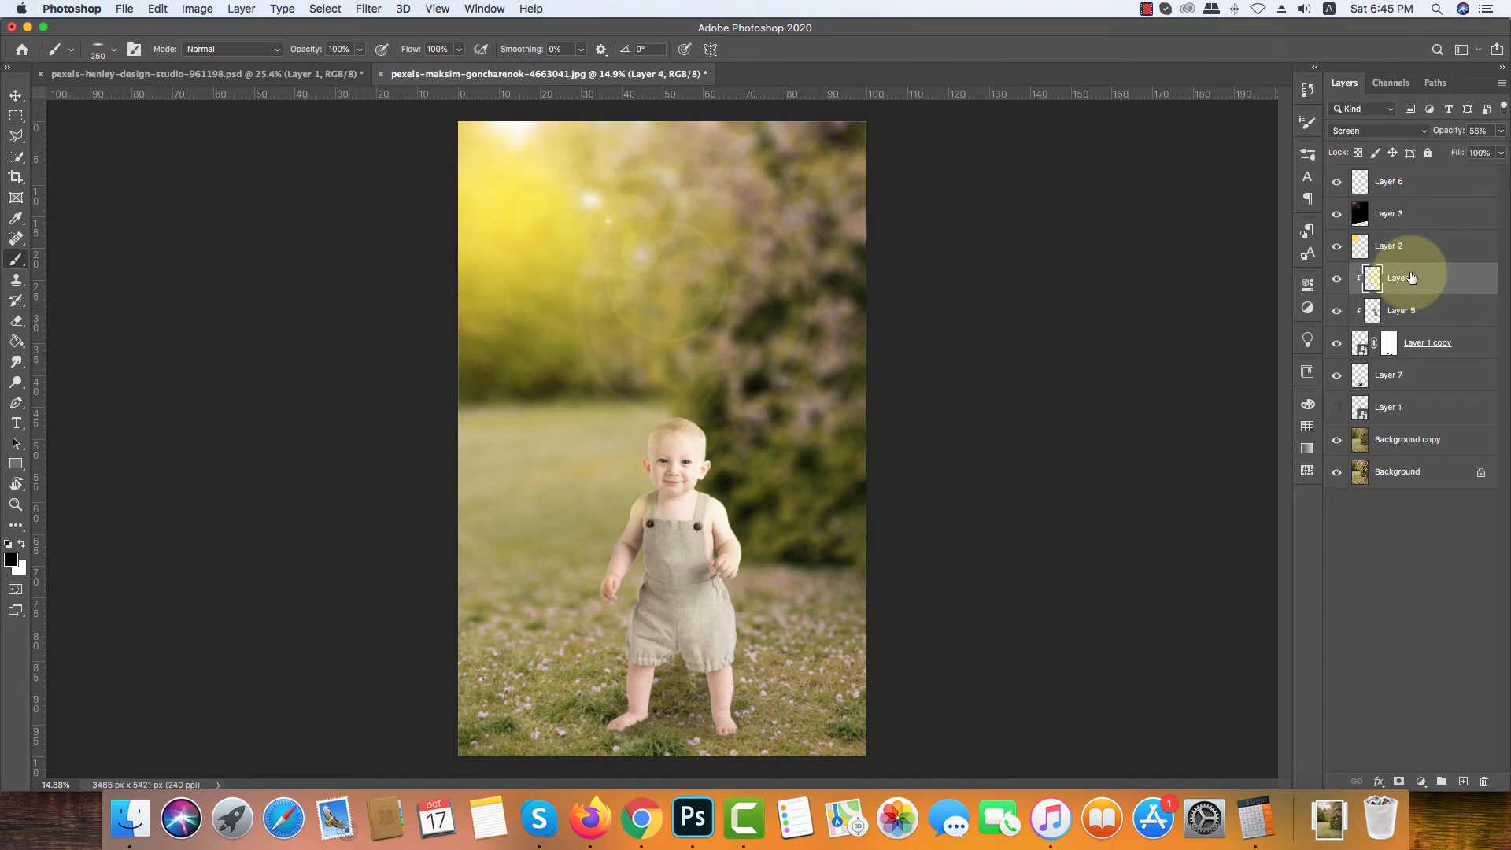
{"action": "left_click", "coordinate": [1430, 344]}
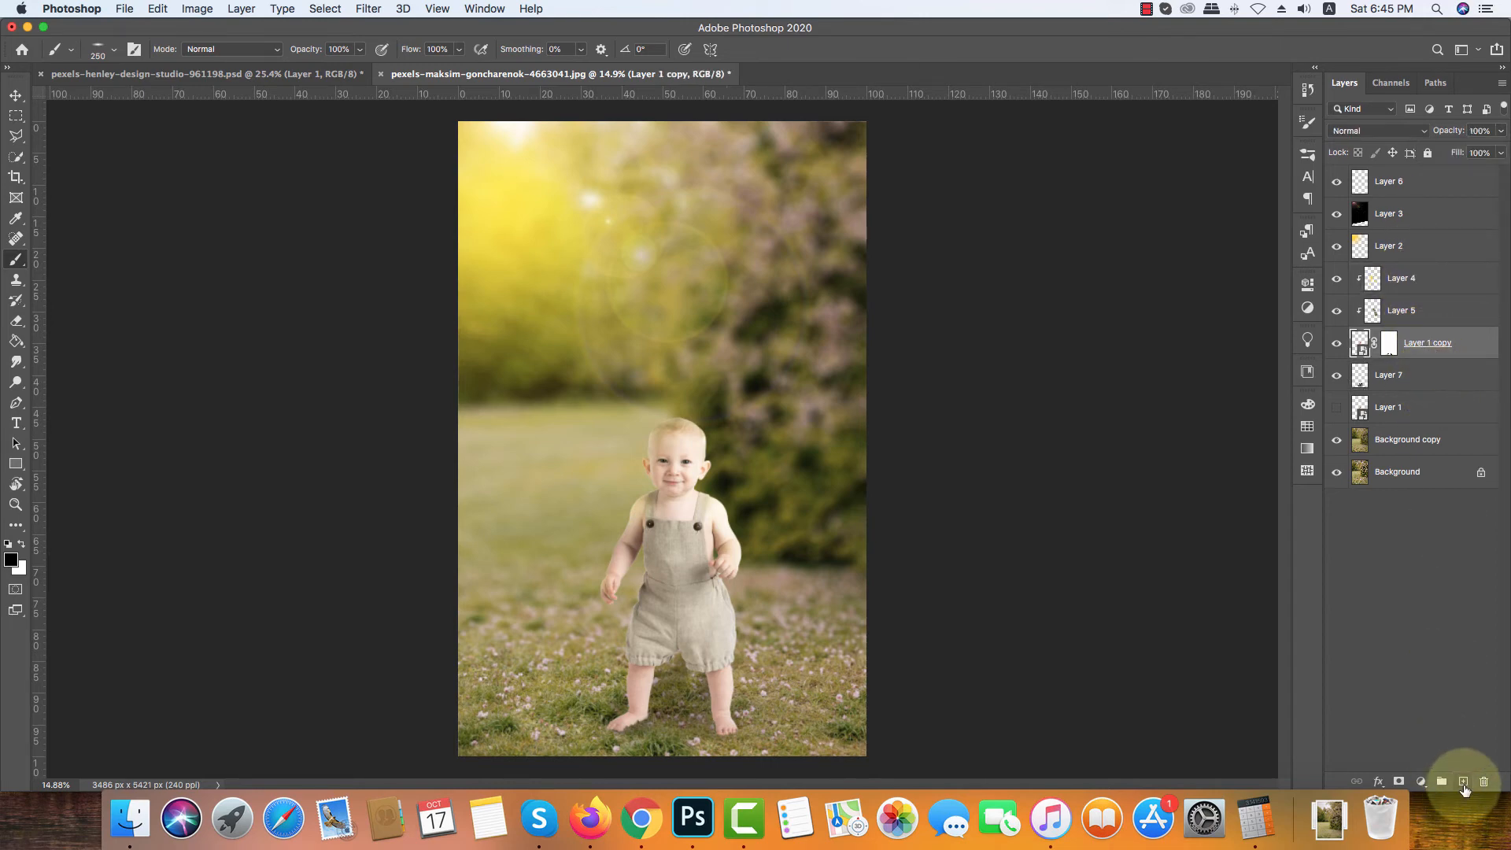
{"action": "left_click", "coordinate": [1462, 781]}
{"action": "key", "text": "super+alt+g"}
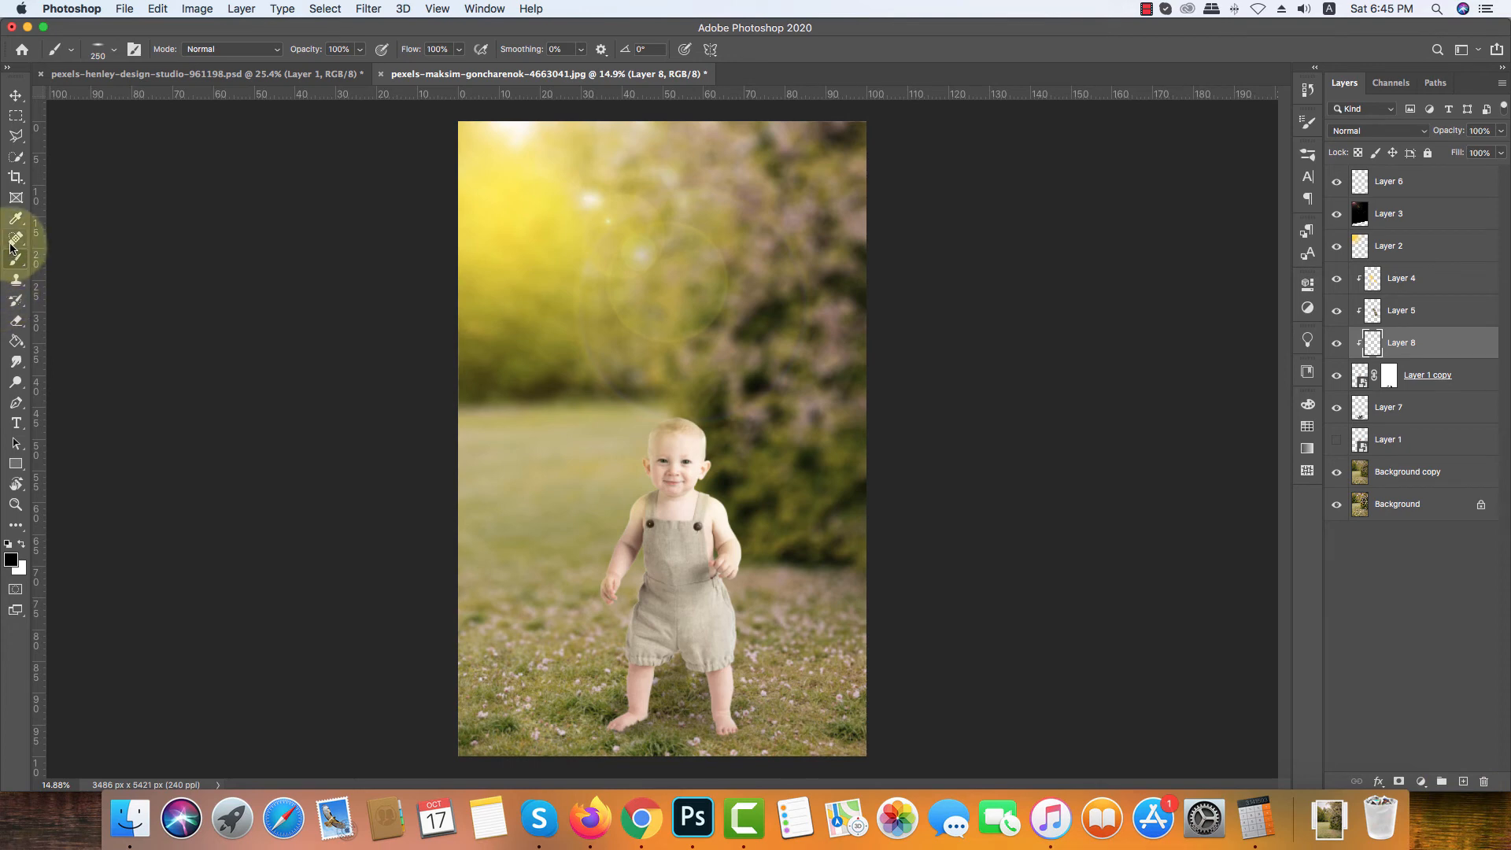
Step: Draw a black-to-transparent linear gradient from the photo's lower edge up to the shorts on Layer 8 and set the layer's opacity to 3%
{"action": "left_click_drag", "start_coordinate": [16, 341], "coordinate": [74, 338]}
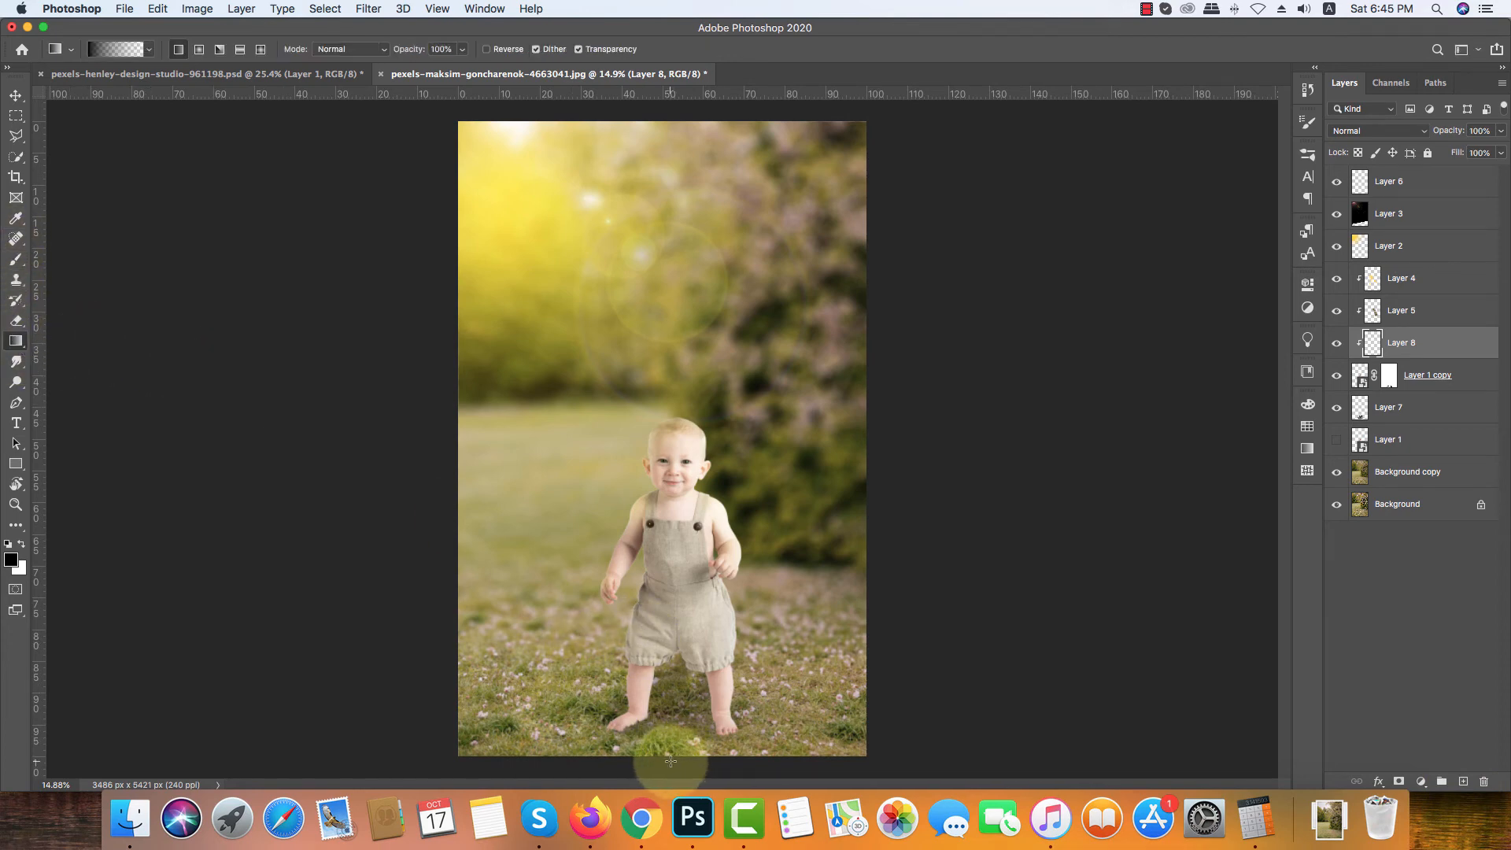
{"action": "left_click_drag", "start_coordinate": [667, 759], "coordinate": [657, 645]}
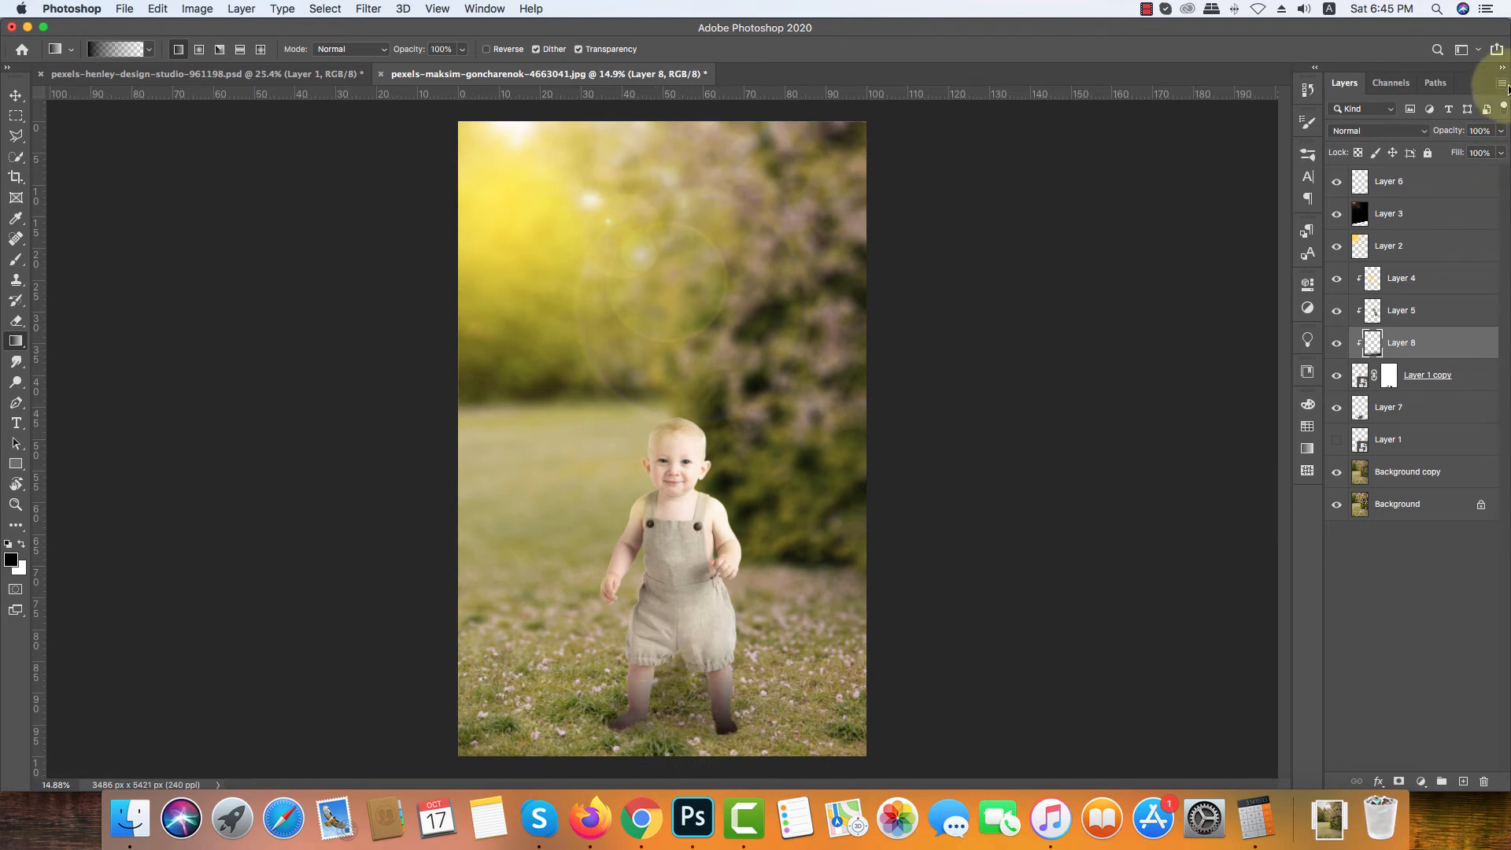
{"action": "left_click", "coordinate": [1500, 131]}
{"action": "left_click_drag", "start_coordinate": [1499, 150], "coordinate": [1449, 150]}
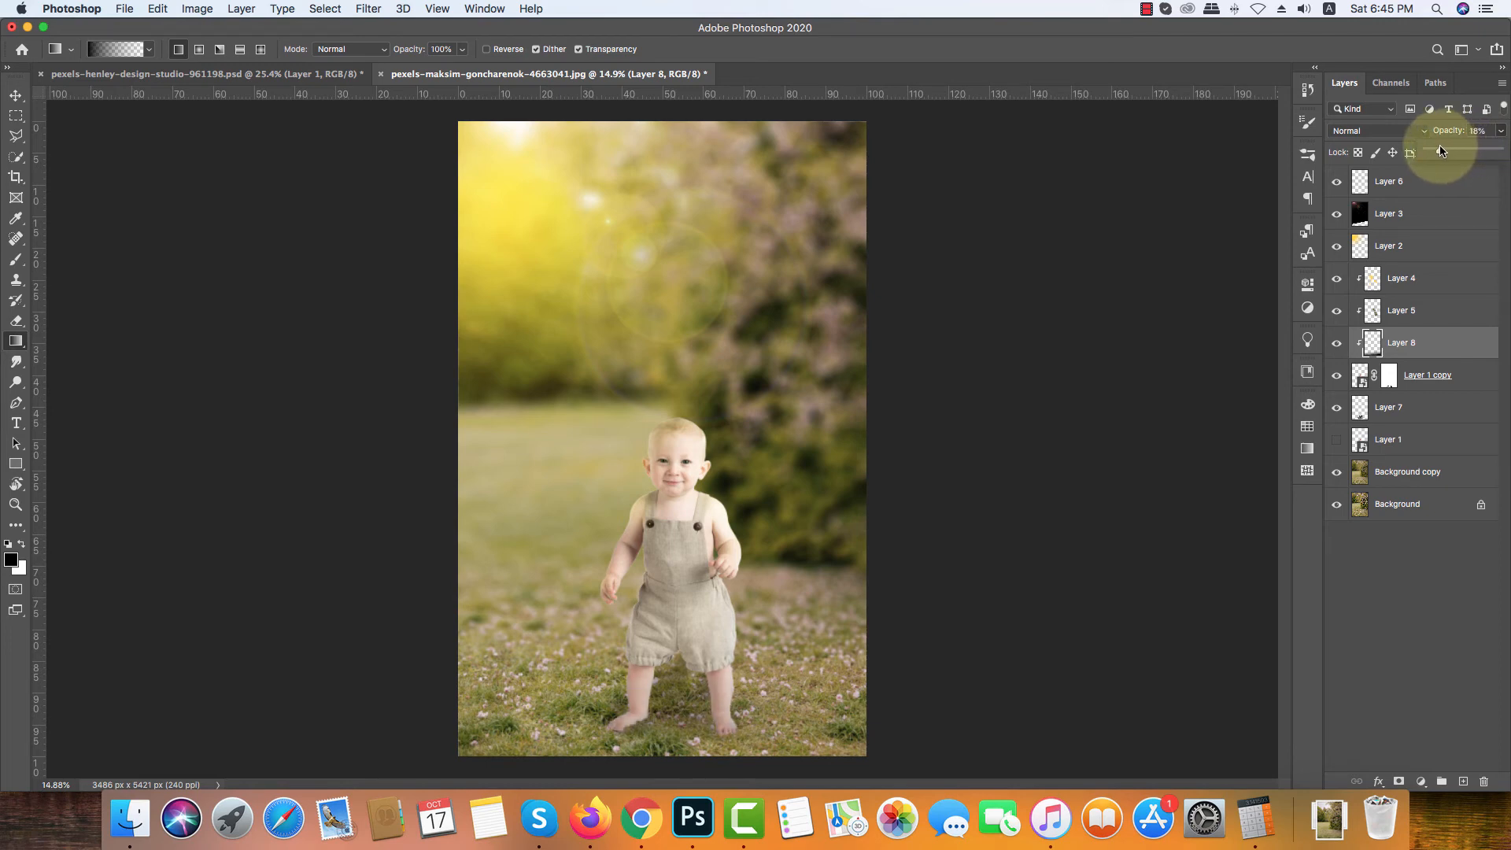
{"action": "mouse_move", "coordinate": [1435, 152]}
{"action": "left_mouse_down"}
{"action": "mouse_move", "coordinate": [1404, 153]}
{"action": "mouse_move", "coordinate": [1429, 157]}
{"action": "left_mouse_up"}
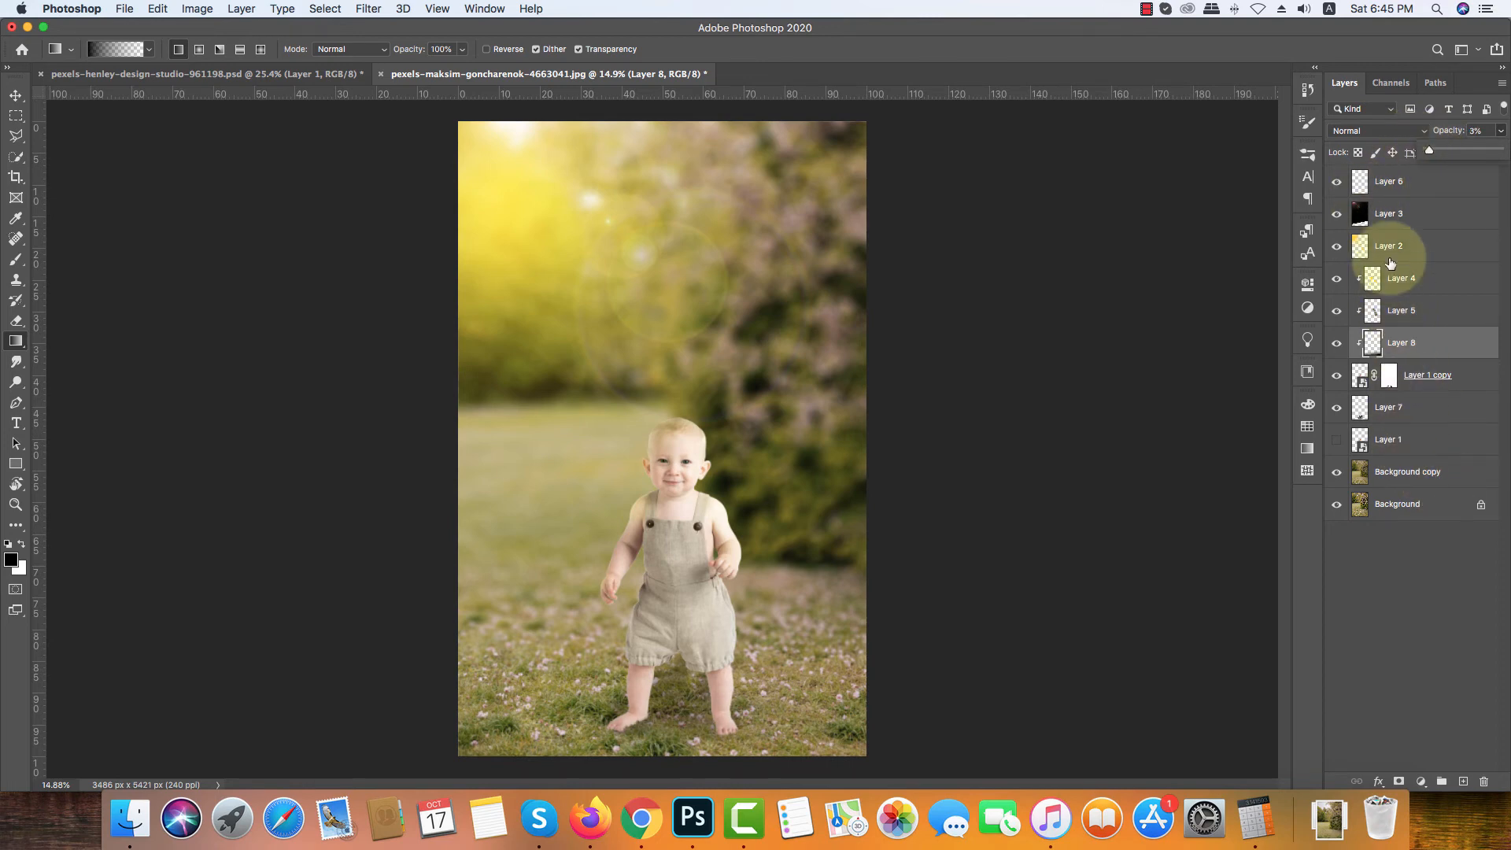
Step: Apply the merged RGB image to Layer 6 with Apply Image, using Multiply blending at 100% opacity
{"action": "left_click", "coordinate": [1402, 192]}
{"action": "left_click", "coordinate": [1402, 191]}
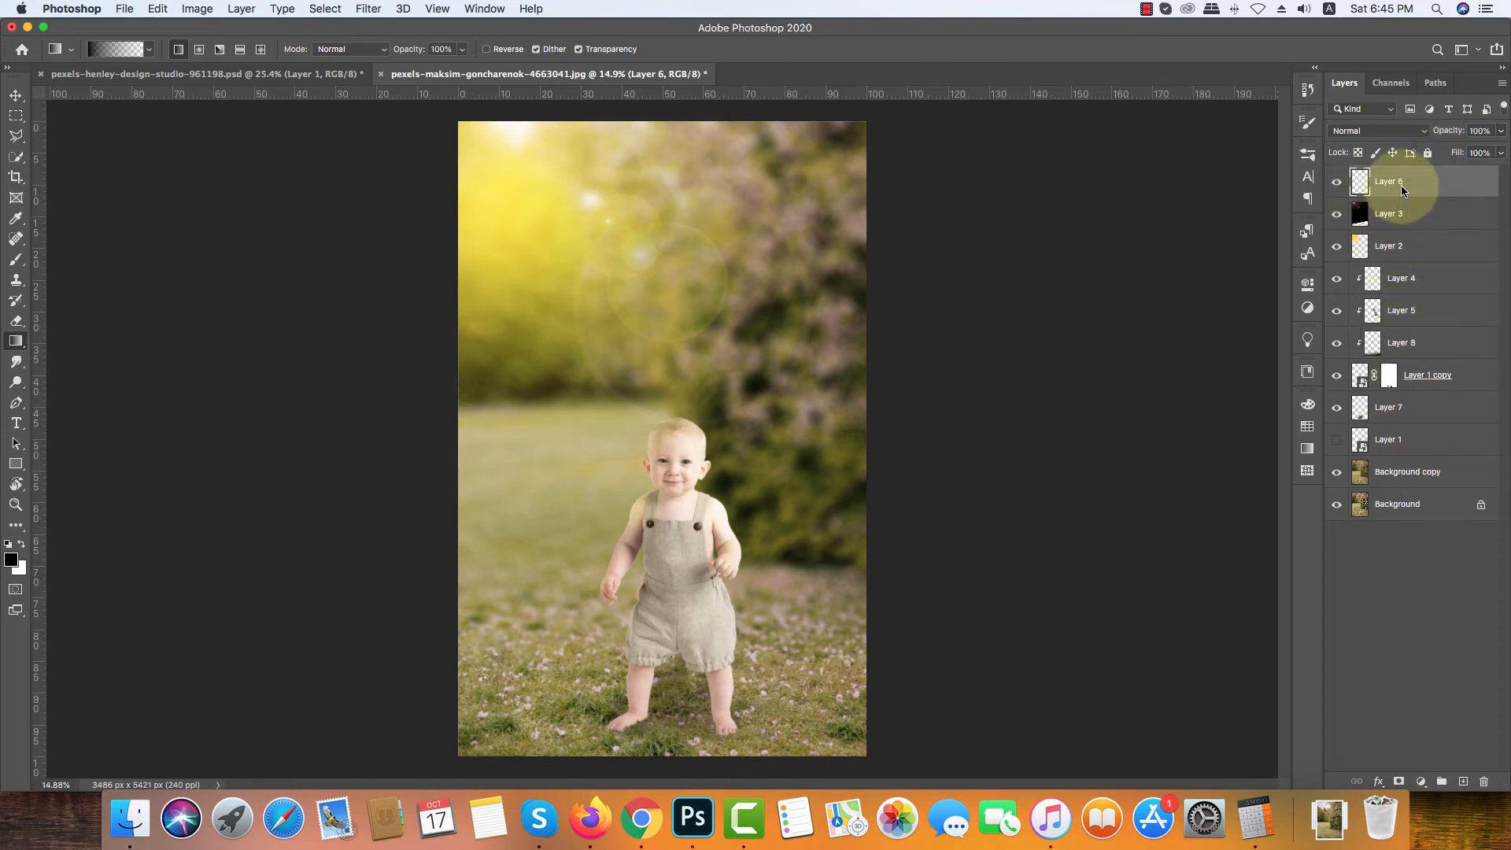
{"action": "left_click", "coordinate": [123, 10]}
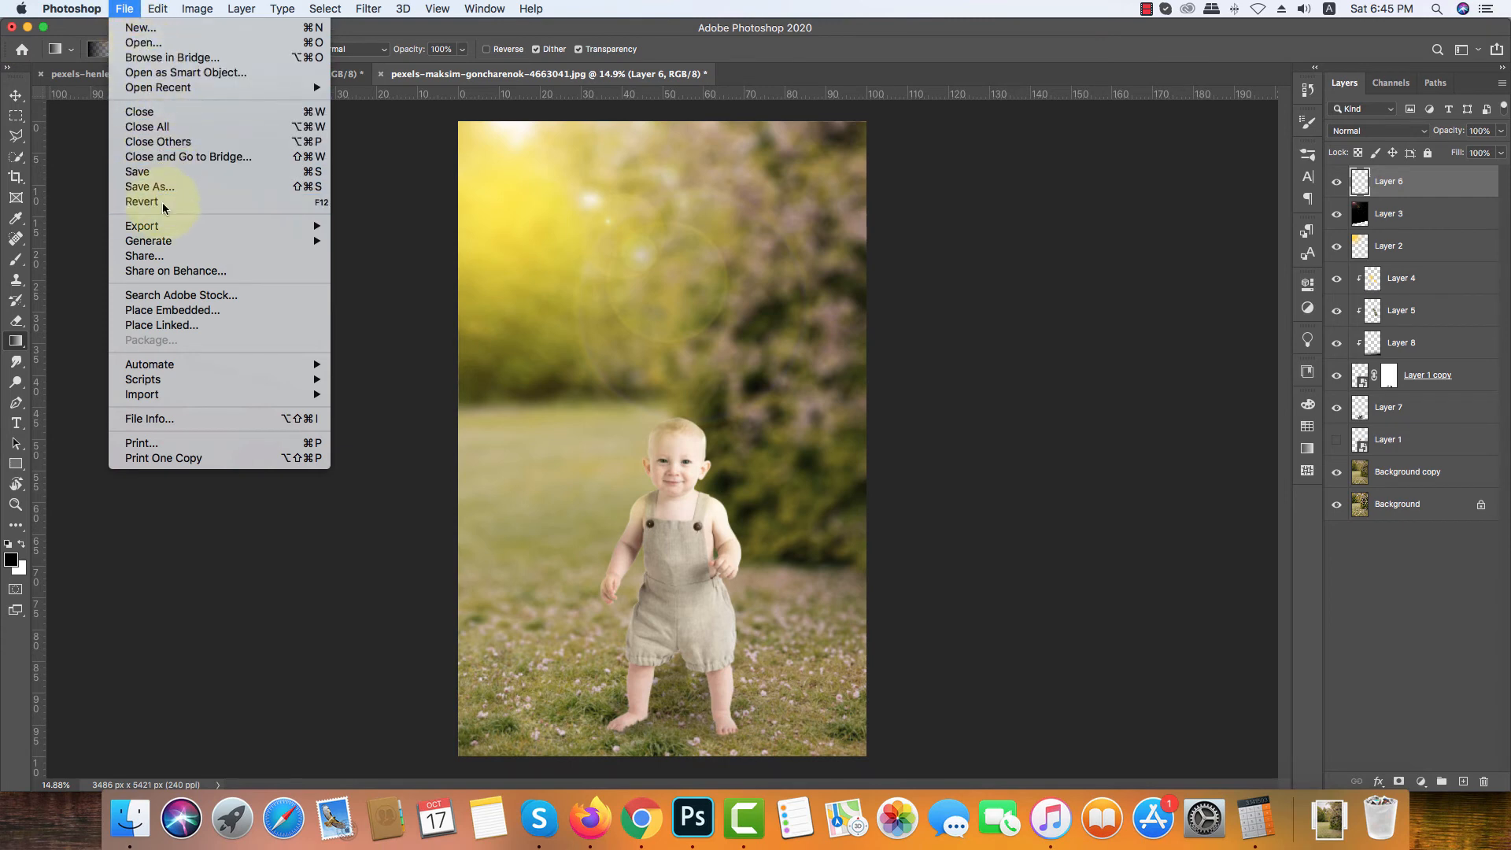
{"action": "mouse_move", "coordinate": [164, 244]}
{"action": "mouse_move", "coordinate": [197, 8]}
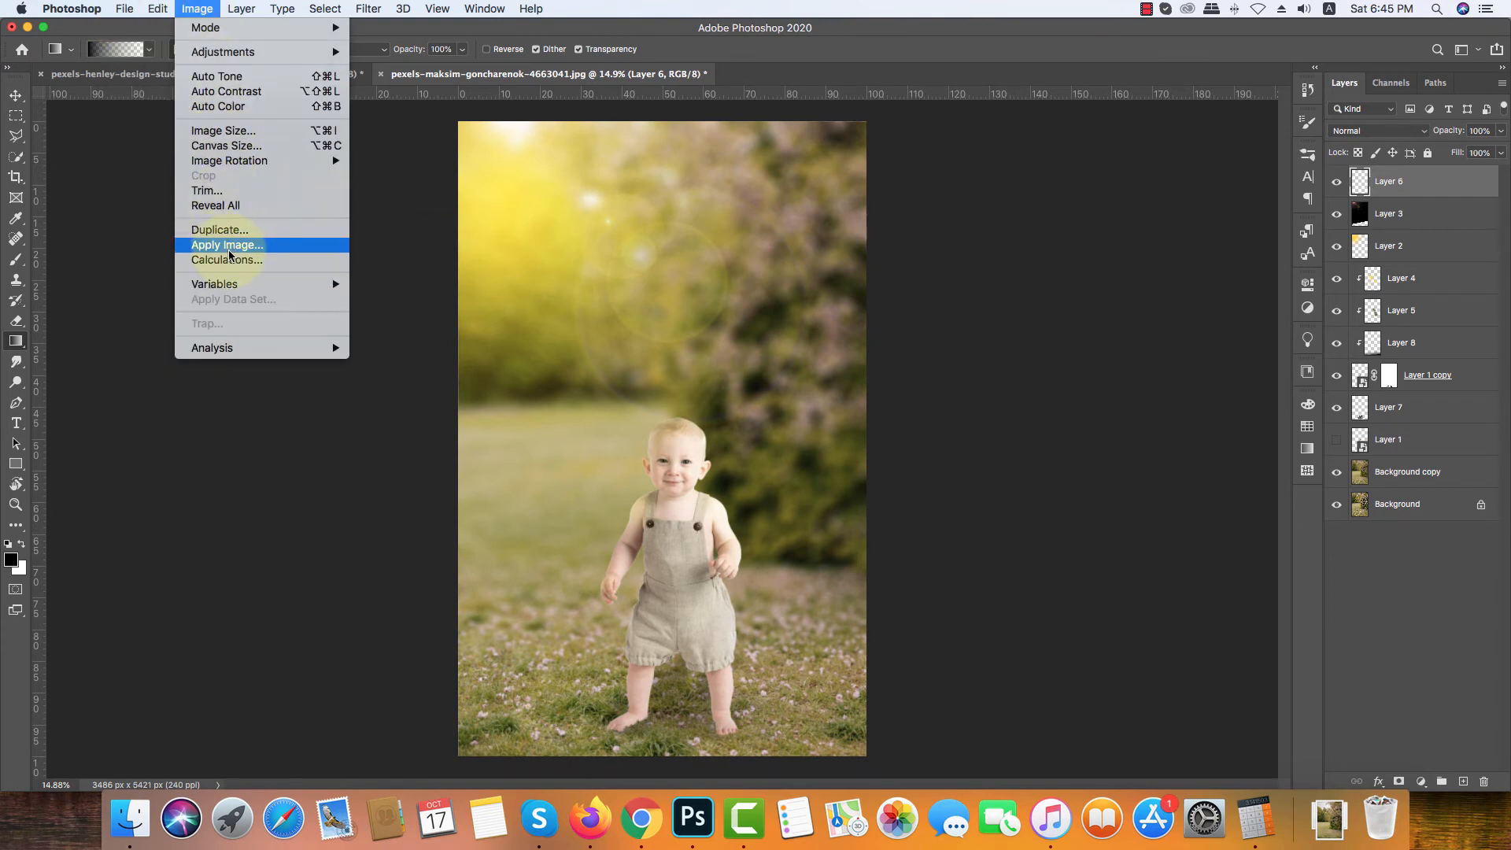
{"action": "left_click", "coordinate": [287, 244]}
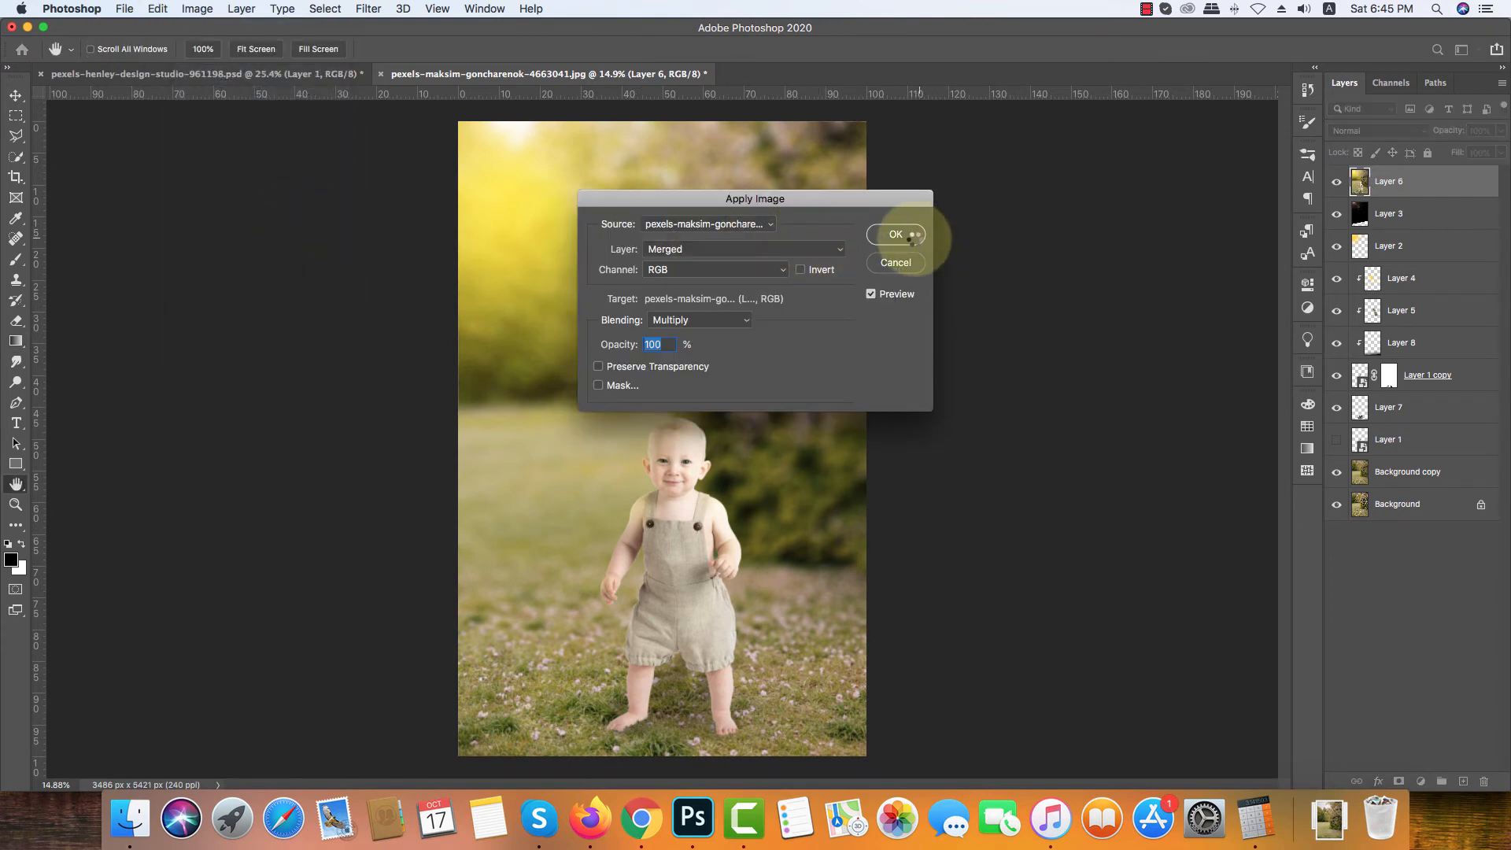
{"action": "left_click", "coordinate": [907, 236]}
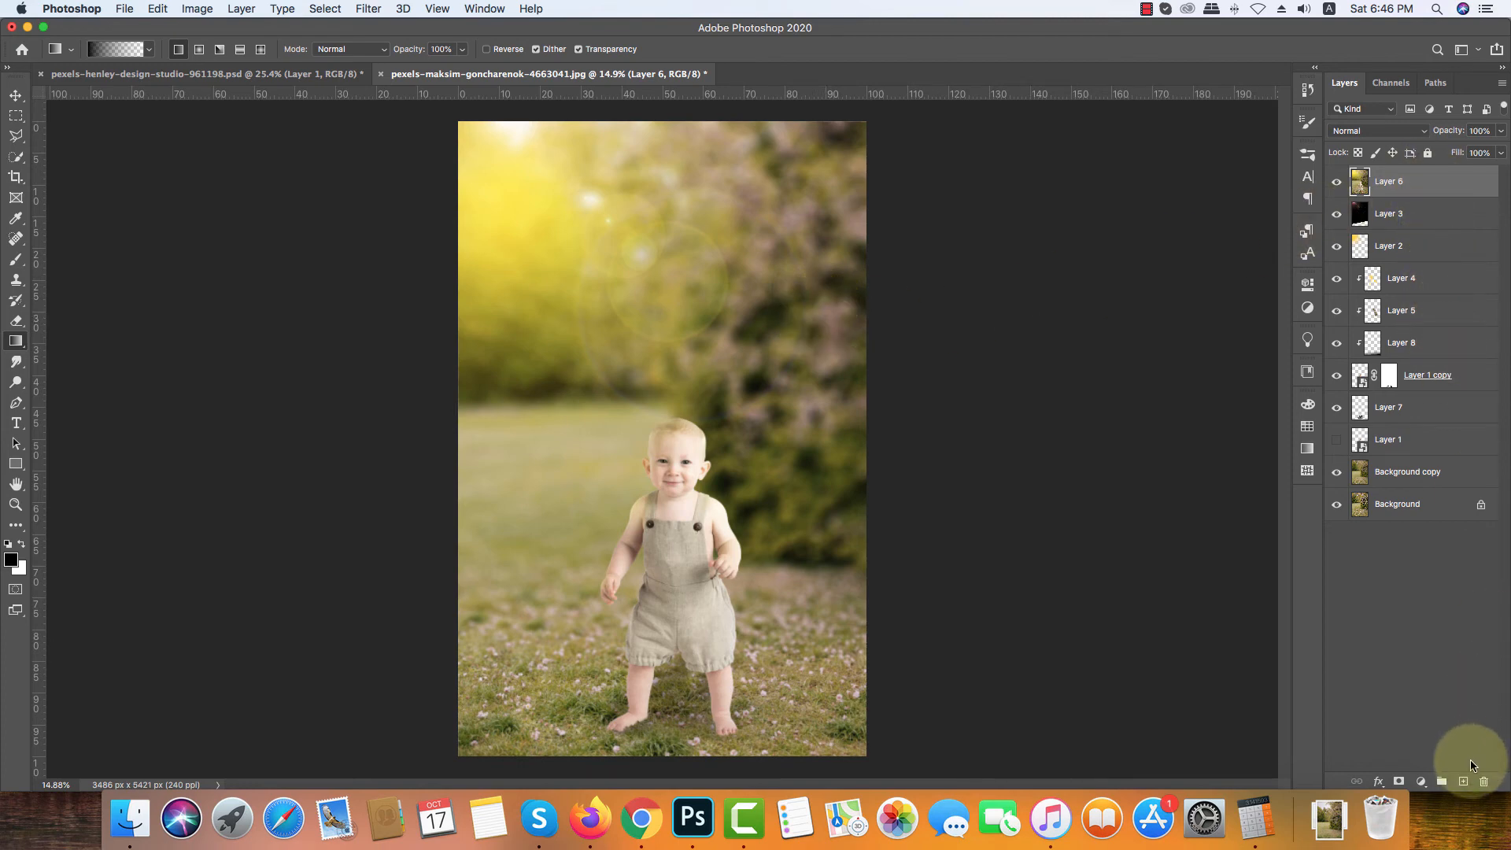
Step: Add a new layer above Layer 6 and draw a black-to-transparent gradient from the photo's lower edge up to the baby's shorts
{"action": "left_click", "coordinate": [1463, 781]}
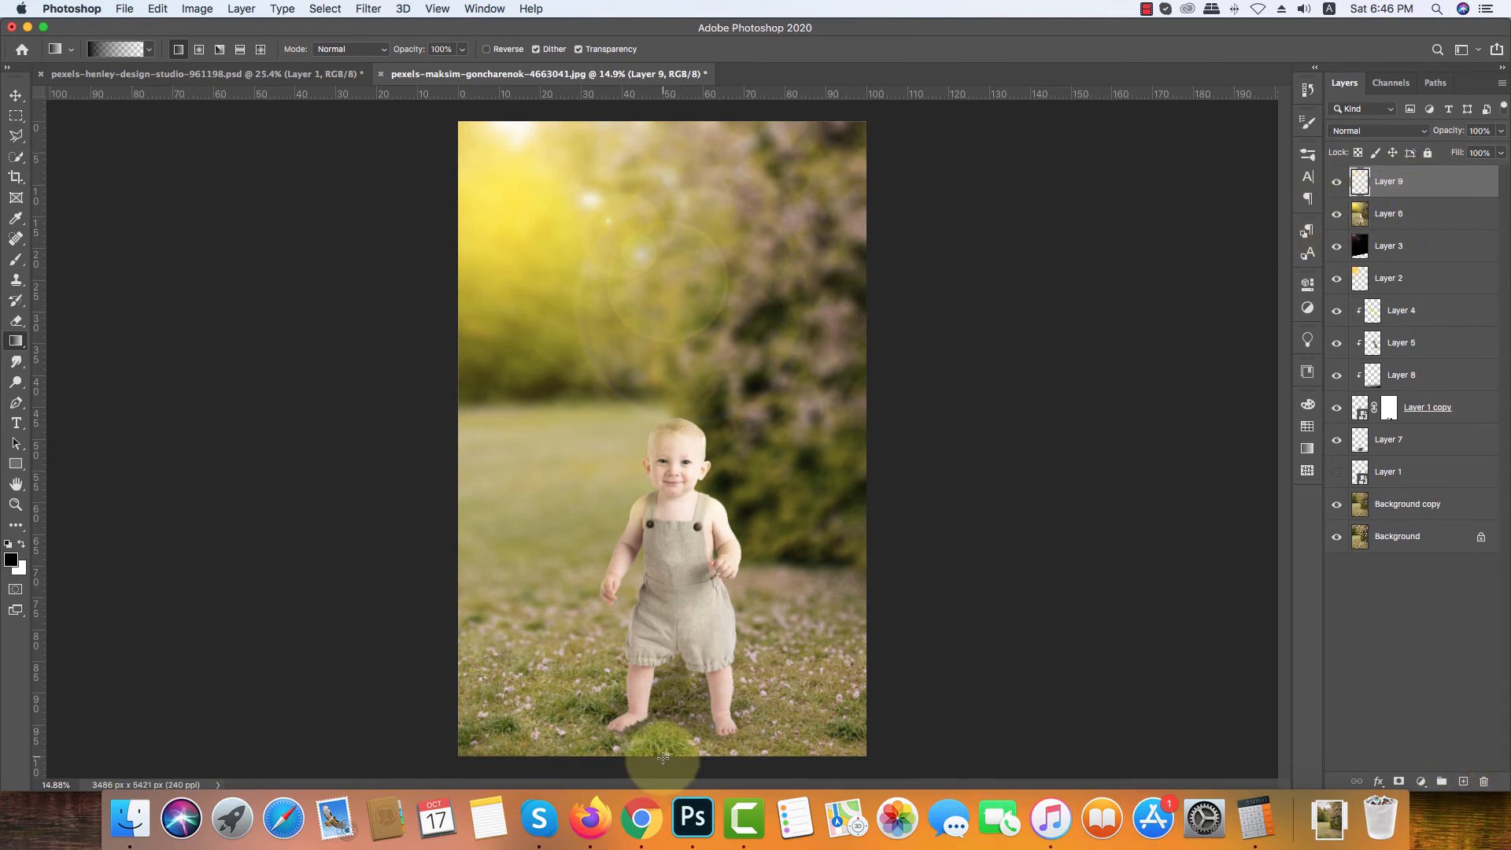
{"action": "left_click_drag", "start_coordinate": [663, 757], "coordinate": [666, 634]}
{"action": "key", "text": "super+z"}
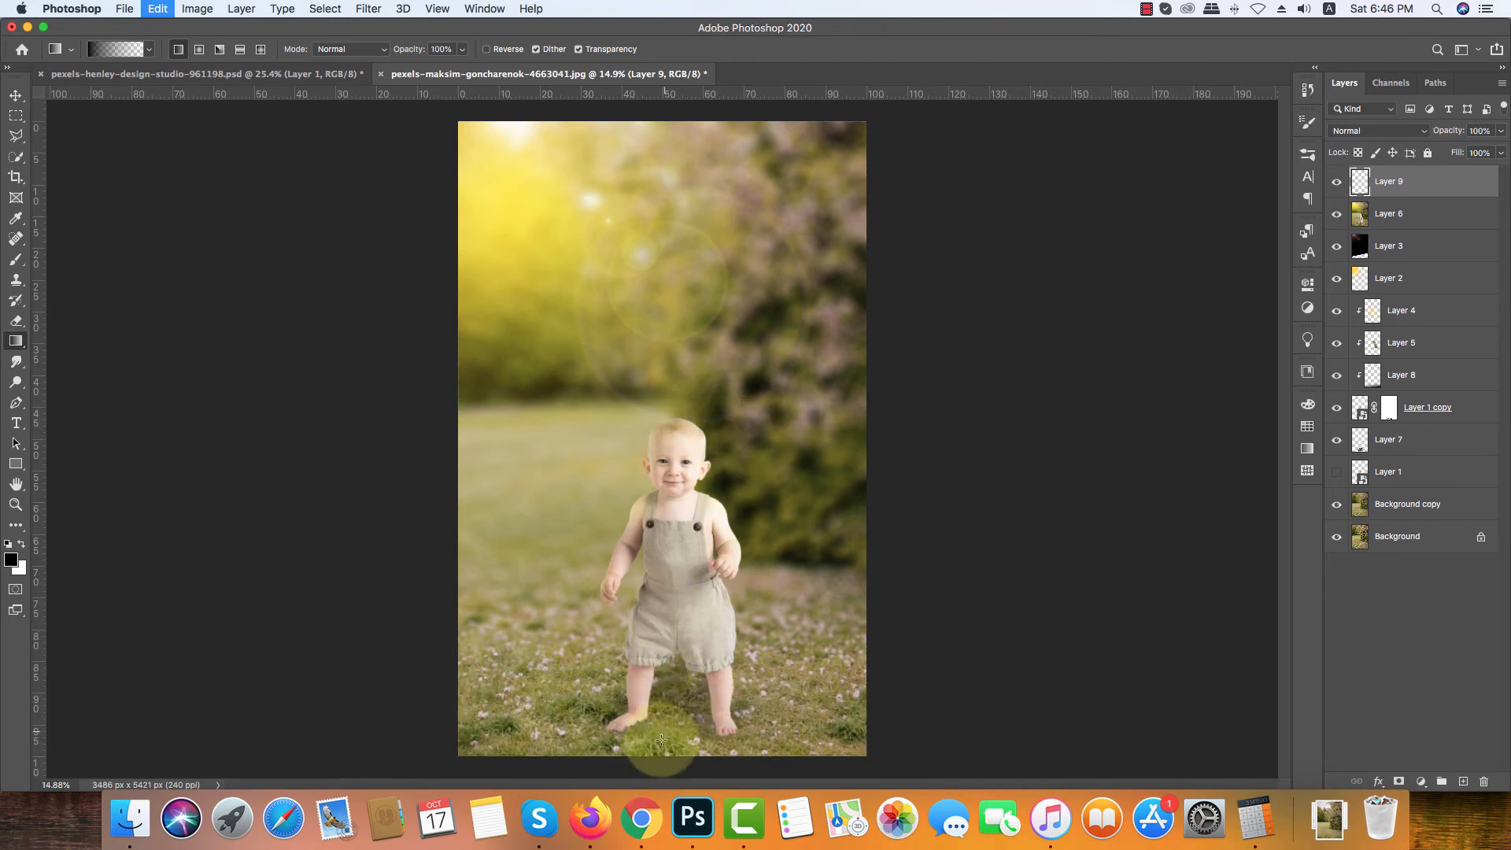
{"action": "left_click_drag", "start_coordinate": [667, 755], "coordinate": [691, 606]}
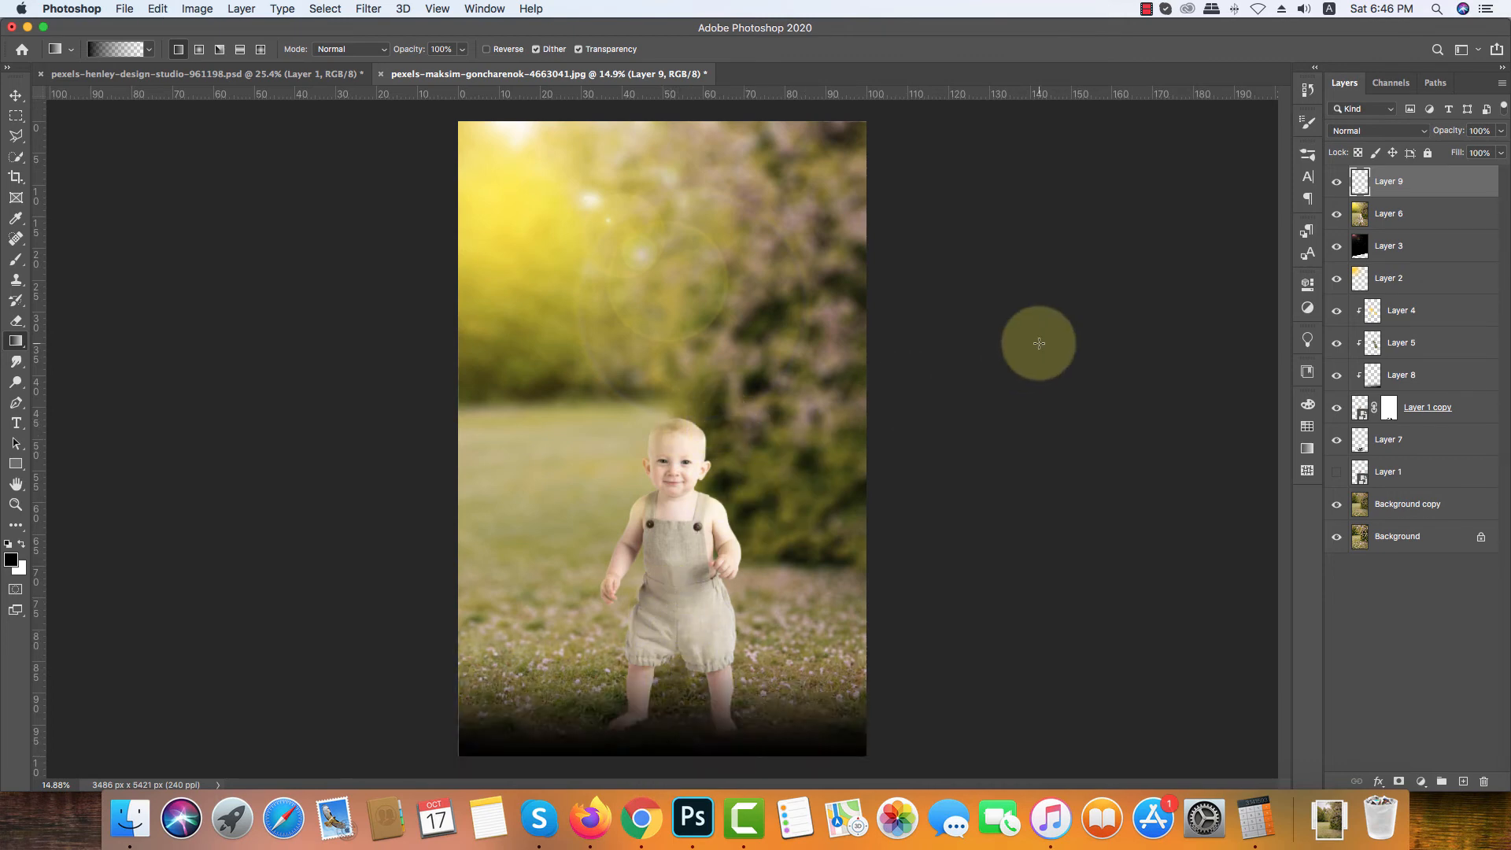
Step: Set the gradient layer, Layer 9, to Multiply blending at 32% opacity
{"action": "left_click", "coordinate": [1367, 131]}
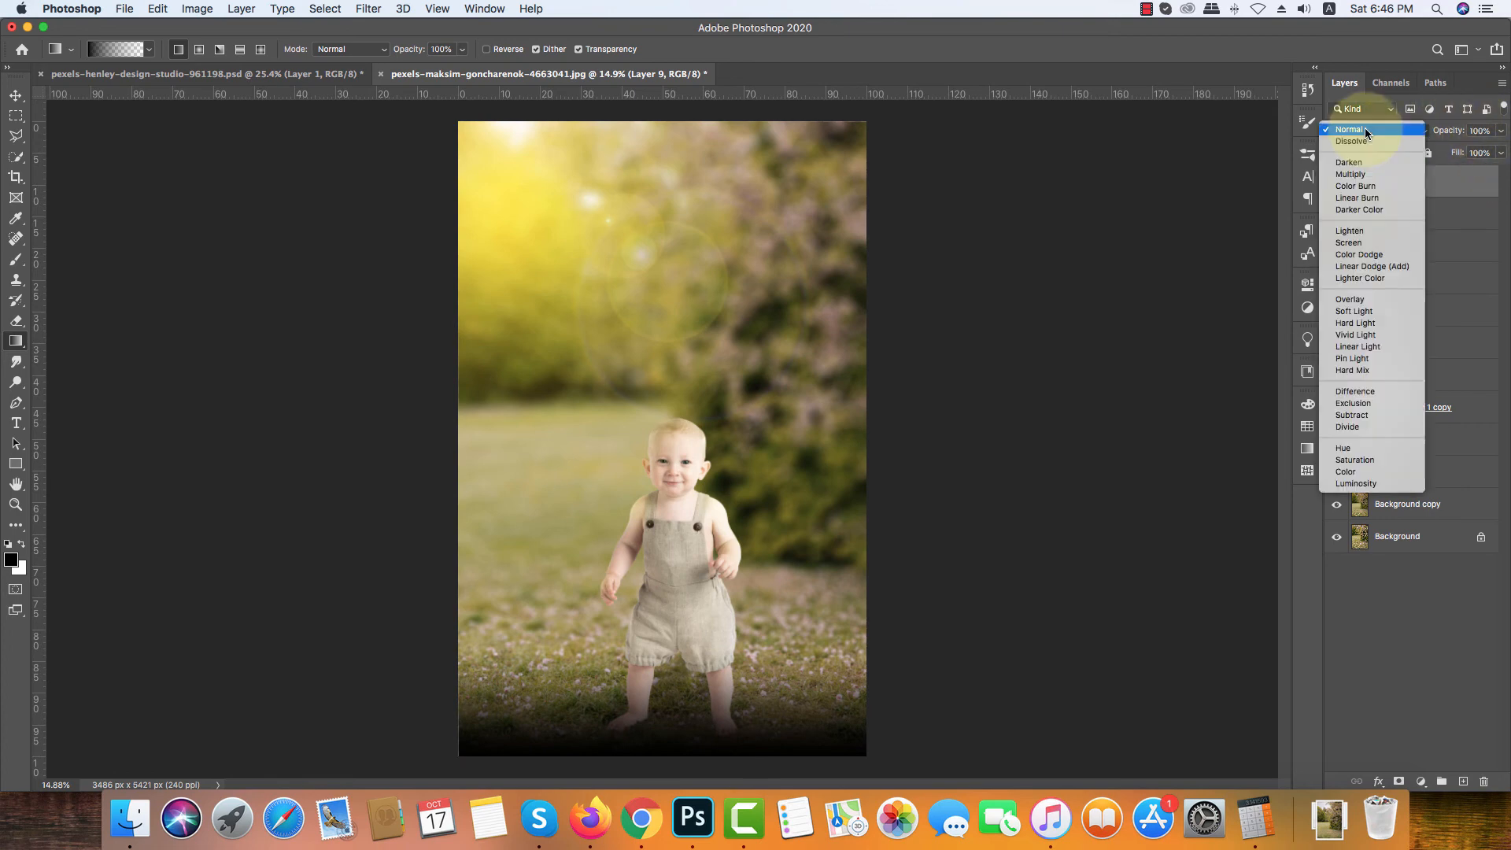
{"action": "left_click", "coordinate": [1352, 175]}
{"action": "left_click", "coordinate": [1501, 130]}
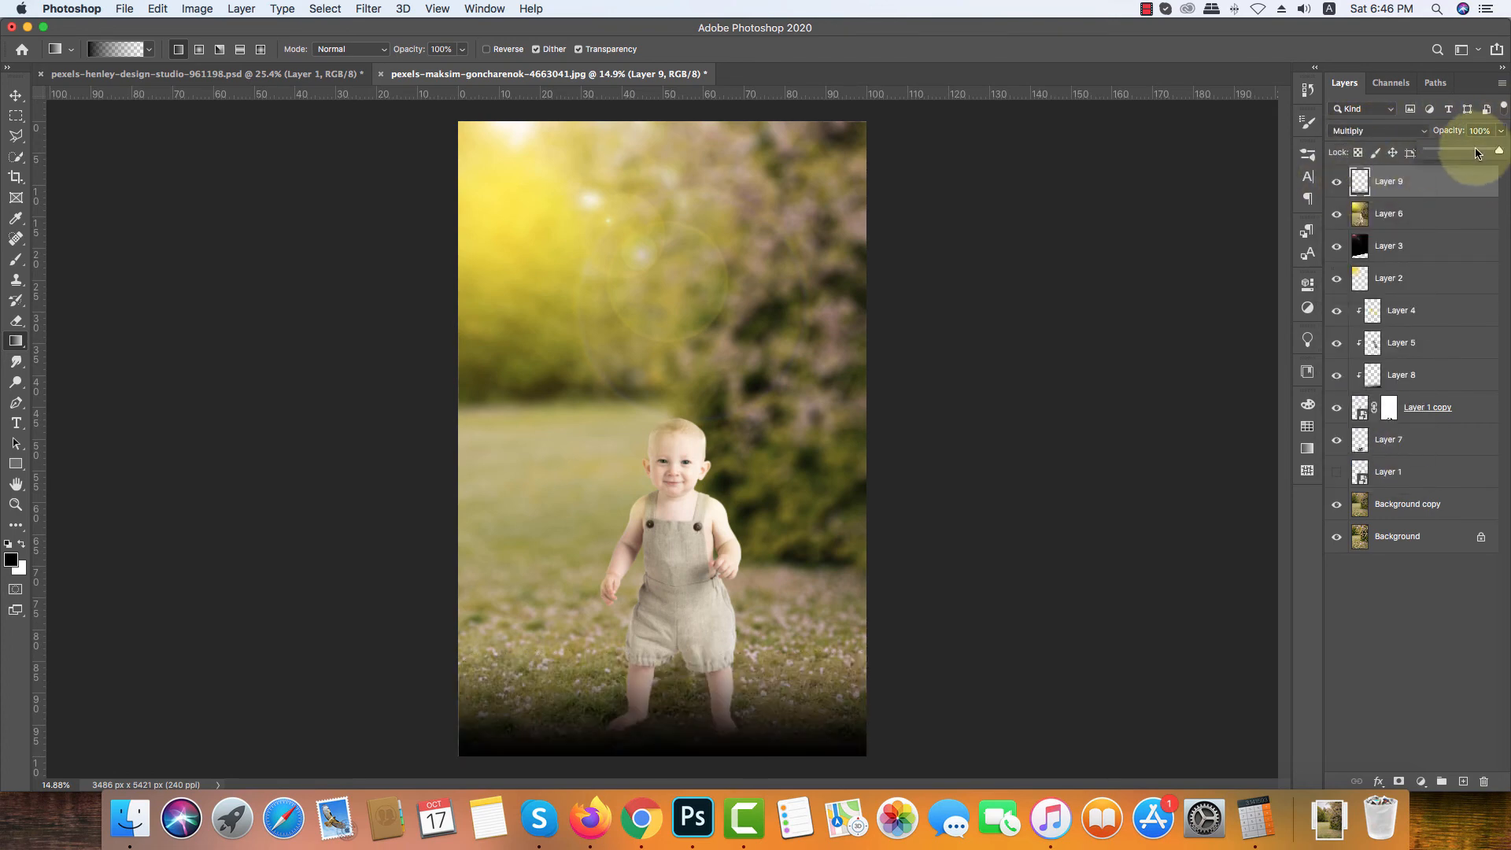
{"action": "left_click_drag", "start_coordinate": [1475, 154], "coordinate": [1449, 140]}
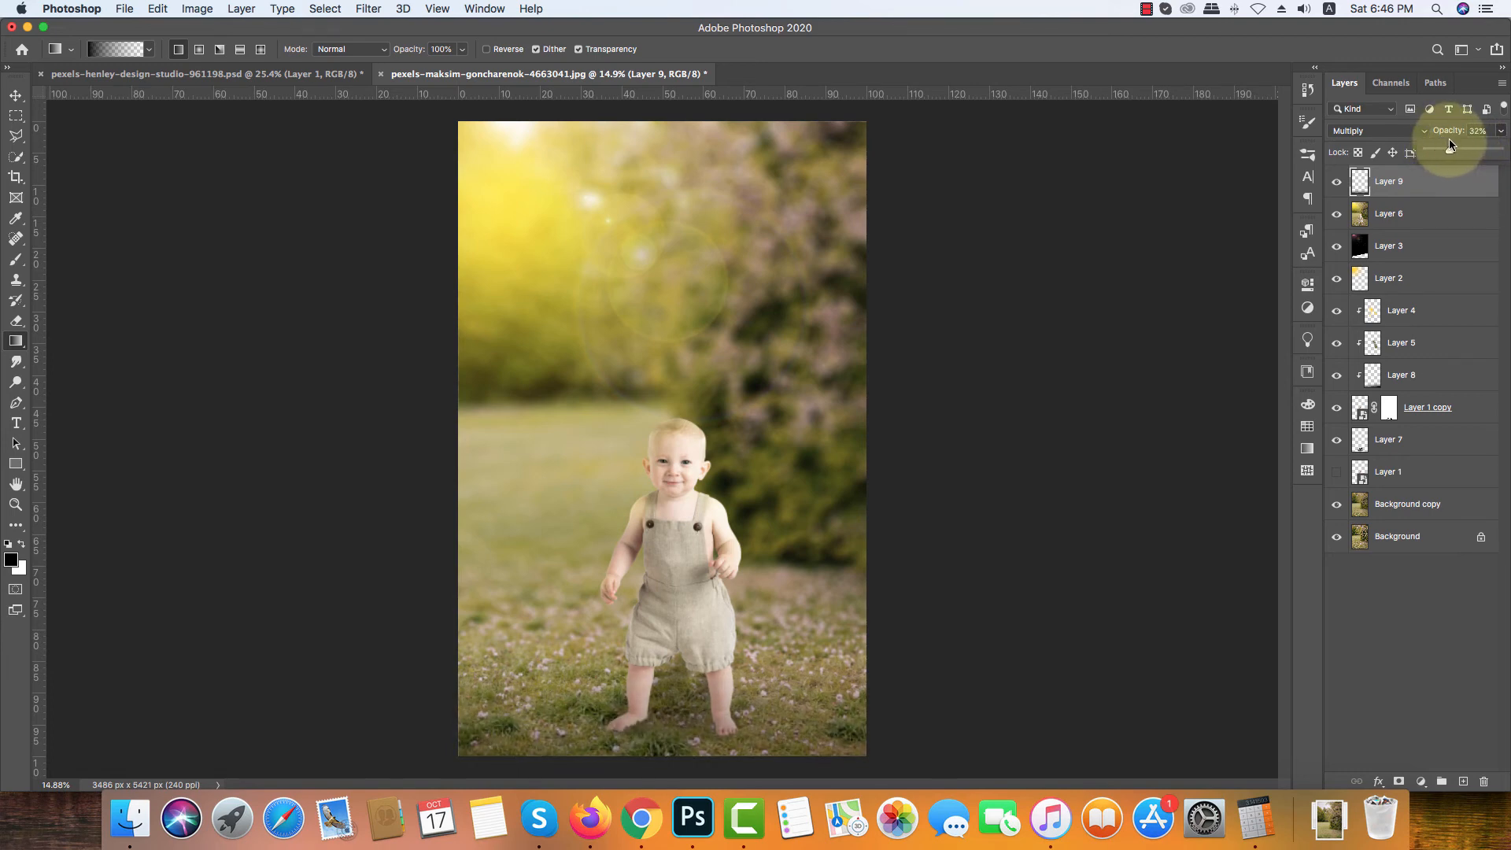
{"action": "left_click", "coordinate": [1427, 197]}
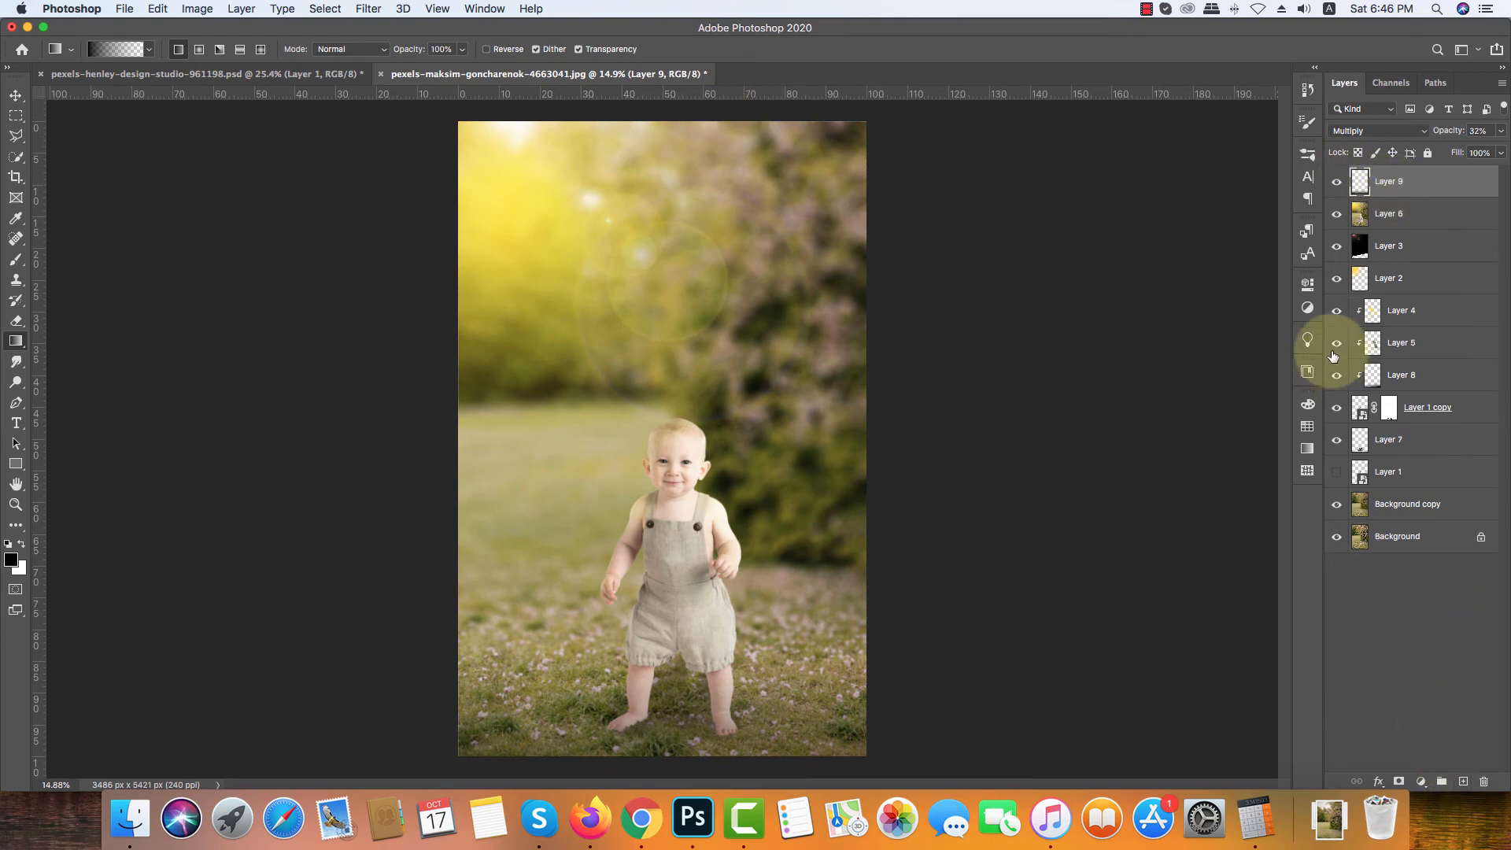
Step: Open the Camera Raw Filter on the merged Layer 6 and apply the automatic tone correction
{"action": "left_click", "coordinate": [1386, 211]}
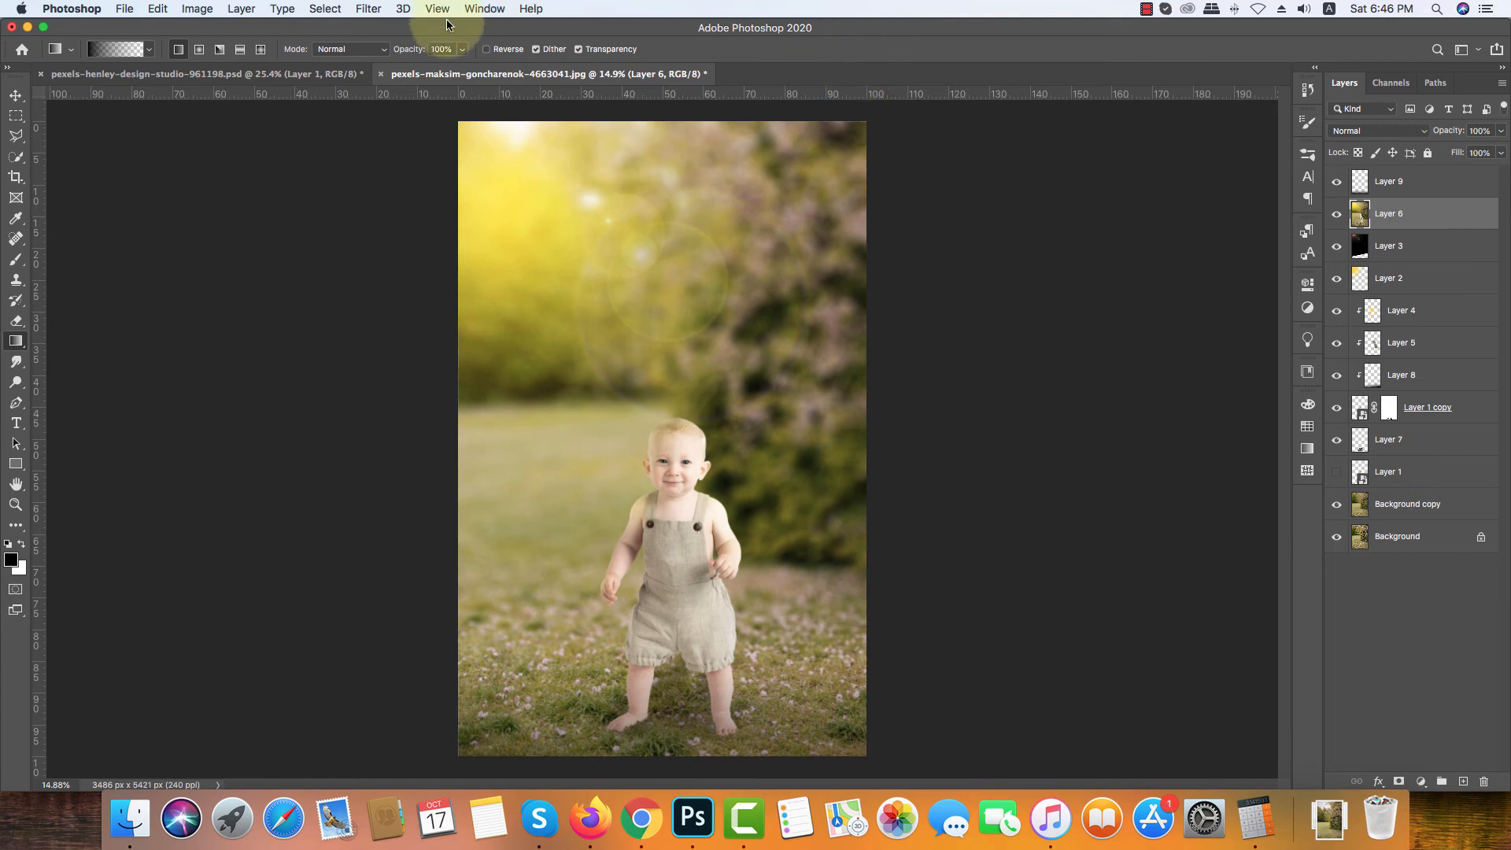
{"action": "left_click", "coordinate": [366, 9]}
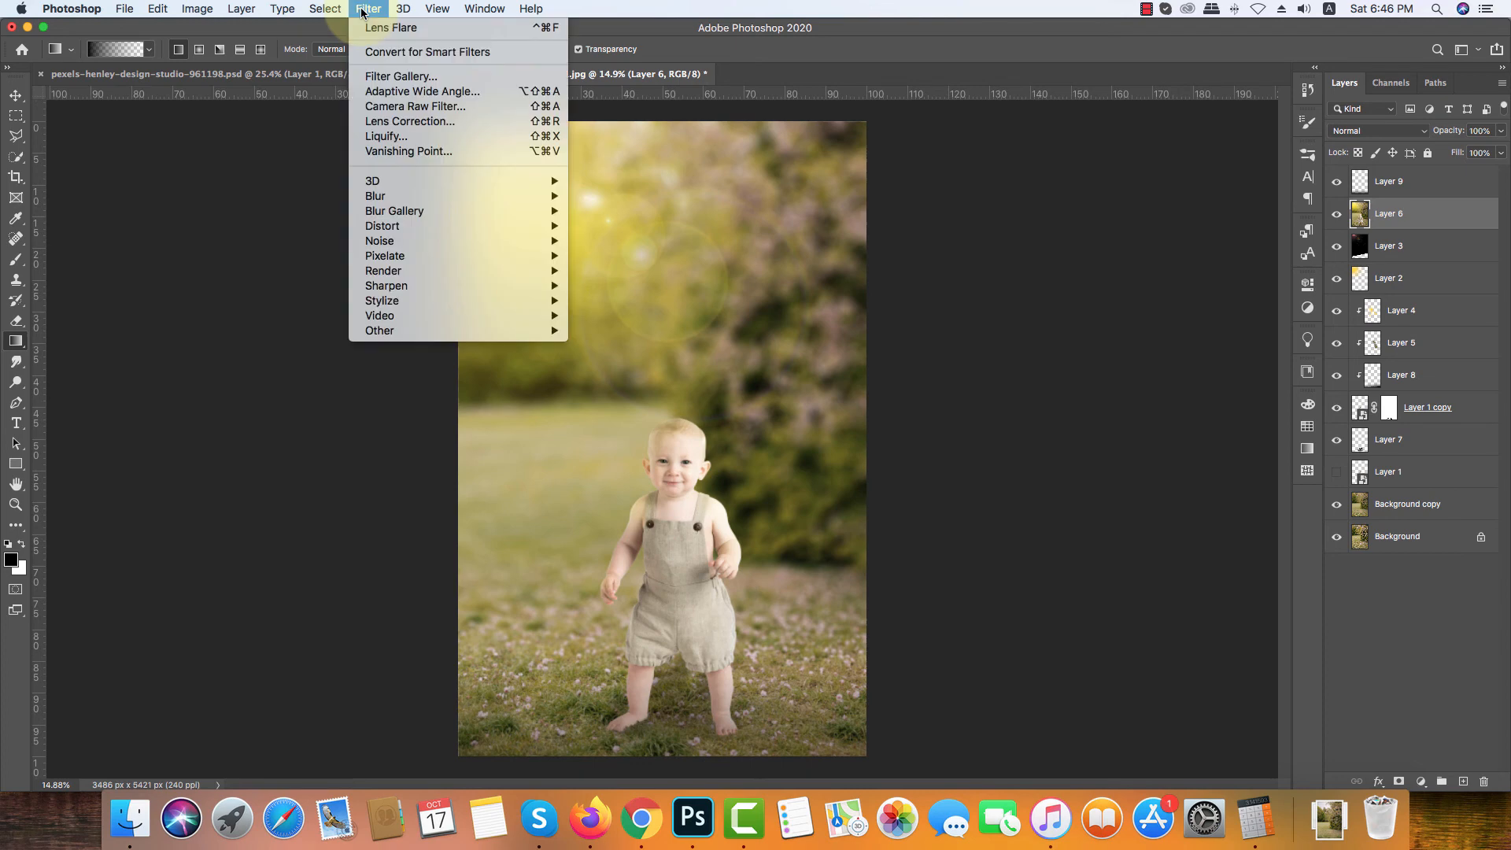
{"action": "left_click", "coordinate": [411, 107]}
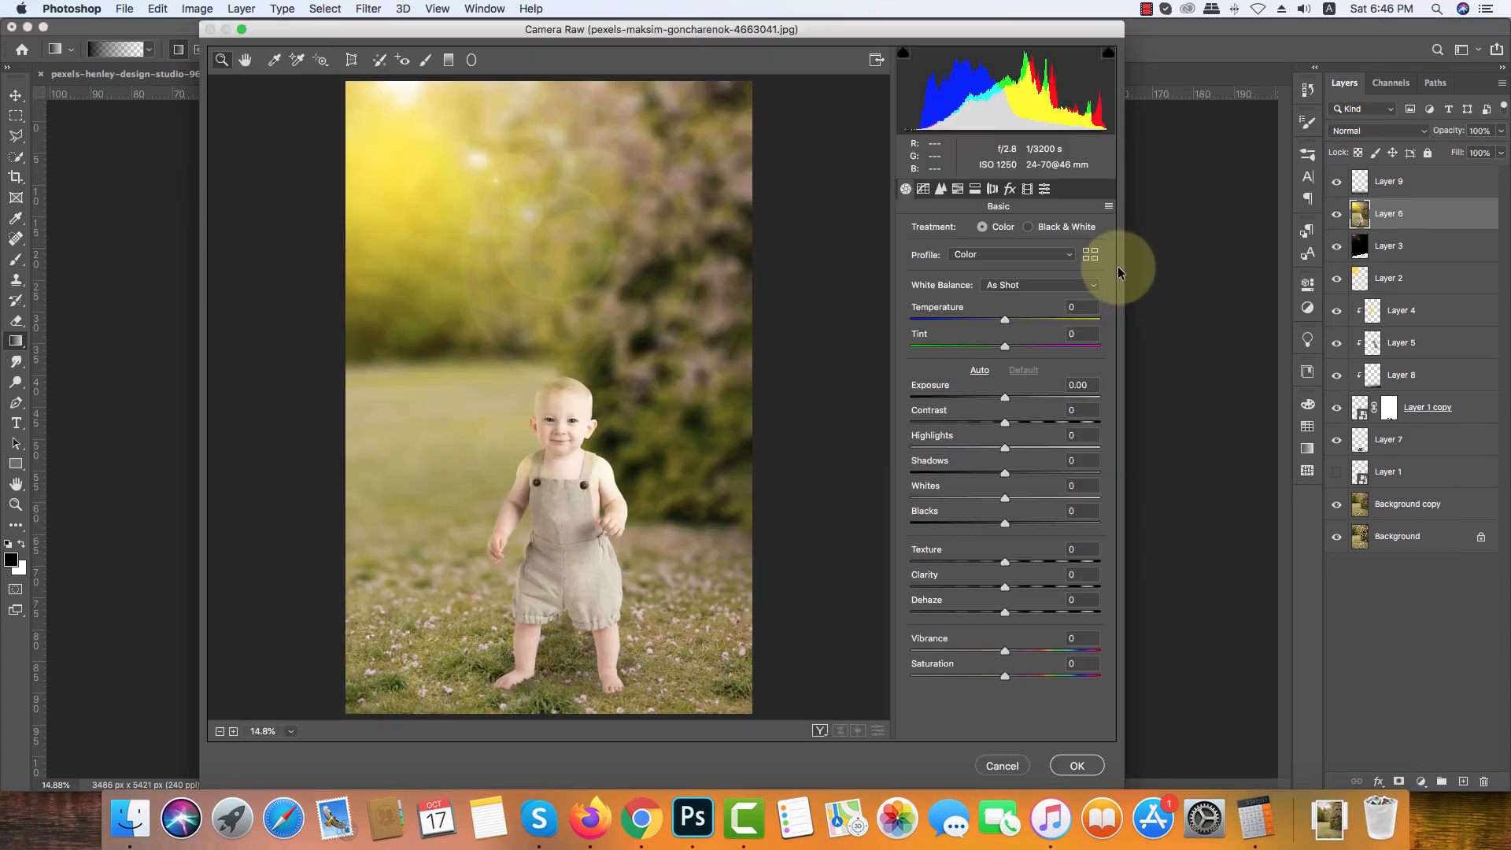
{"action": "left_click", "coordinate": [978, 372]}
{"action": "left_click", "coordinate": [1021, 371]}
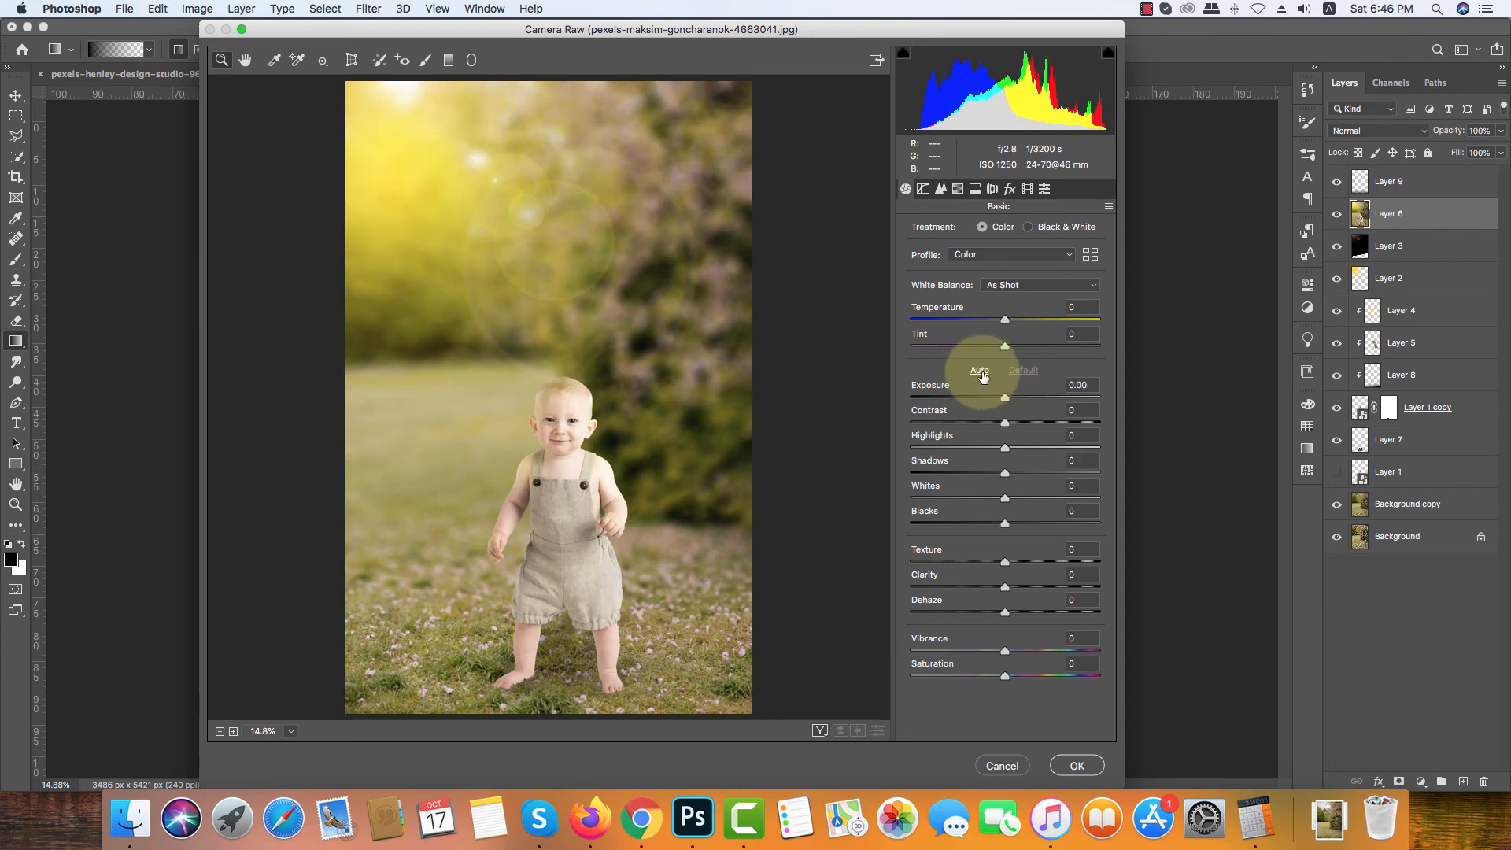
{"action": "left_click", "coordinate": [978, 371]}
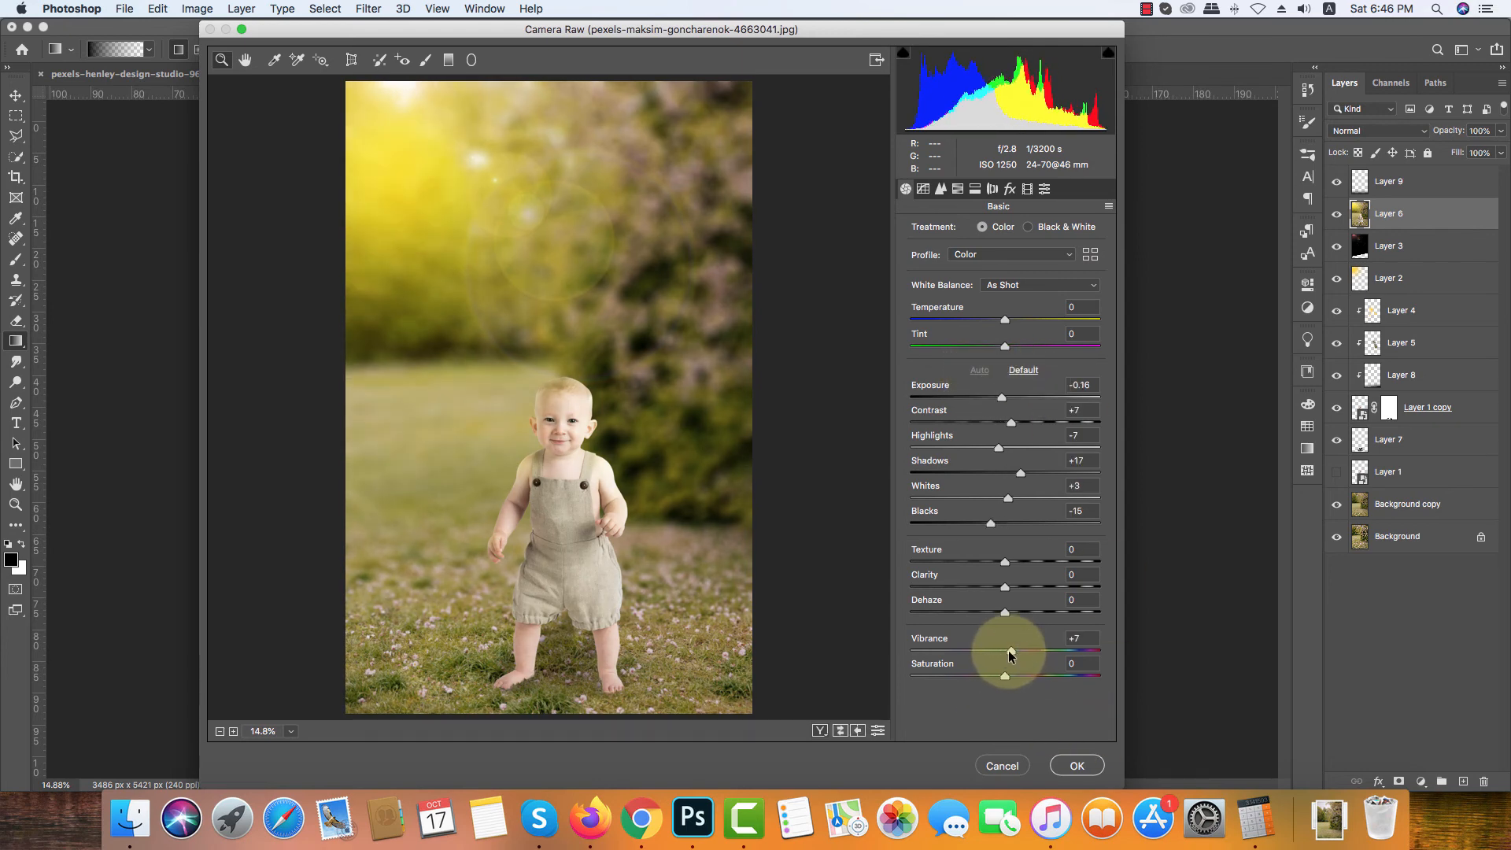
Step: Set Vibrance to +31, Saturation to -1 and Highlights to -21 in the Basic adjustments
{"action": "left_click_drag", "start_coordinate": [1011, 656], "coordinate": [1034, 649]}
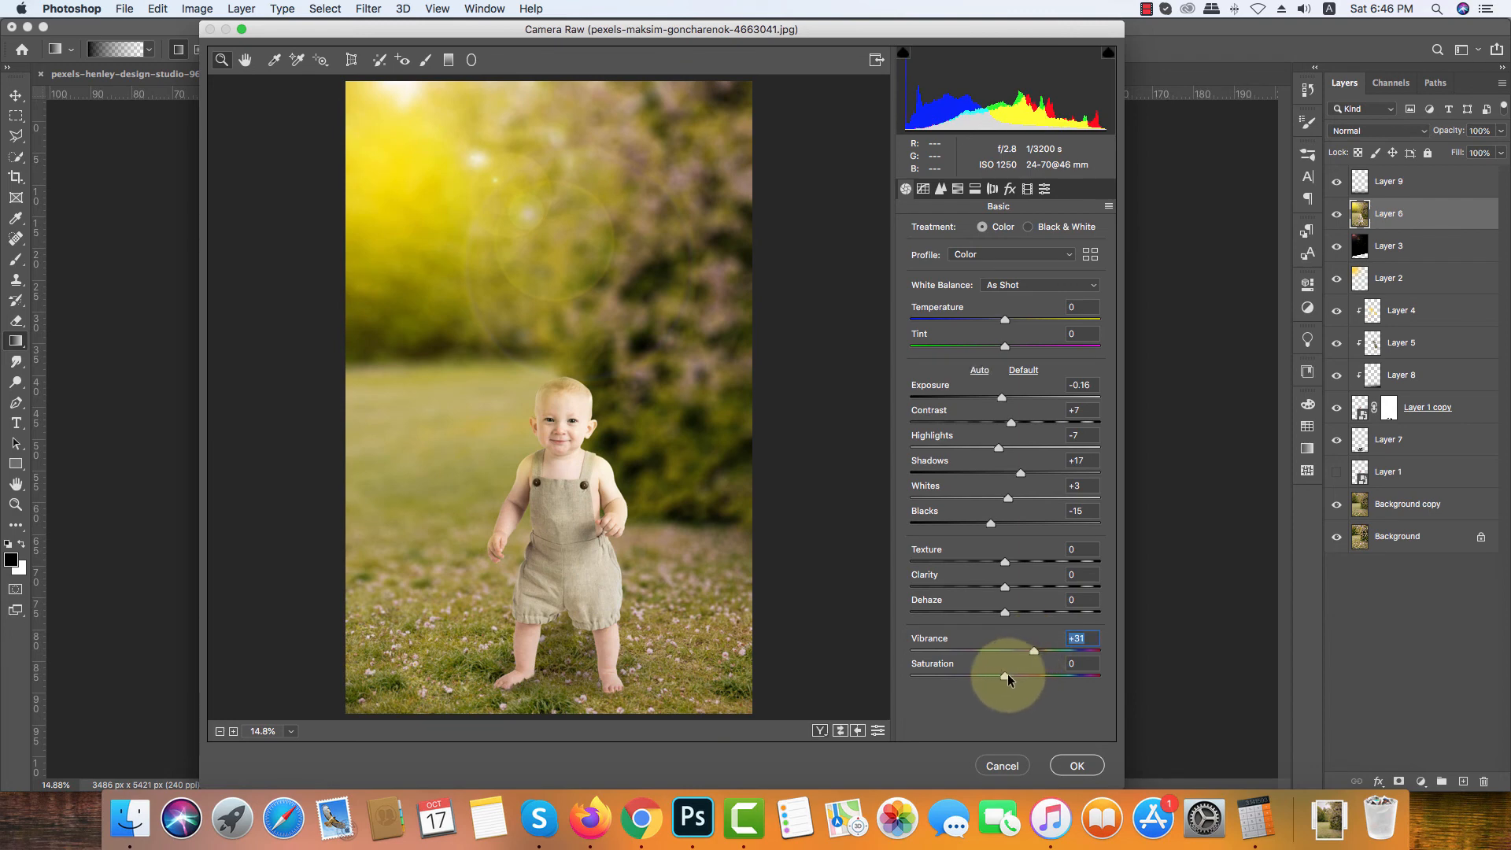
{"action": "left_click", "coordinate": [1007, 676]}
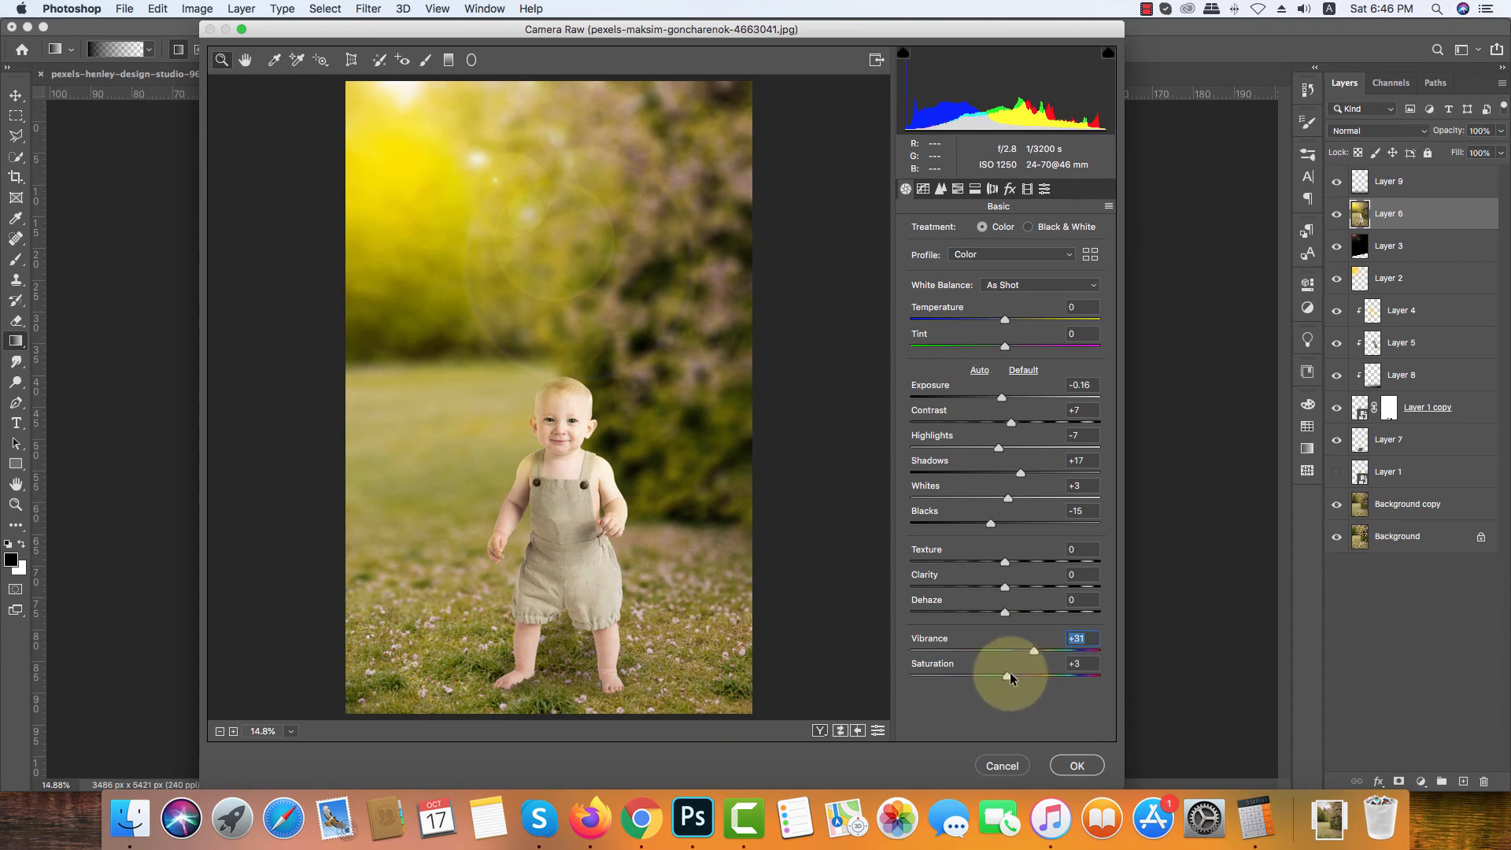
{"action": "left_click_drag", "start_coordinate": [985, 454], "coordinate": [978, 451]}
{"action": "left_click", "coordinate": [985, 447]}
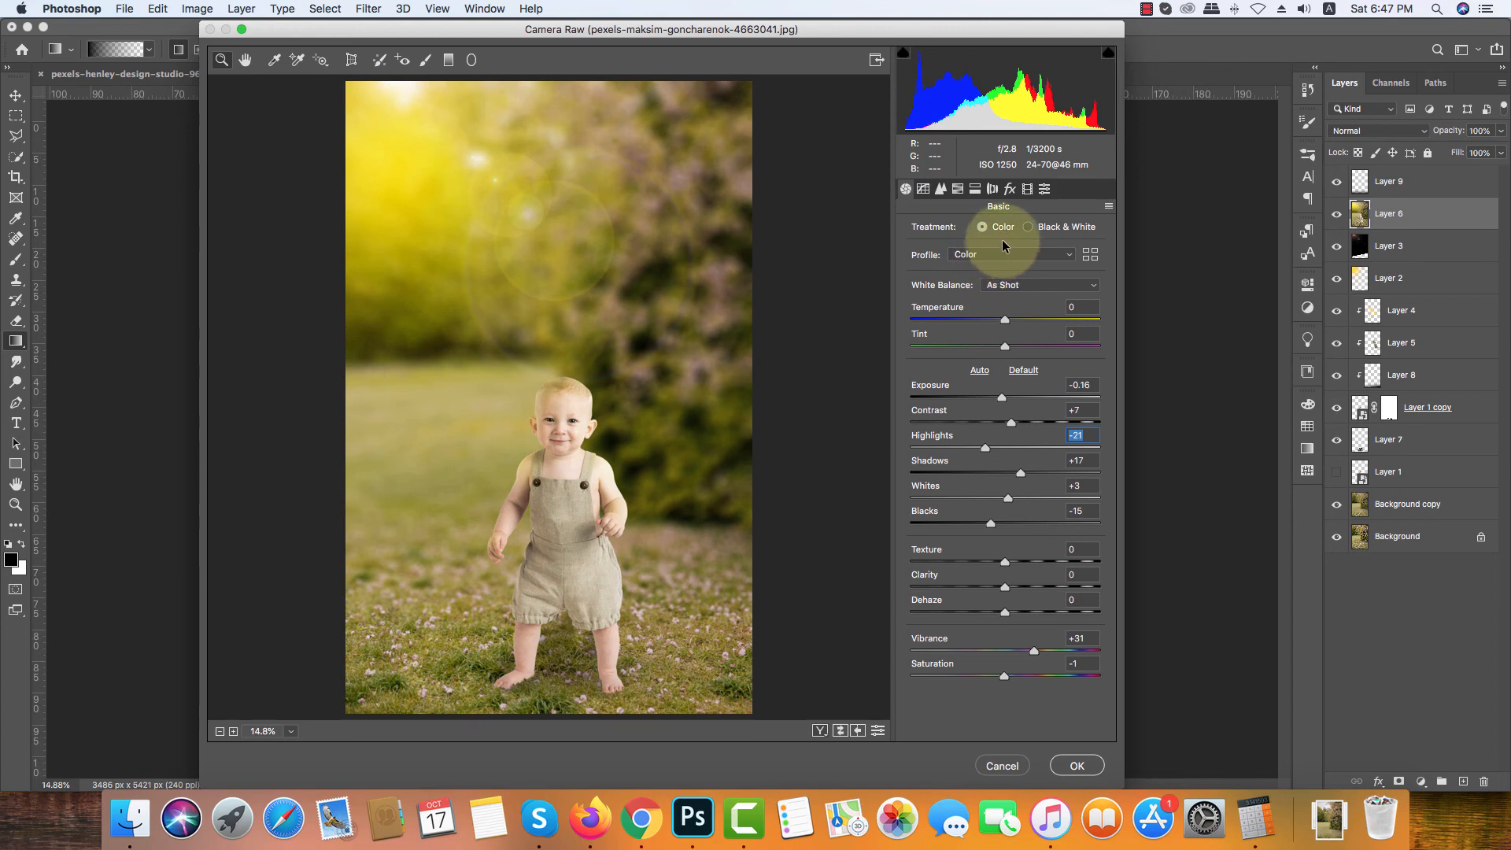
Step: In the HSL adjustments, set Yellows saturation to -3, Yellows hue to -40 and Aquas hue to +4
{"action": "left_click", "coordinate": [957, 190]}
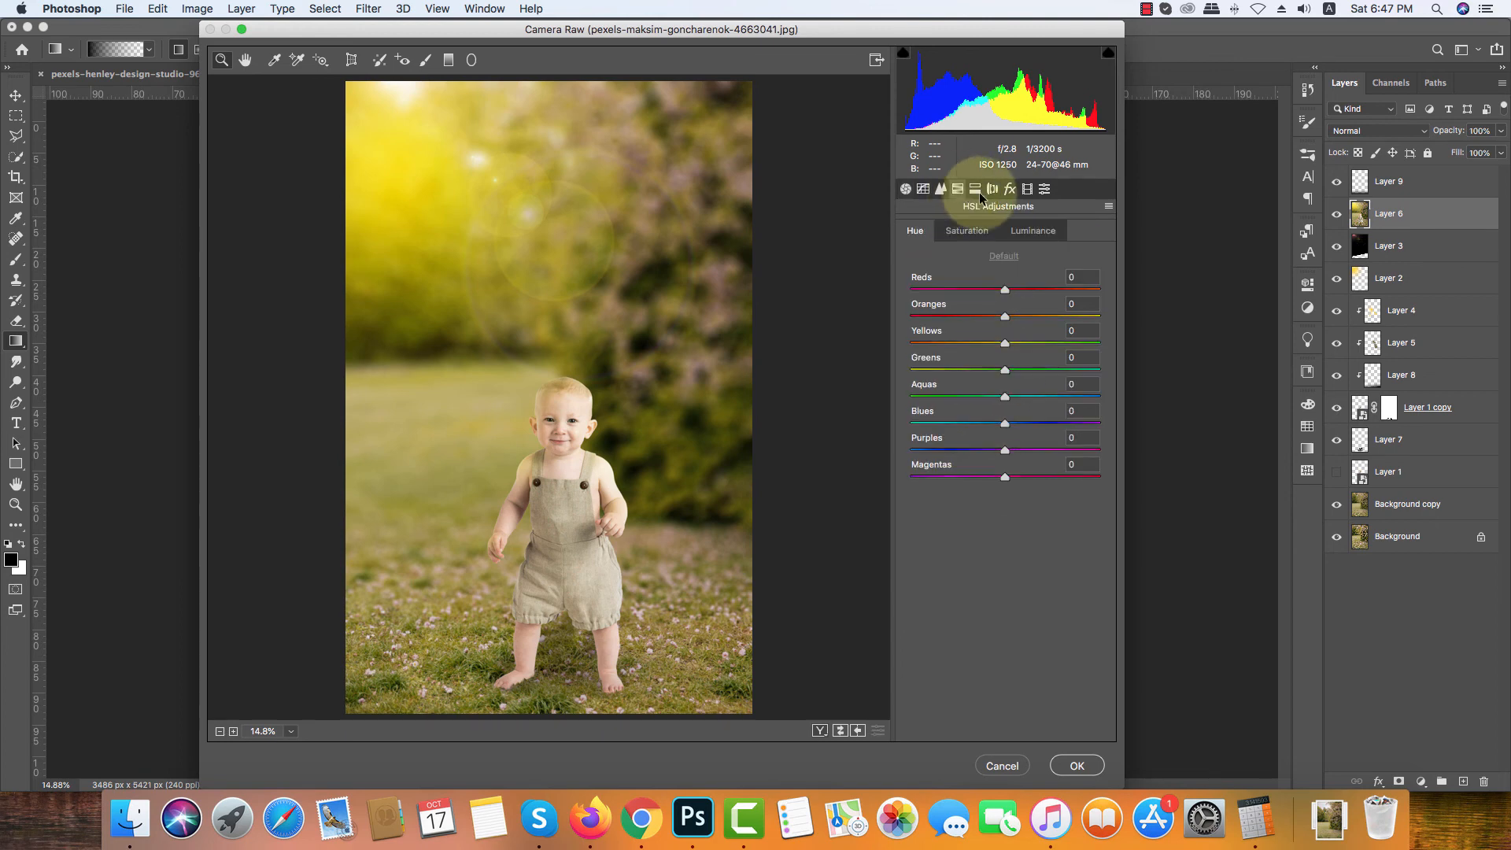
{"action": "left_click", "coordinate": [966, 229]}
{"action": "left_click_drag", "start_coordinate": [985, 337], "coordinate": [979, 339]}
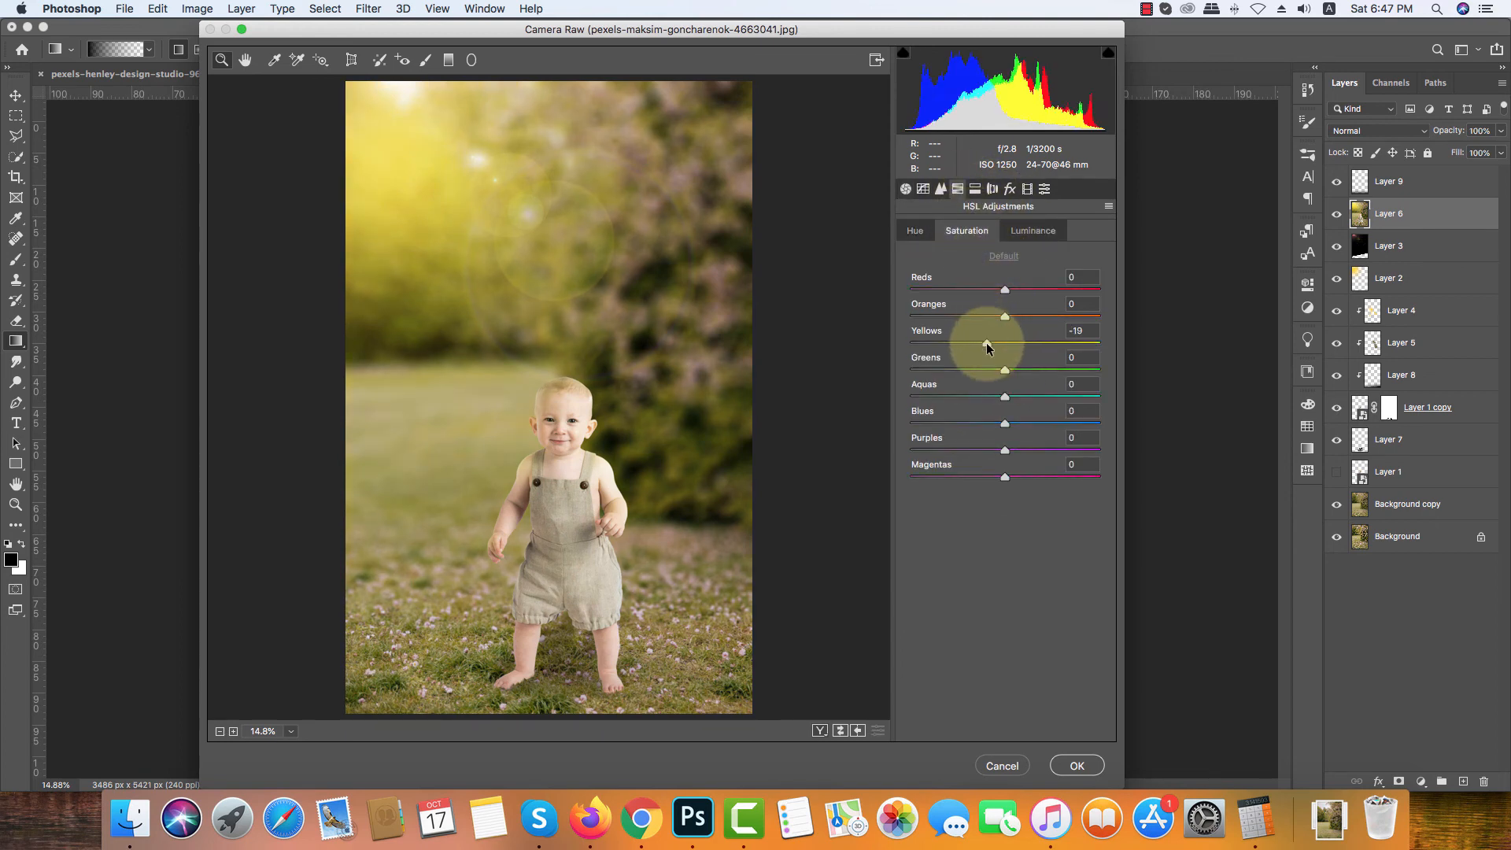
{"action": "left_click", "coordinate": [921, 231]}
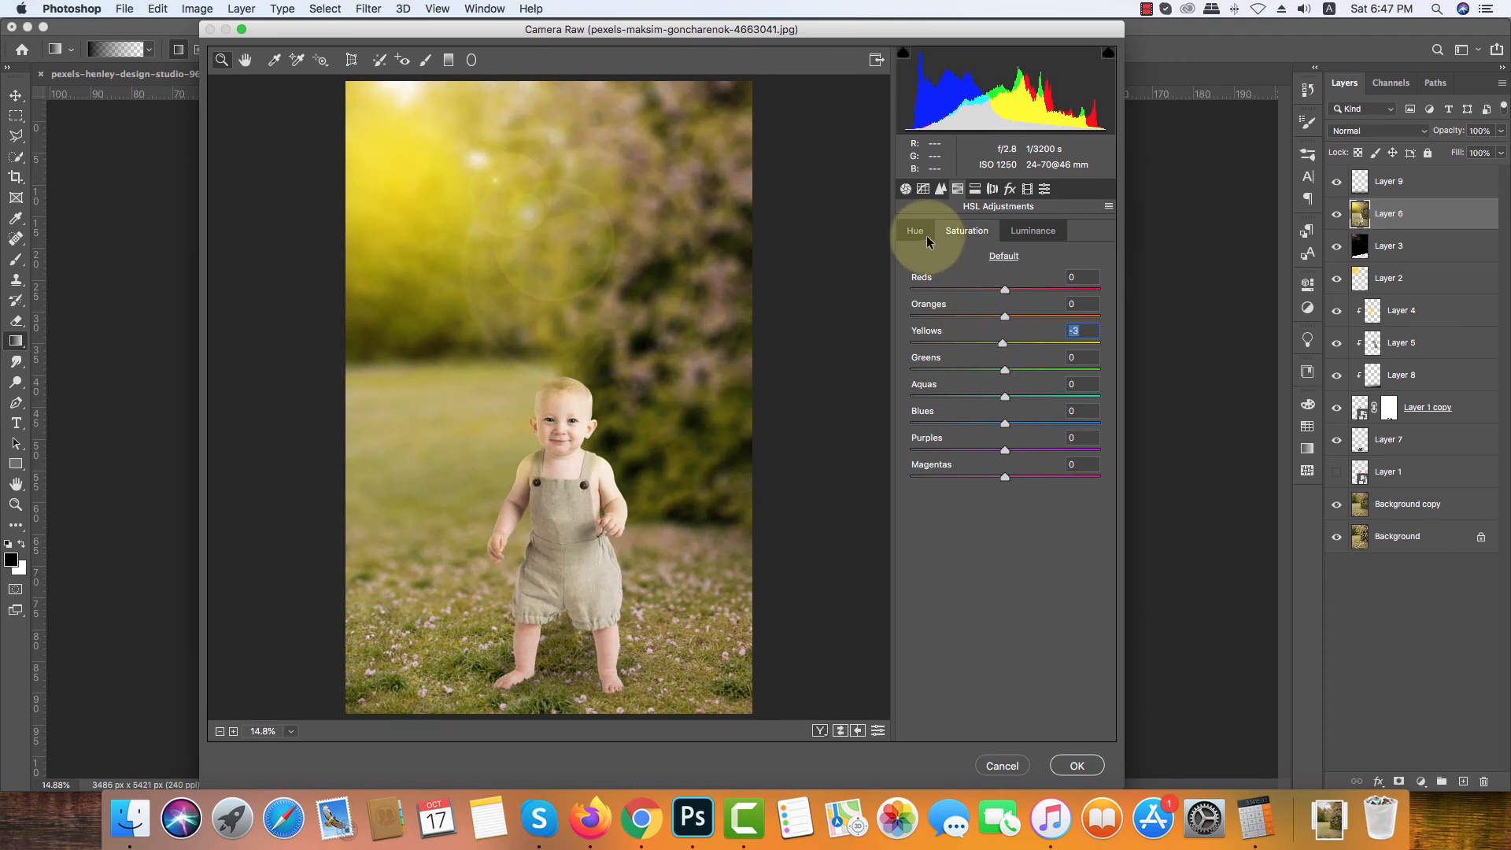
{"action": "mouse_move", "coordinate": [976, 337]}
{"action": "left_mouse_down"}
{"action": "mouse_move", "coordinate": [928, 329]}
{"action": "mouse_move", "coordinate": [967, 341]}
{"action": "left_mouse_up"}
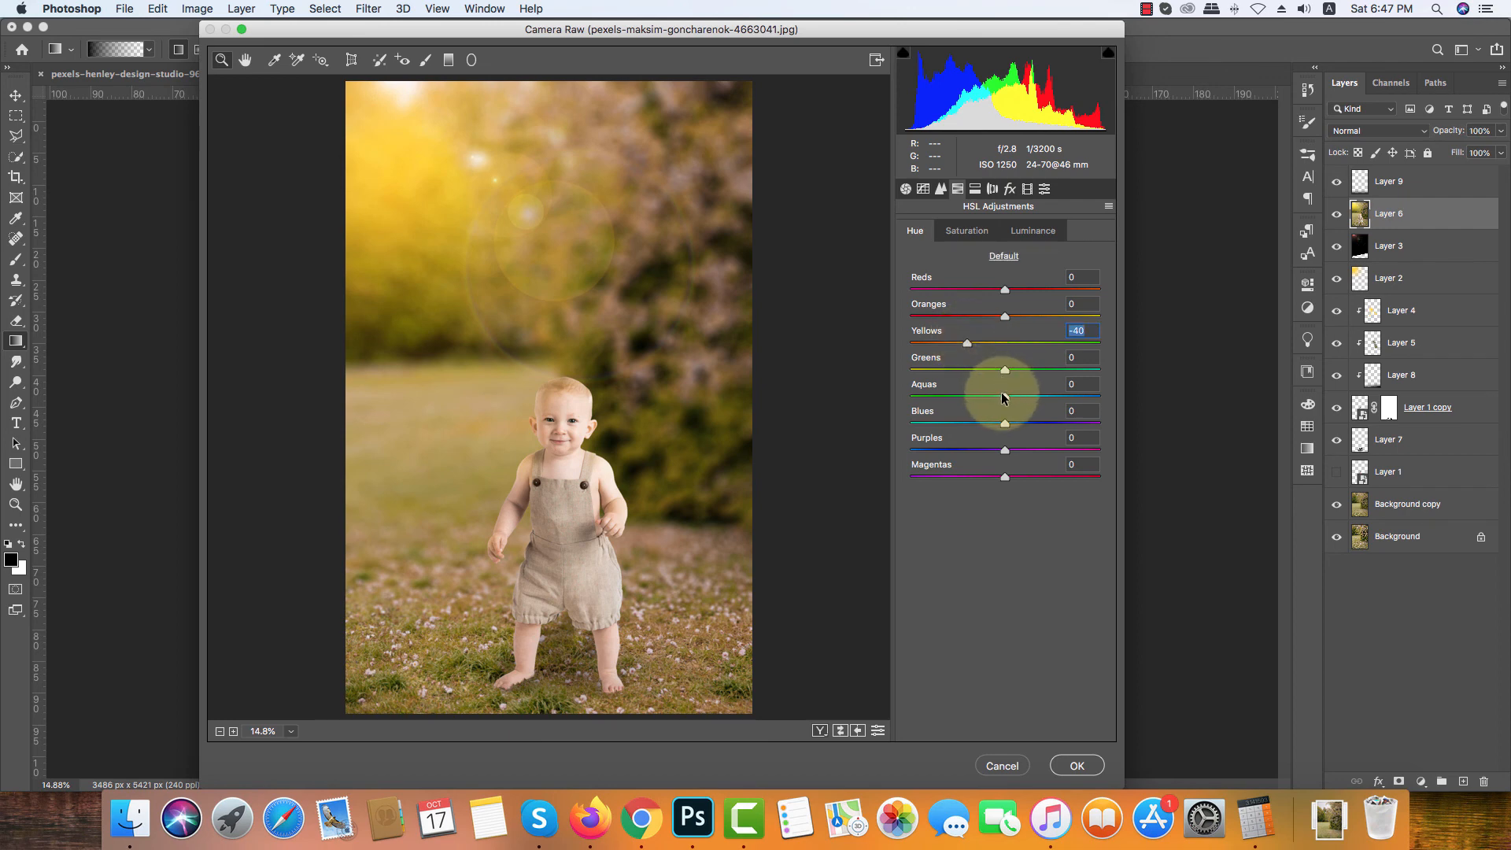
{"action": "mouse_move", "coordinate": [1001, 398]}
{"action": "left_mouse_down"}
{"action": "mouse_move", "coordinate": [1065, 399]}
{"action": "mouse_move", "coordinate": [1009, 398]}
{"action": "left_mouse_up"}
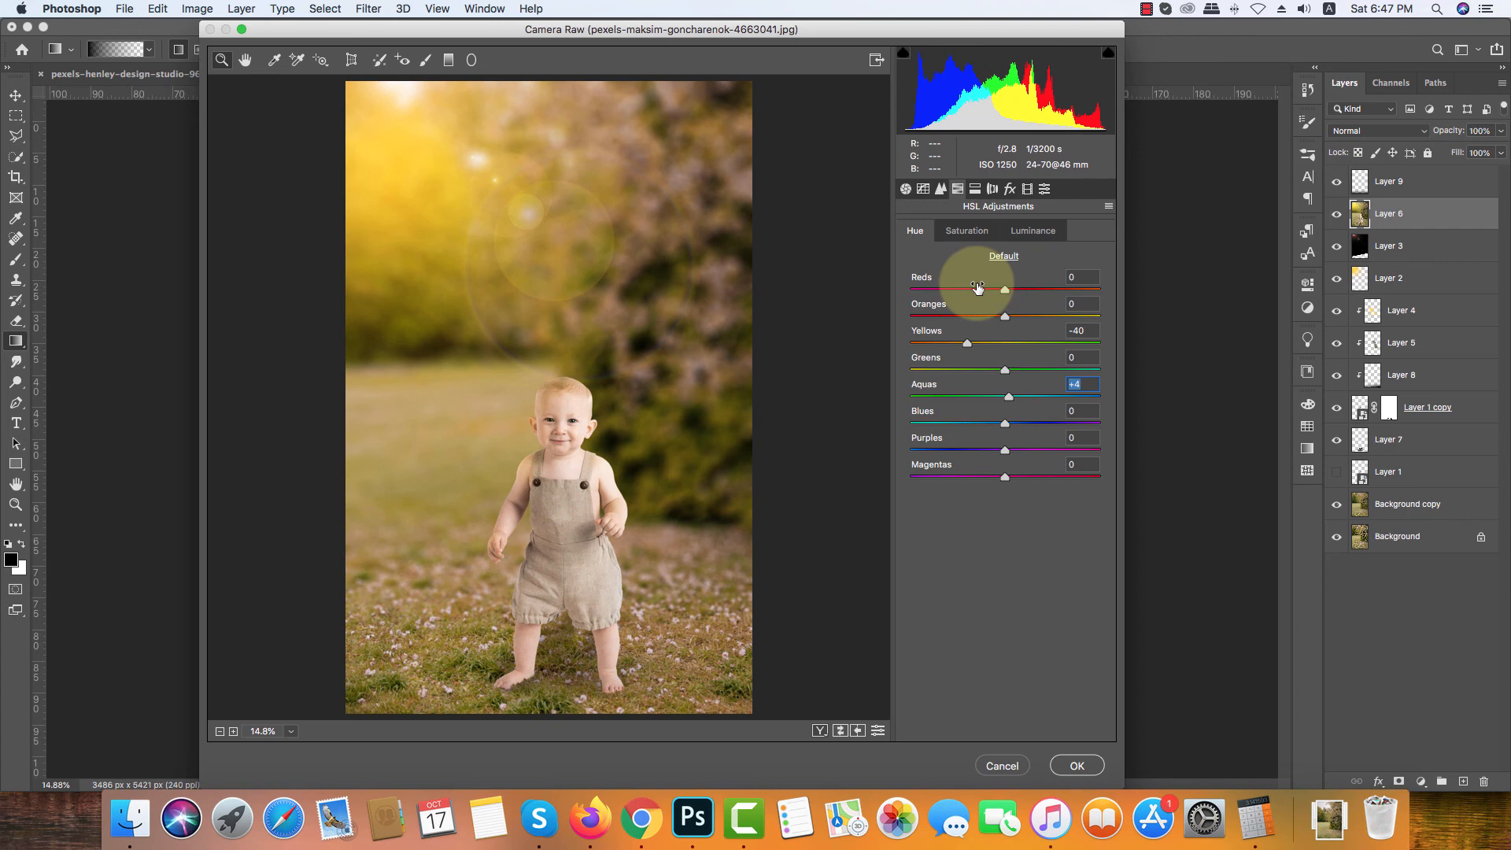
Step: Set the post-crop vignetting amount to -3 and apply the Camera Raw filter to Layer 6
{"action": "left_click", "coordinate": [1007, 191]}
{"action": "left_click_drag", "start_coordinate": [985, 397], "coordinate": [1003, 403]}
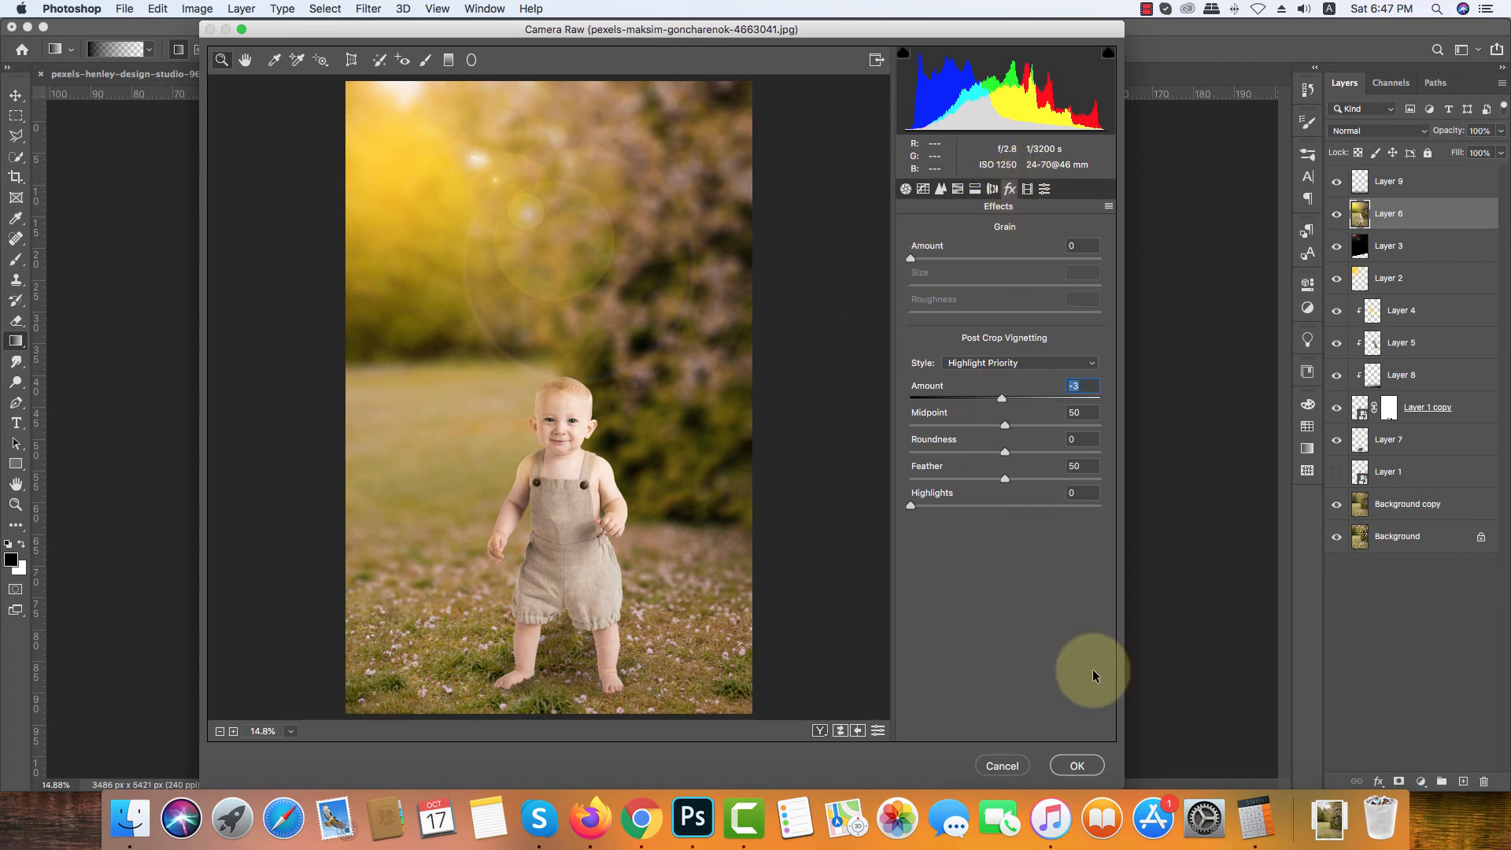
{"action": "left_click", "coordinate": [1086, 766]}
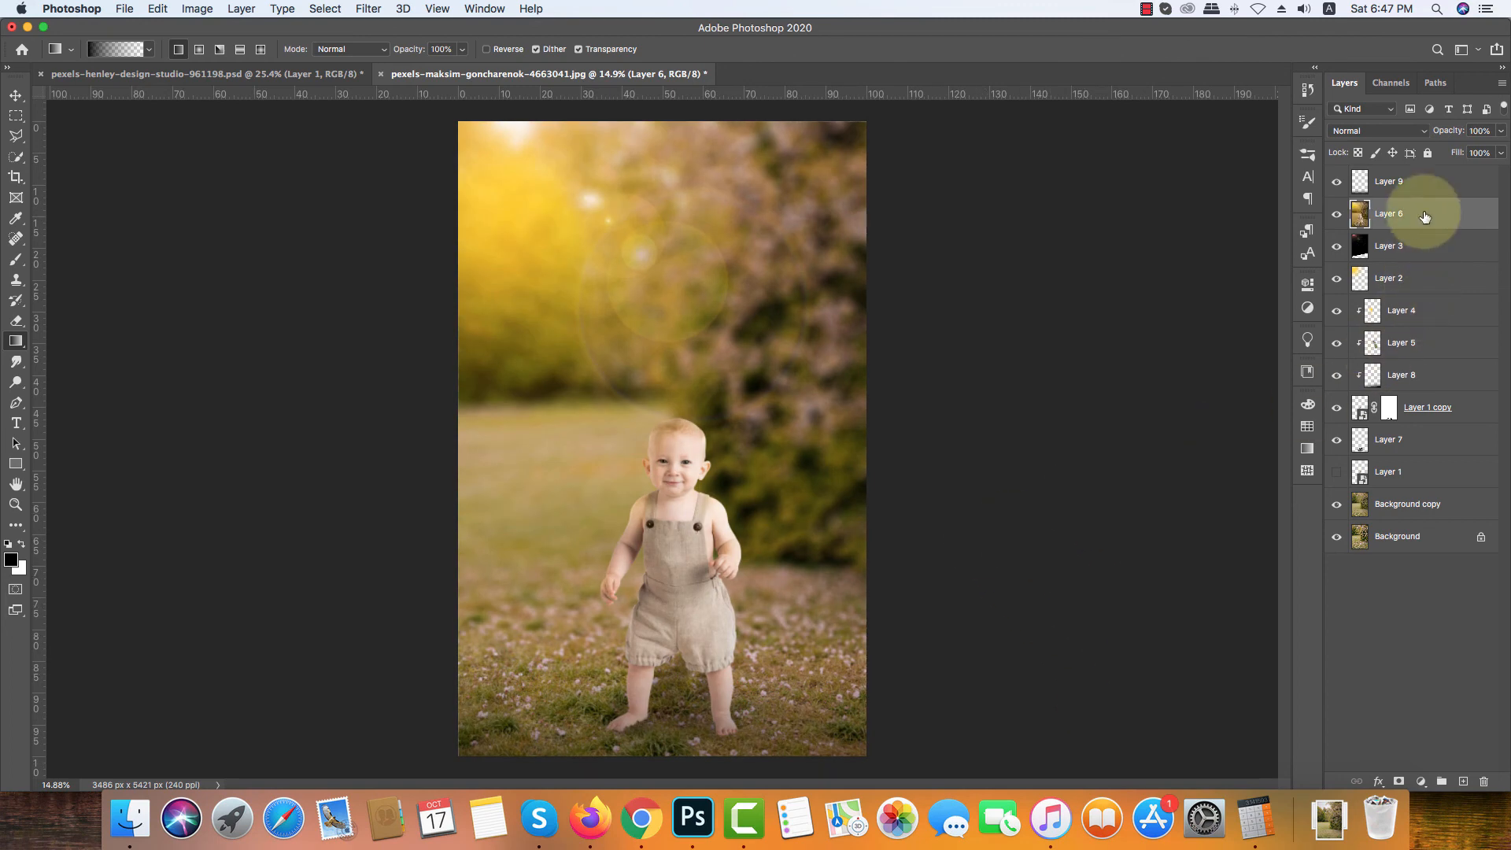
Step: Add a gradient fill layer above Layer 9 using the Sand_01 preset from the Neutrals group
{"action": "left_click", "coordinate": [1426, 178]}
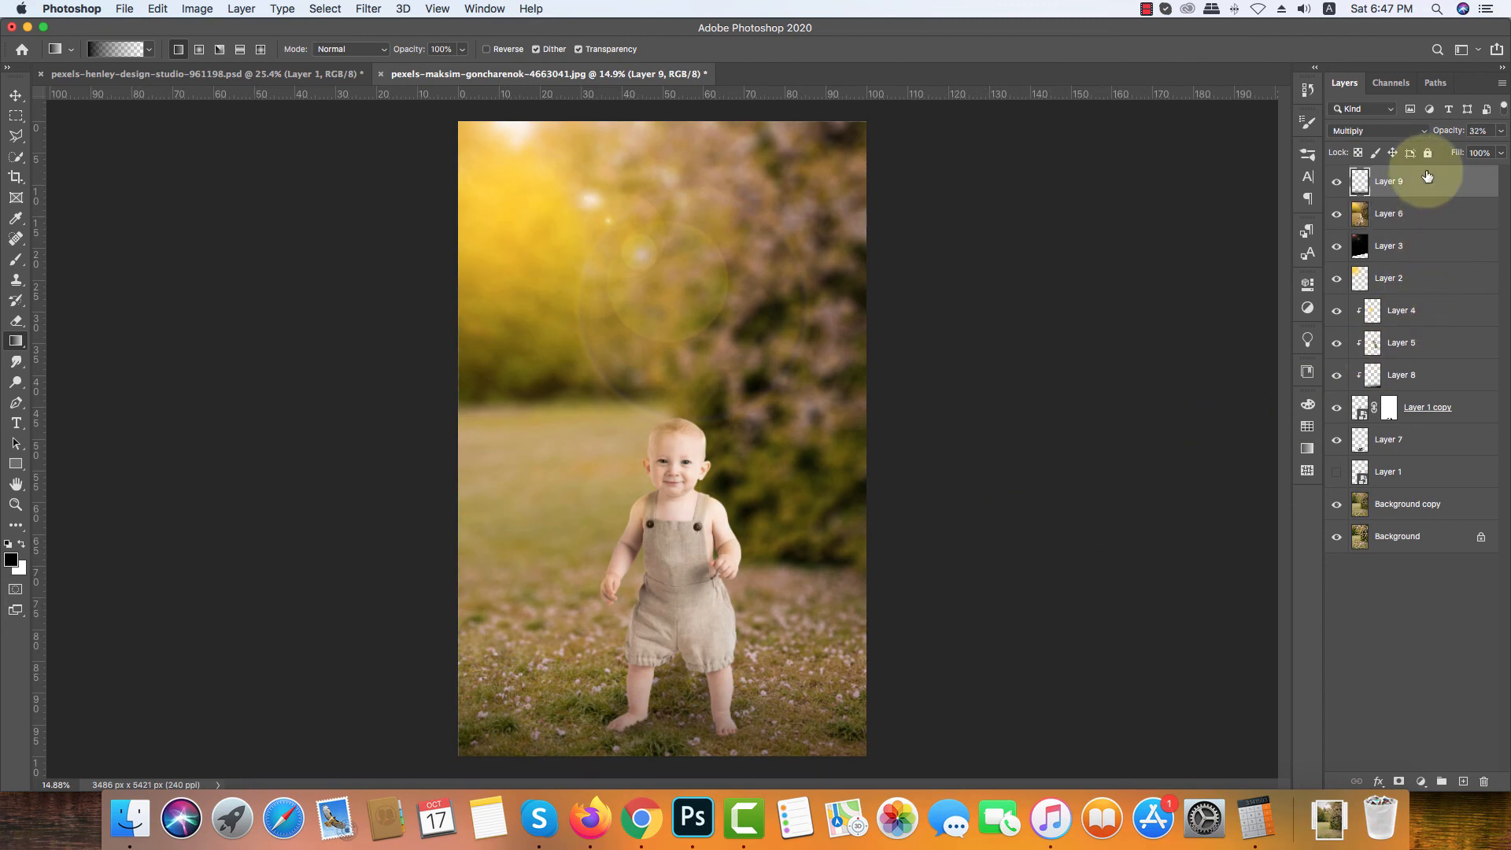
{"action": "left_click", "coordinate": [1463, 781]}
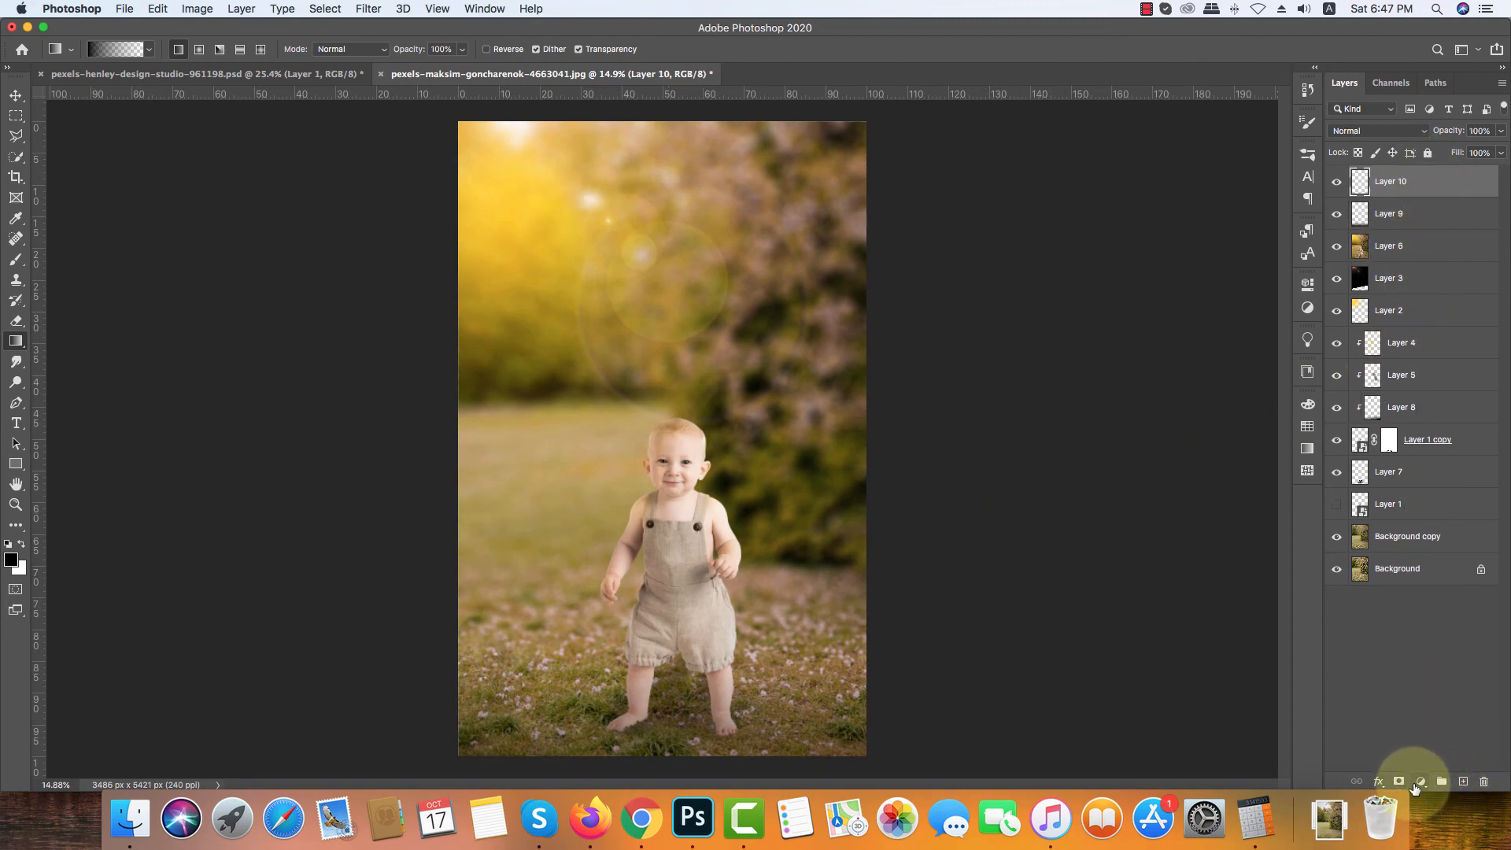
{"action": "left_click", "coordinate": [1414, 783]}
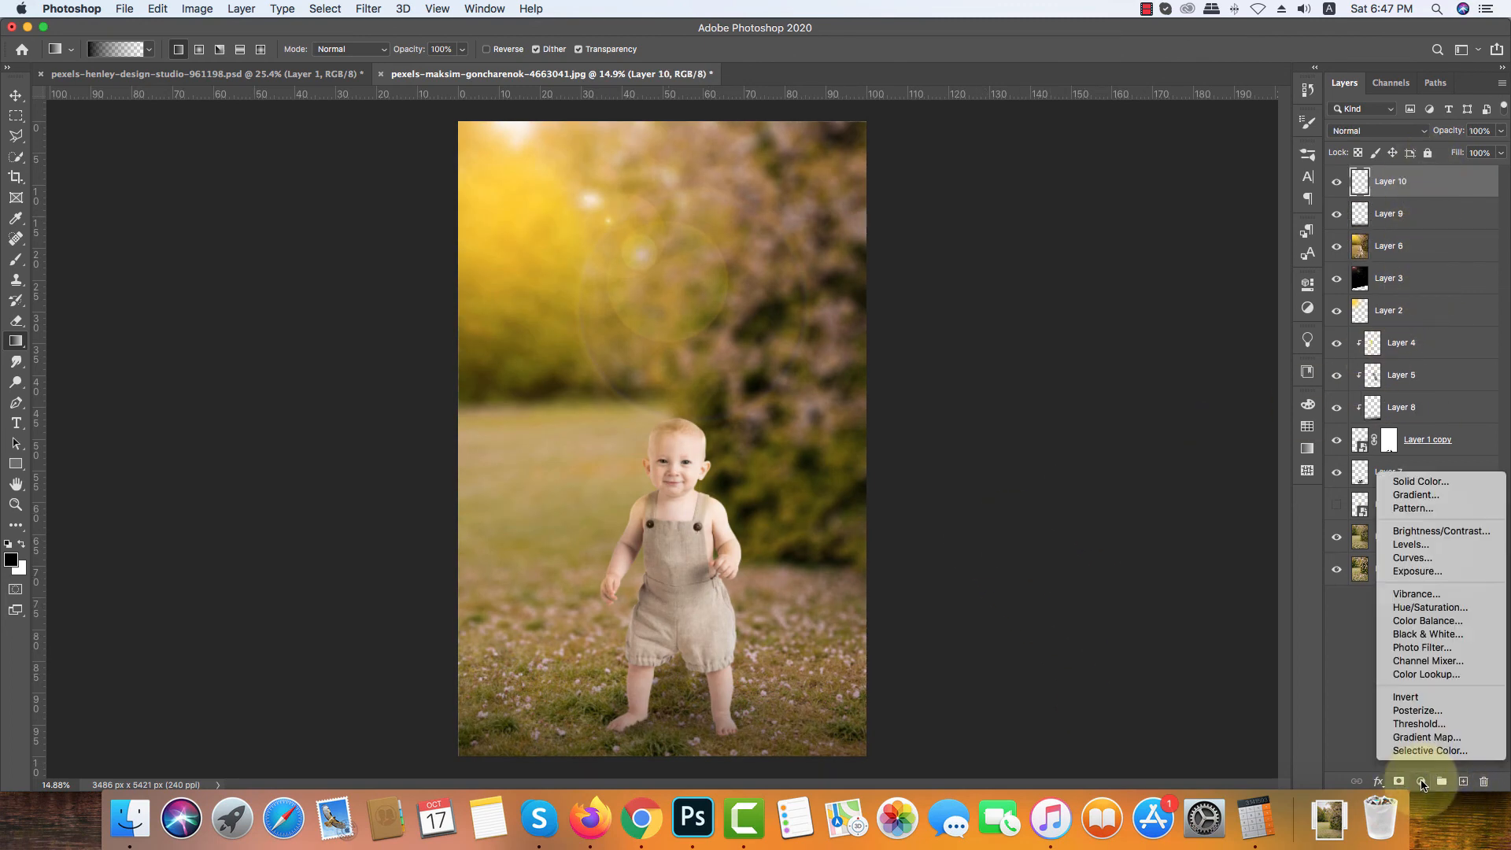
{"action": "left_click", "coordinate": [1400, 495]}
{"action": "left_click", "coordinate": [1034, 539]}
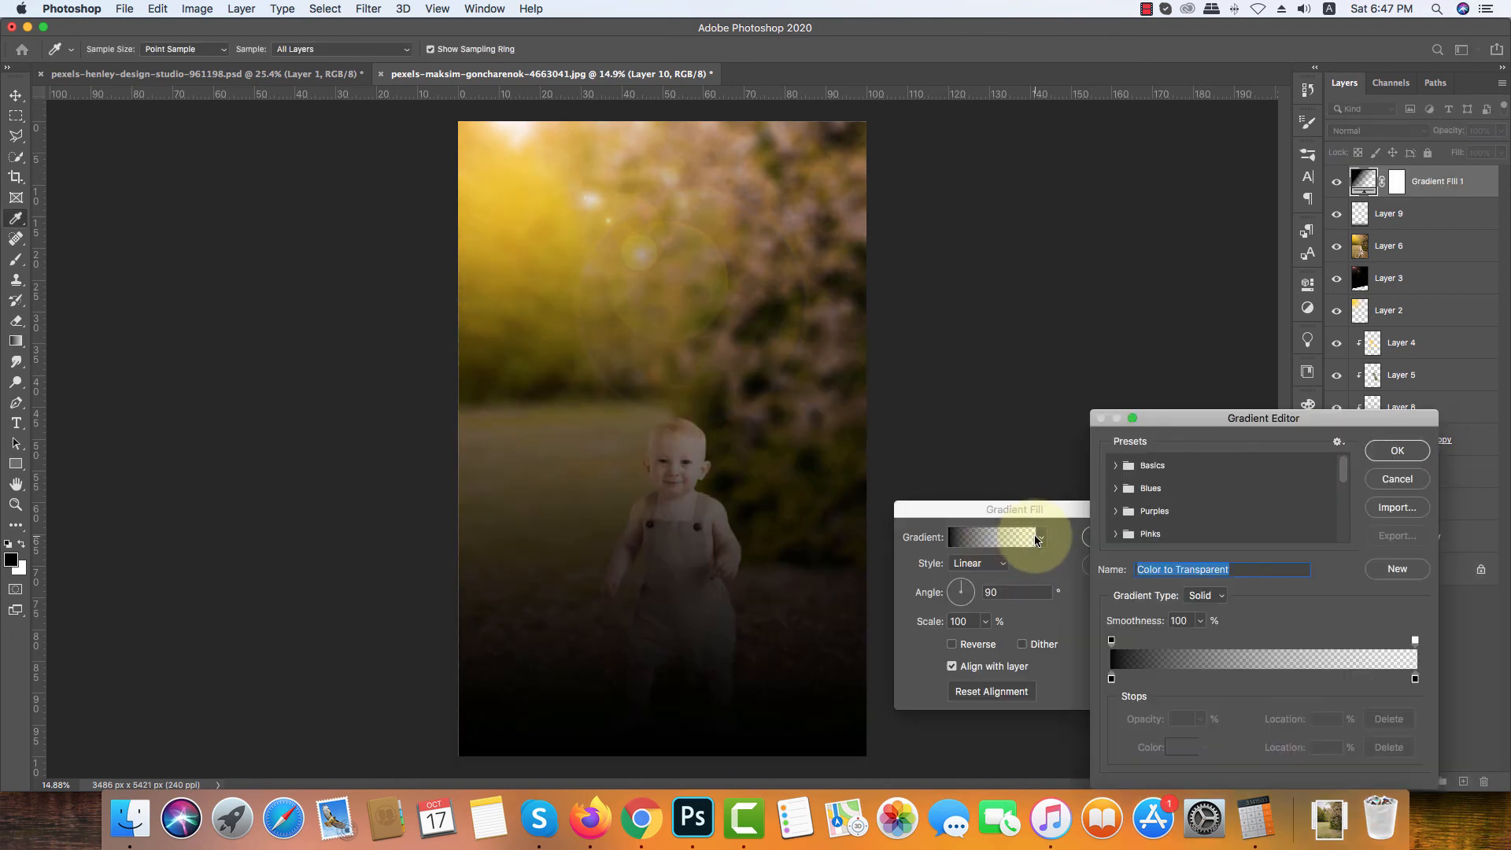
{"action": "scroll", "coordinate": [1141, 504], "scroll_direction": "down", "scroll_amount": 5}
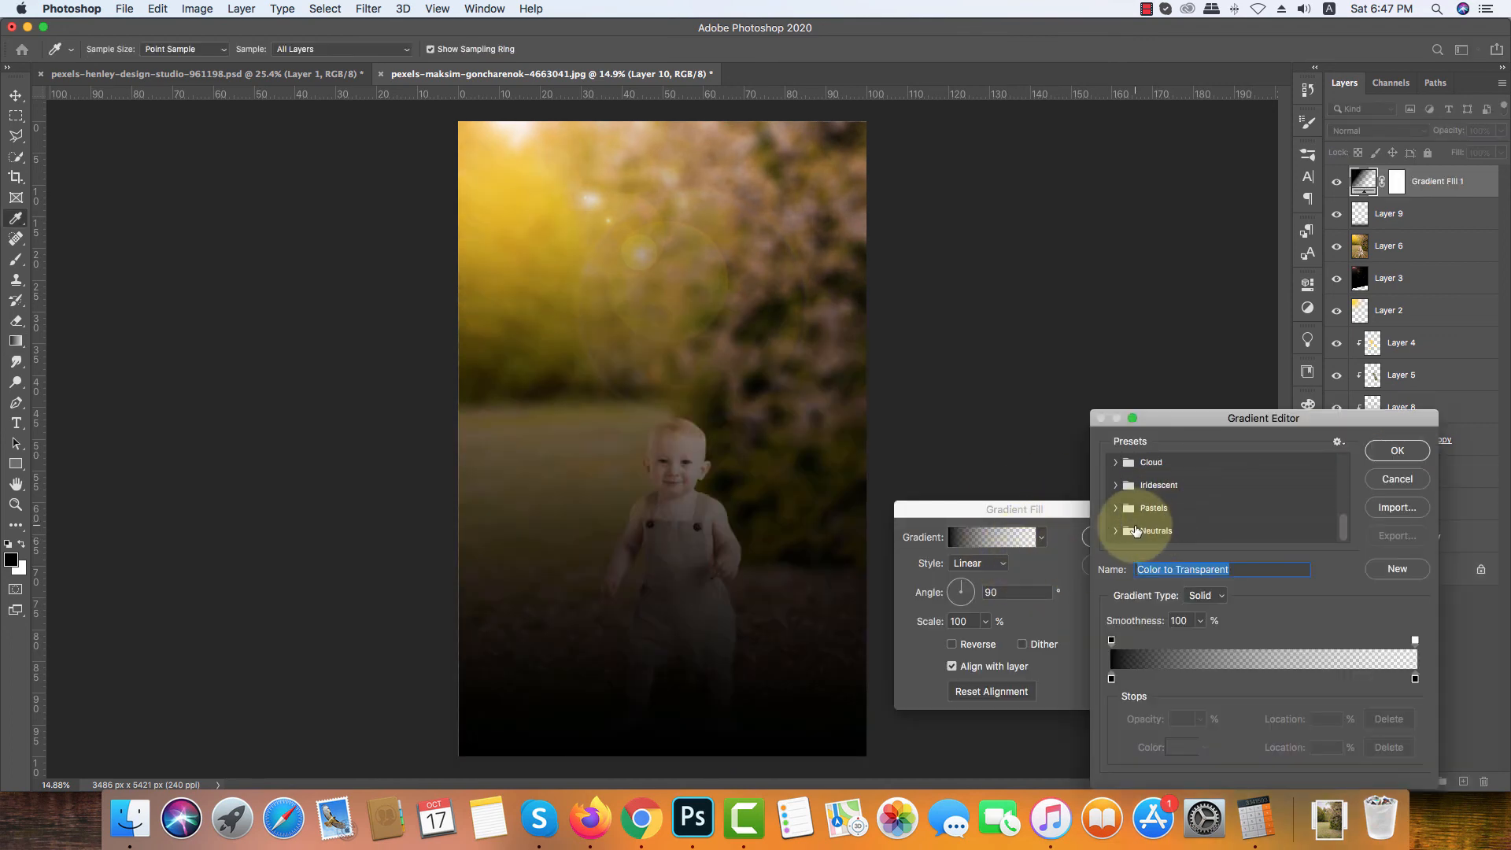
{"action": "left_click", "coordinate": [1135, 531]}
{"action": "left_click", "coordinate": [1188, 527]}
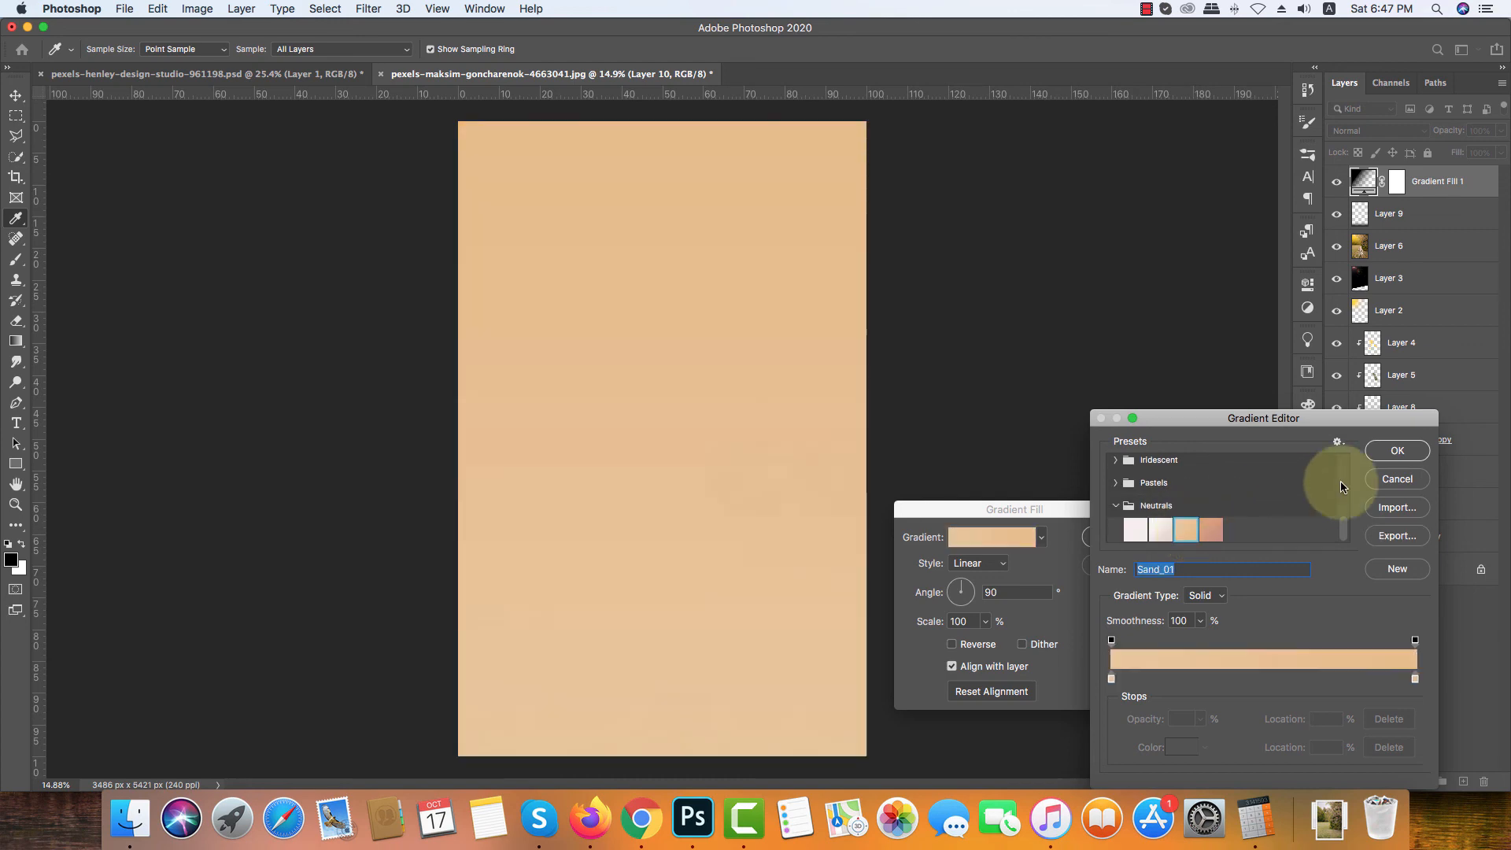
{"action": "left_click", "coordinate": [1396, 450]}
{"action": "left_click", "coordinate": [1099, 533]}
{"action": "key", "text": "g"}
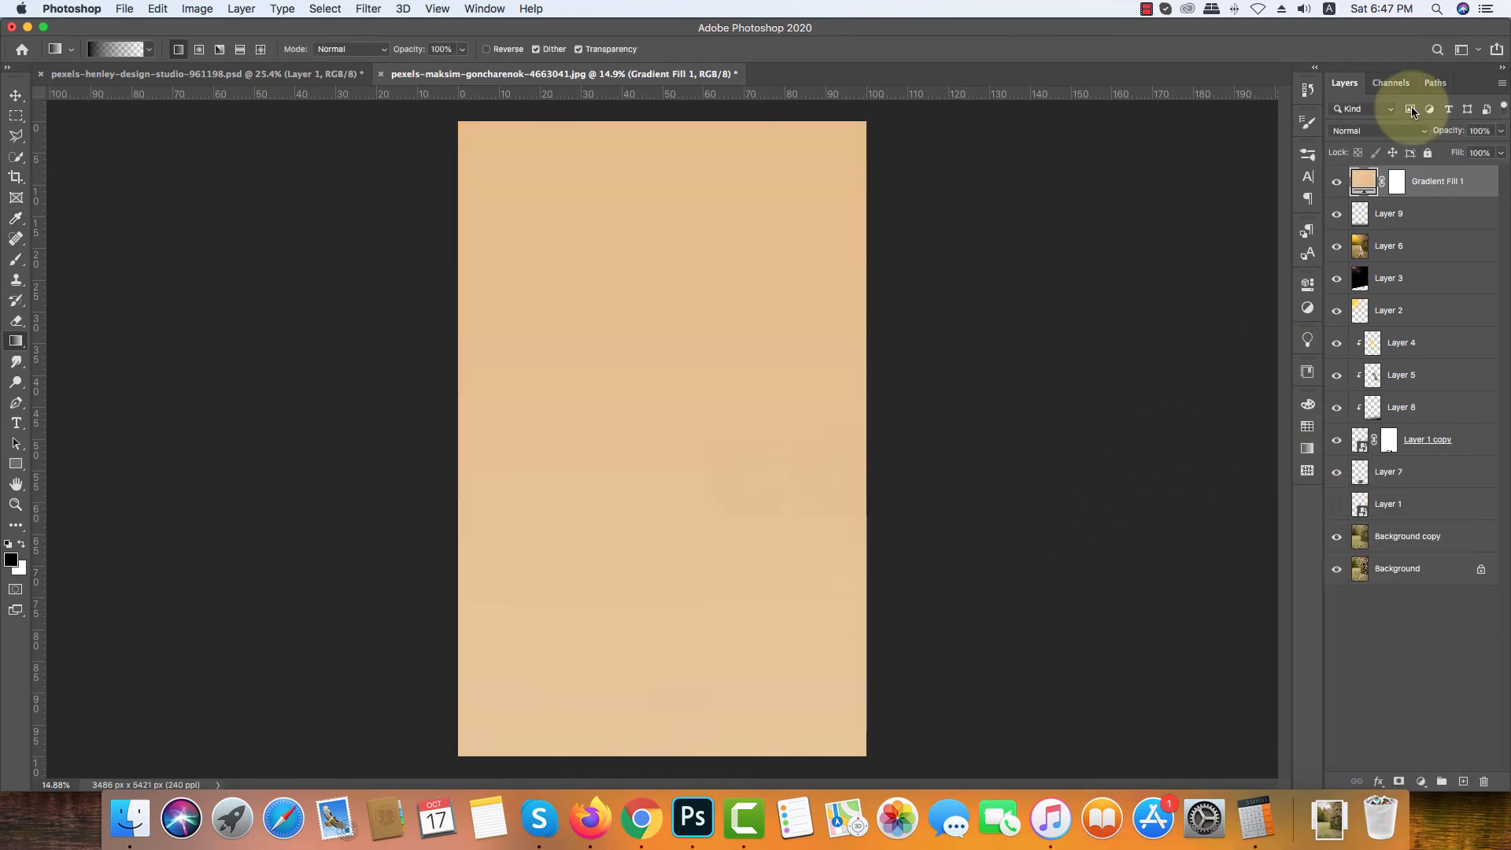
Step: Set the sand gradient fill layer to Multiply blending at 30% opacity and compare the image with and without it
{"action": "left_click", "coordinate": [1361, 128]}
{"action": "left_click", "coordinate": [1370, 169]}
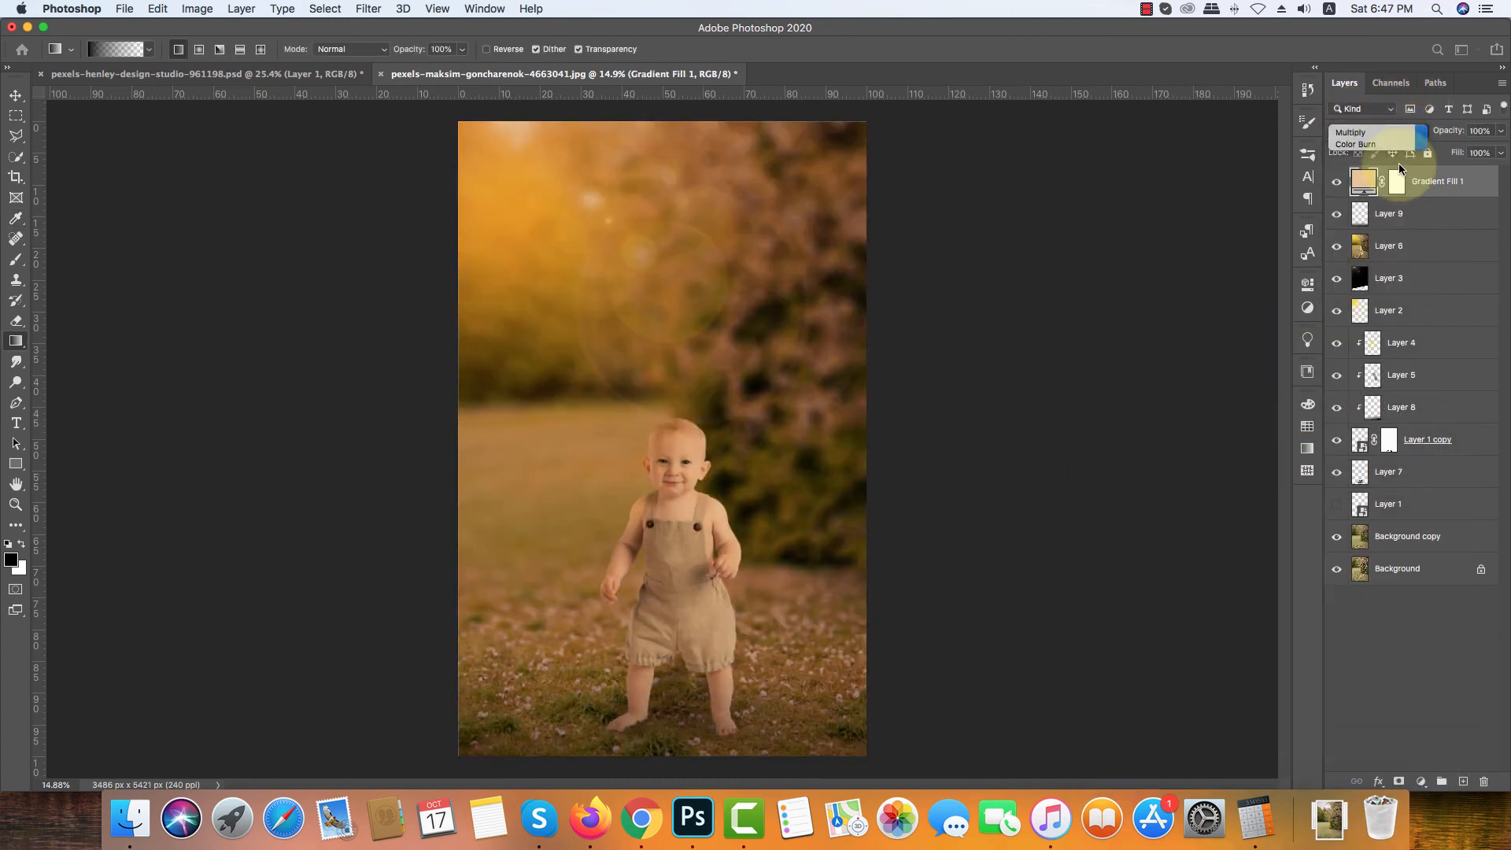
{"action": "left_click", "coordinate": [1501, 132]}
{"action": "left_click_drag", "start_coordinate": [1501, 150], "coordinate": [1447, 151]}
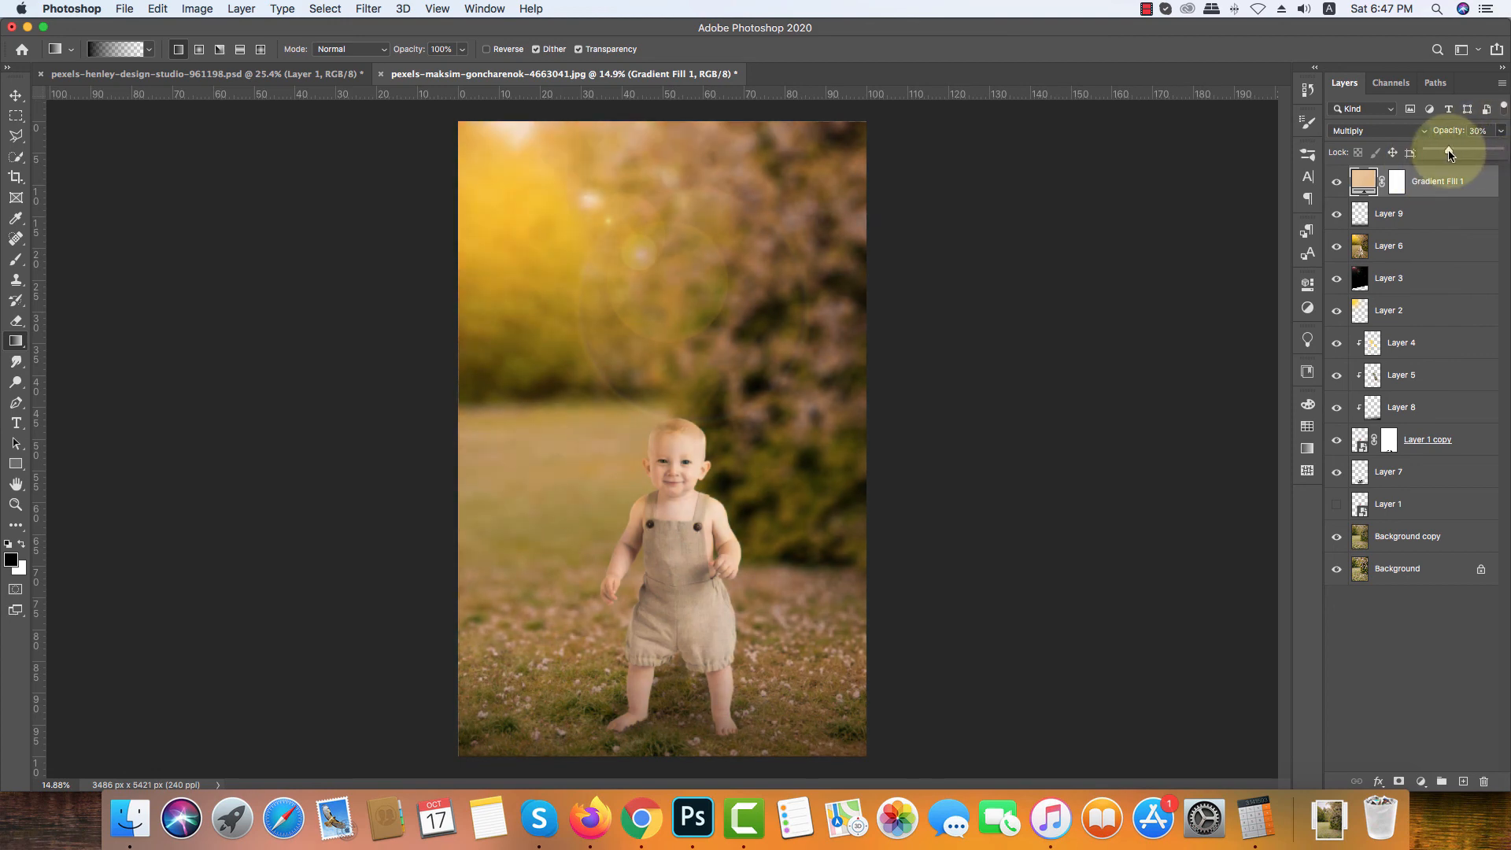
{"action": "left_click", "coordinate": [1334, 183]}
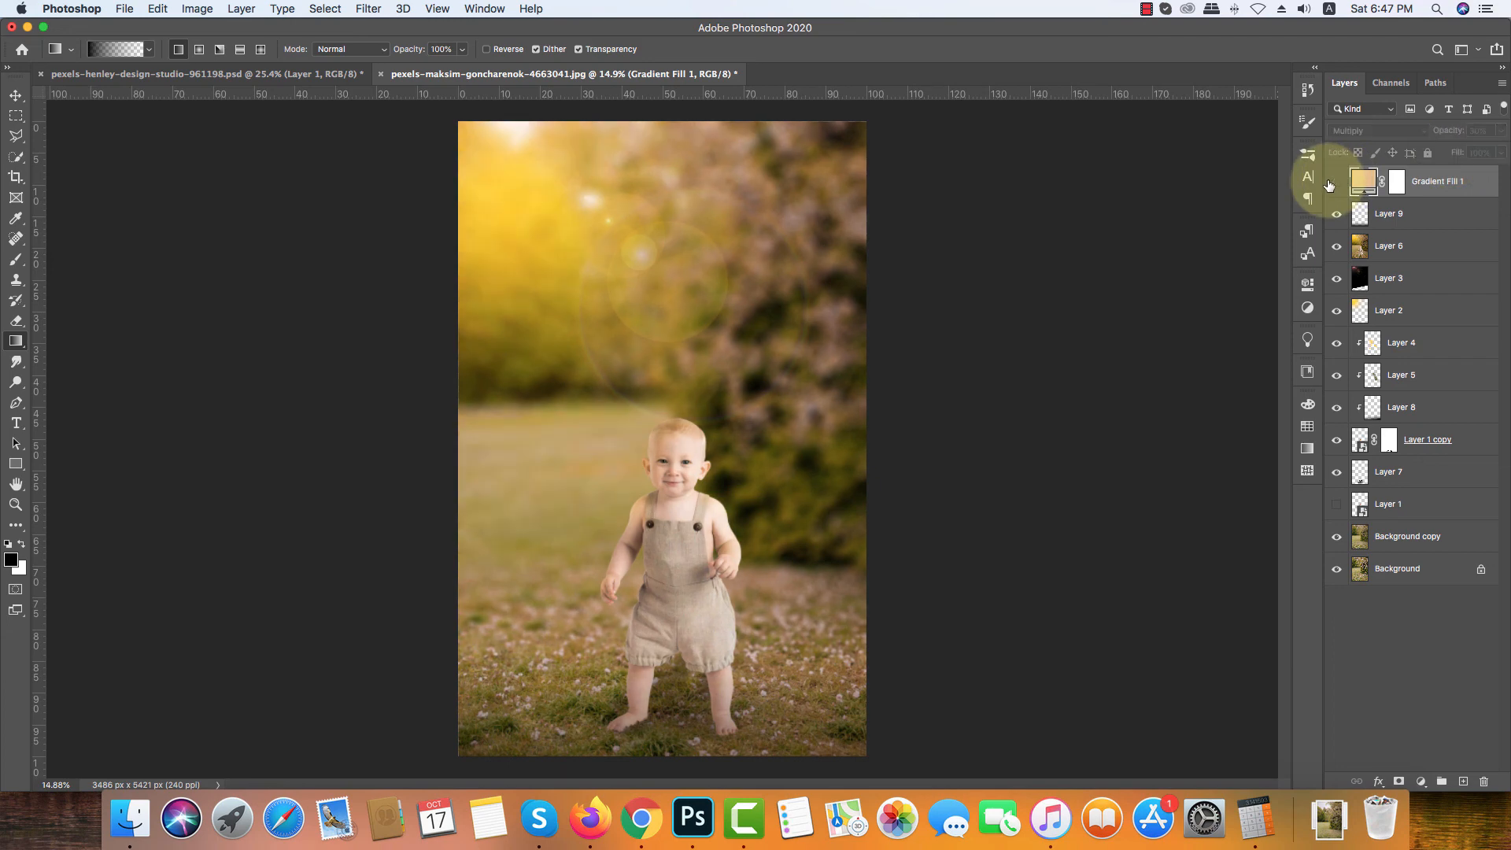
{"action": "left_click", "coordinate": [1334, 183]}
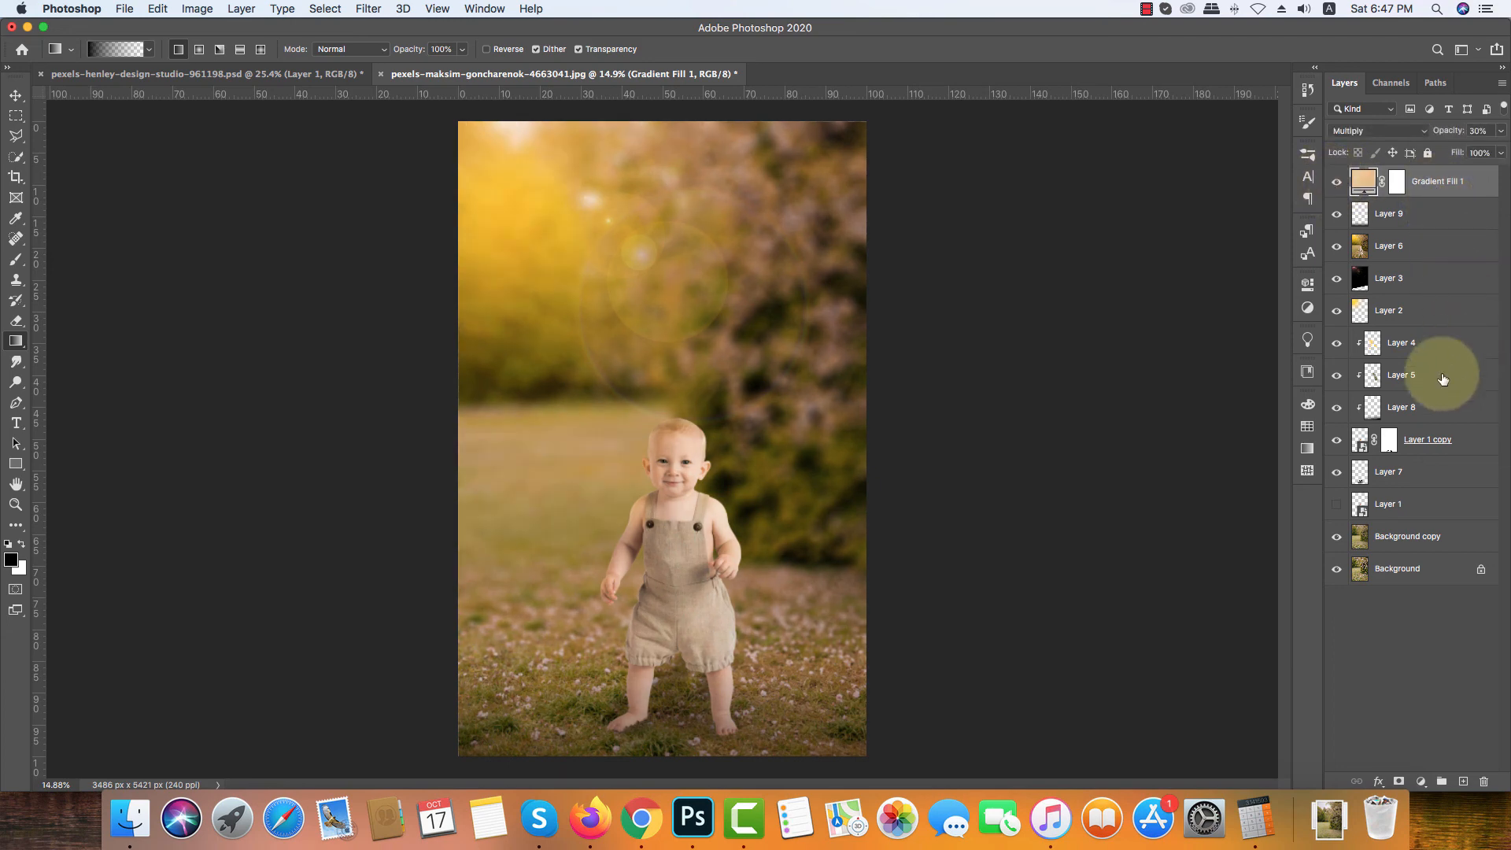
Step: Group all layers from Gradient Fill 1 down to Background copy and compare the composite with the original background photo
{"action": "left_click", "coordinate": [1408, 534], "text": "shift"}
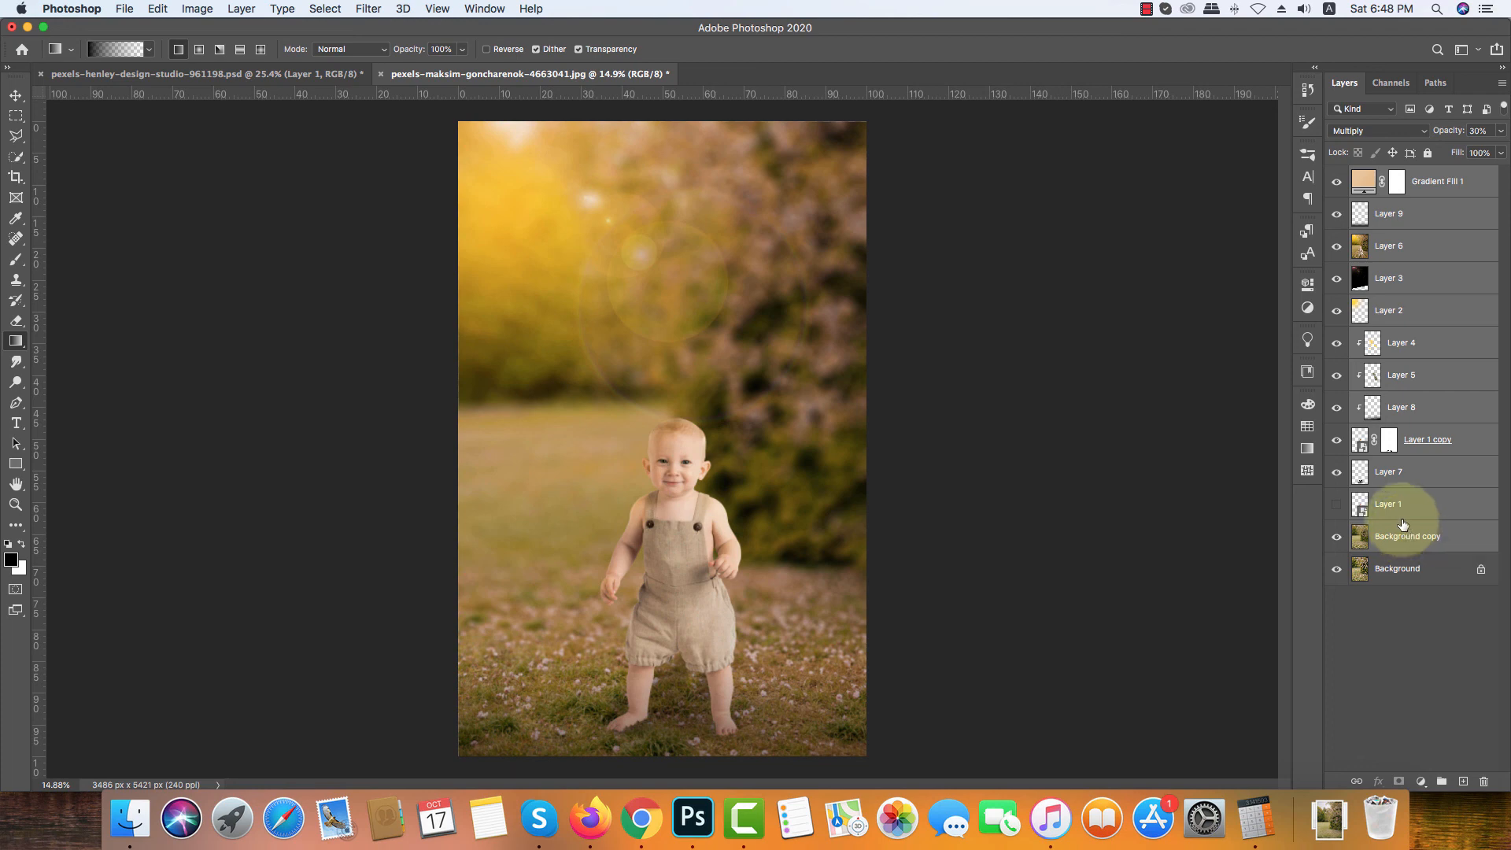
{"action": "key", "text": "super+f"}
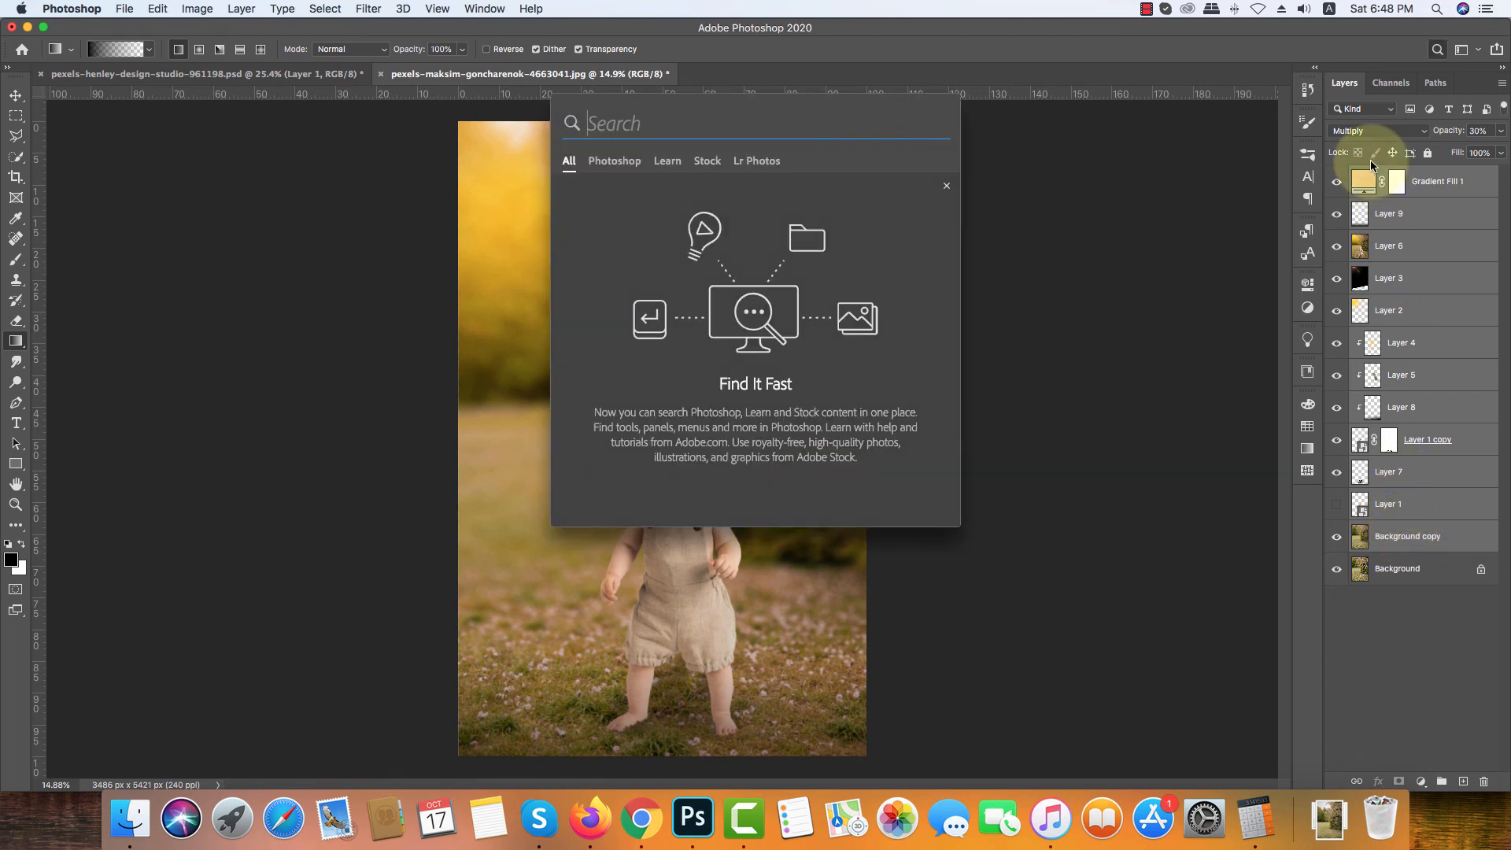
{"action": "key", "text": "Escape"}
{"action": "key", "text": "super+g"}
{"action": "left_click", "coordinate": [1340, 176]}
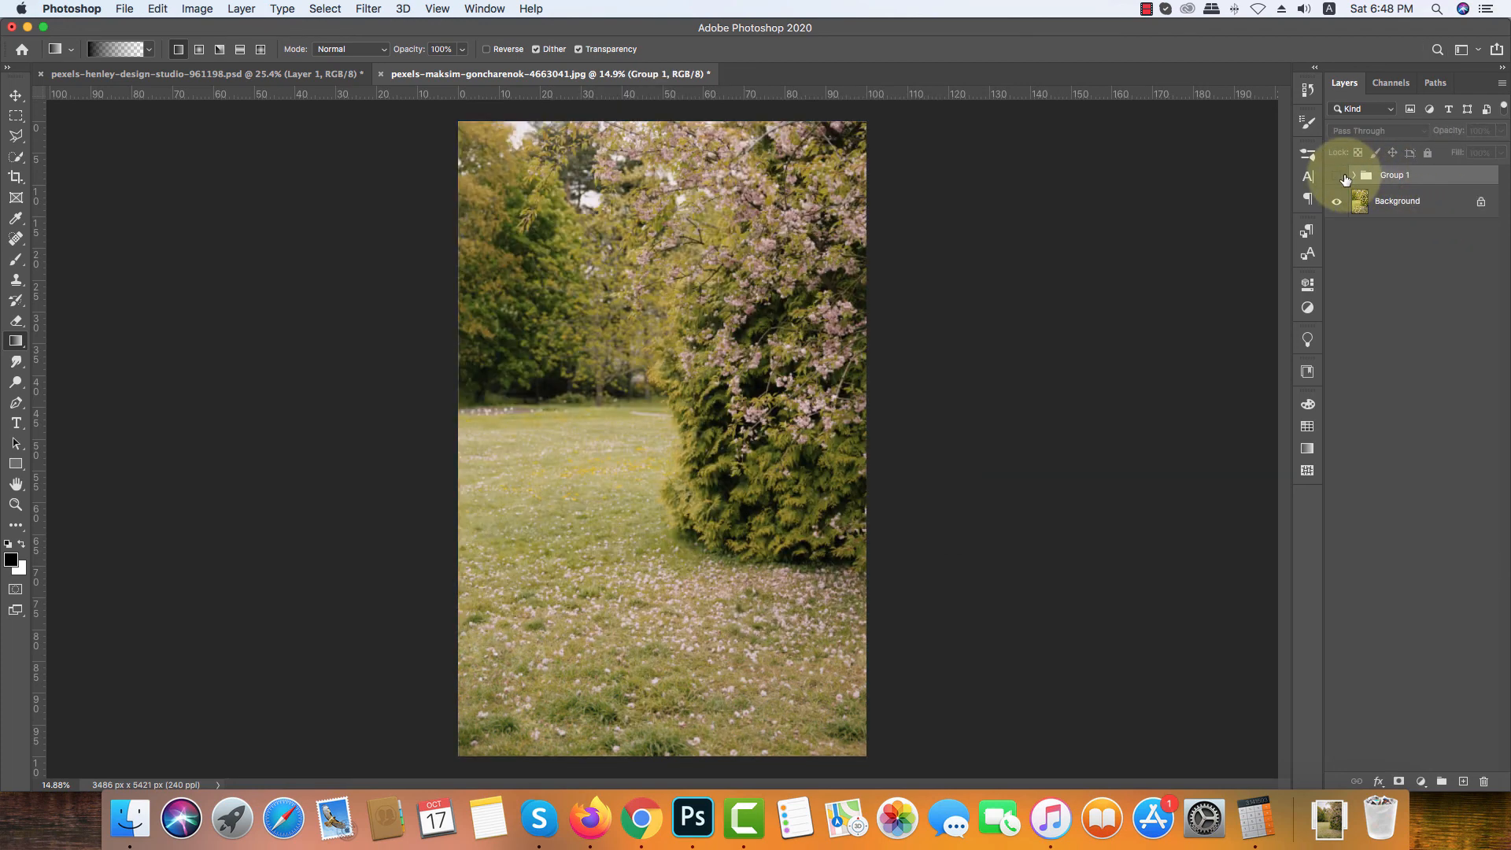
{"action": "left_click", "coordinate": [1337, 176]}
{"action": "left_click", "coordinate": [1337, 176]}
{"action": "left_click", "coordinate": [1337, 175]}
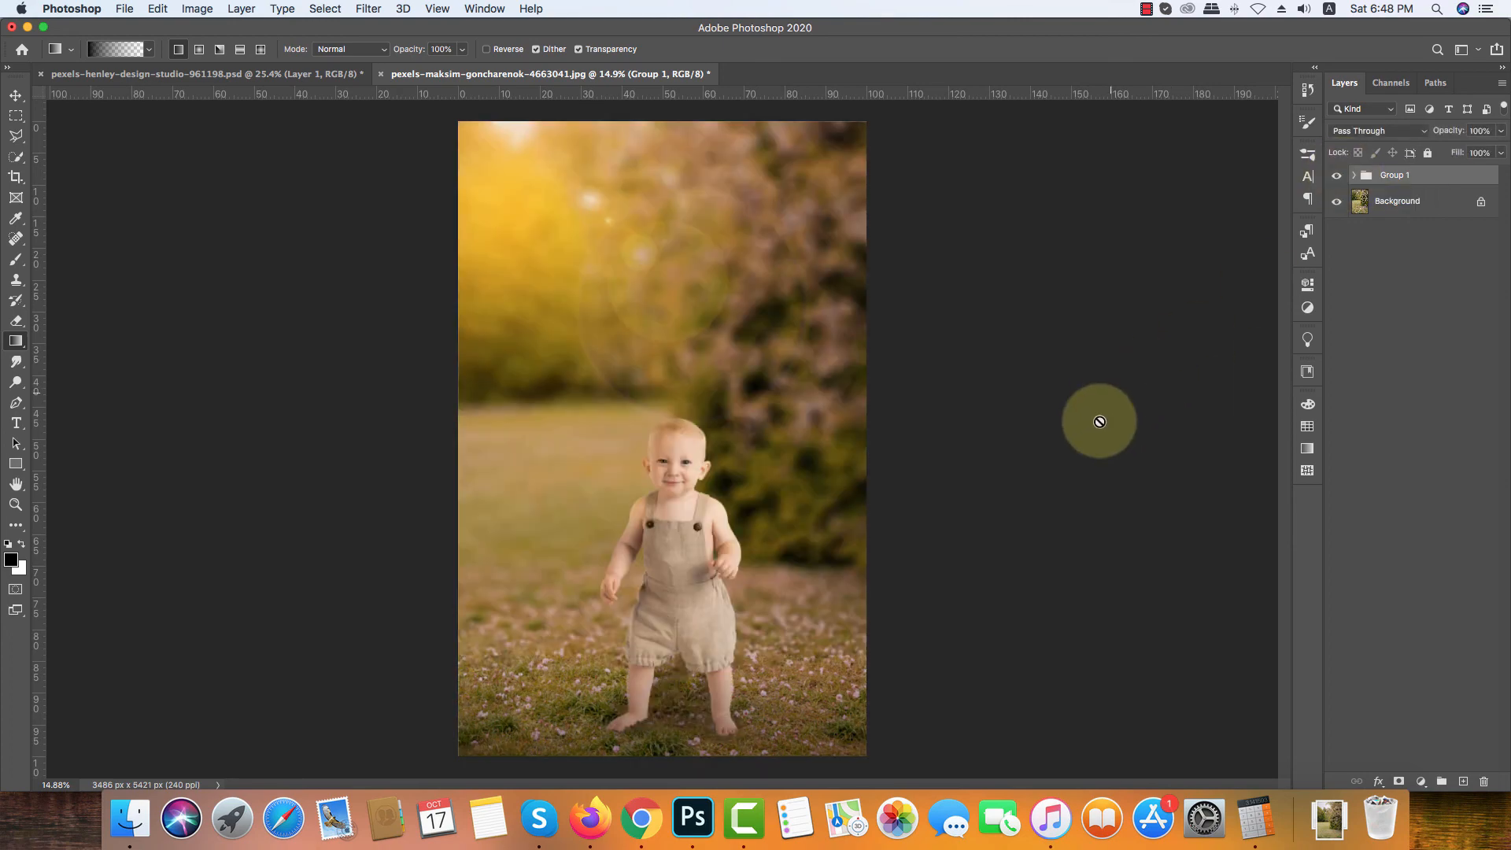
{"action": "left_click", "coordinate": [1147, 9]}
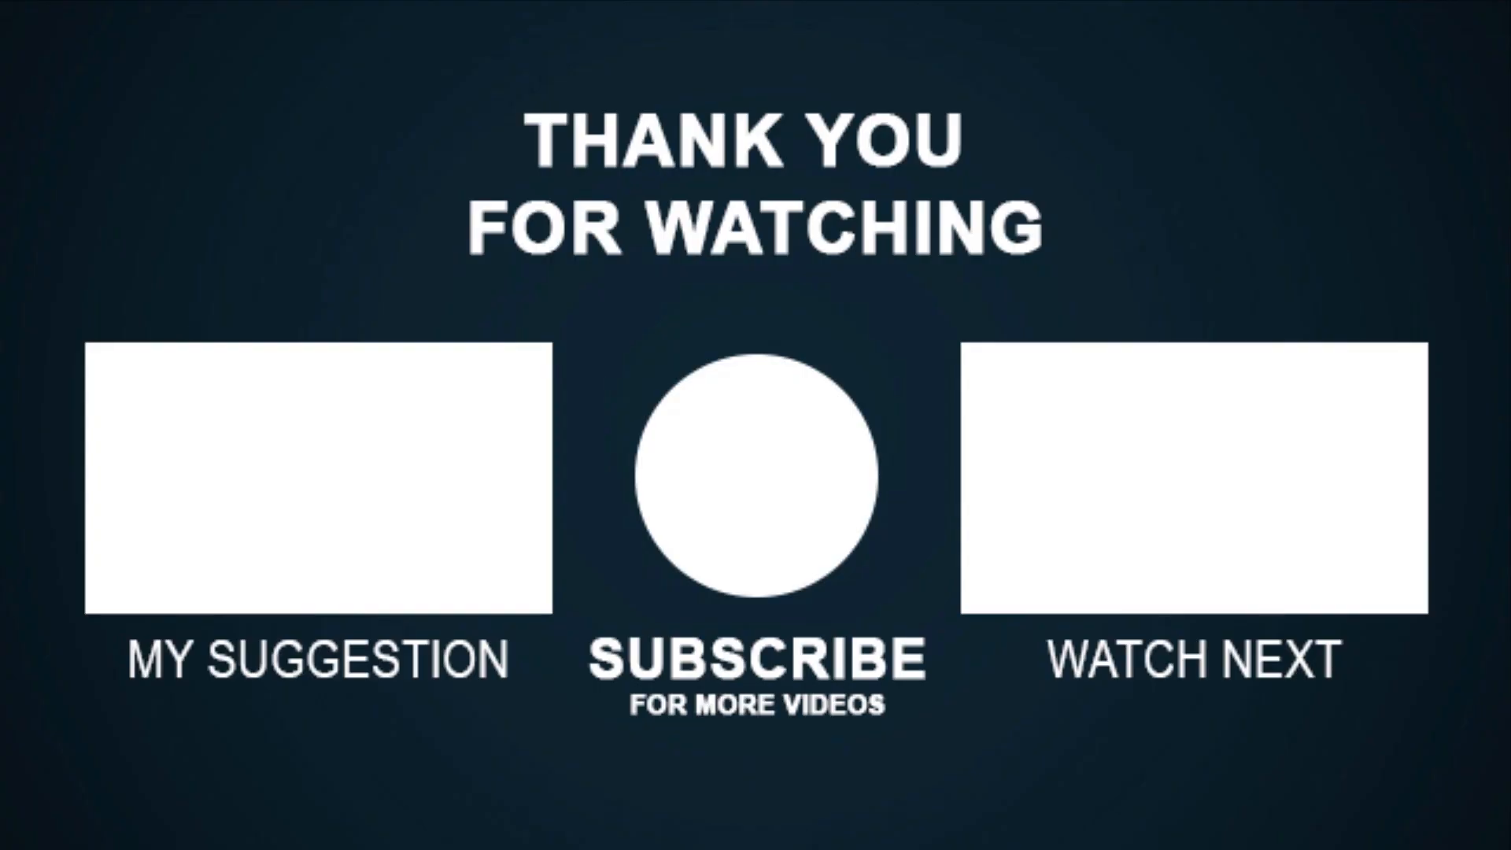